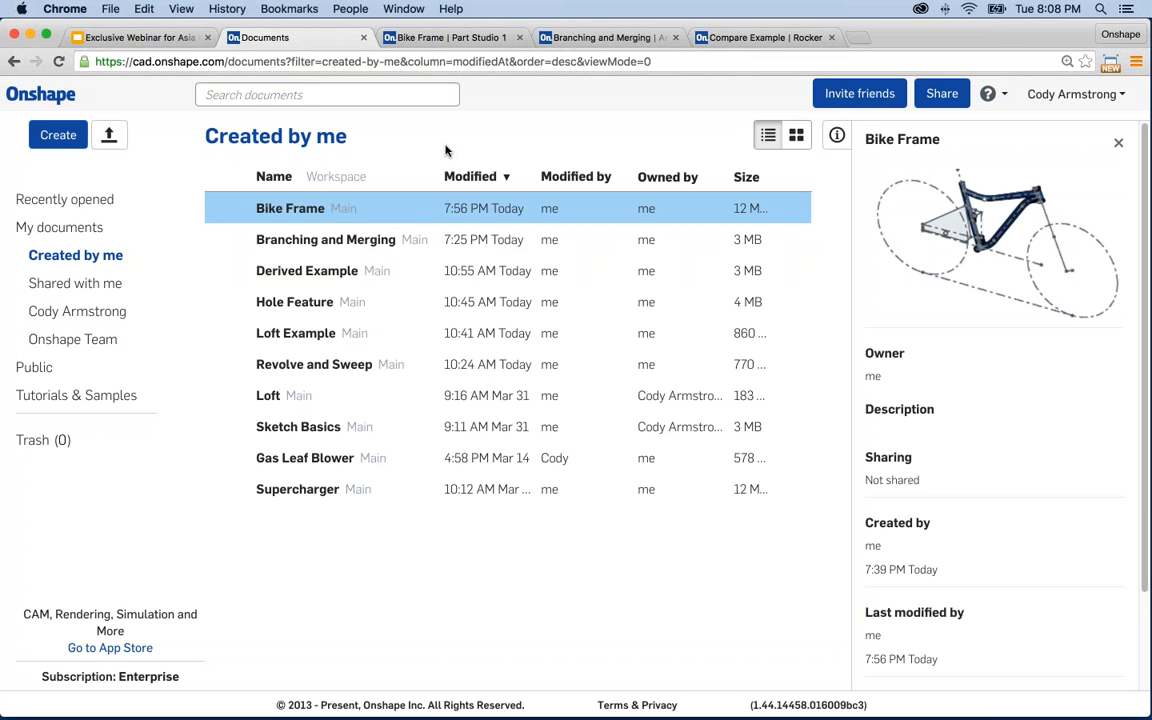
- Switch to the Bike Frame document and browse the assembly, Fox RP23 and SwingArm tabs
{"action": "left_click", "coordinate": [460, 38]}
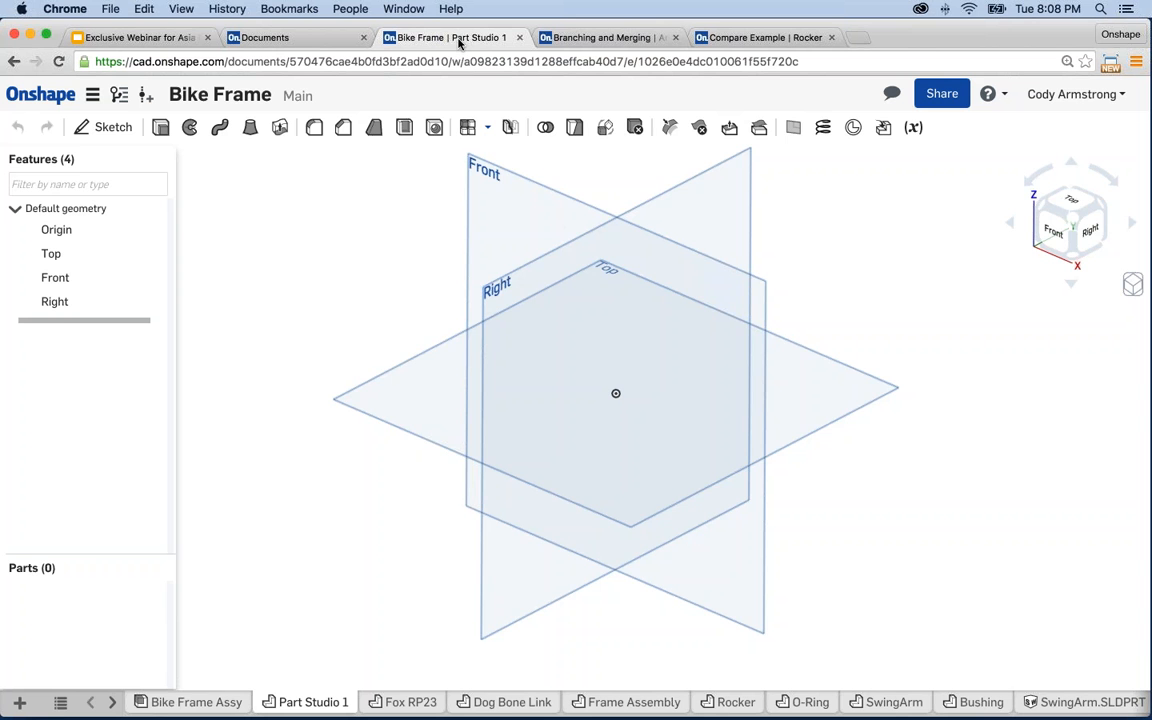
{"action": "left_click", "coordinate": [229, 703]}
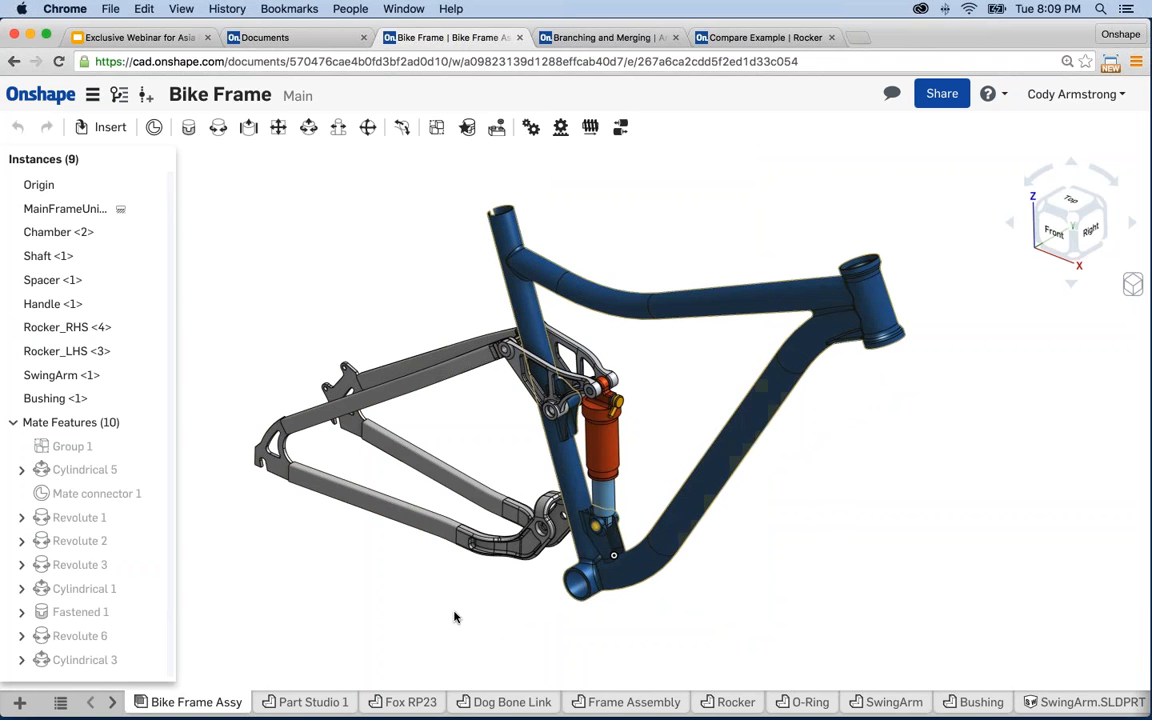
{"action": "left_click", "coordinate": [297, 702]}
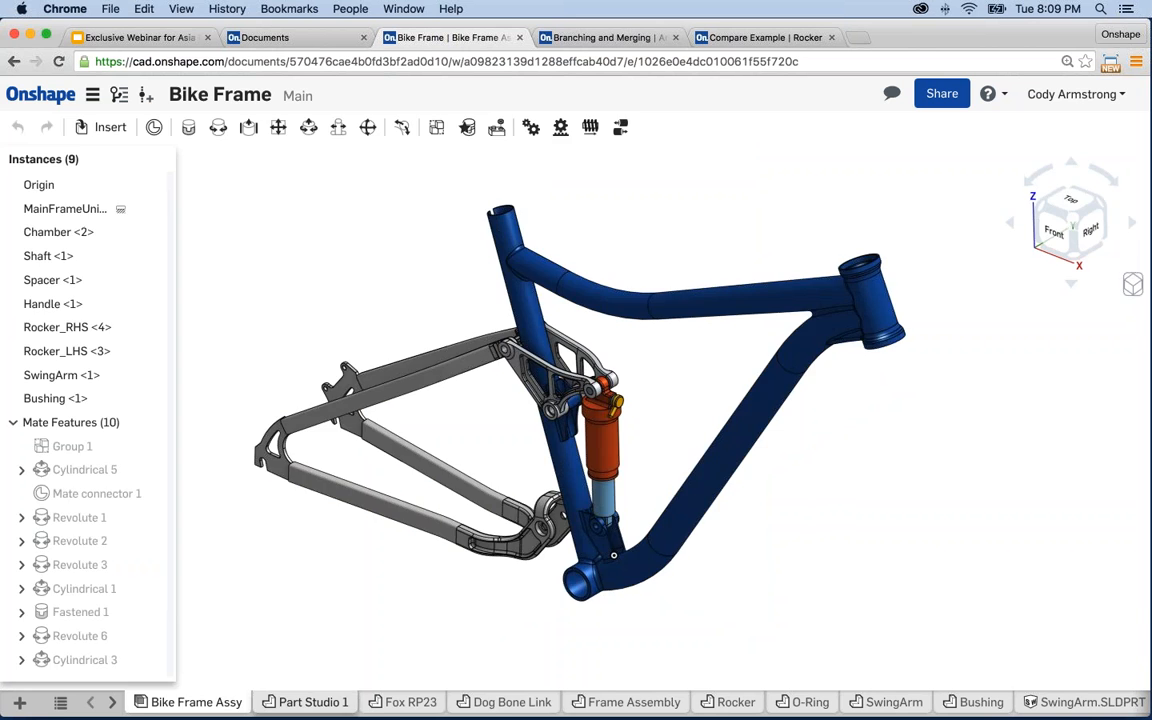
{"action": "left_click", "coordinate": [400, 702]}
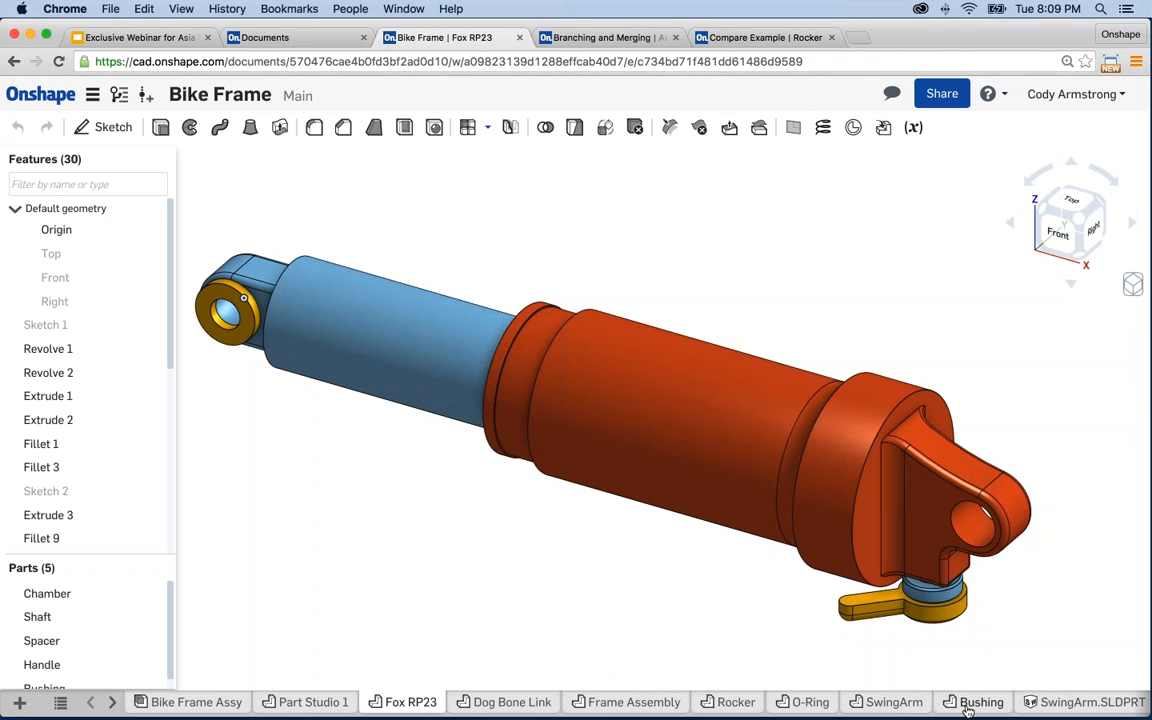
{"action": "left_click", "coordinate": [1085, 702]}
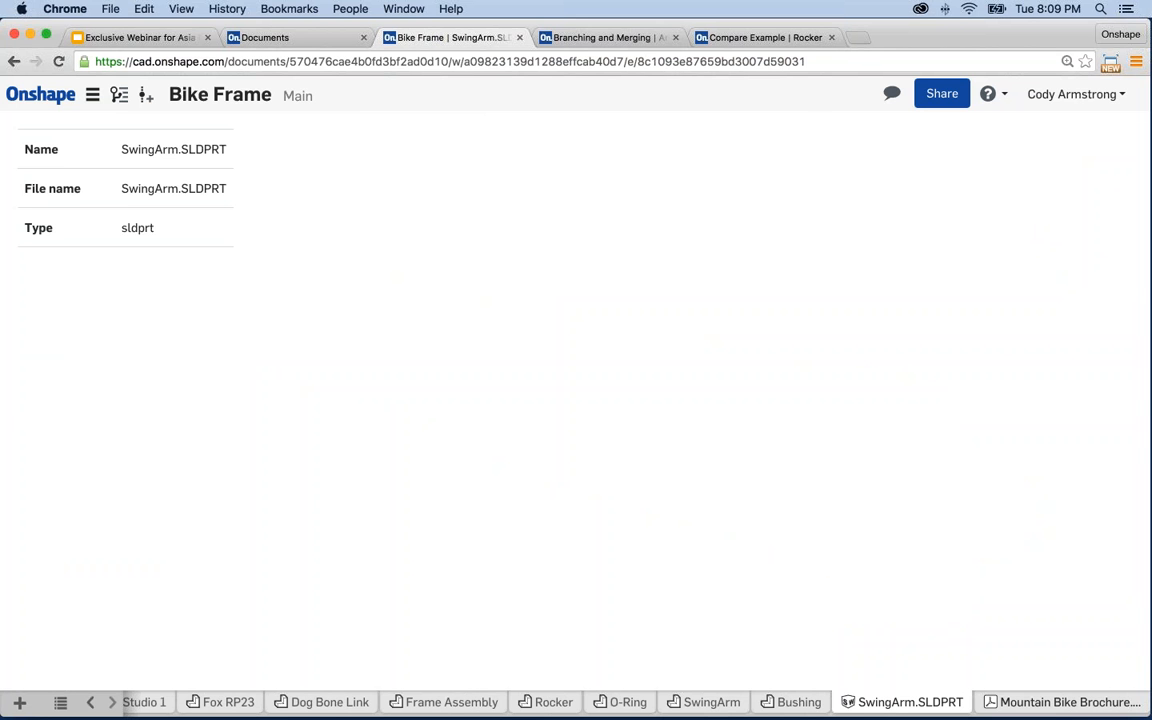
{"action": "left_click", "coordinate": [706, 702]}
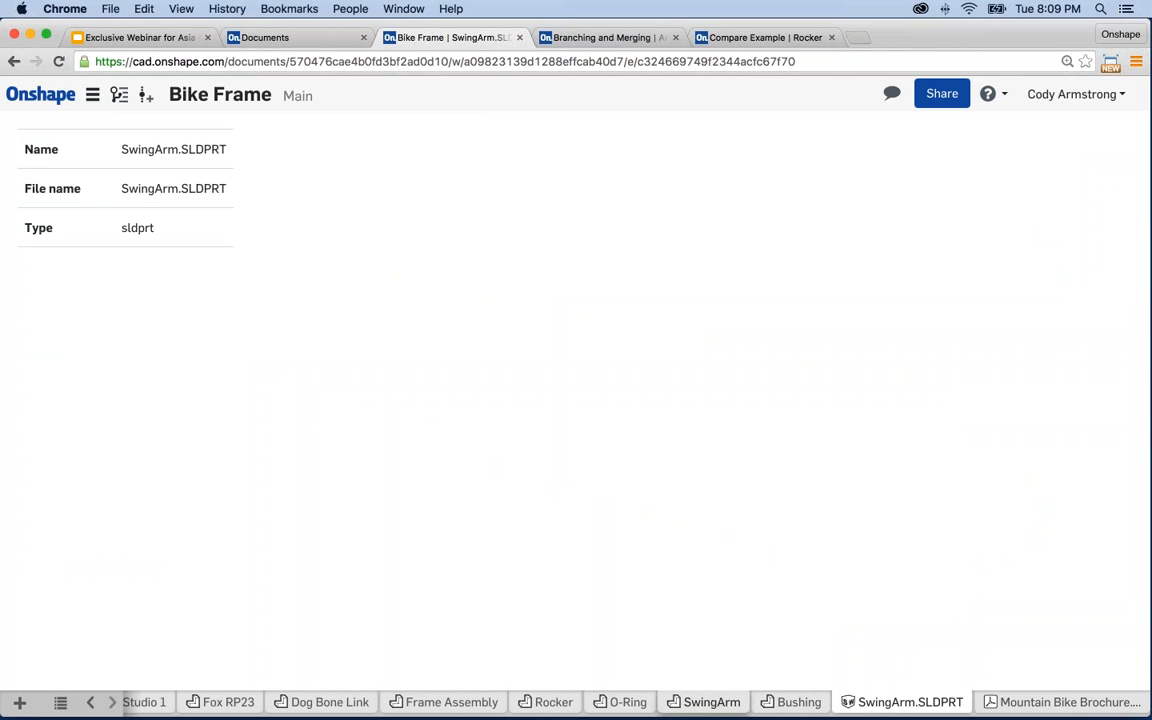
{"action": "middle_click_drag", "start_coordinate": [684, 441], "coordinate": [682, 396]}
{"action": "scroll", "coordinate": [690, 430], "scroll_direction": "up", "scroll_amount": 3}
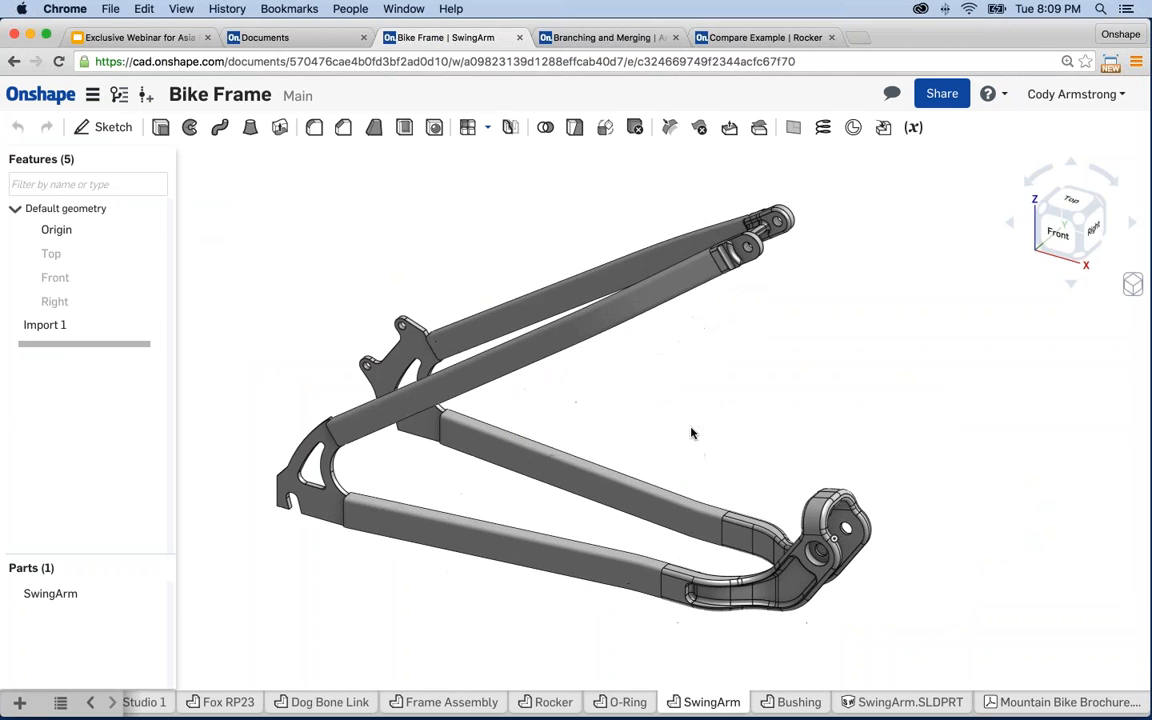
{"action": "scroll", "coordinate": [690, 443], "scroll_direction": "up", "scroll_amount": 2}
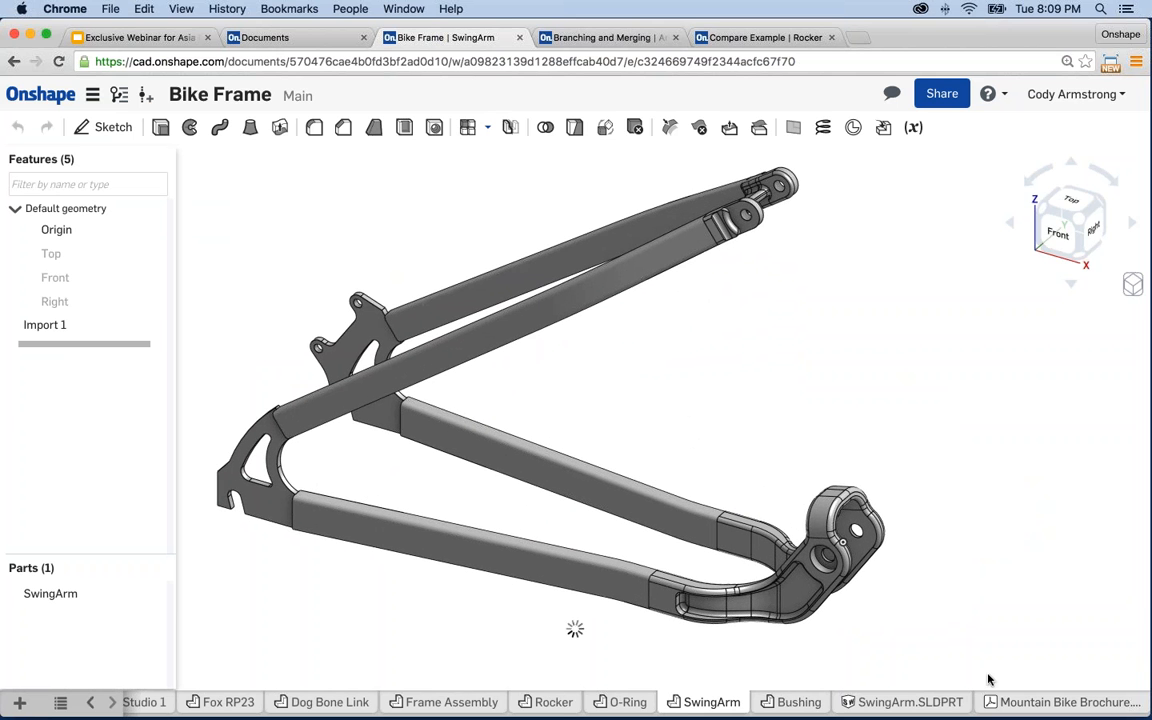
- Scroll through the Mountain Bike Brochure PDF, then return to the empty Part Studio 1
{"action": "left_click", "coordinate": [1062, 702]}
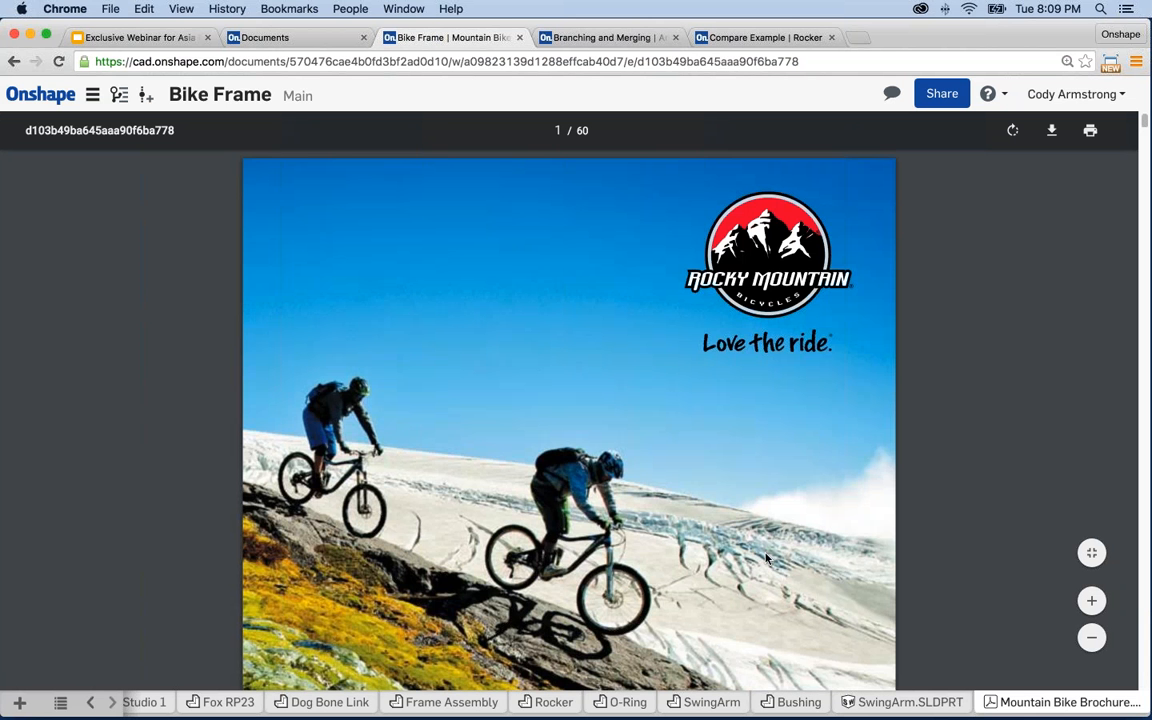
{"action": "scroll", "coordinate": [772, 530], "scroll_direction": "down", "scroll_amount": 15}
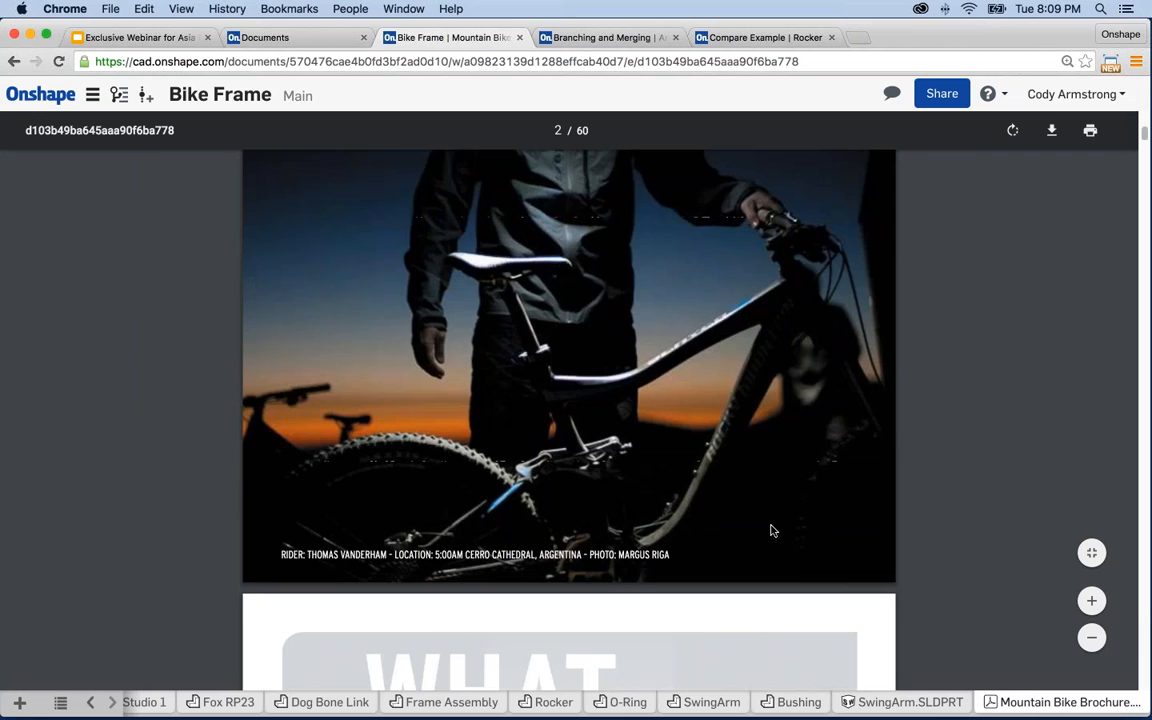
{"action": "scroll", "coordinate": [771, 531], "scroll_direction": "down", "scroll_amount": 8}
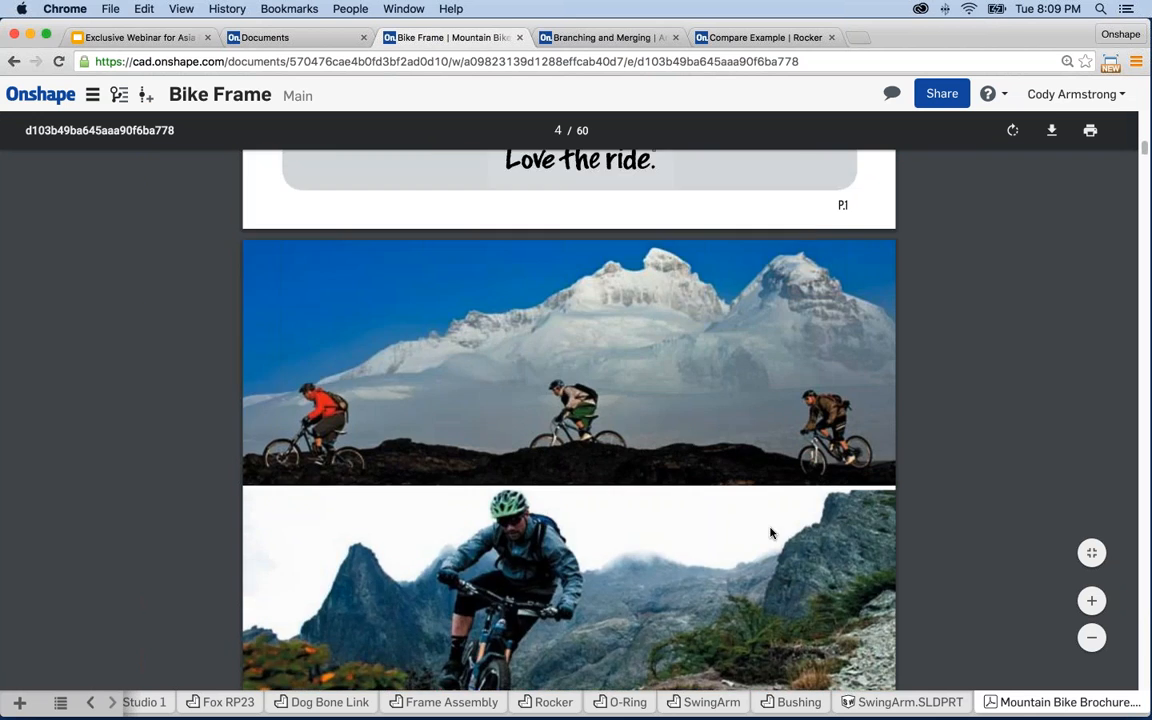
{"action": "scroll", "coordinate": [771, 531], "scroll_direction": "up", "scroll_amount": 18}
{"action": "left_click", "coordinate": [222, 702]}
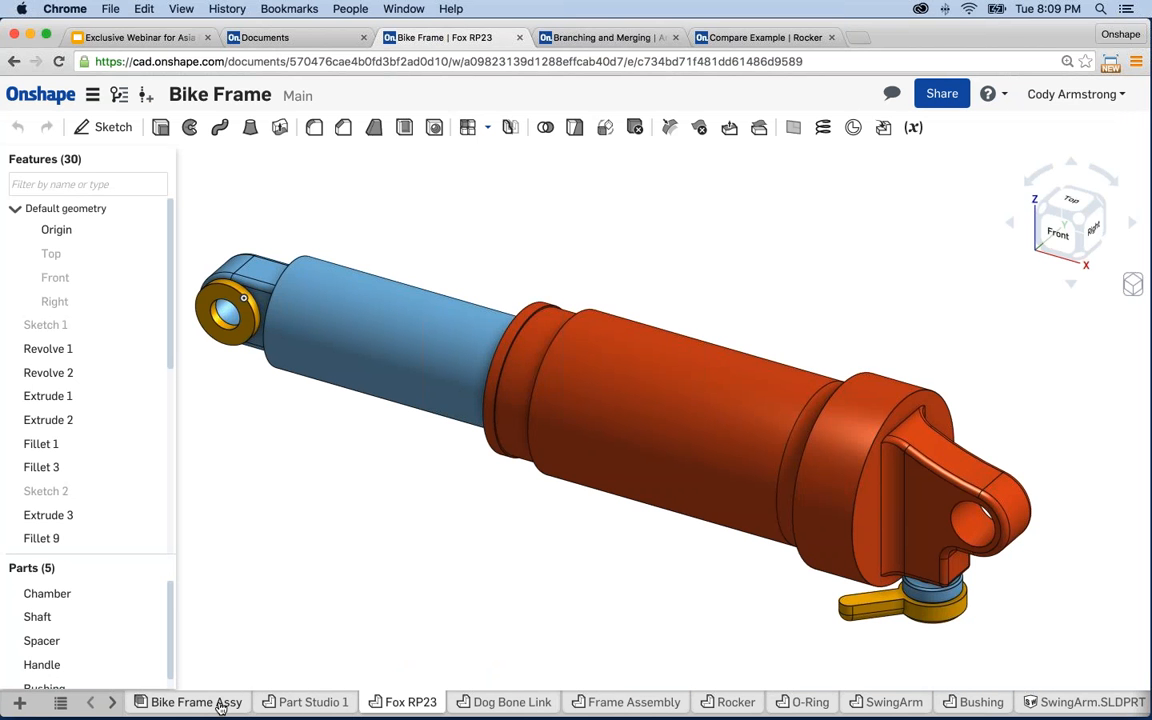
{"action": "left_click", "coordinate": [314, 703]}
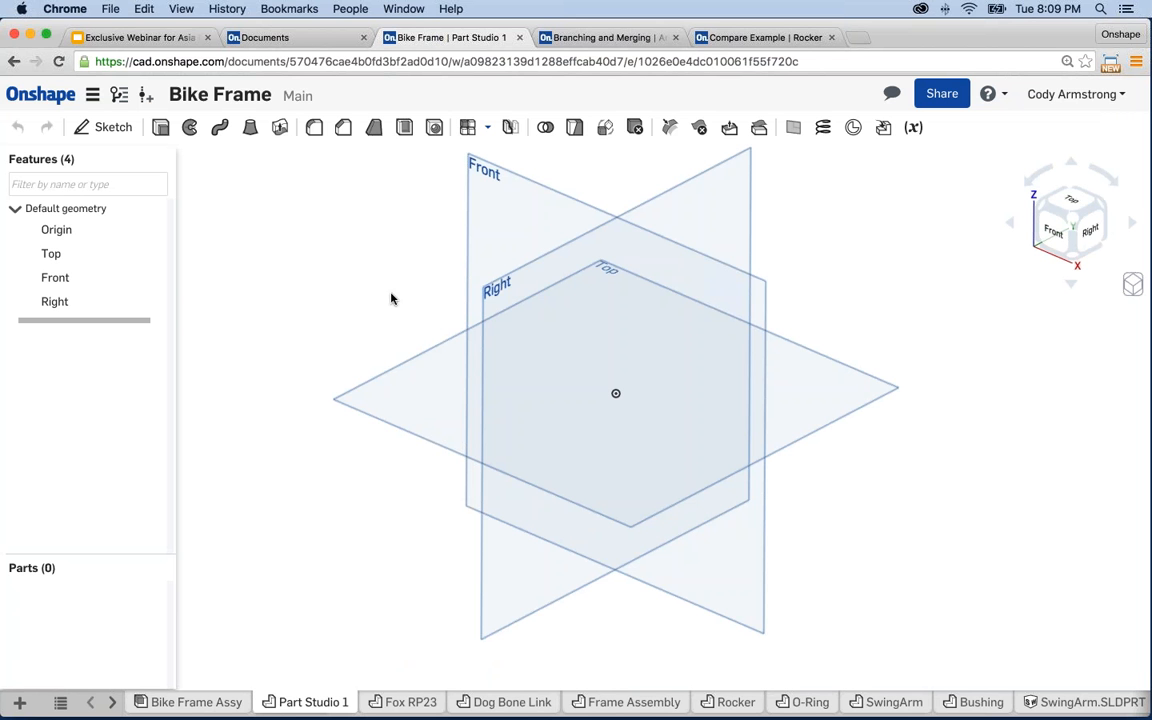
- Start Sketch 1 on the Front plane and turn the view normal to it
{"action": "middle_click_drag", "start_coordinate": [391, 294], "coordinate": [371, 281]}
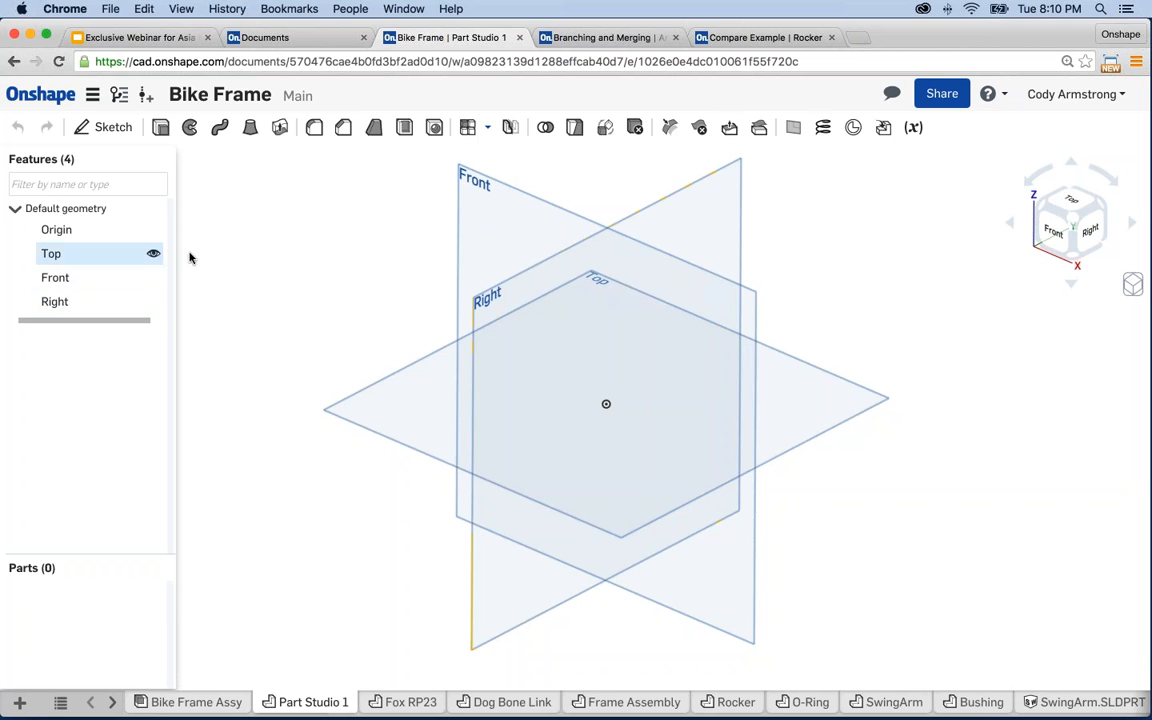
{"action": "left_click", "coordinate": [473, 210]}
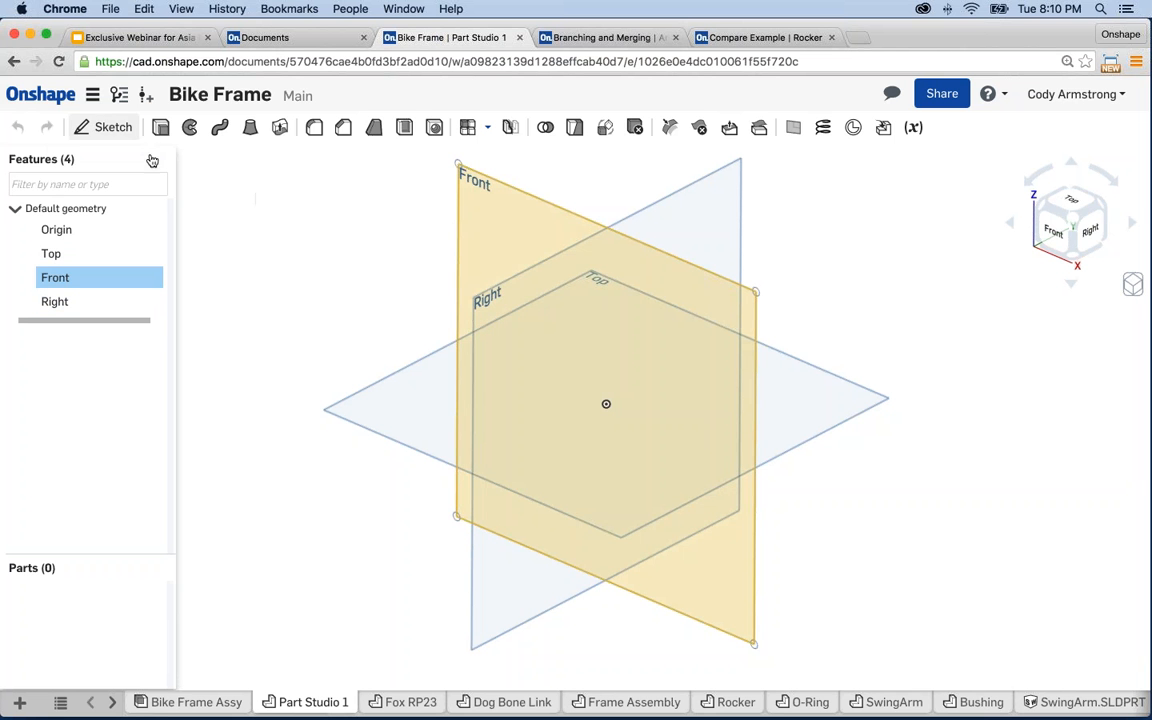
{"action": "key", "text": "shift+s"}
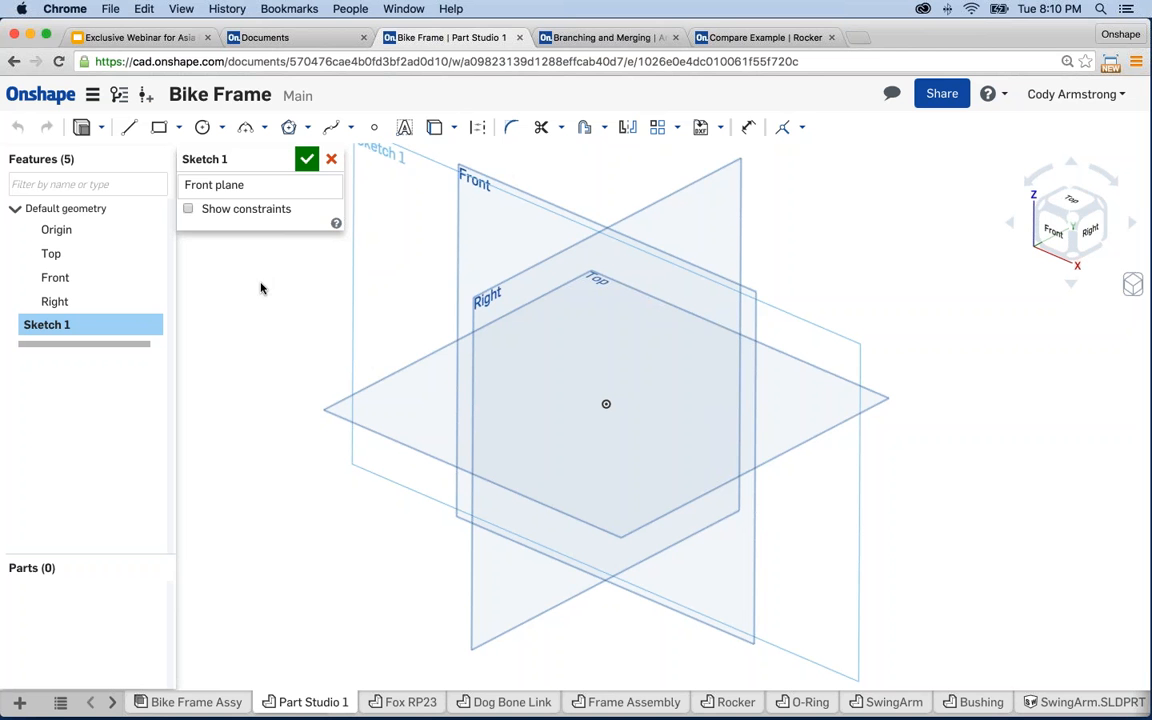
{"action": "right_click", "coordinate": [267, 268]}
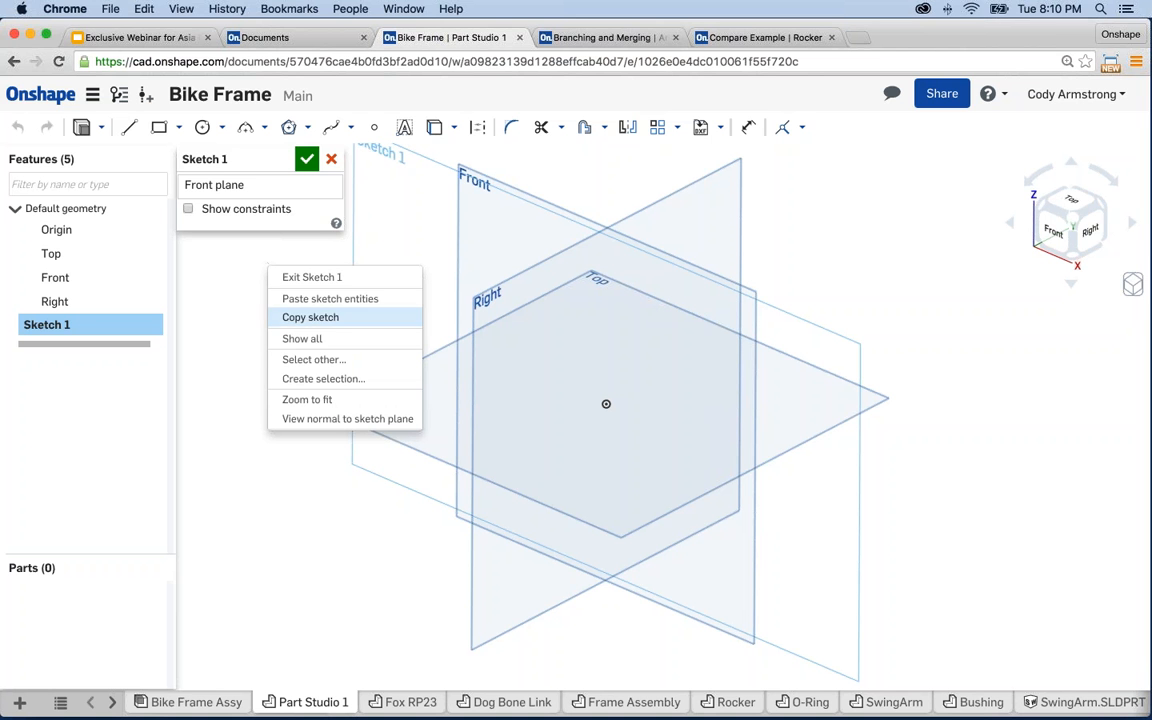
{"action": "left_click", "coordinate": [311, 421]}
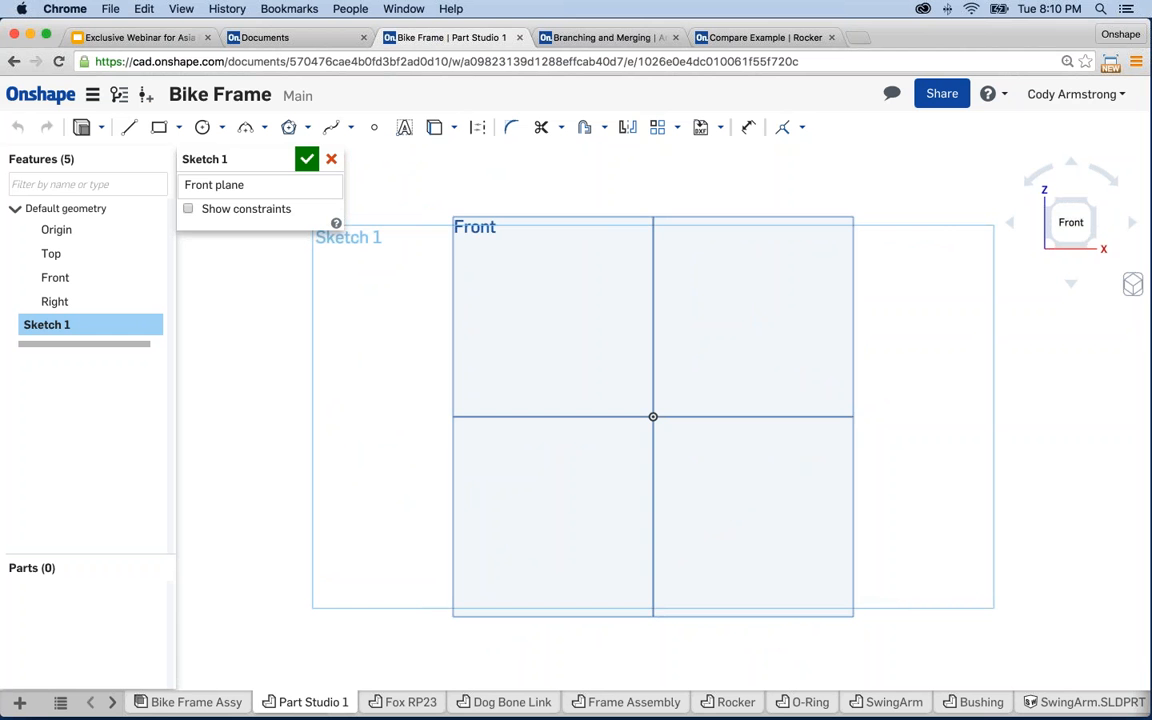
{"action": "left_click", "coordinate": [1006, 95]}
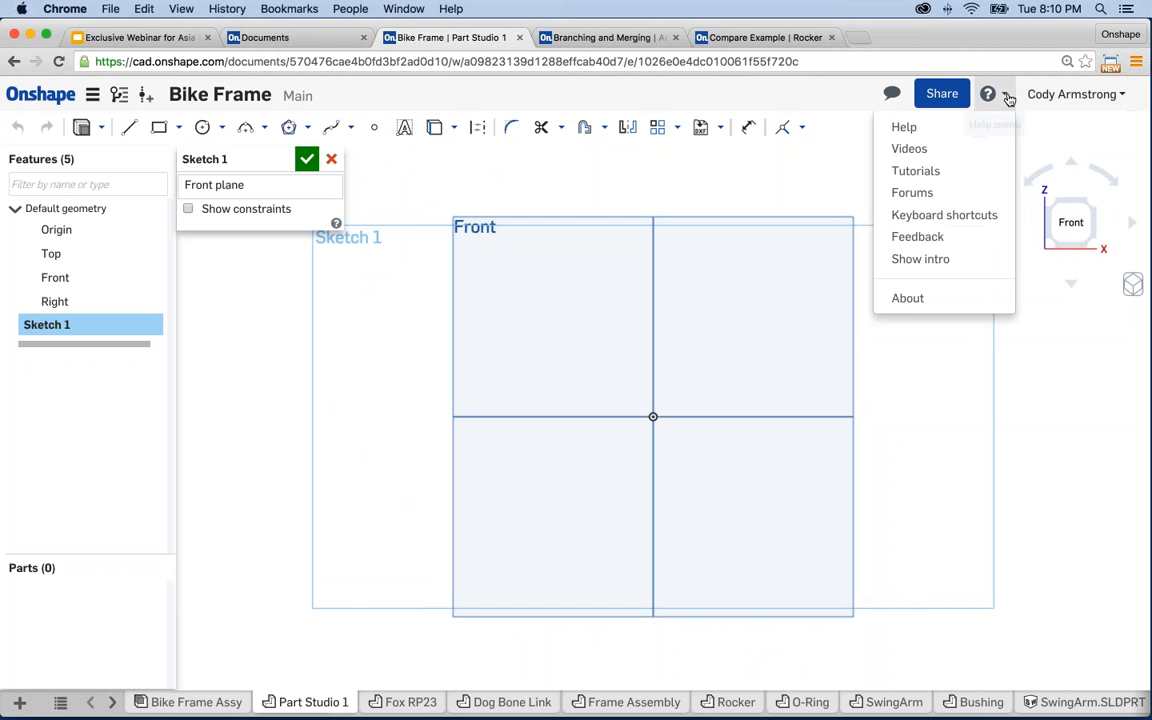
{"action": "left_click", "coordinate": [983, 222]}
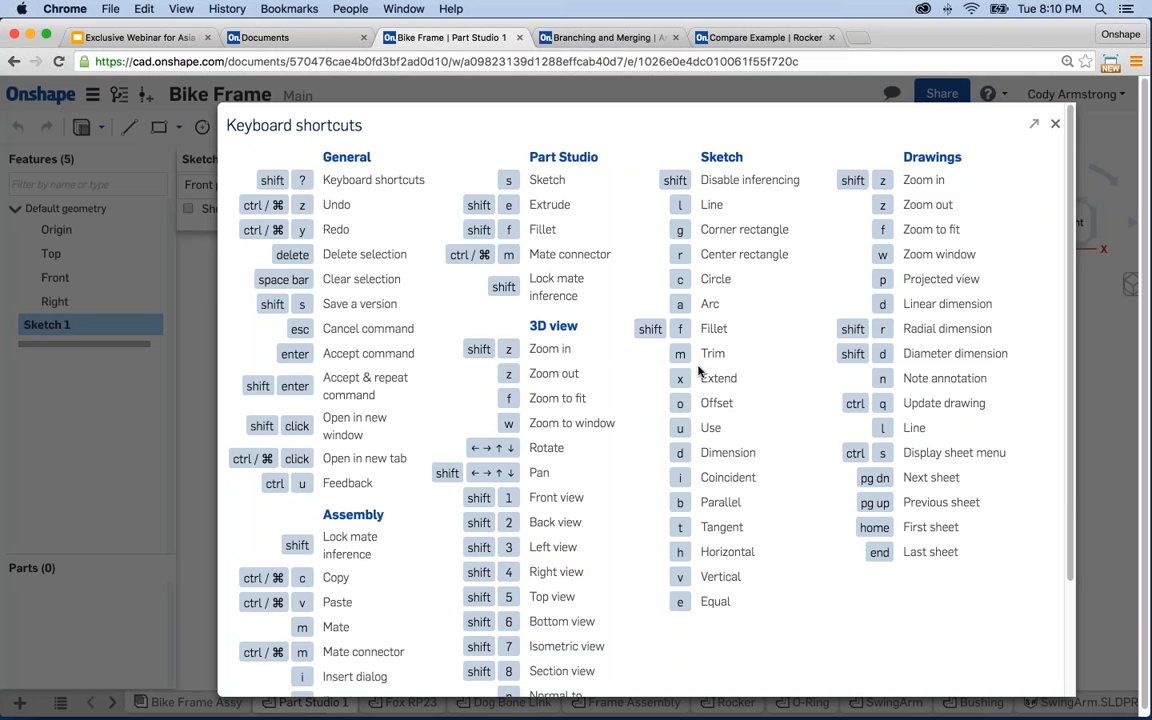
{"action": "key", "text": "Escape"}
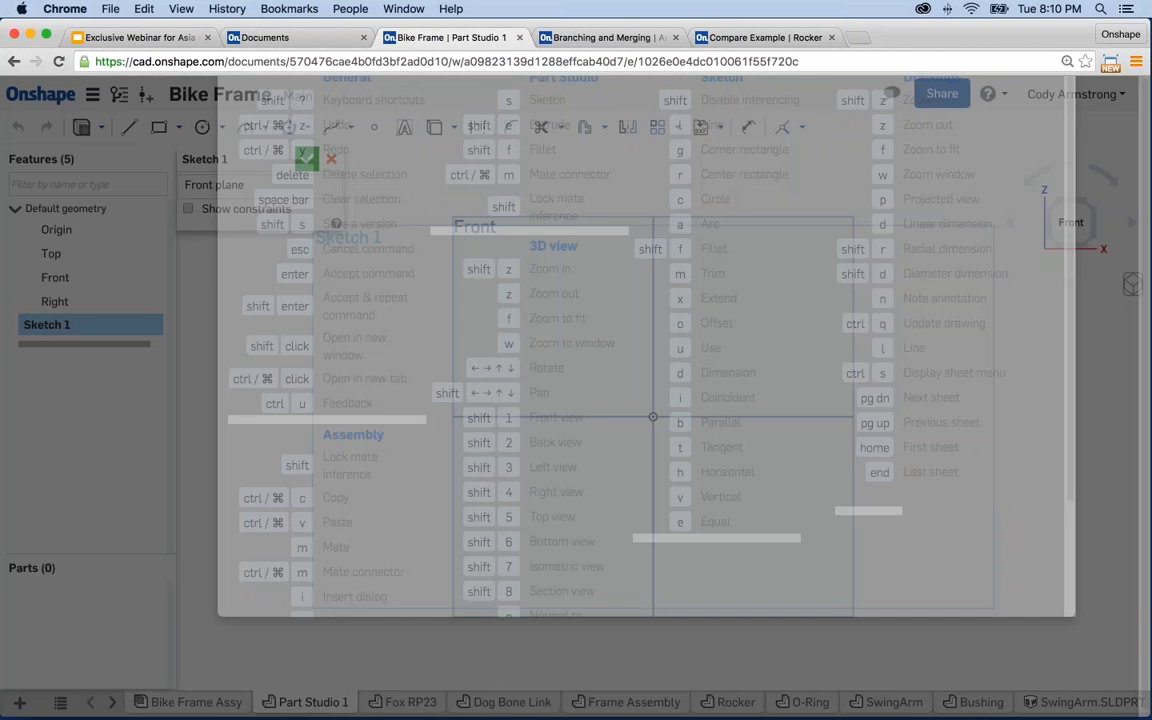
{"action": "middle_click_drag", "start_coordinate": [370, 426], "coordinate": [356, 427]}
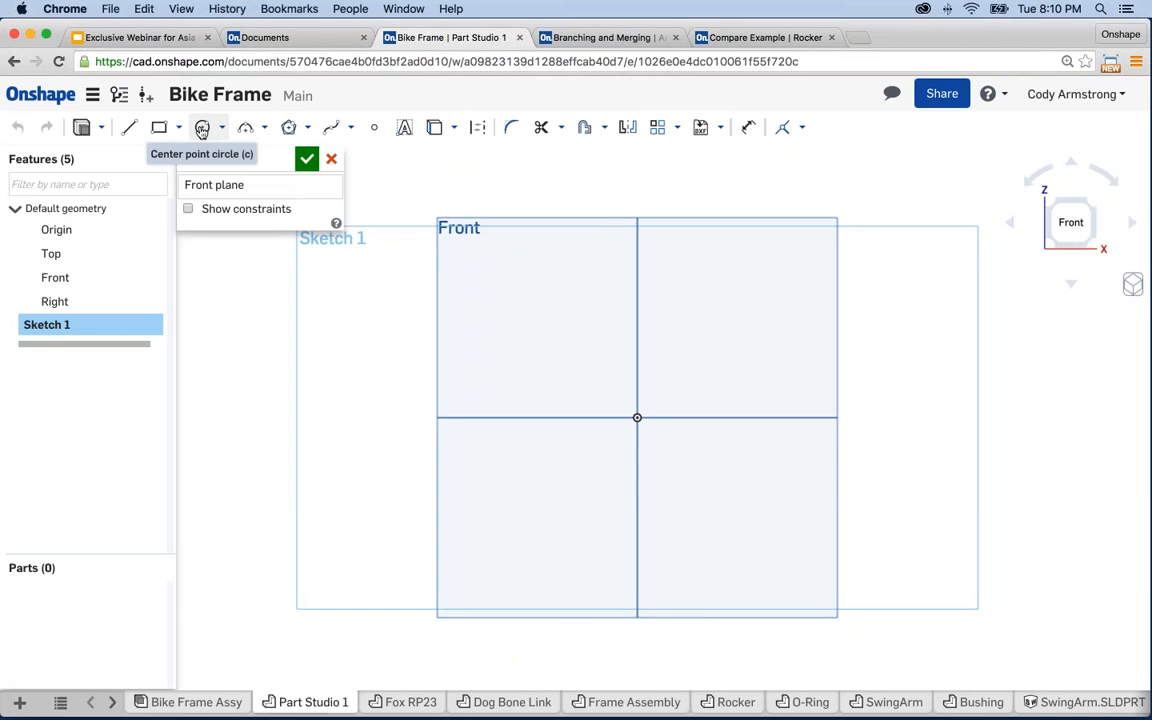
- Draw a Ø2.96 circle centred on the origin and a Ø2.117 circle to its right
{"action": "left_click", "coordinate": [202, 130]}
{"action": "middle_click_drag", "start_coordinate": [371, 397], "coordinate": [302, 388]}
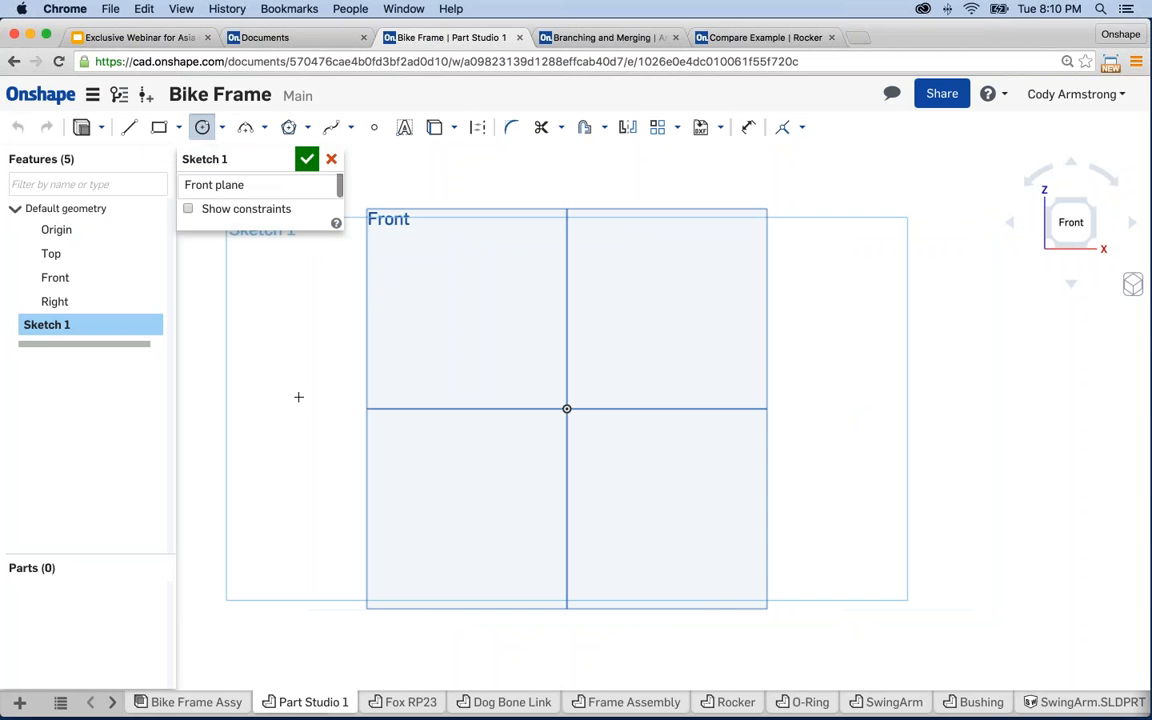
{"action": "left_click", "coordinate": [566, 409]}
{"action": "left_click", "coordinate": [491, 473]}
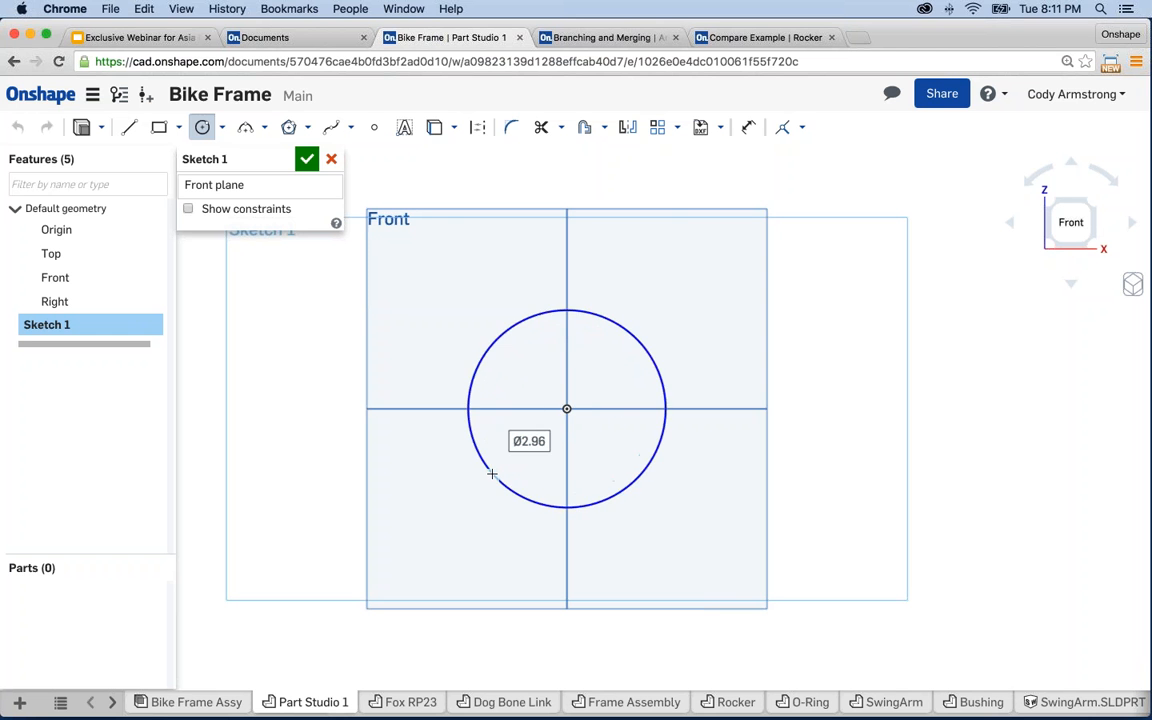
{"action": "scroll", "coordinate": [576, 483], "scroll_direction": "down", "scroll_amount": 3}
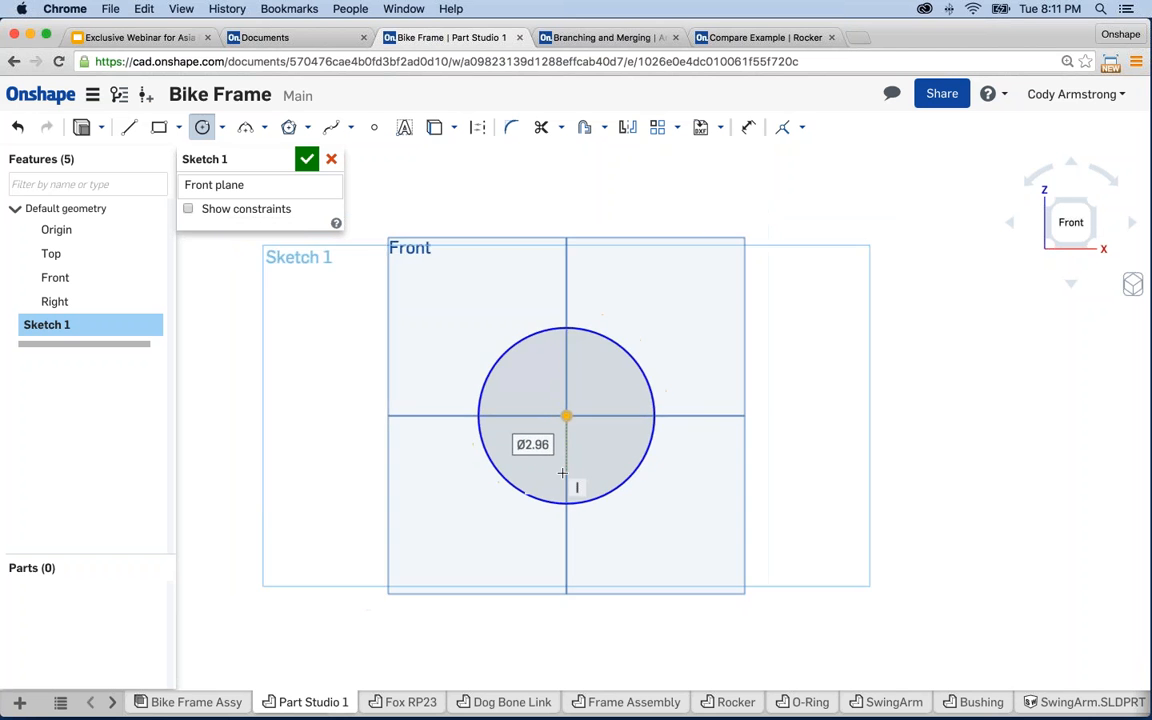
{"action": "middle_click_drag", "start_coordinate": [751, 518], "coordinate": [626, 512]}
{"action": "scroll", "coordinate": [626, 512], "scroll_direction": "down", "scroll_amount": 1}
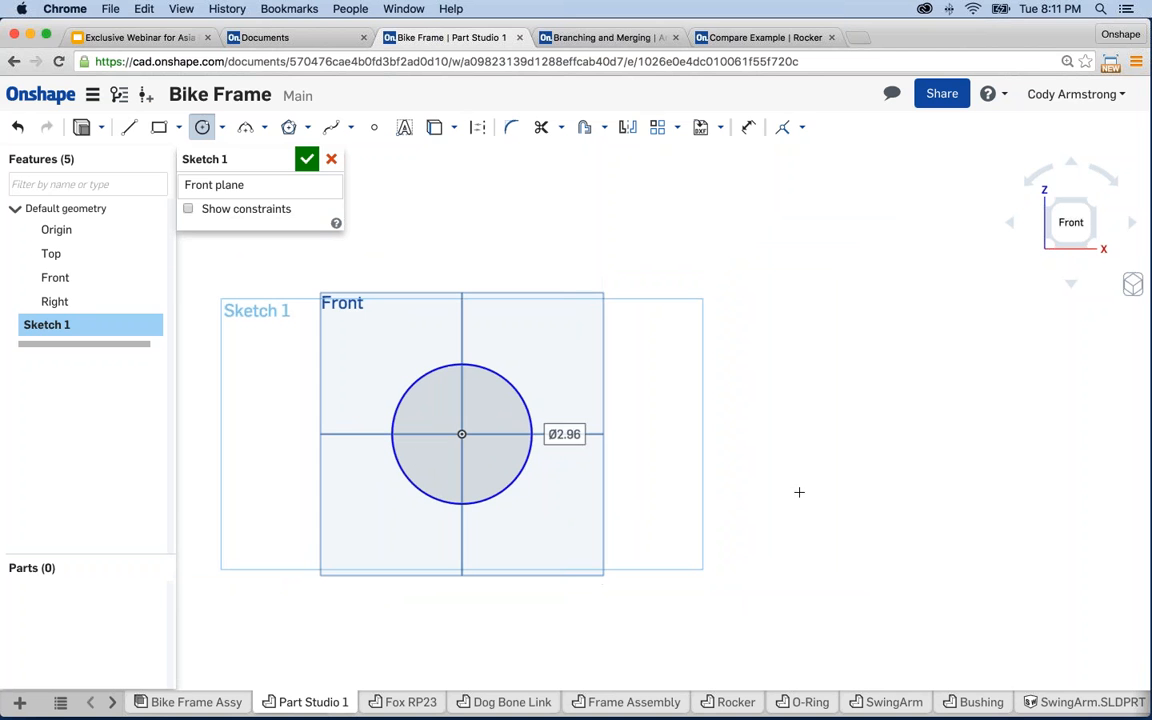
{"action": "left_click", "coordinate": [817, 434]}
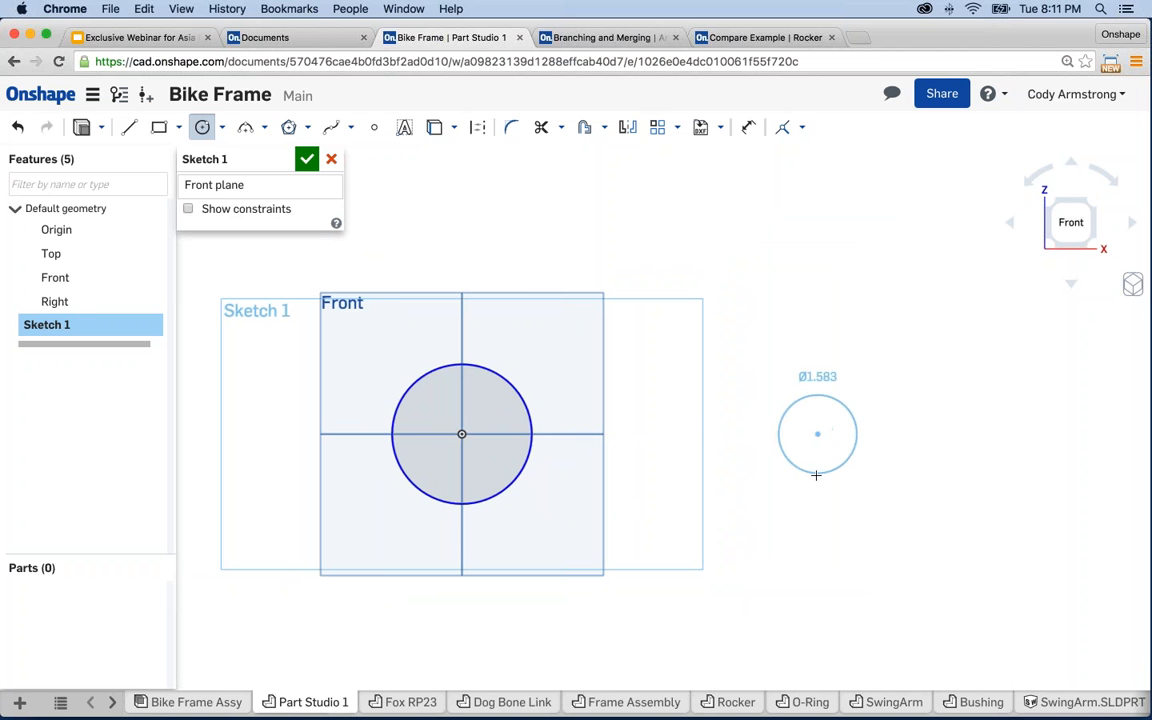
{"action": "left_click", "coordinate": [812, 485]}
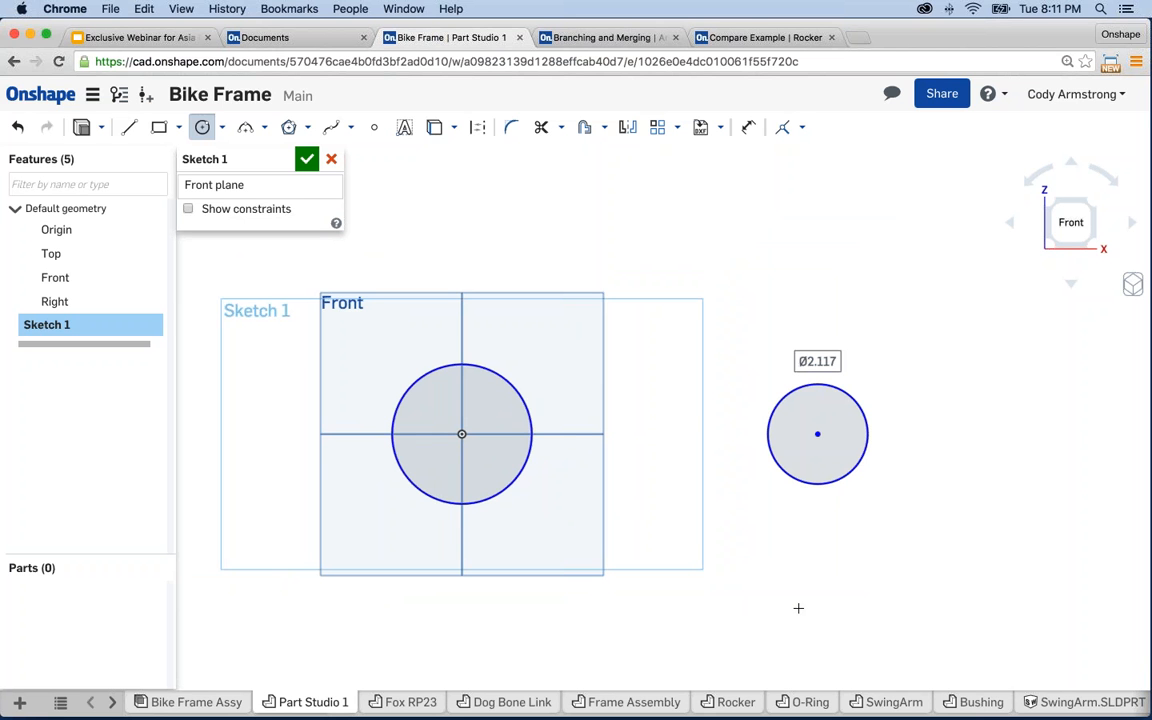
{"action": "key", "text": "Escape"}
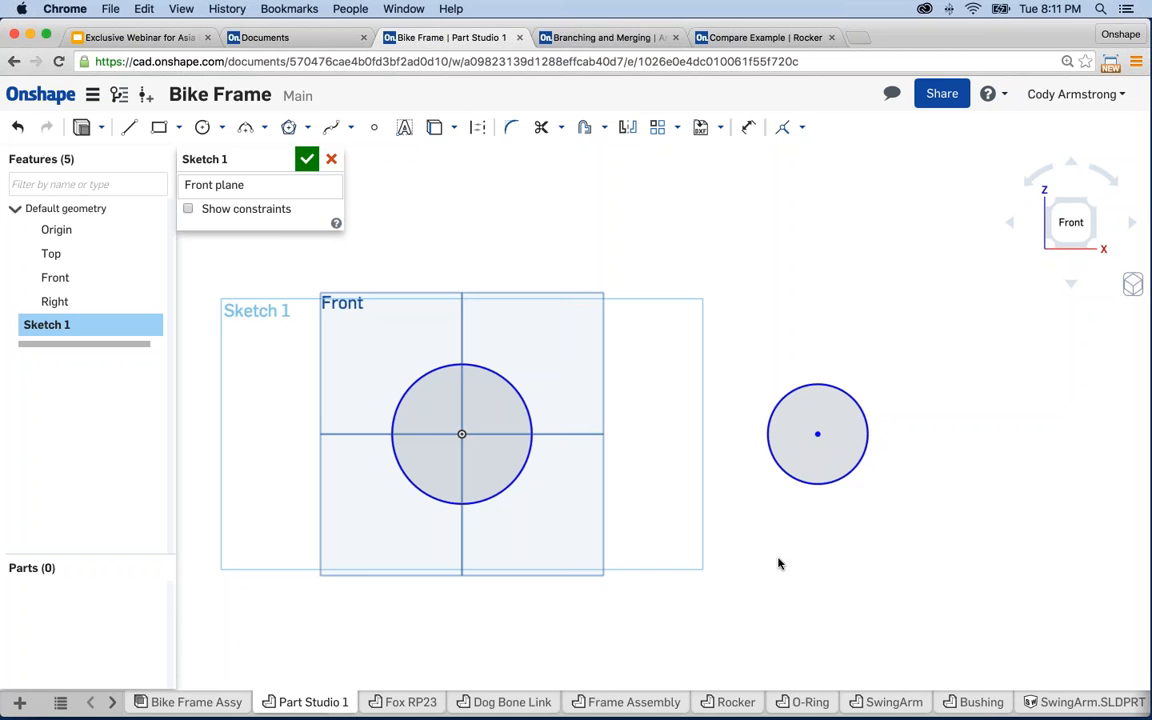
- Dimension the left circle's diameter to 25
{"action": "middle_click_drag", "start_coordinate": [681, 244], "coordinate": [711, 240]}
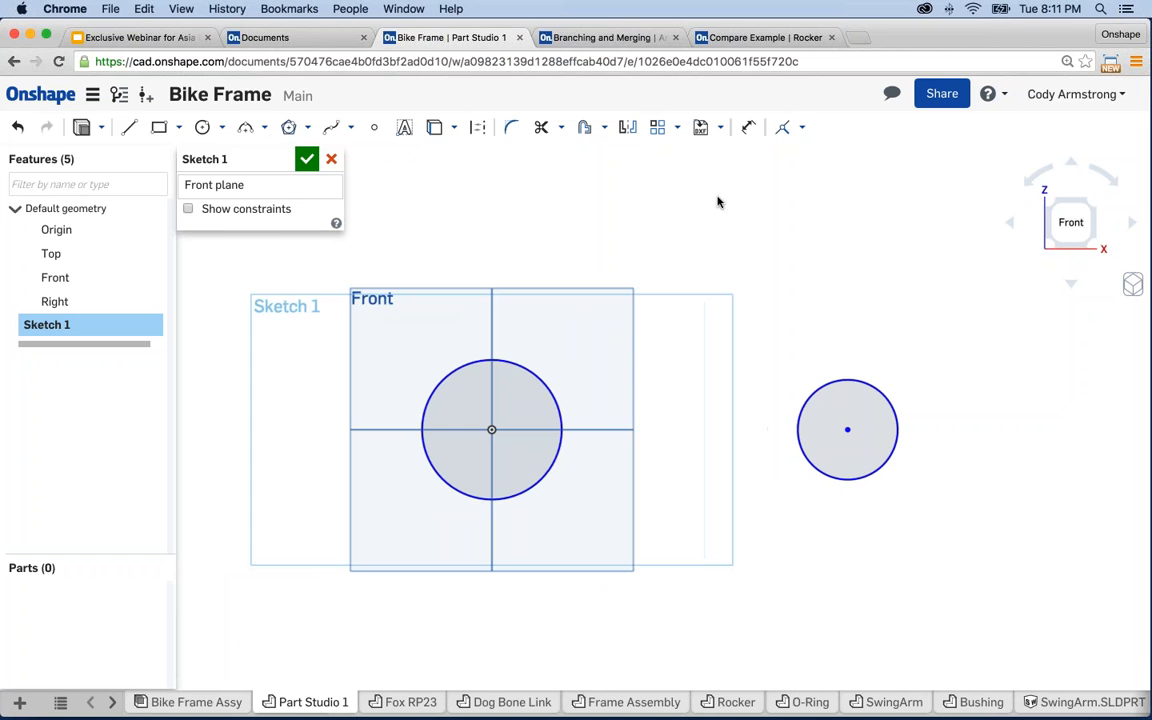
{"action": "left_click", "coordinate": [748, 129]}
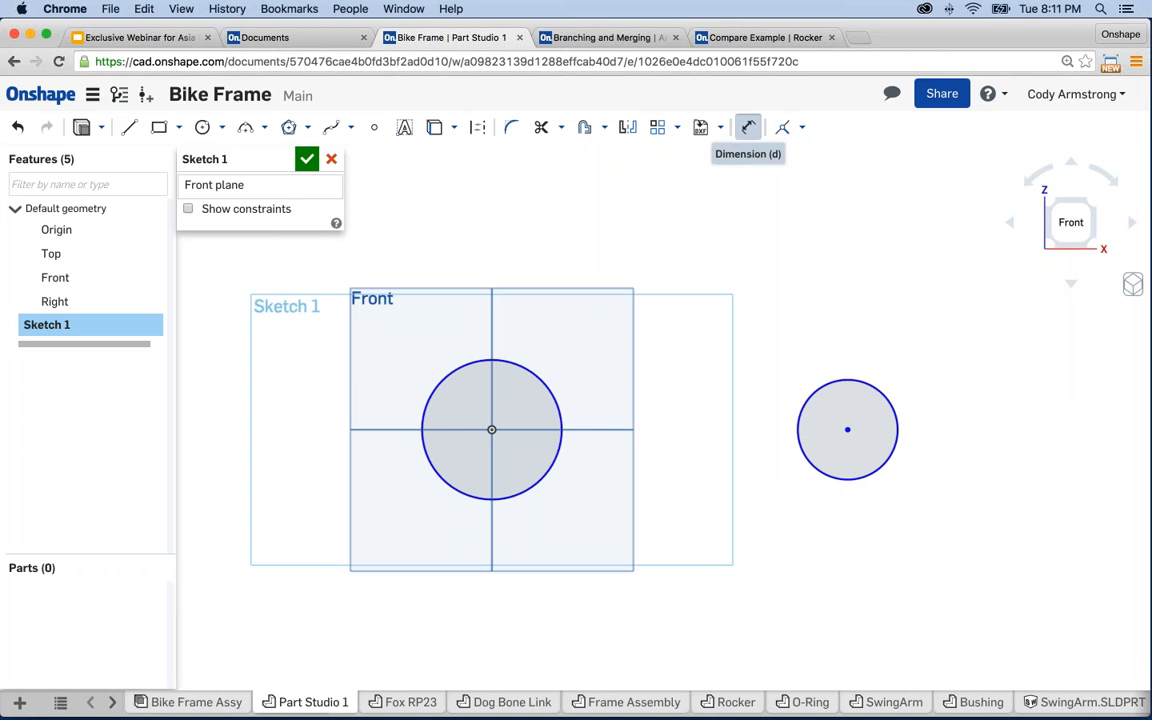
{"action": "left_click", "coordinate": [502, 362]}
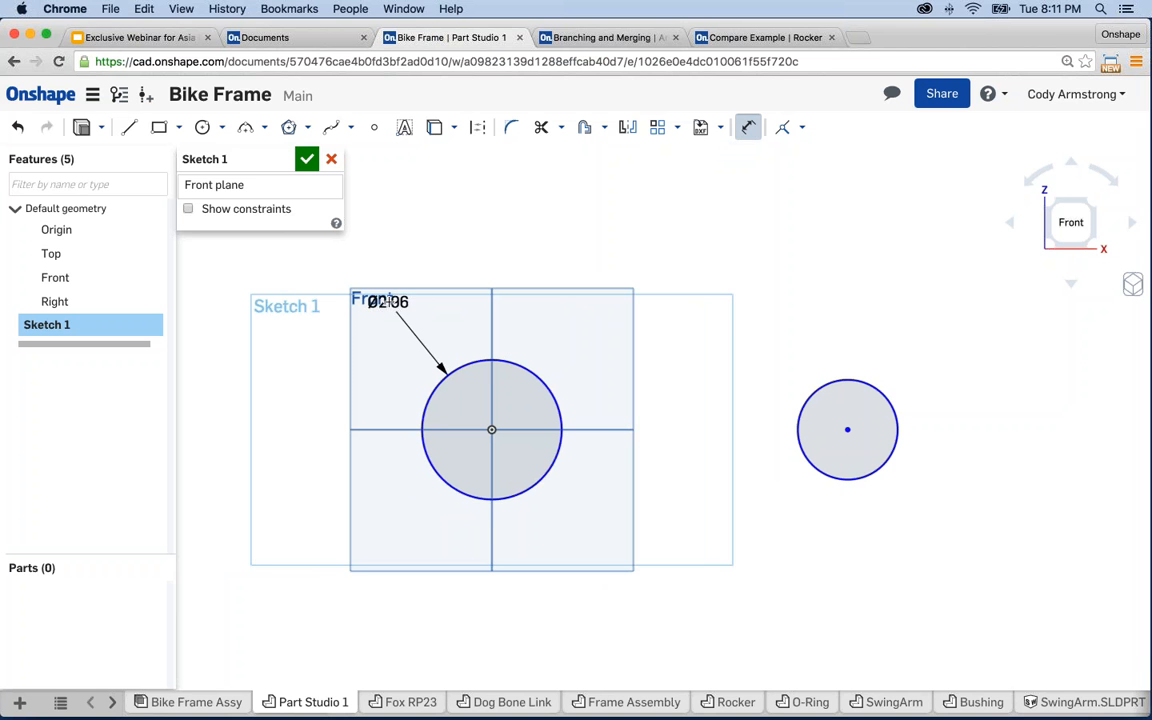
{"action": "left_click", "coordinate": [389, 303]}
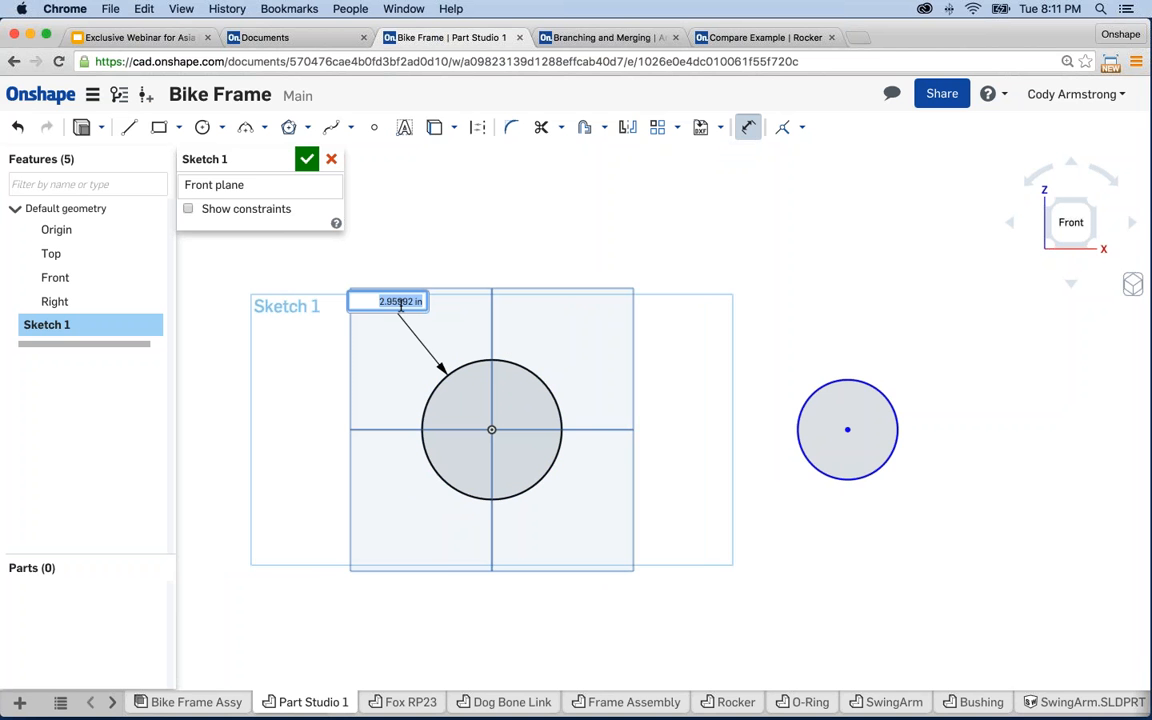
{"action": "type", "text": "25"}
{"action": "key", "text": "Return"}
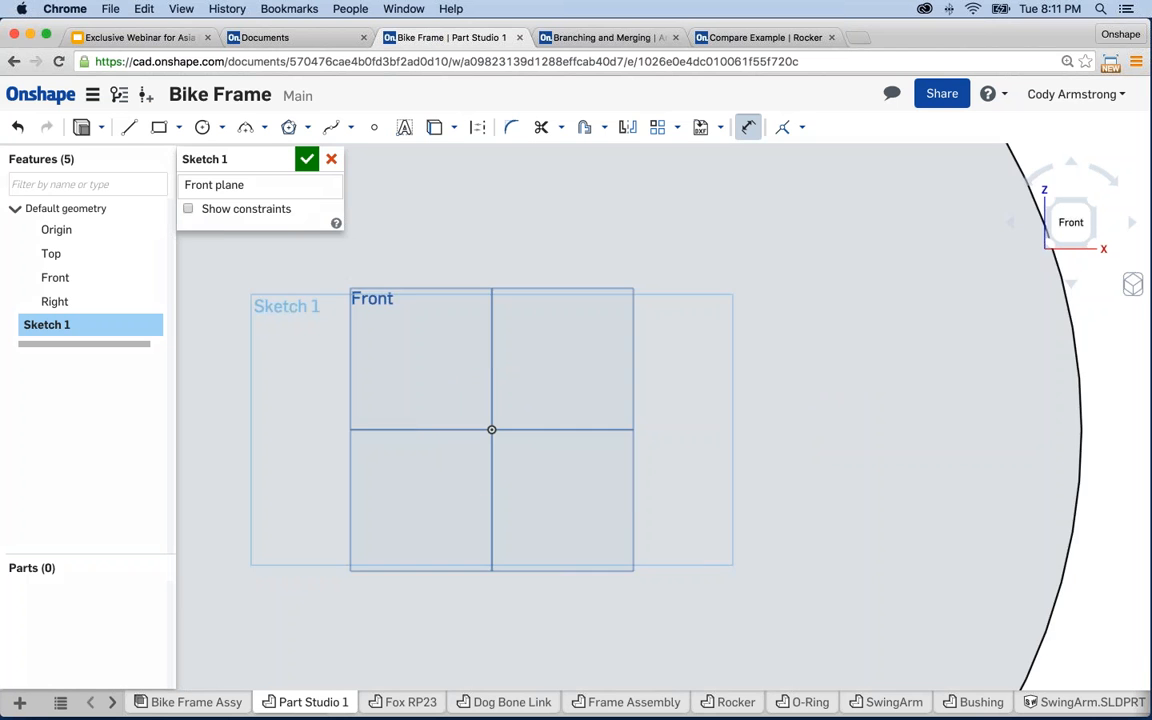
{"action": "scroll", "coordinate": [547, 373], "scroll_direction": "down", "scroll_amount": 10}
{"action": "mouse_move", "coordinate": [671, 365]}
{"action": "right_mouse_down"}
{"action": "mouse_move", "coordinate": [614, 457]}
{"action": "mouse_move", "coordinate": [641, 359]}
{"action": "right_mouse_up"}
{"action": "scroll", "coordinate": [629, 418], "scroll_direction": "down", "scroll_amount": 1}
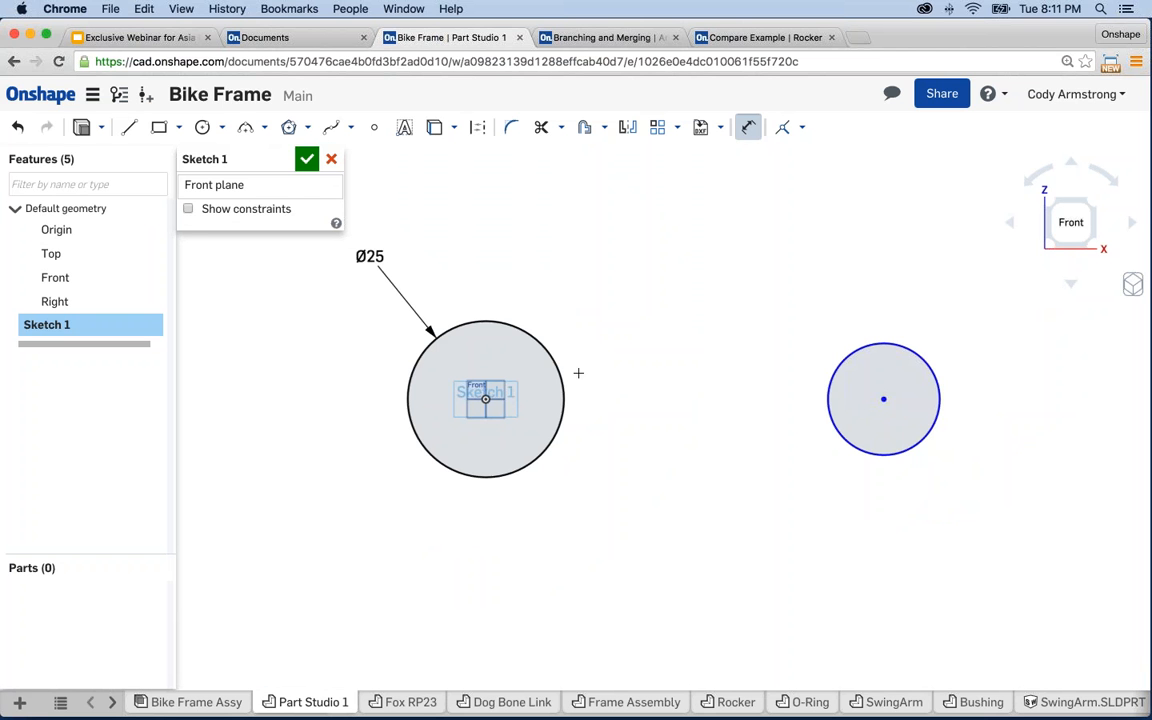
{"action": "key", "text": "Escape"}
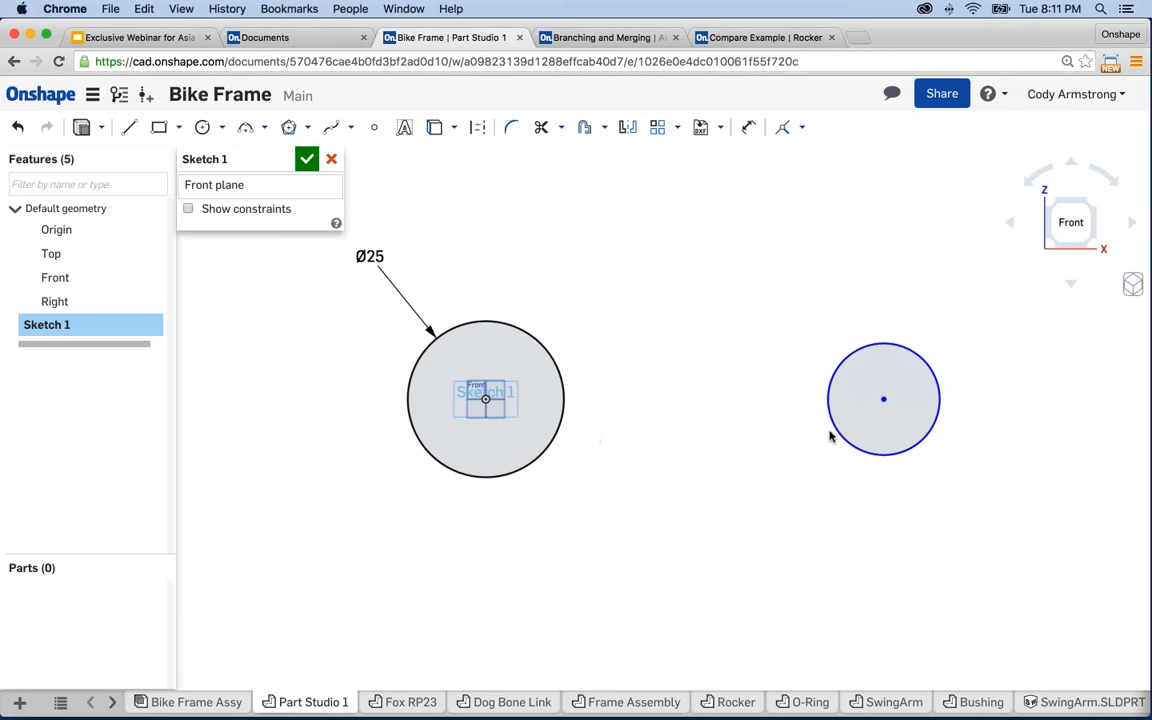
- Dimension the right circle to Ø20 and the centre-to-centre distance to 85
{"action": "mouse_move", "coordinate": [829, 436]}
{"action": "left_mouse_down"}
{"action": "mouse_move", "coordinate": [828, 452]}
{"action": "mouse_move", "coordinate": [853, 434]}
{"action": "mouse_move", "coordinate": [829, 453]}
{"action": "mouse_move", "coordinate": [854, 428]}
{"action": "mouse_move", "coordinate": [836, 450]}
{"action": "mouse_move", "coordinate": [851, 441]}
{"action": "left_mouse_up"}
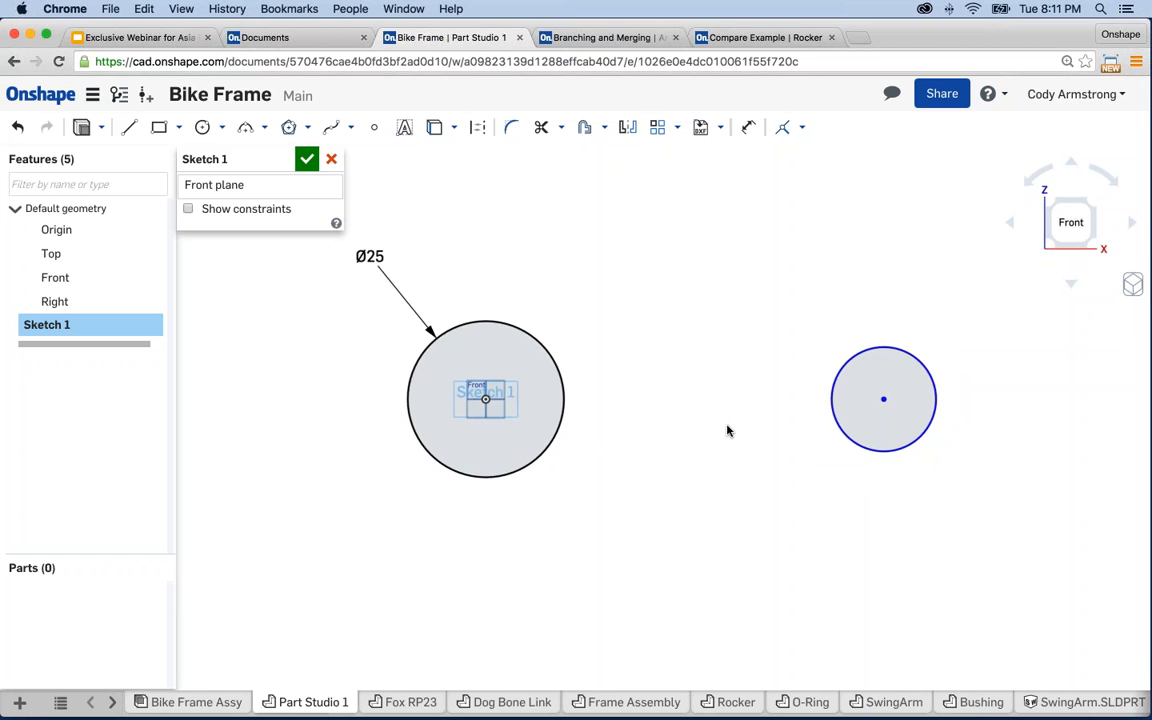
{"action": "key", "text": "d"}
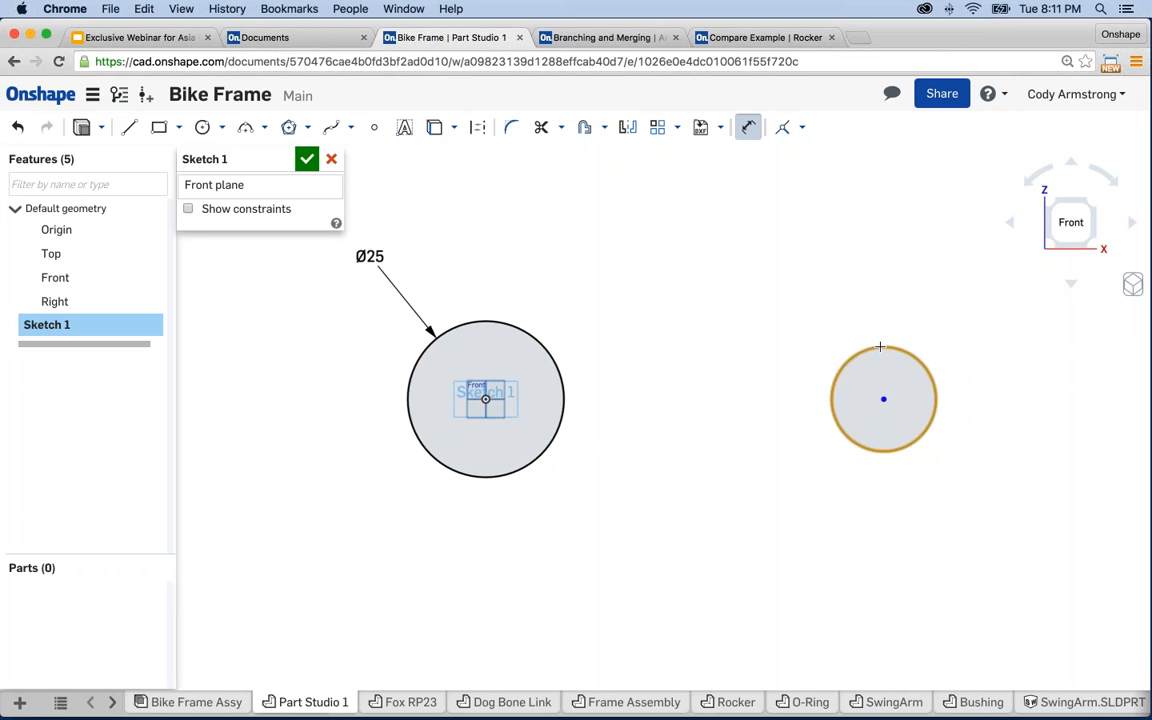
{"action": "left_click", "coordinate": [880, 347]}
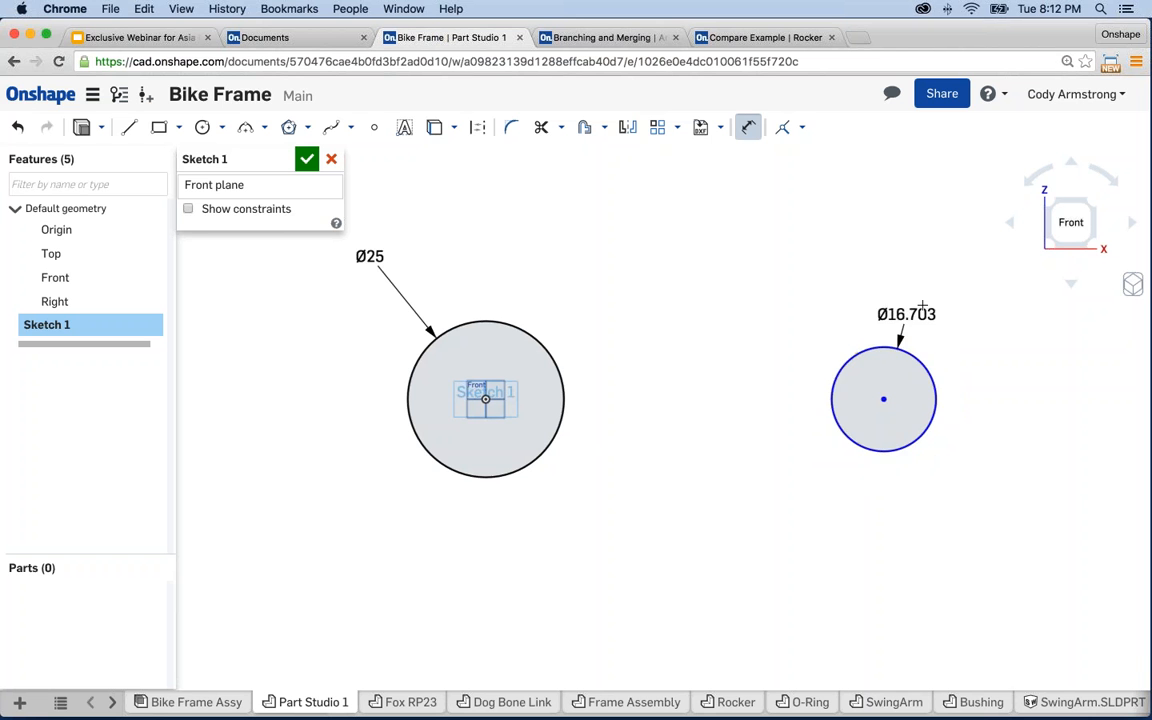
{"action": "left_click", "coordinate": [928, 301]}
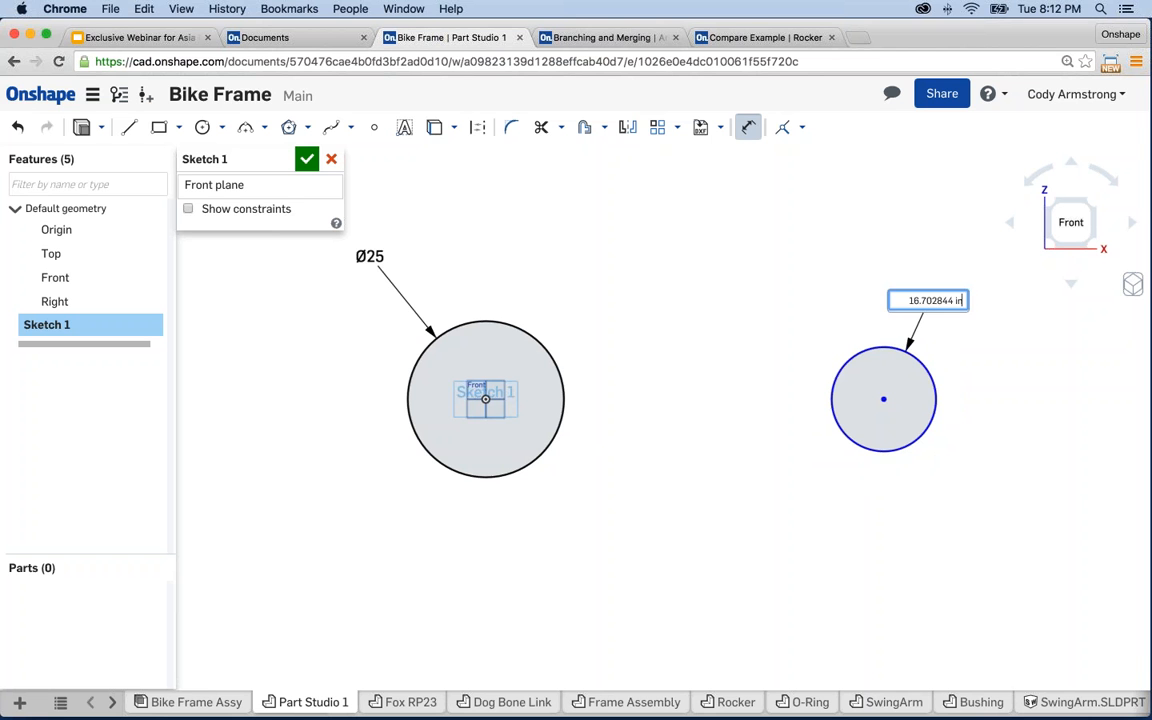
{"action": "type", "text": "20"}
{"action": "key", "text": "Return"}
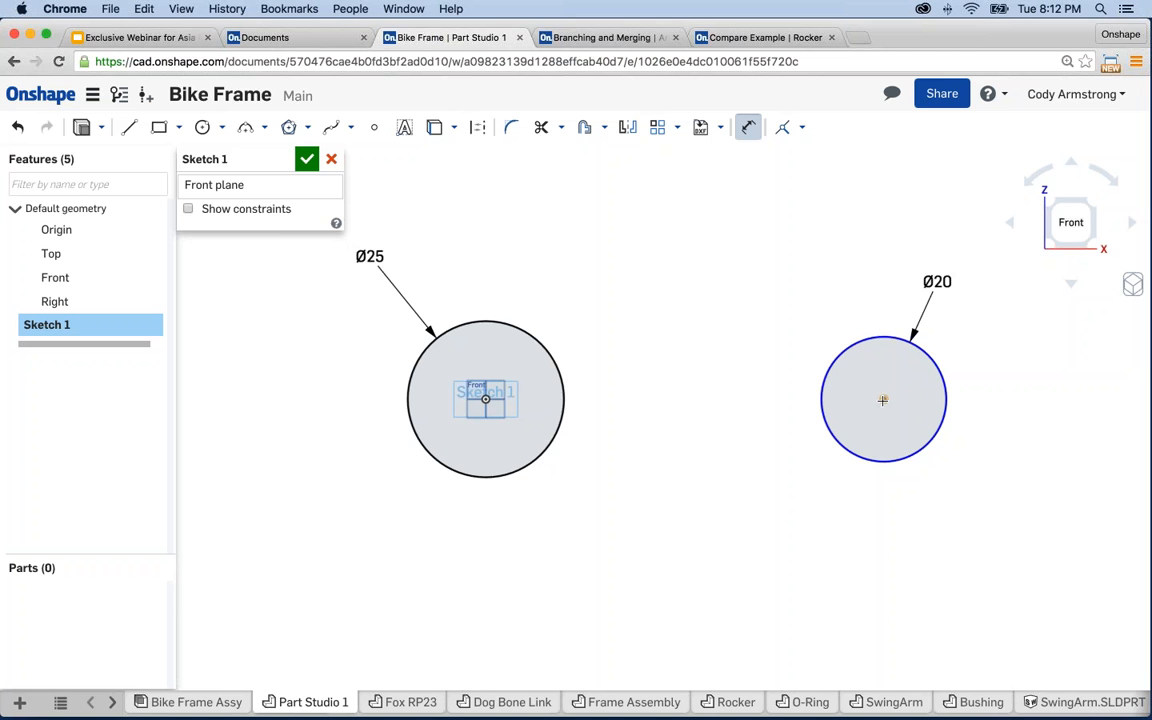
{"action": "left_click", "coordinate": [485, 399]}
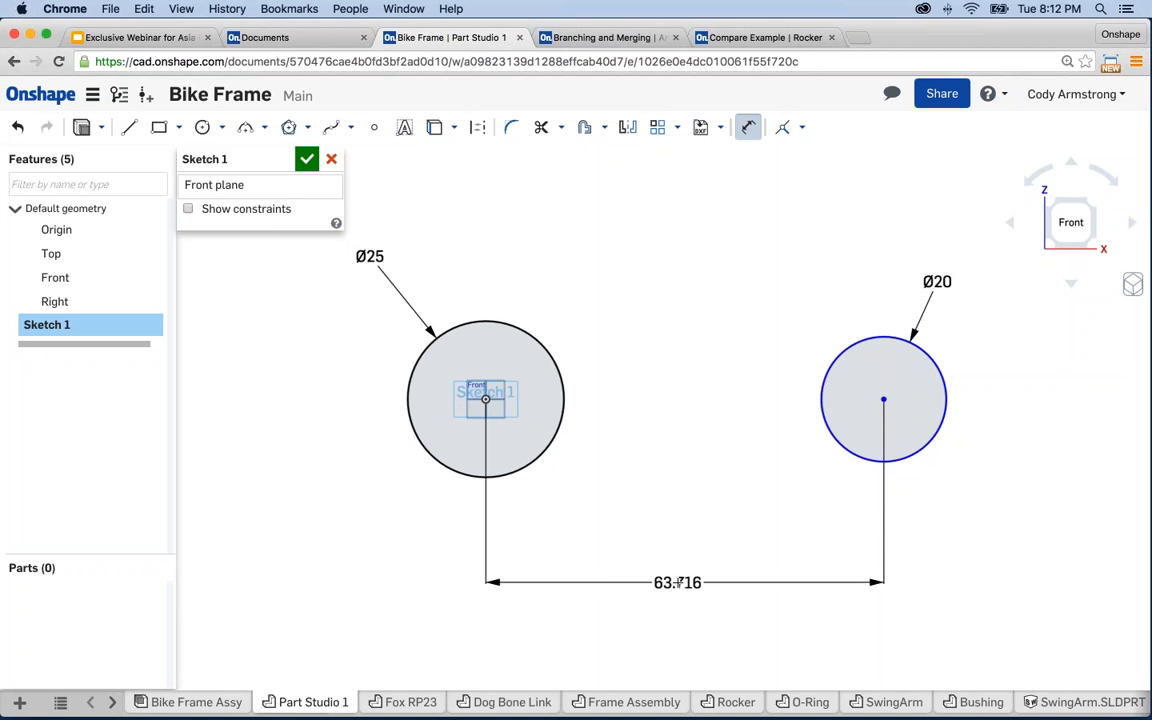
{"action": "left_click", "coordinate": [620, 581]}
{"action": "type", "text": "86"}
{"action": "key", "text": "Return"}
{"action": "key", "text": "Escape"}
{"action": "mouse_move", "coordinate": [866, 571]}
{"action": "middle_mouse_down"}
{"action": "mouse_move", "coordinate": [704, 568]}
{"action": "mouse_move", "coordinate": [728, 551]}
{"action": "middle_mouse_up"}
{"action": "scroll", "coordinate": [703, 560], "scroll_direction": "down", "scroll_amount": 1}
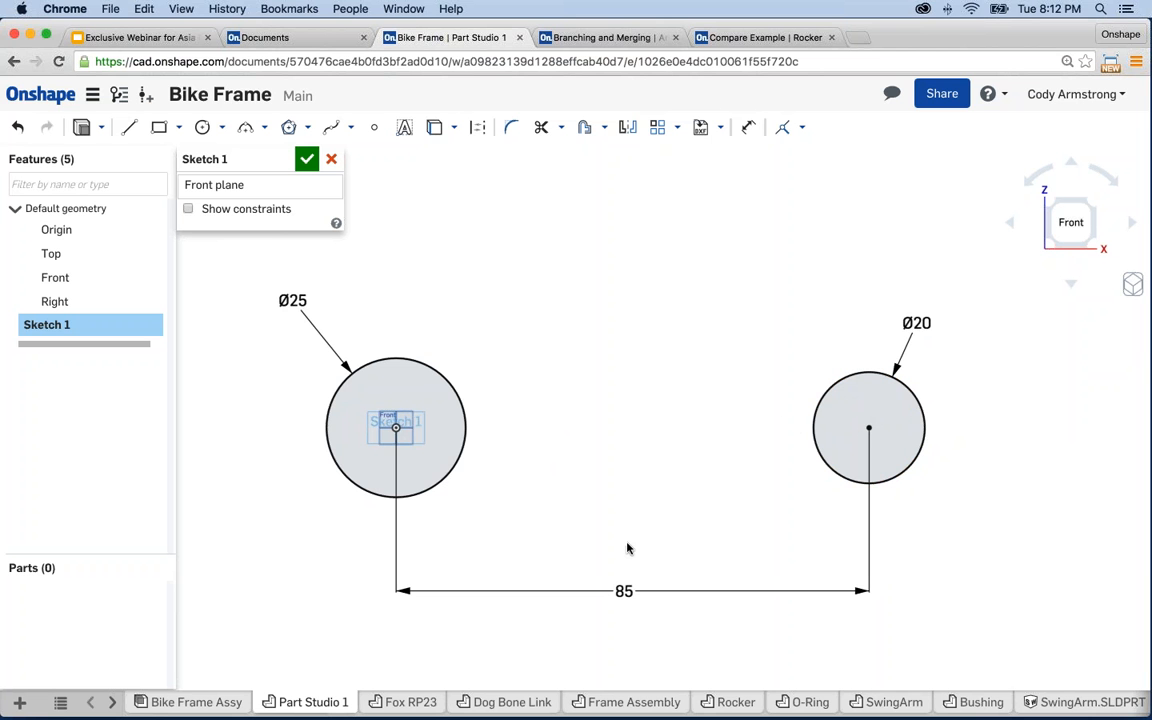
- Draw a line joining the top edges of the two circles
{"action": "key", "text": "l"}
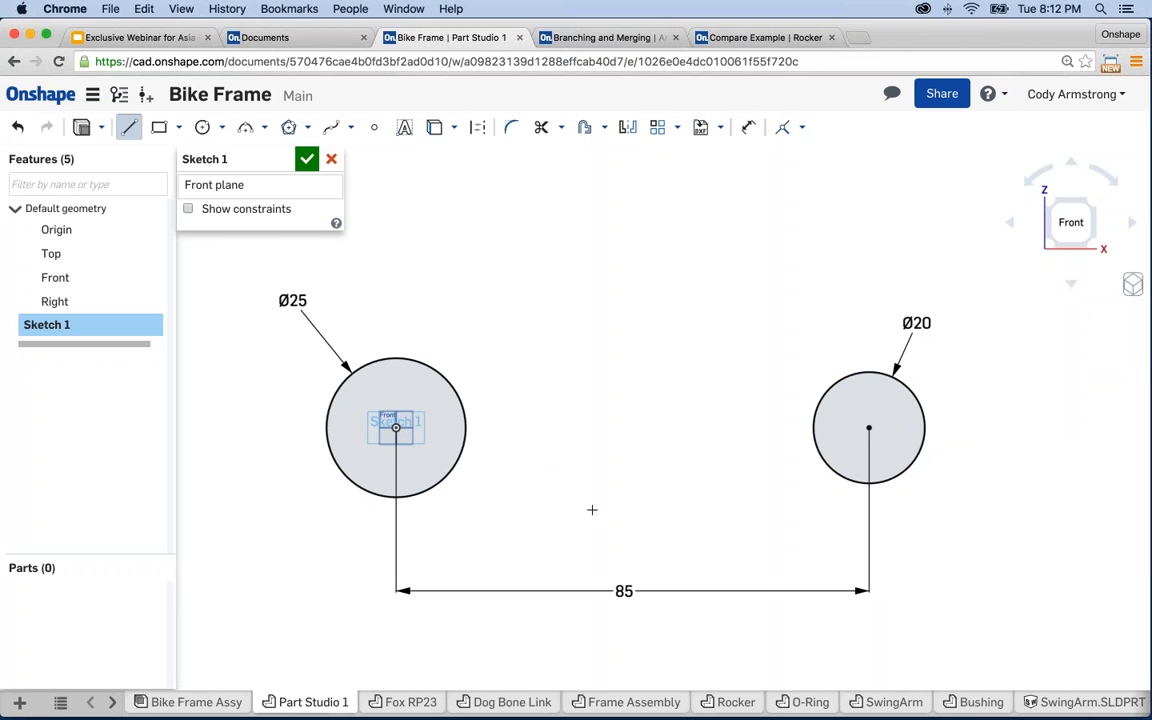
{"action": "left_click", "coordinate": [453, 385]}
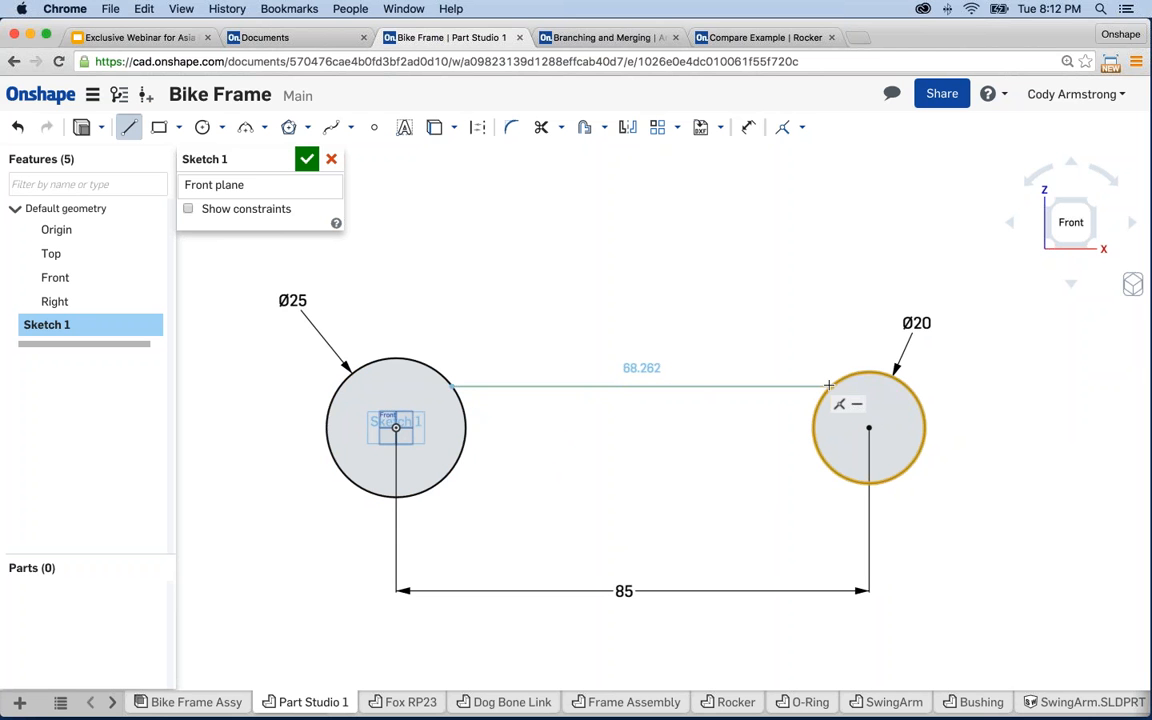
{"action": "left_click", "coordinate": [829, 385]}
{"action": "key", "text": "Escape"}
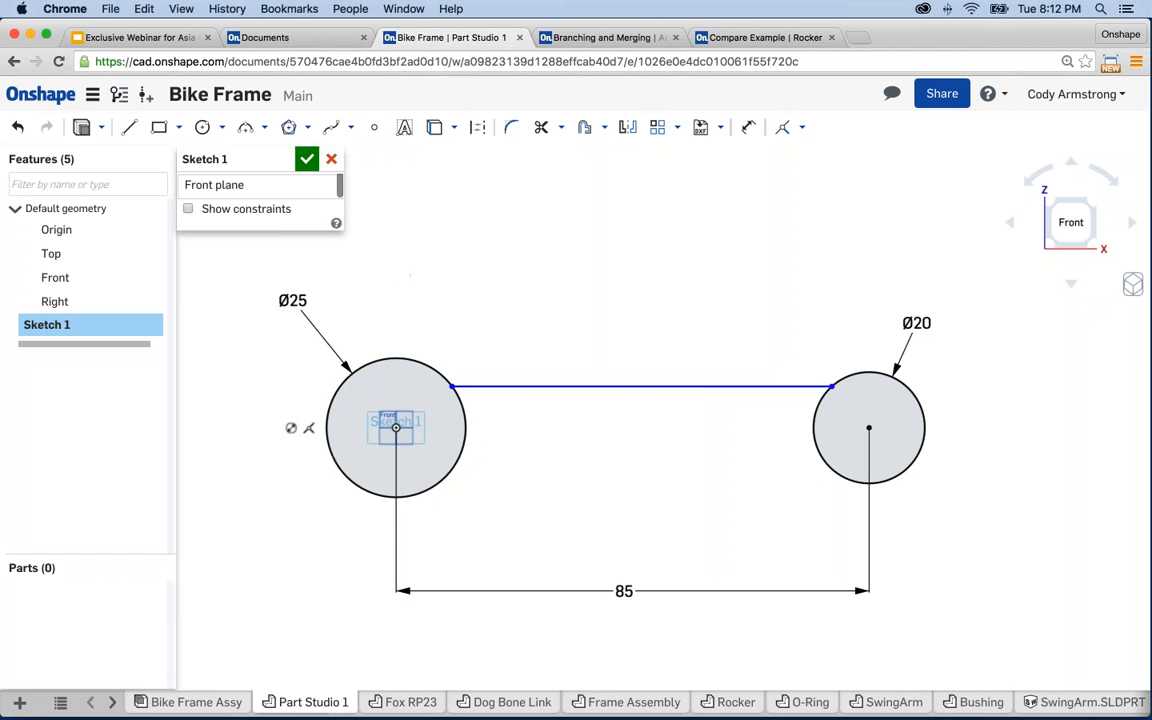
- Draw a construction centreline between the two circle centres
{"action": "left_click", "coordinate": [128, 127]}
{"action": "left_click", "coordinate": [477, 127]}
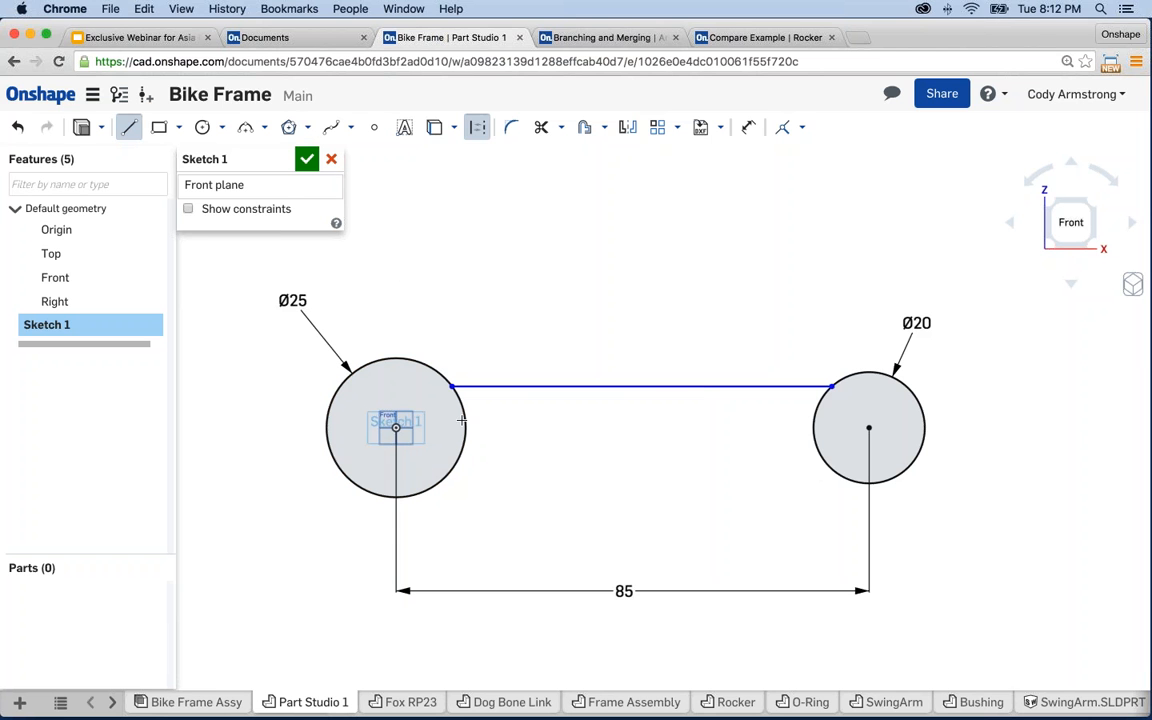
{"action": "left_click", "coordinate": [396, 428]}
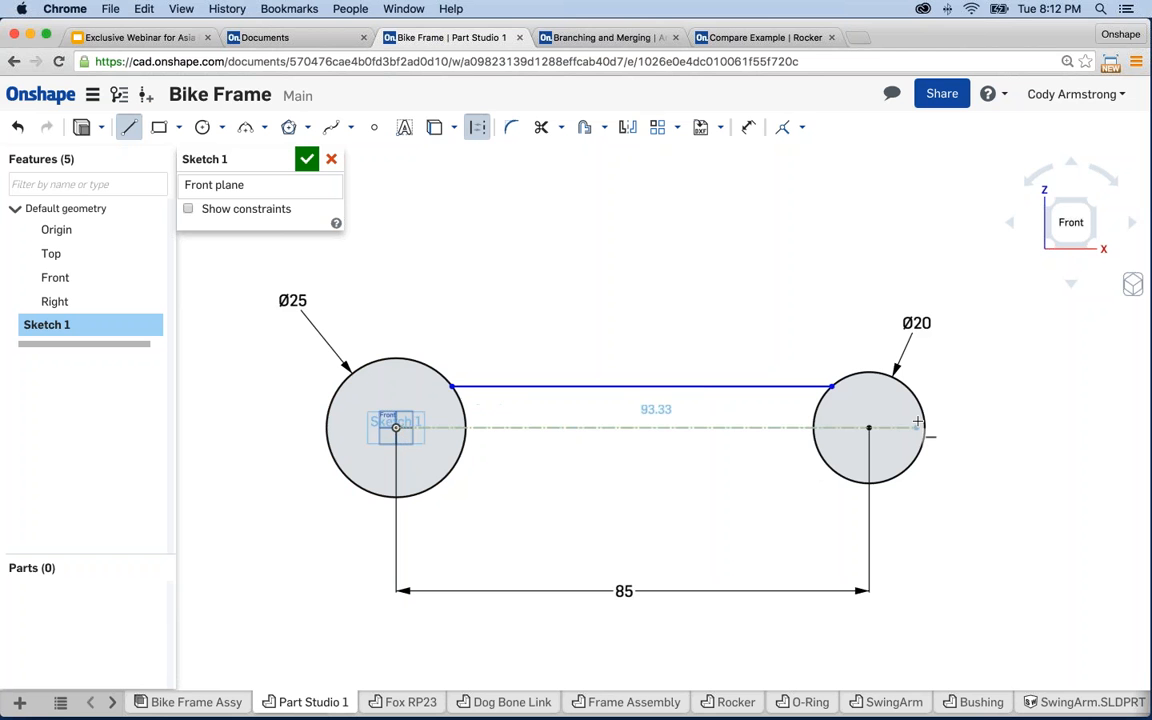
{"action": "left_click", "coordinate": [868, 428]}
{"action": "key", "text": "Escape"}
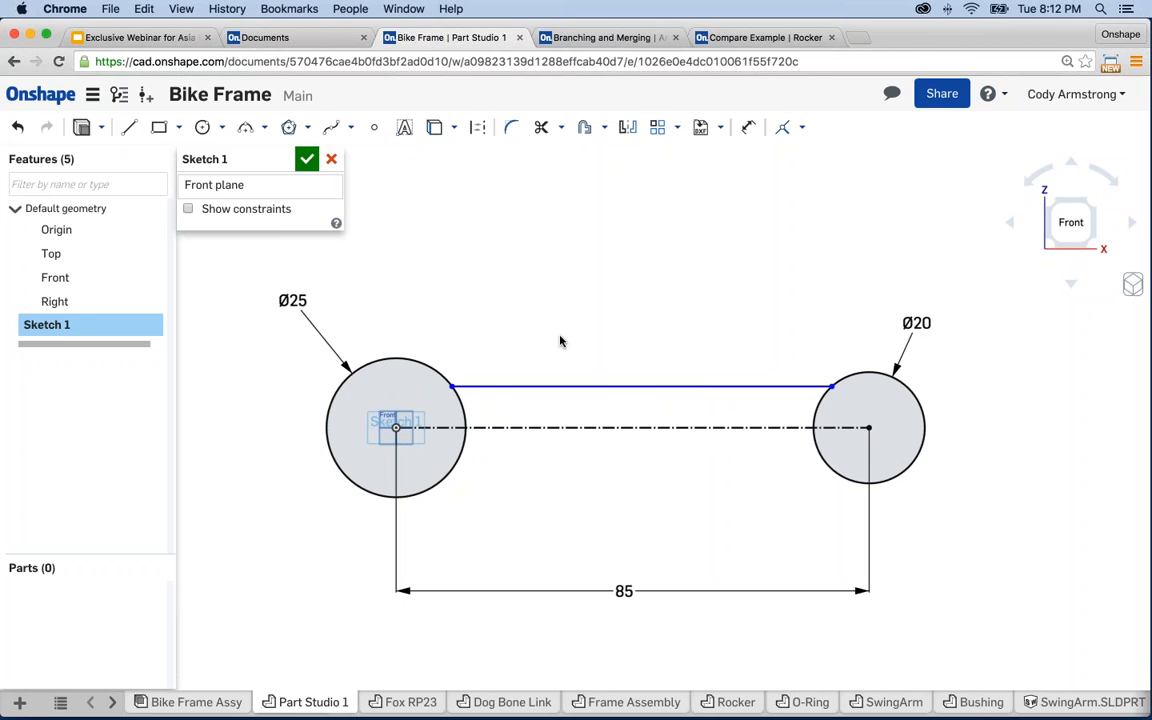
{"action": "scroll", "coordinate": [560, 337], "scroll_direction": "down", "scroll_amount": 1}
{"action": "middle_click_drag", "start_coordinate": [545, 315], "coordinate": [569, 305]}
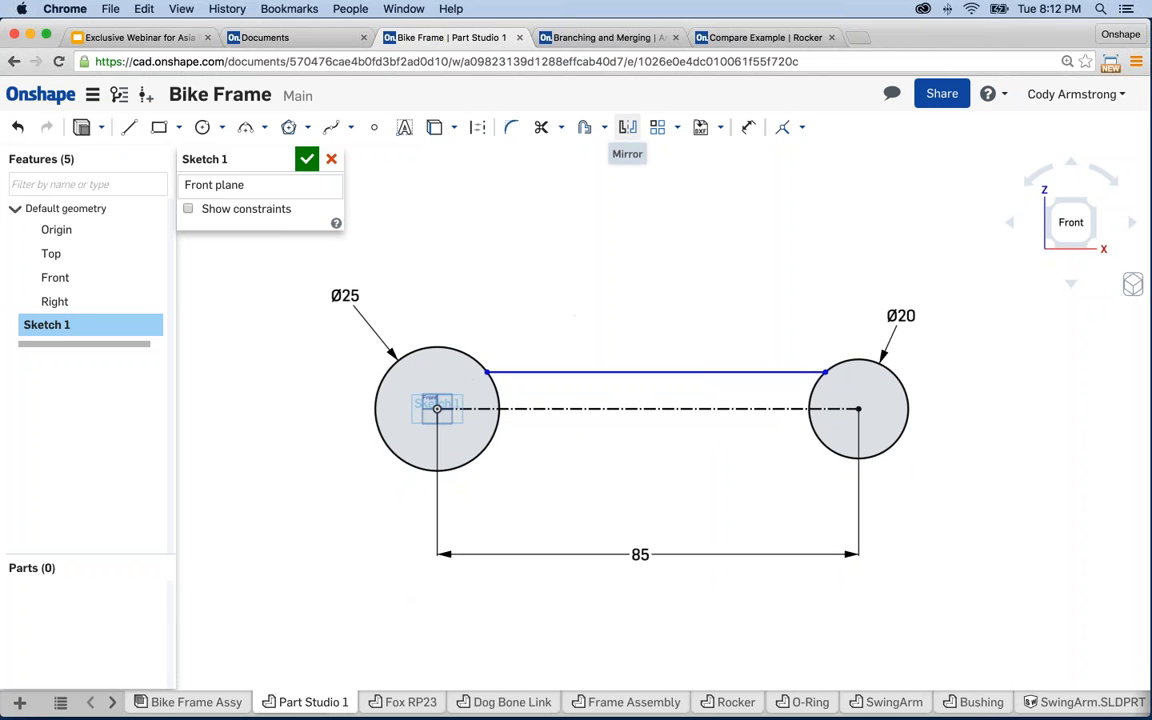
- Mirror the top line across the construction centreline to form the bar's bottom edge
{"action": "left_click", "coordinate": [628, 128]}
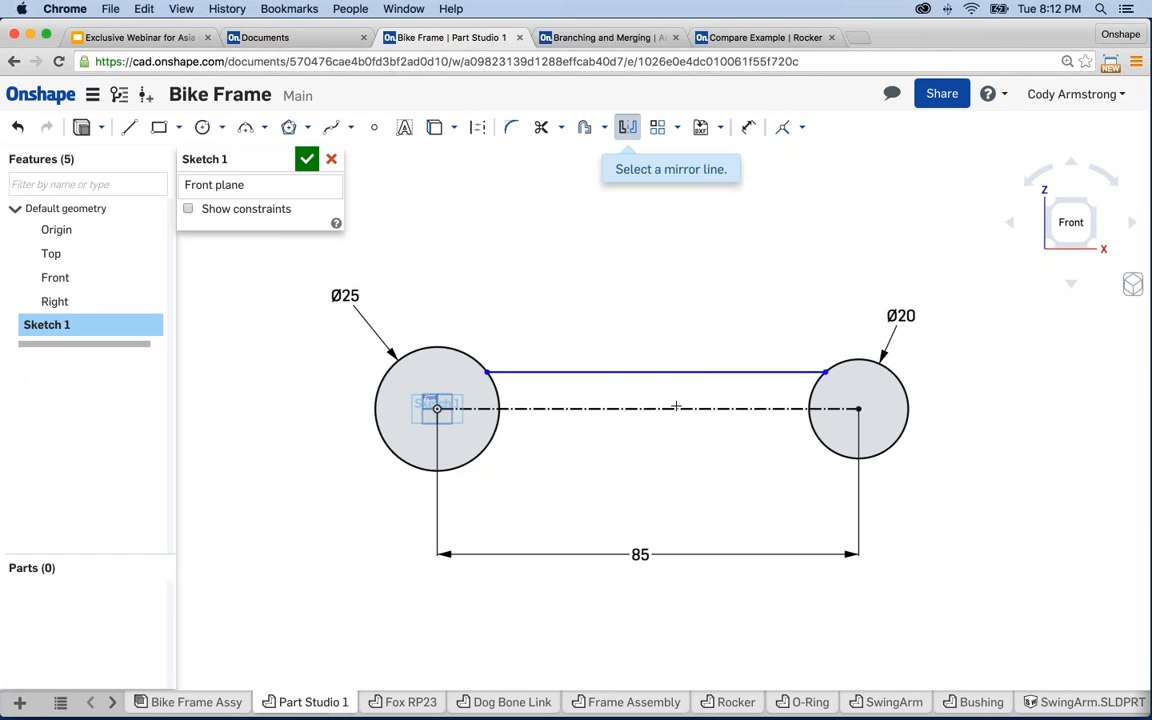
{"action": "left_click", "coordinate": [643, 408]}
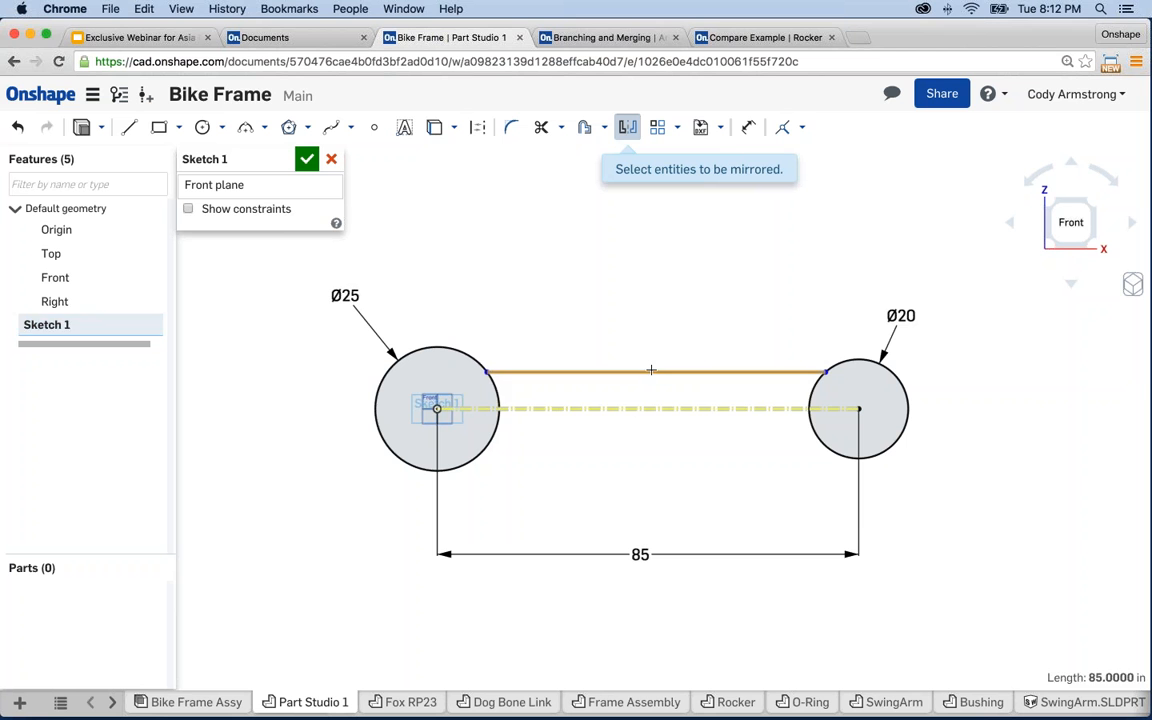
{"action": "left_click", "coordinate": [651, 371]}
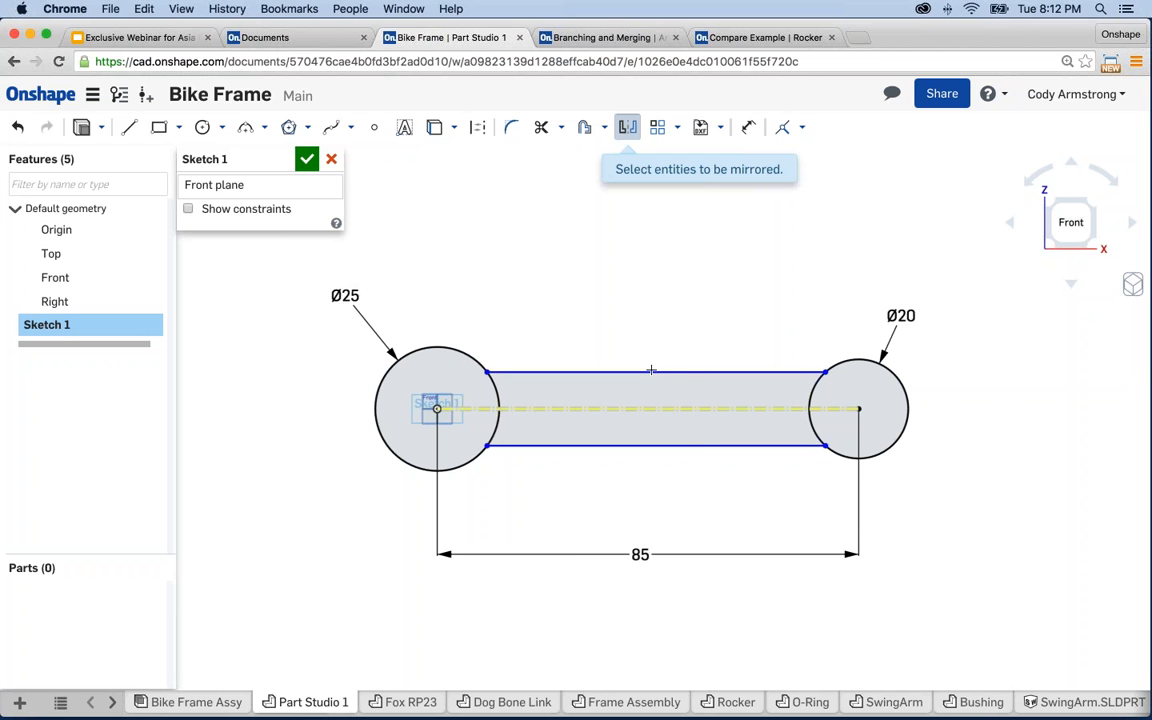
{"action": "key", "text": "Escape"}
{"action": "mouse_move", "coordinate": [826, 446]}
{"action": "left_mouse_down"}
{"action": "mouse_move", "coordinate": [815, 434]}
{"action": "mouse_move", "coordinate": [819, 456]}
{"action": "mouse_move", "coordinate": [808, 433]}
{"action": "mouse_move", "coordinate": [813, 458]}
{"action": "mouse_move", "coordinate": [815, 446]}
{"action": "left_mouse_up"}
- Dimension the gap between the bar's top and bottom lines to 16
{"action": "key", "text": "d"}
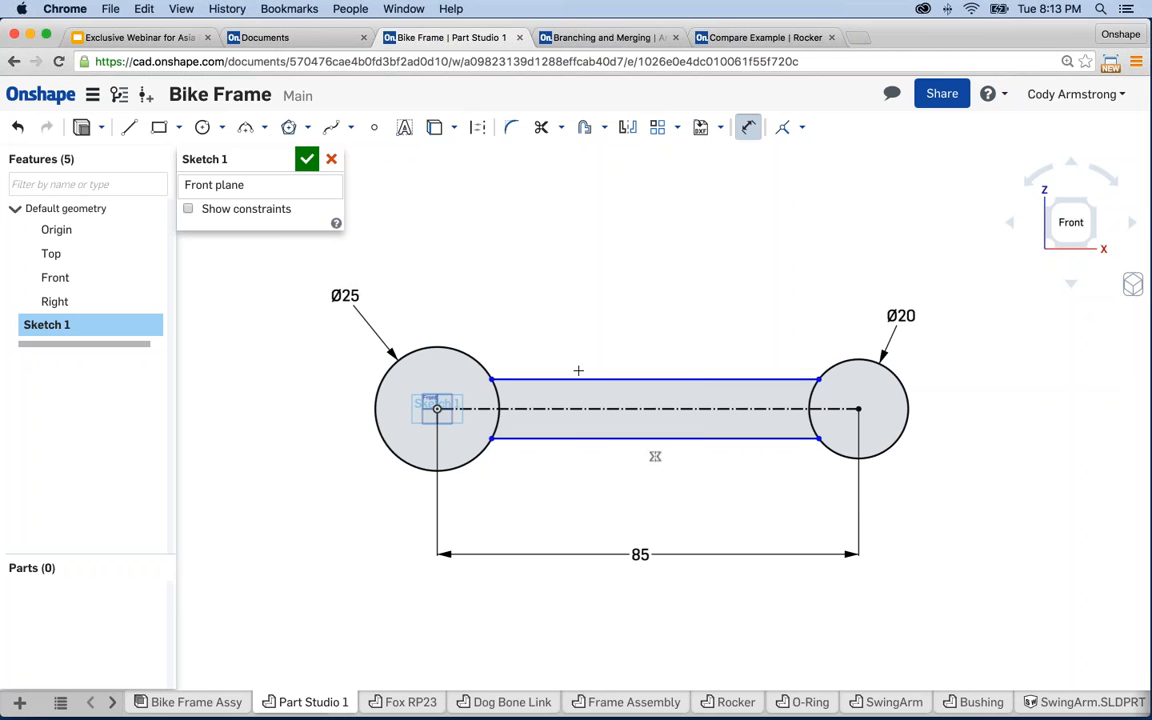
{"action": "left_click", "coordinate": [575, 438]}
{"action": "left_click", "coordinate": [510, 381]}
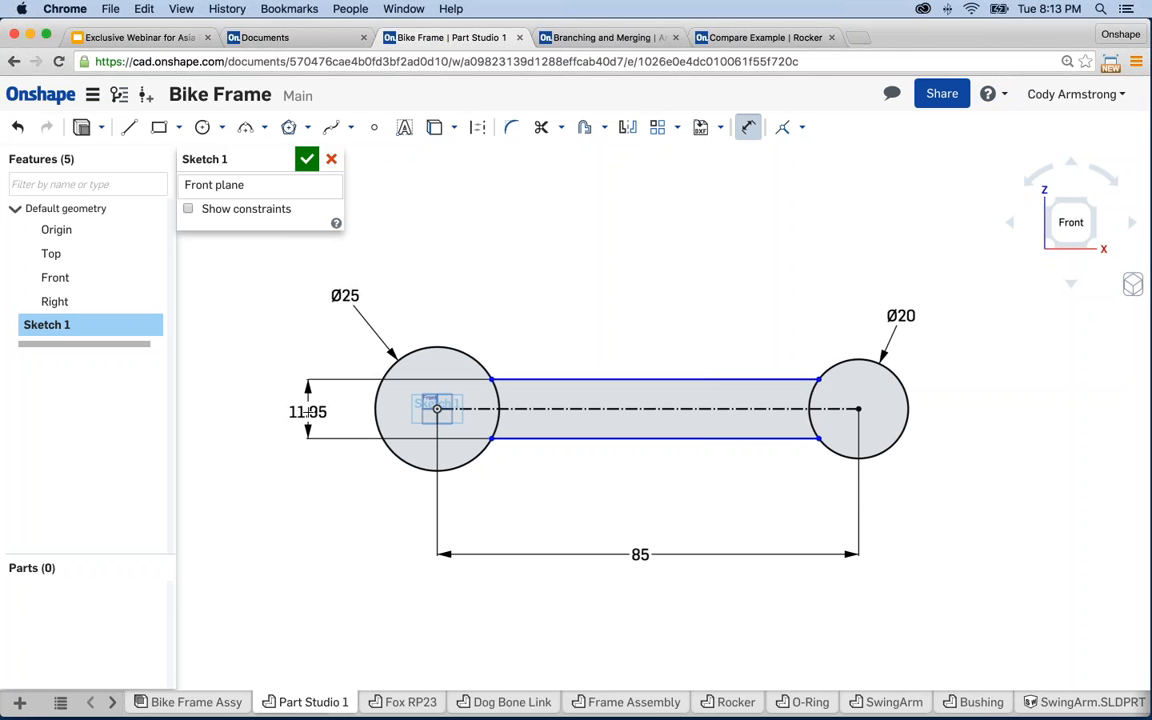
{"action": "left_click", "coordinate": [307, 411]}
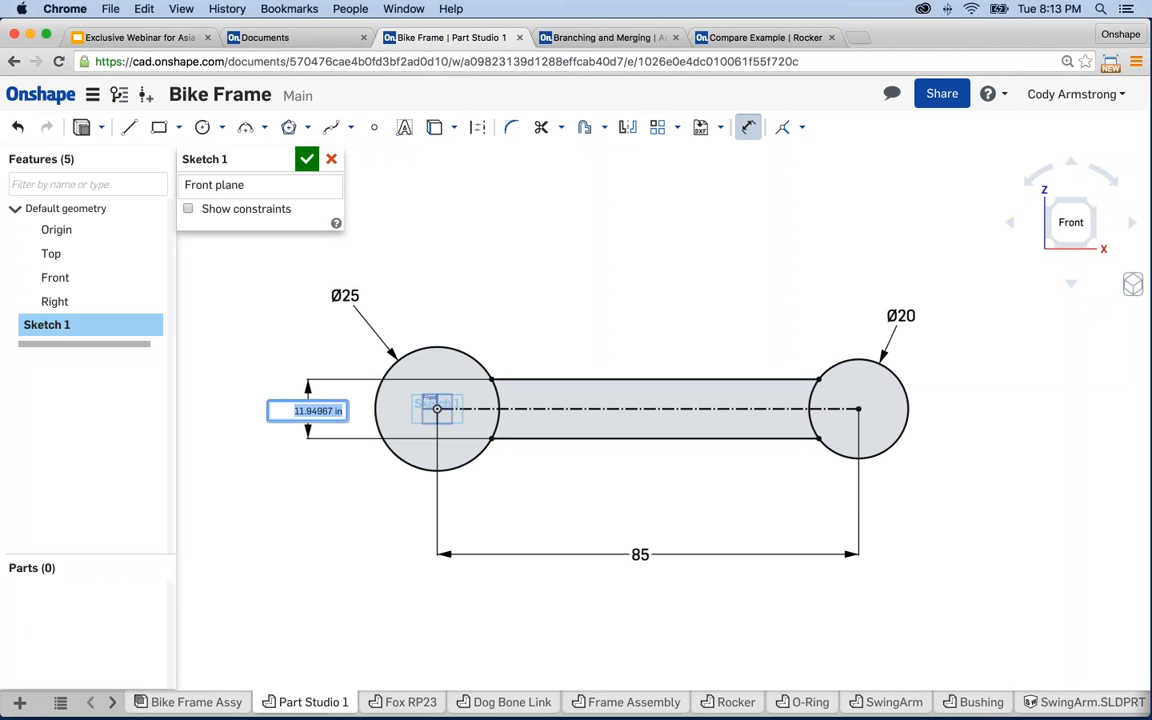
{"action": "type", "text": "16"}
{"action": "key", "text": "Return"}
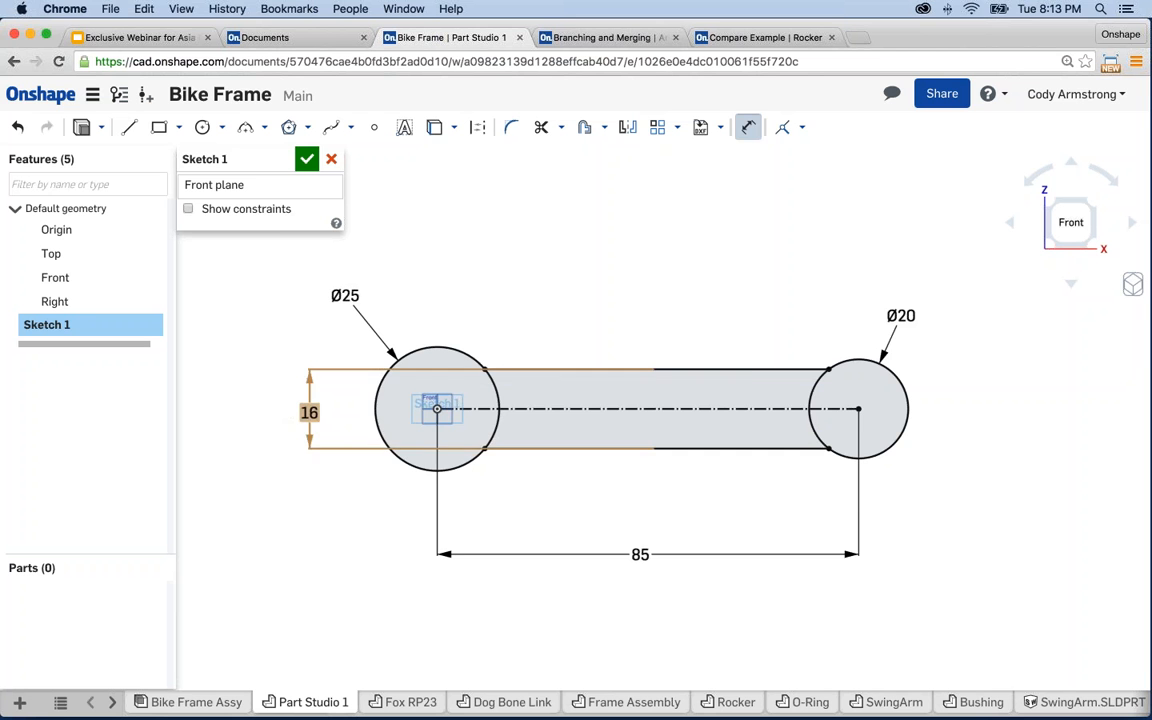
{"action": "key", "text": "Escape"}
{"action": "middle_click_drag", "start_coordinate": [641, 310], "coordinate": [663, 323]}
- Draw small hole circles at the centres of the left and right circles
{"action": "left_click", "coordinate": [202, 127]}
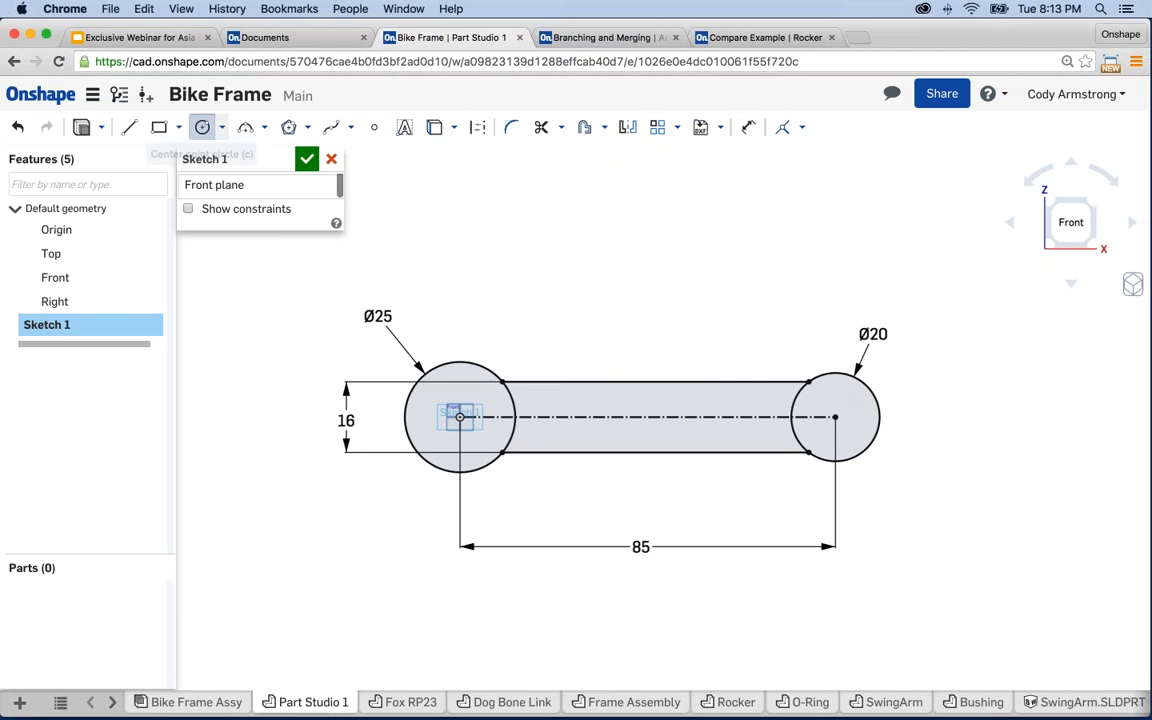
{"action": "left_click", "coordinate": [459, 416]}
{"action": "left_click", "coordinate": [480, 416]}
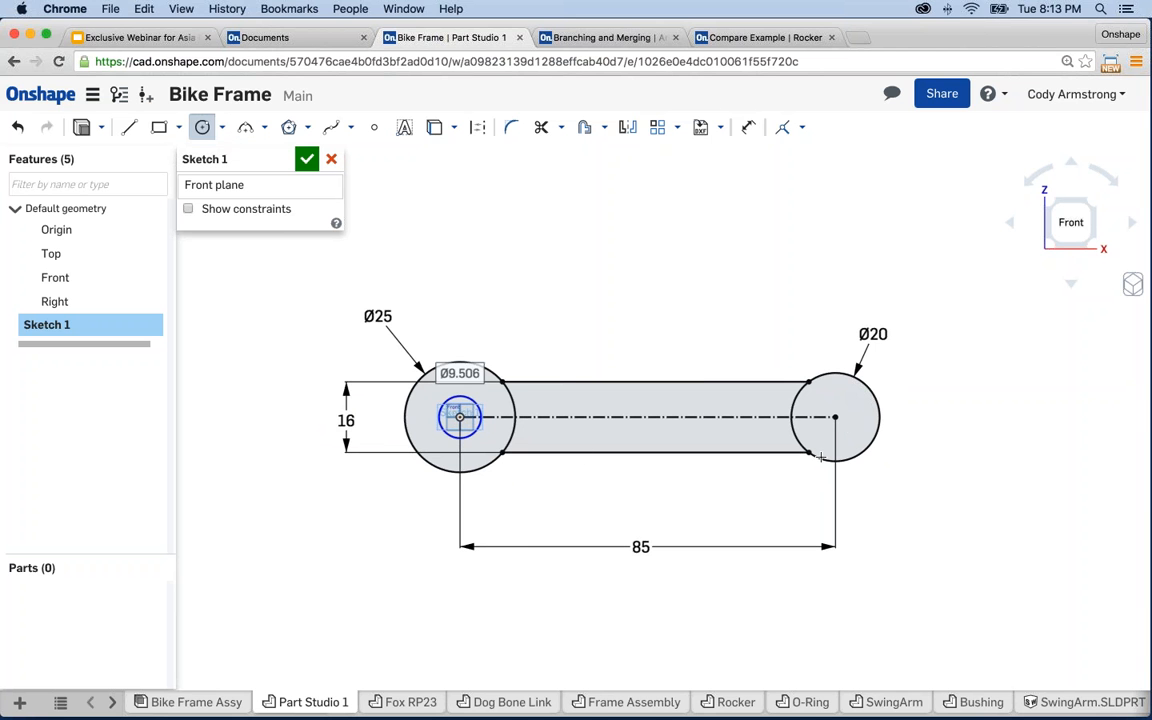
{"action": "left_click", "coordinate": [835, 417]}
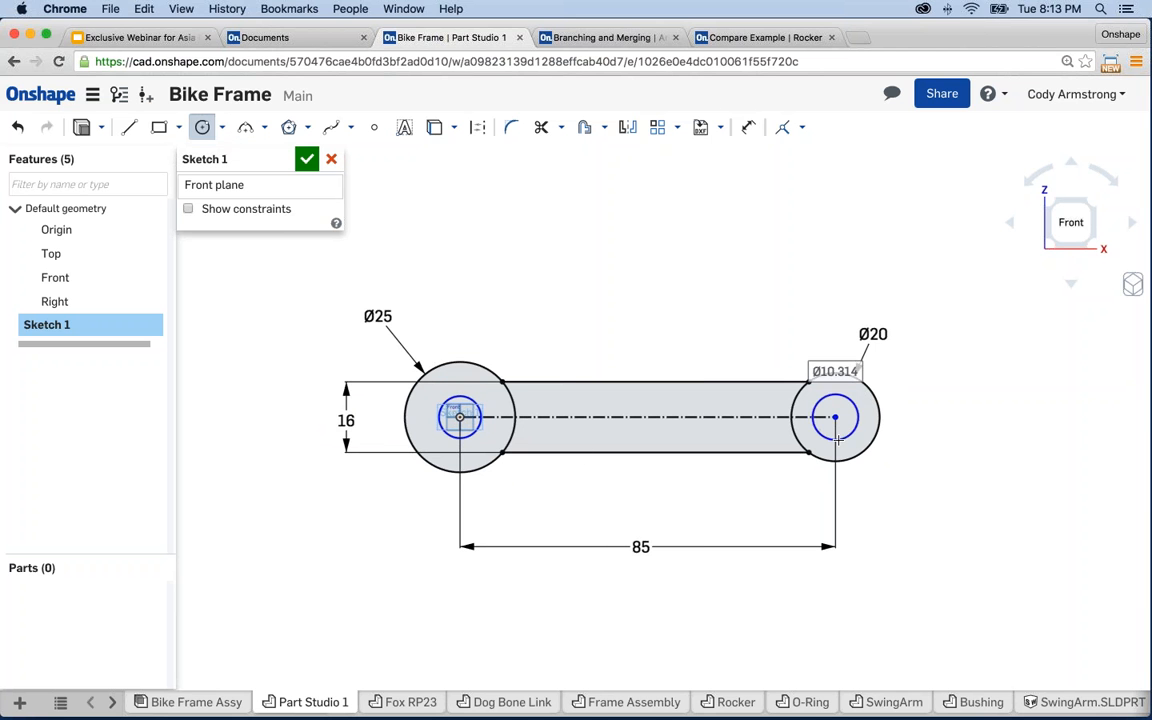
{"action": "left_click", "coordinate": [850, 435]}
{"action": "key", "text": "Escape"}
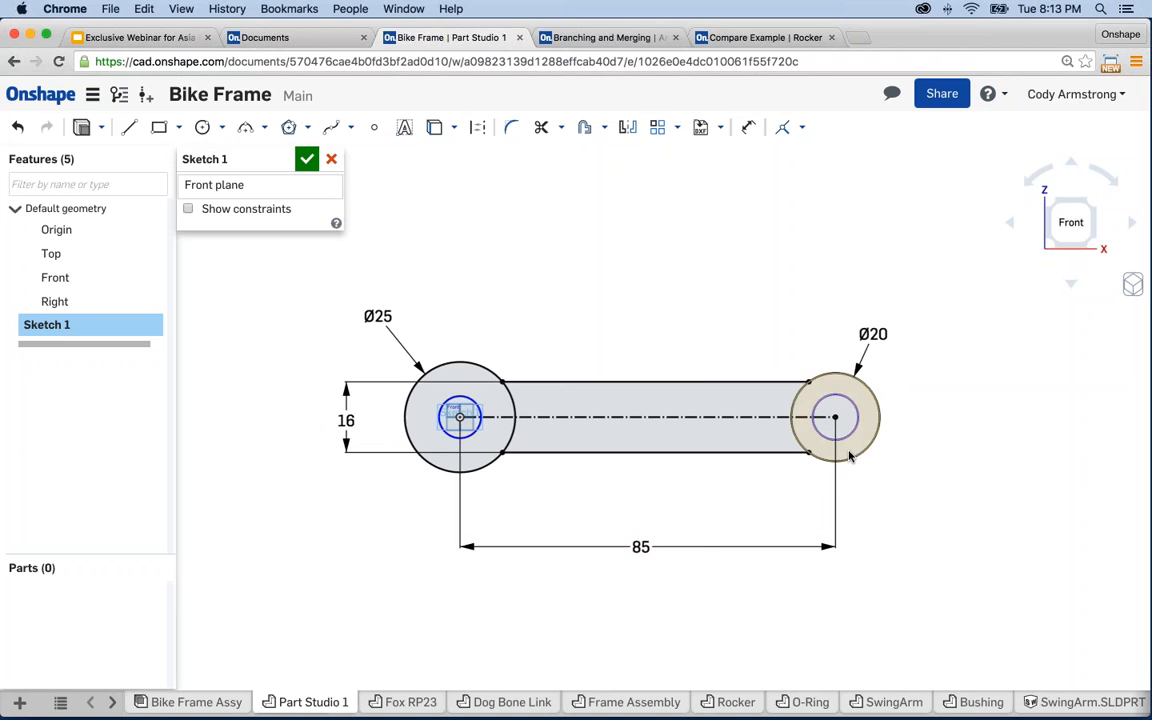
- Dimension the left hole circle to Ø12 and make both hole circles equal
{"action": "key", "text": "u"}
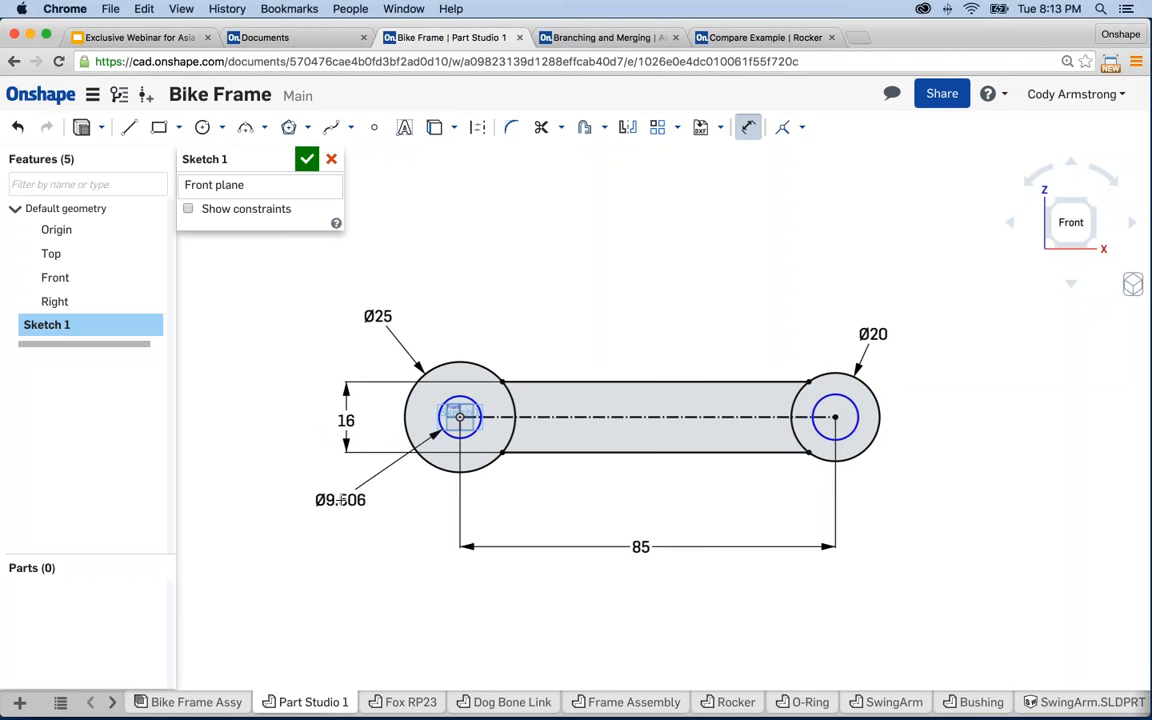
{"action": "left_click", "coordinate": [340, 496]}
{"action": "type", "text": "12"}
{"action": "key", "text": "Return"}
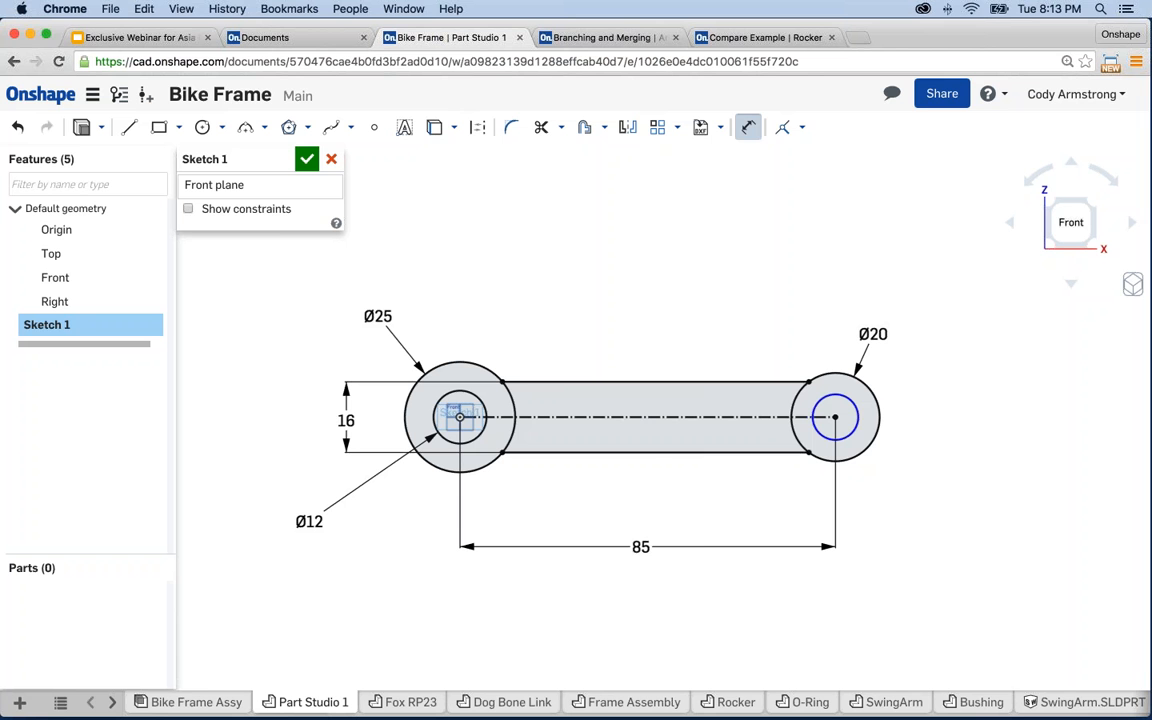
{"action": "key", "text": "Escape"}
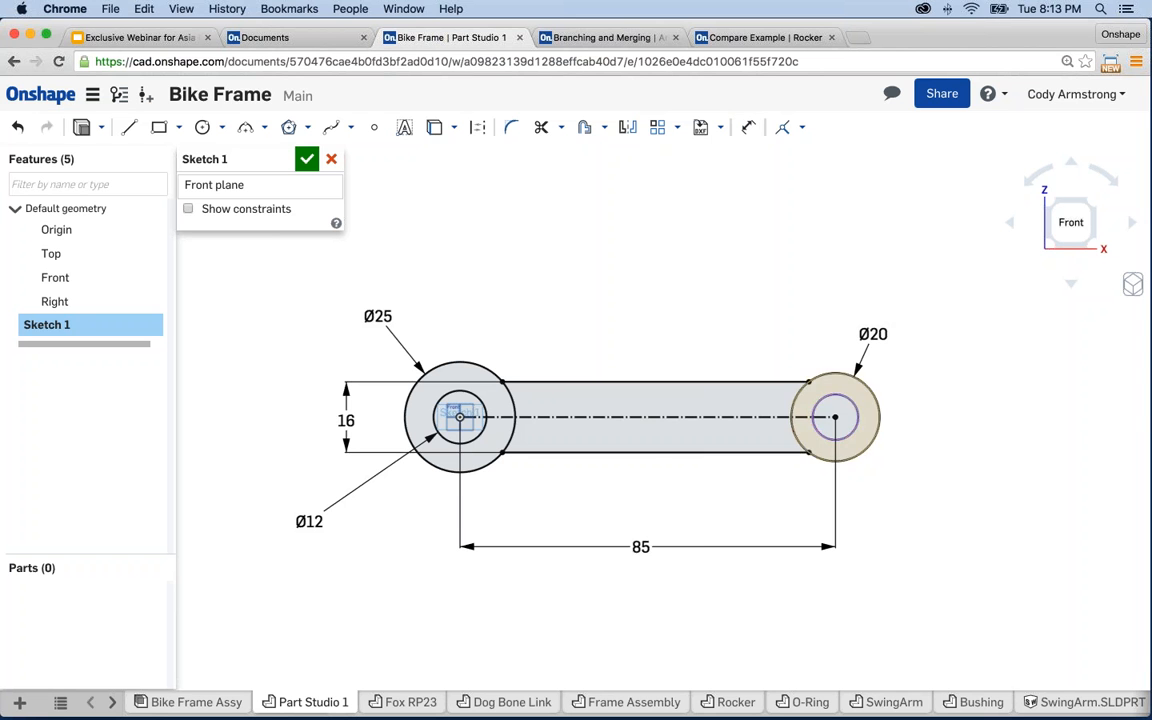
{"action": "left_click", "coordinate": [845, 439]}
{"action": "left_click", "coordinate": [475, 441]}
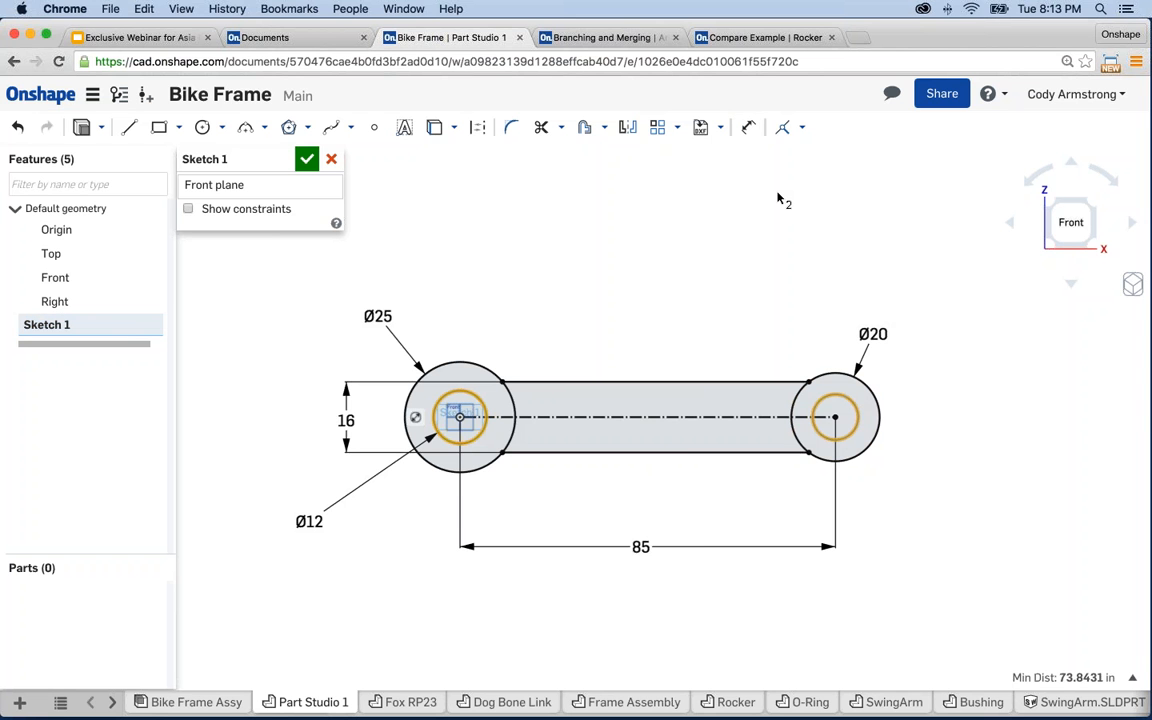
{"action": "left_click", "coordinate": [802, 130]}
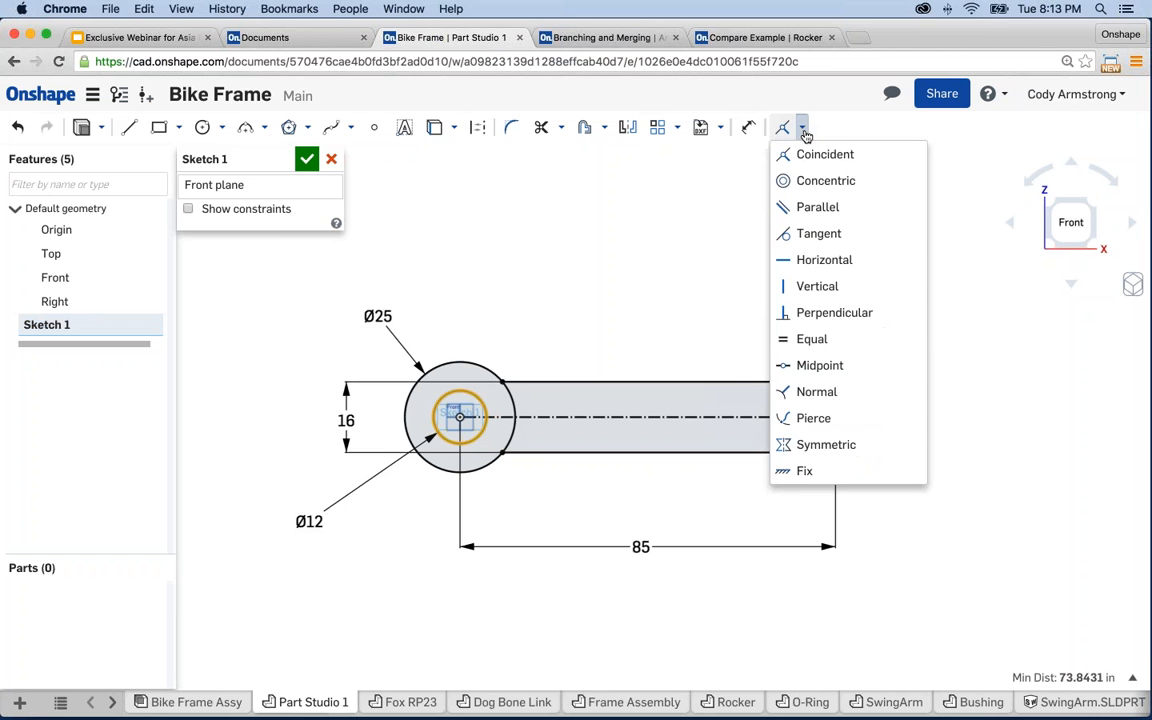
{"action": "left_click", "coordinate": [808, 340]}
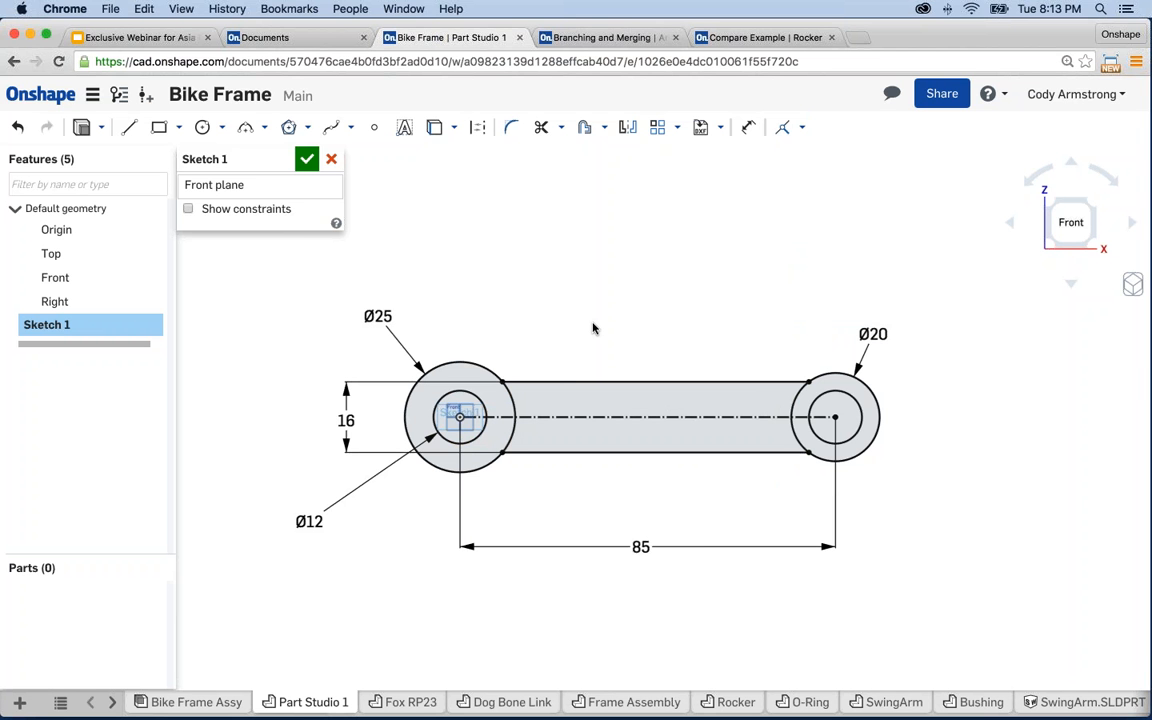
- Extrude Sketch 1 blind to 25 in, creating Part 1, and orbit to inspect it
{"action": "key", "text": "shift+e"}
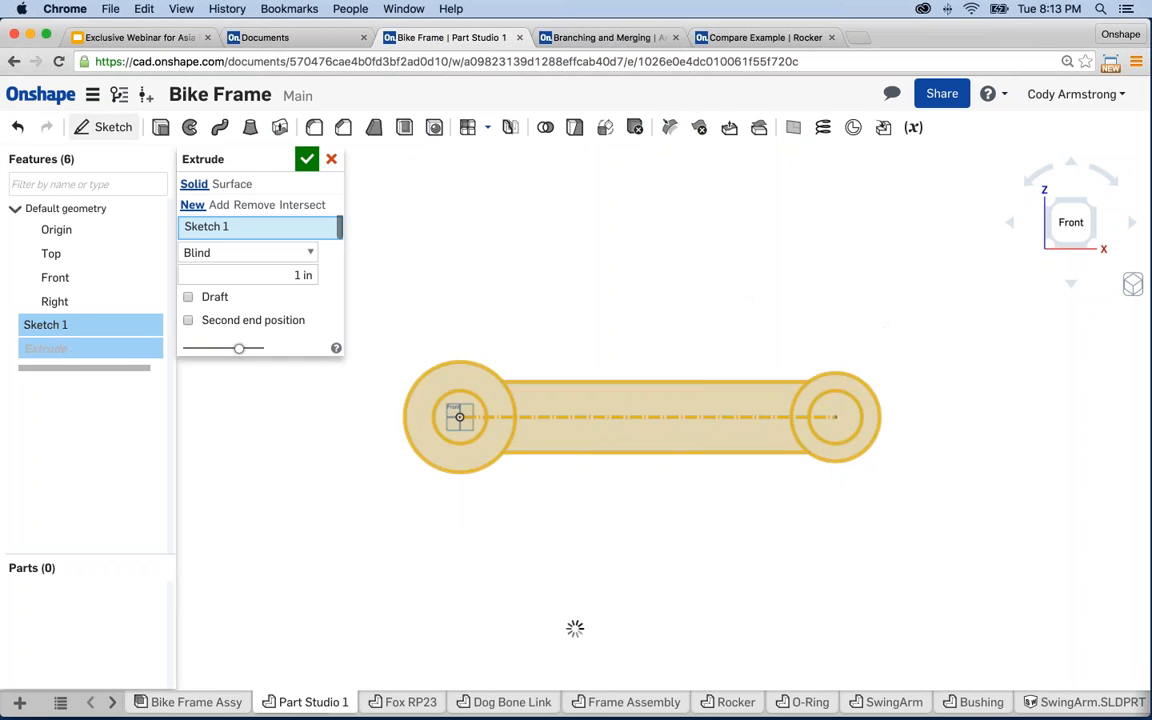
{"action": "key", "text": "shift+7"}
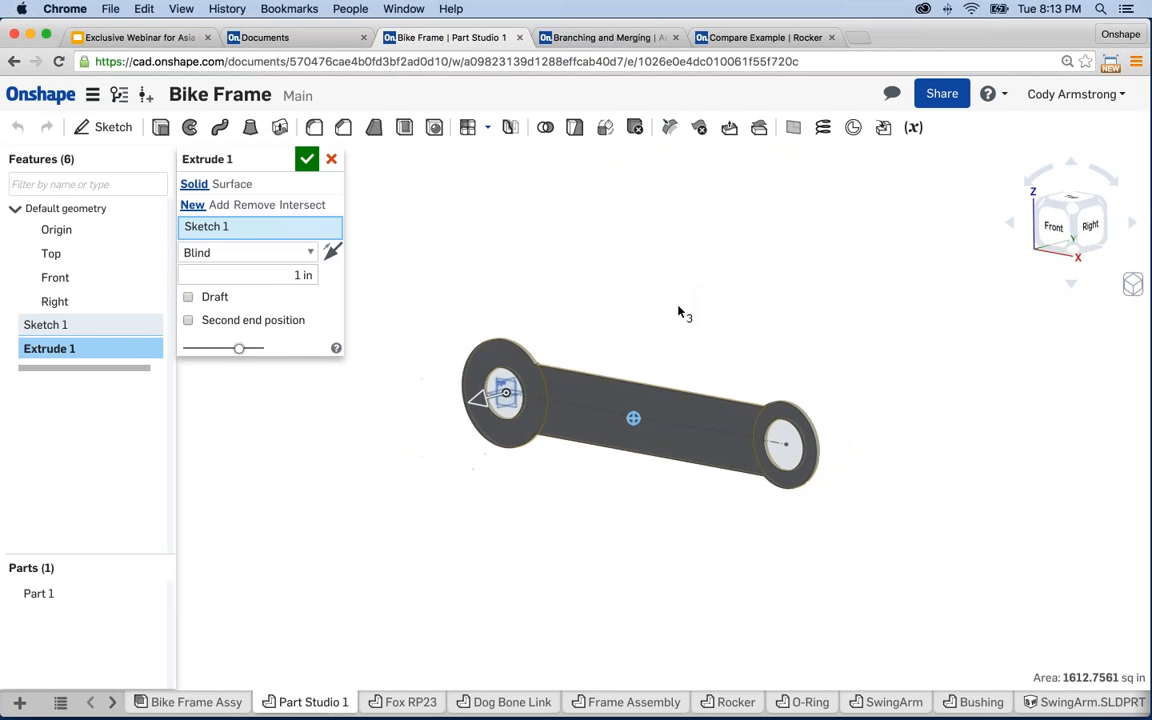
{"action": "left_click", "coordinate": [285, 275]}
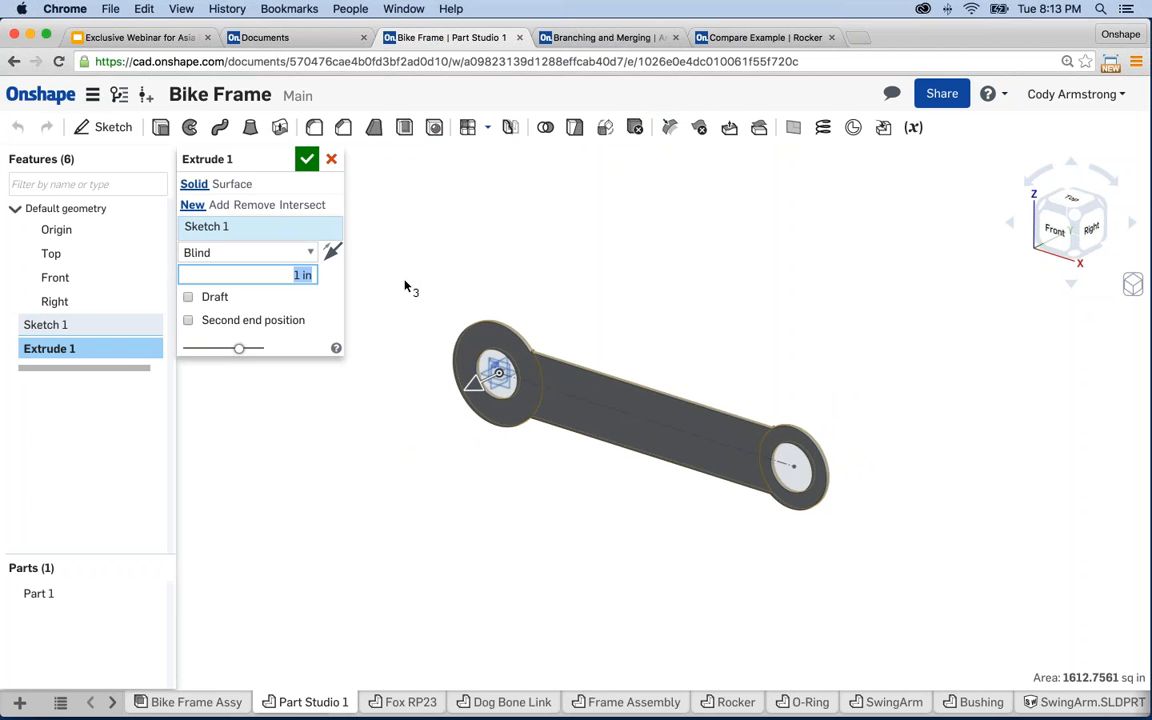
{"action": "type", "text": "25"}
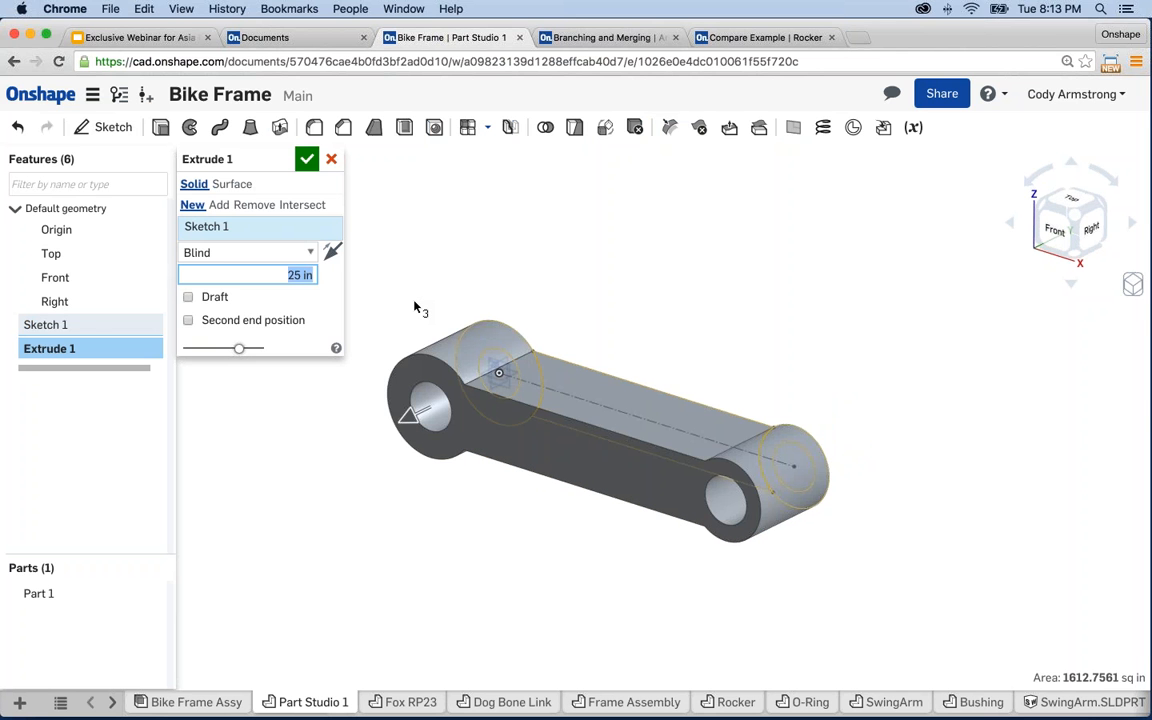
{"action": "key", "text": "Return"}
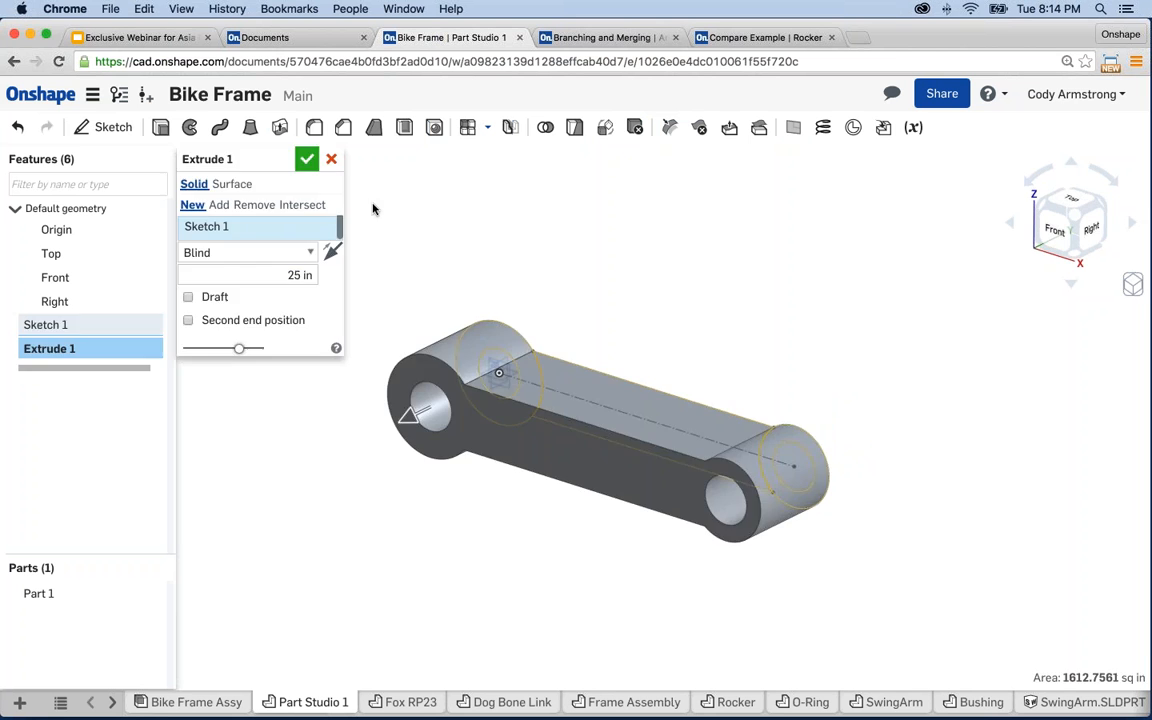
{"action": "key", "text": "shift+1"}
{"action": "right_click_drag", "start_coordinate": [438, 266], "coordinate": [676, 462]}
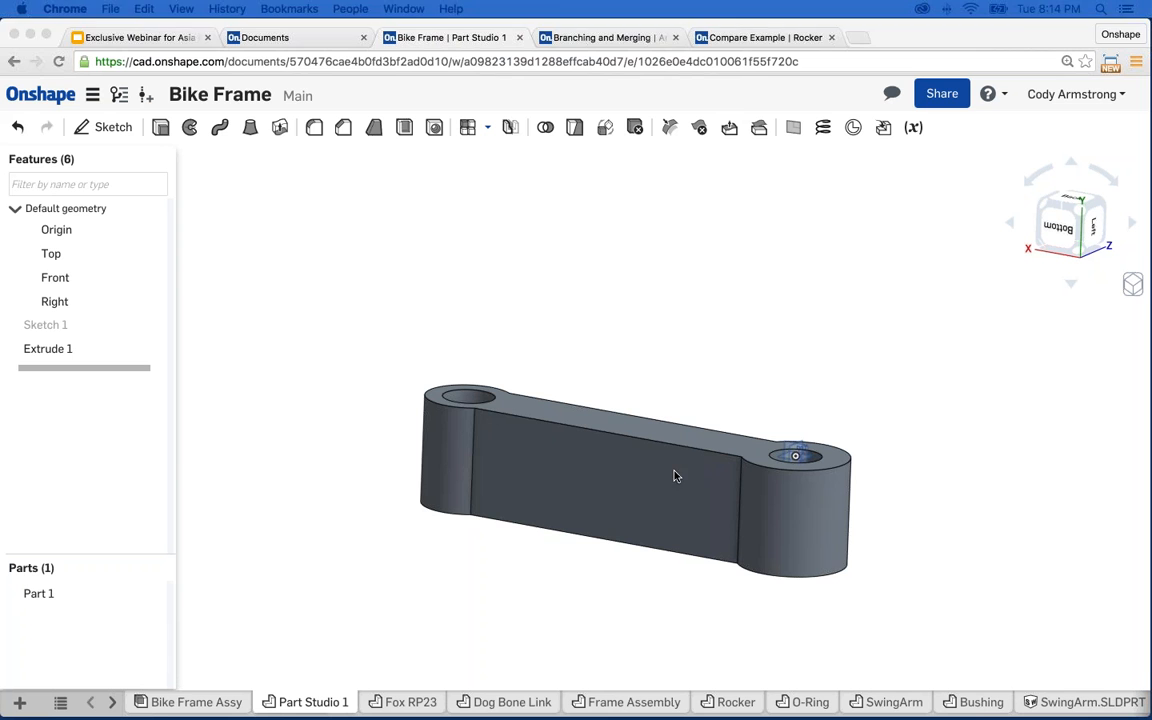
- Start Sketch 2 on the Top plane and draw a three-segment bent line across the part
{"action": "left_click", "coordinate": [711, 353]}
{"action": "middle_click_drag", "start_coordinate": [722, 358], "coordinate": [682, 347]}
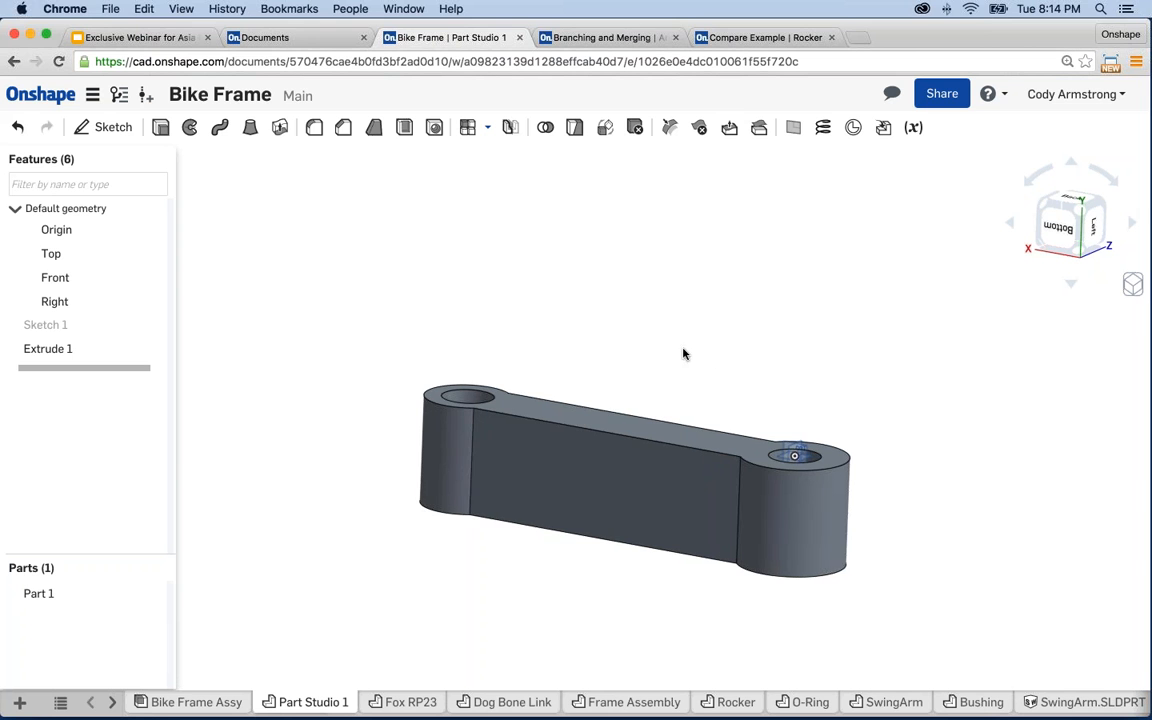
{"action": "left_click", "coordinate": [58, 256]}
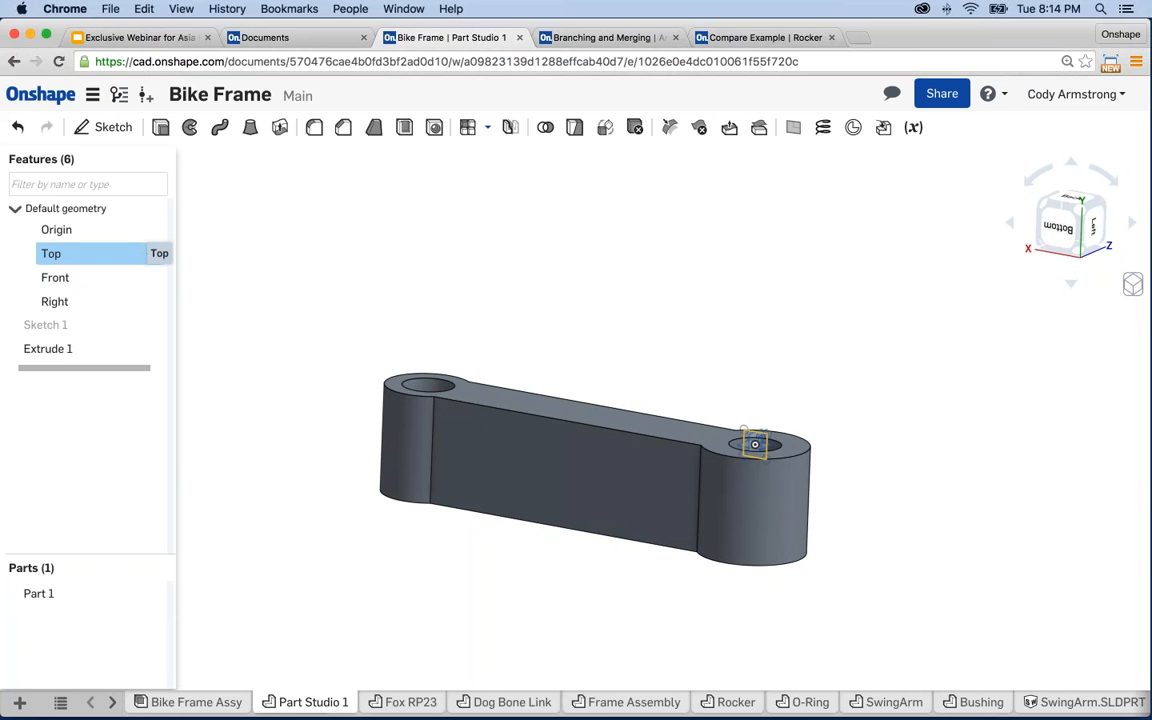
{"action": "key", "text": "shift+s"}
{"action": "key", "text": "n"}
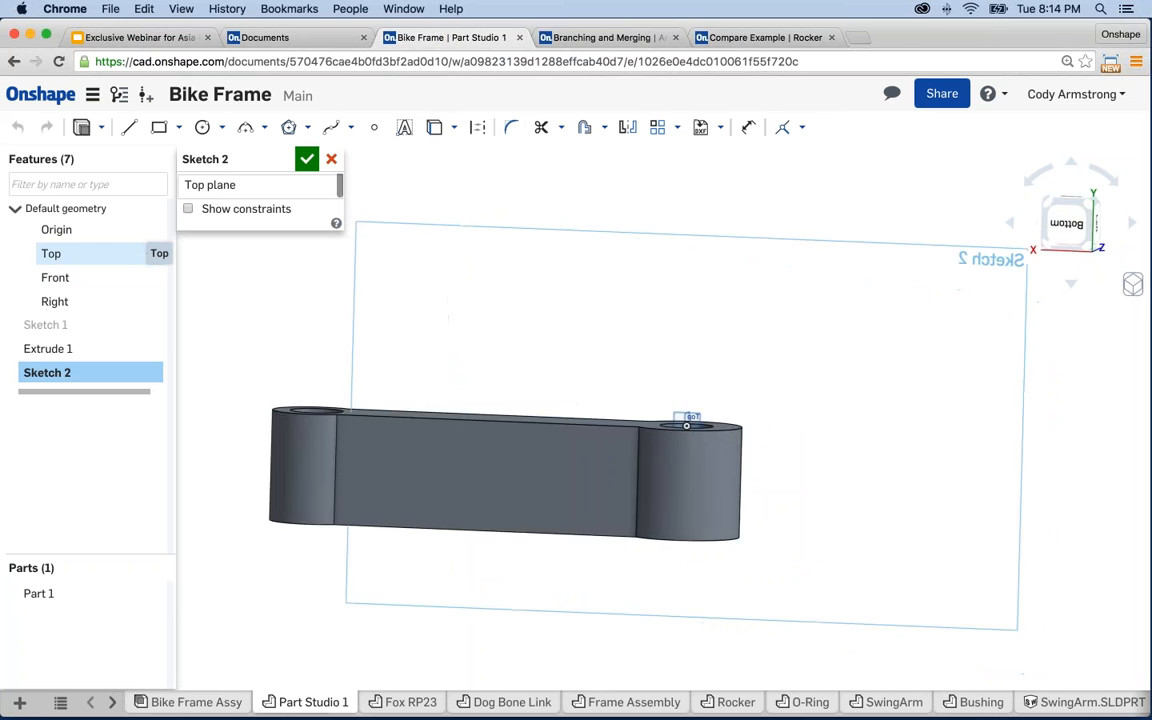
{"action": "scroll", "coordinate": [669, 473], "scroll_direction": "up", "scroll_amount": 1}
{"action": "middle_click_drag", "start_coordinate": [698, 465], "coordinate": [830, 461]}
{"action": "key", "text": "l"}
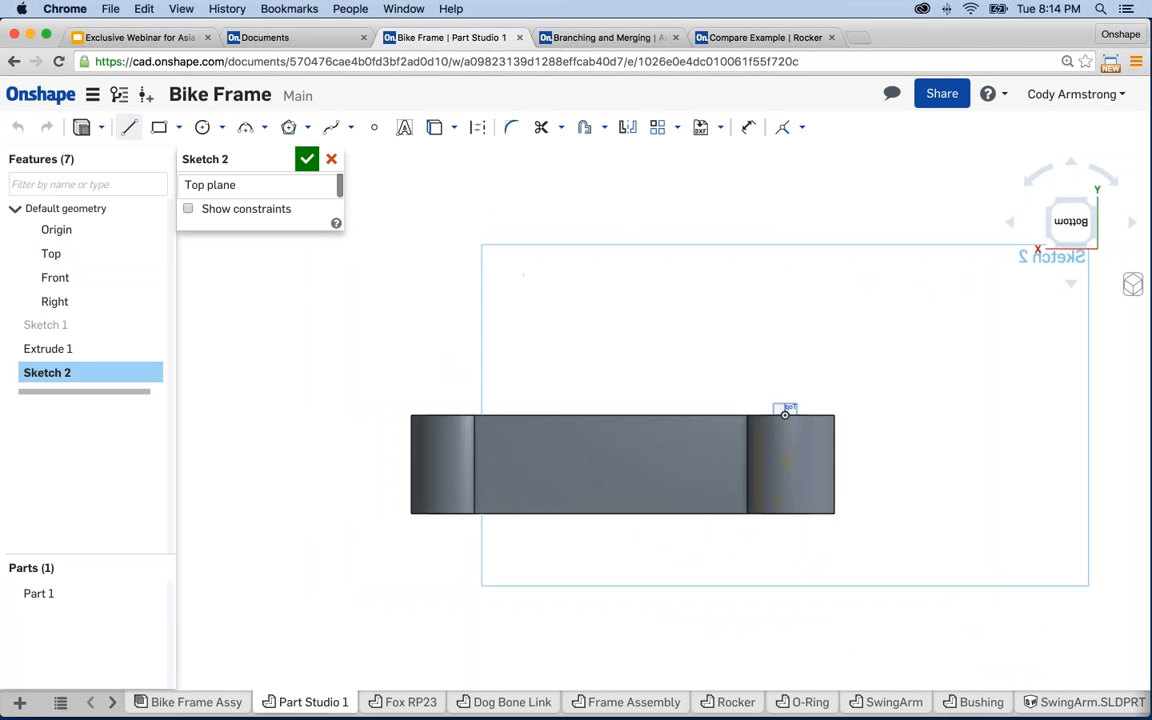
{"action": "left_click_drag", "start_coordinate": [900, 415], "coordinate": [695, 415]}
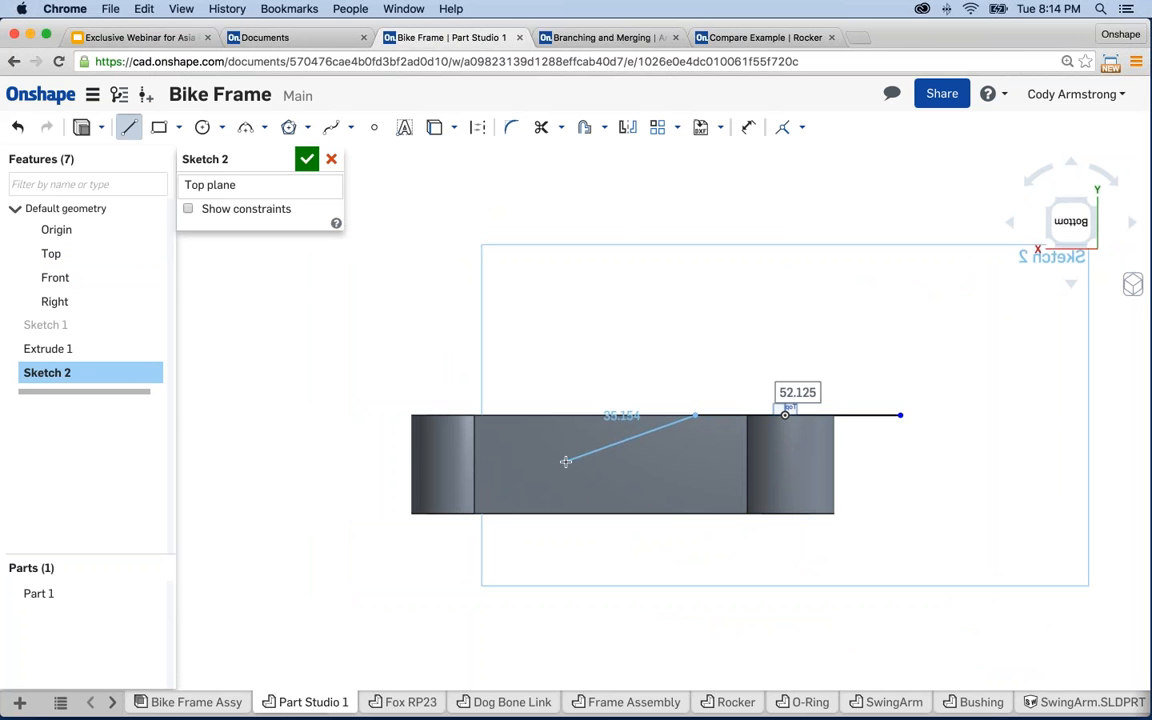
{"action": "left_click", "coordinate": [566, 461]}
{"action": "left_click", "coordinate": [341, 463]}
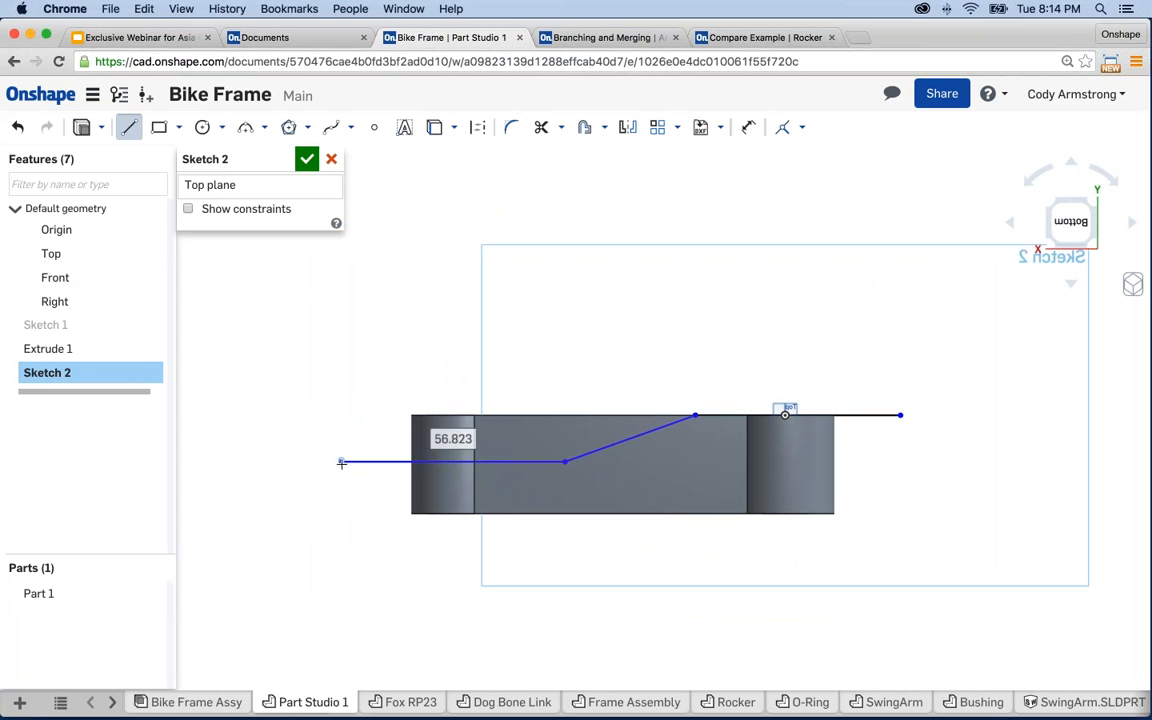
{"action": "key", "text": "Escape"}
- Dimension the bend angle between the line segments to 170°
{"action": "key", "text": "d"}
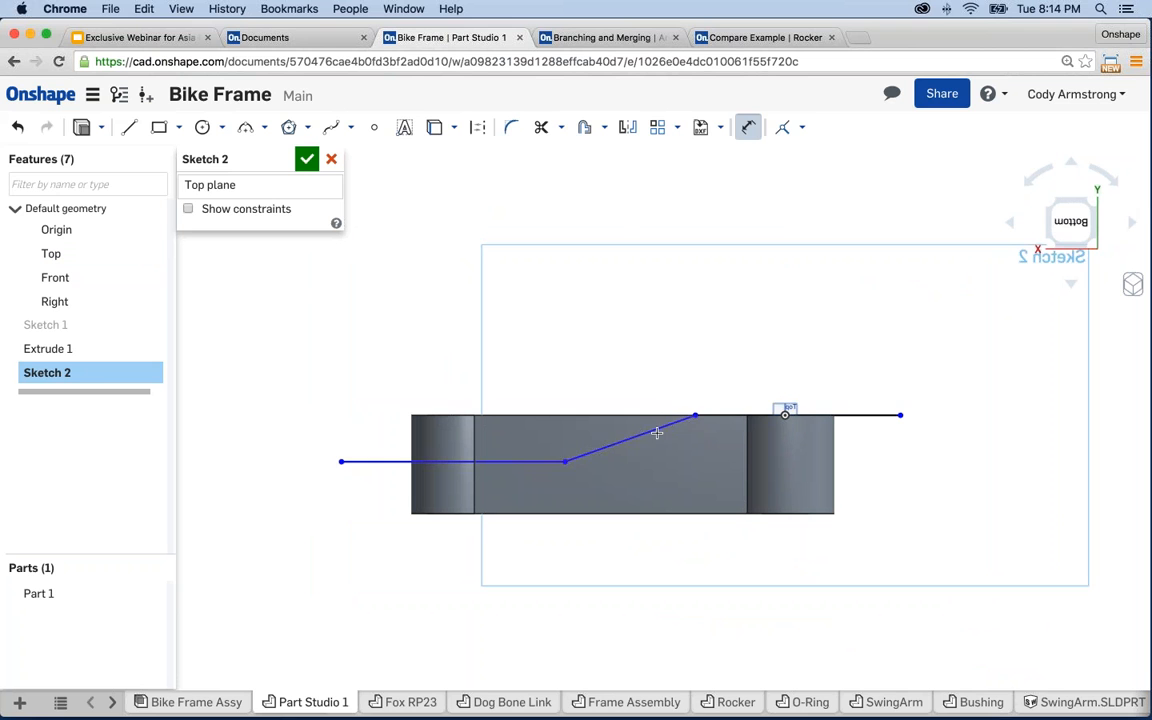
{"action": "left_click", "coordinate": [718, 421]}
{"action": "left_click", "coordinate": [721, 421]}
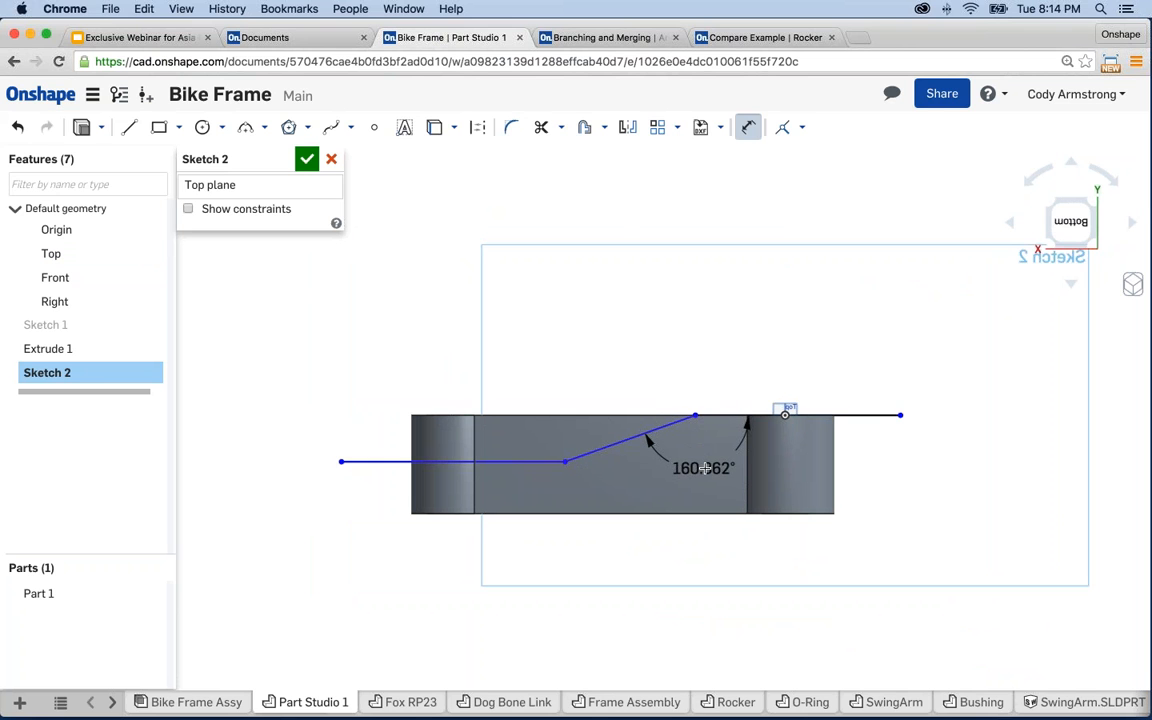
{"action": "left_click", "coordinate": [700, 466]}
{"action": "type", "text": "170"}
{"action": "key", "text": "Return"}
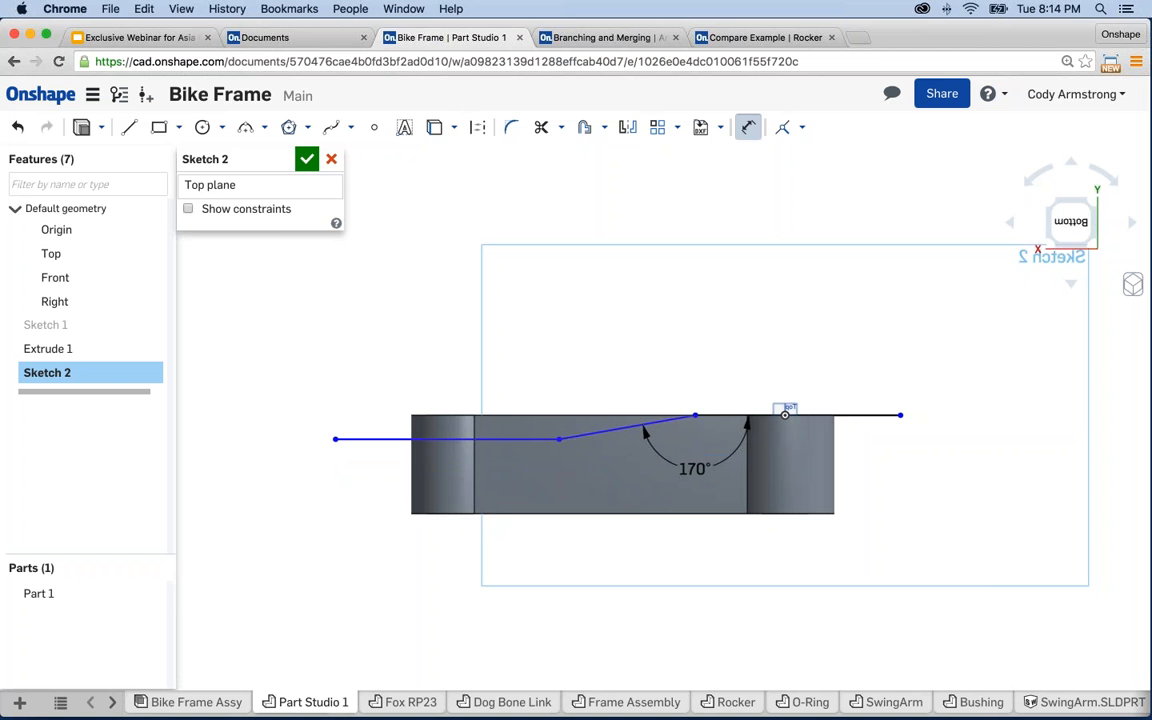
- Set the lower run 9 below the part's top edge and adjust the line ends
{"action": "left_click", "coordinate": [446, 415]}
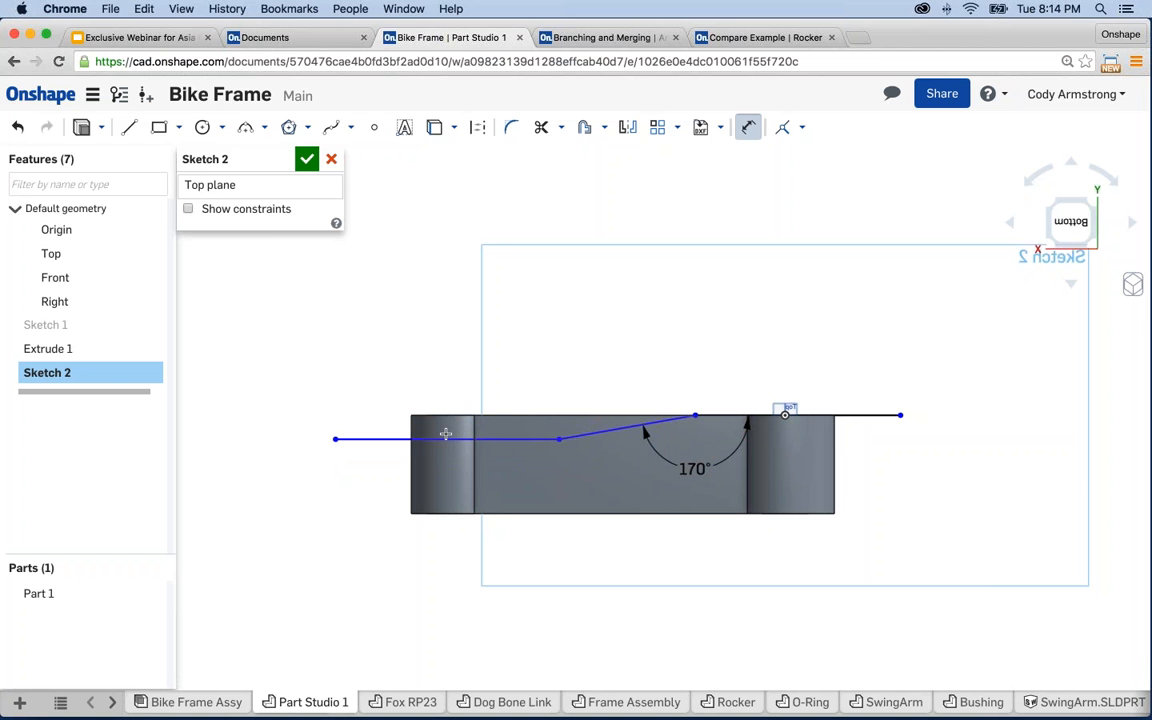
{"action": "left_click", "coordinate": [400, 439]}
{"action": "left_click", "coordinate": [353, 362]}
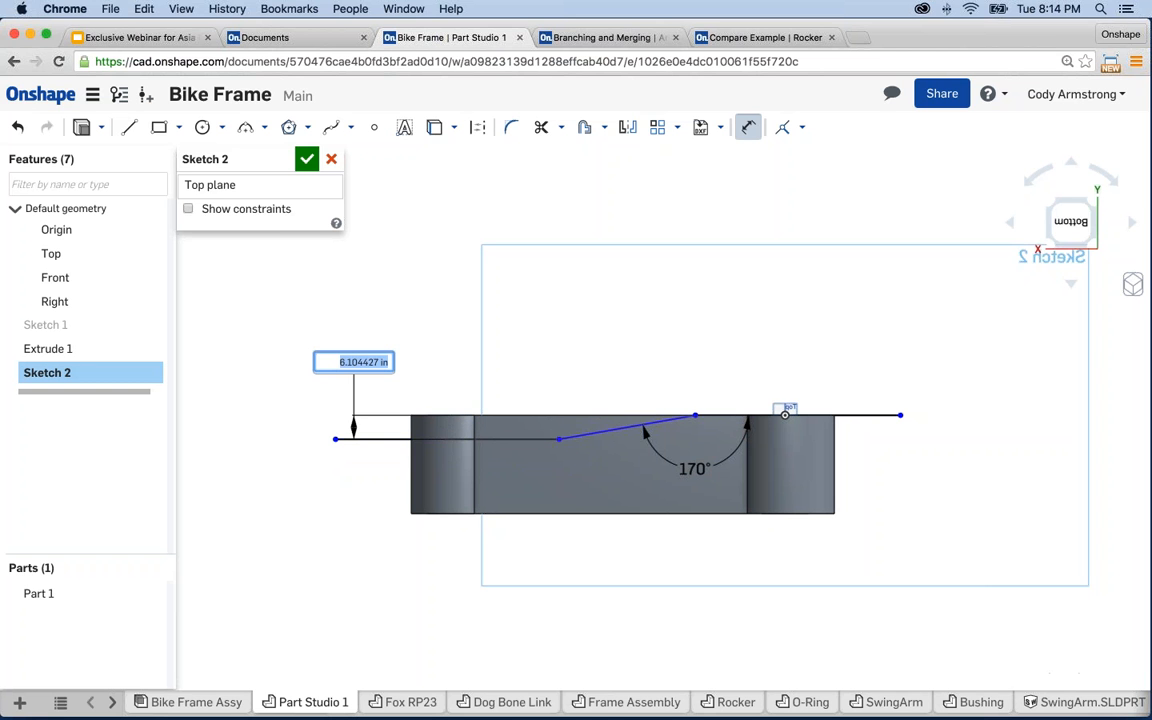
{"action": "type", "text": "9"}
{"action": "key", "text": "Return"}
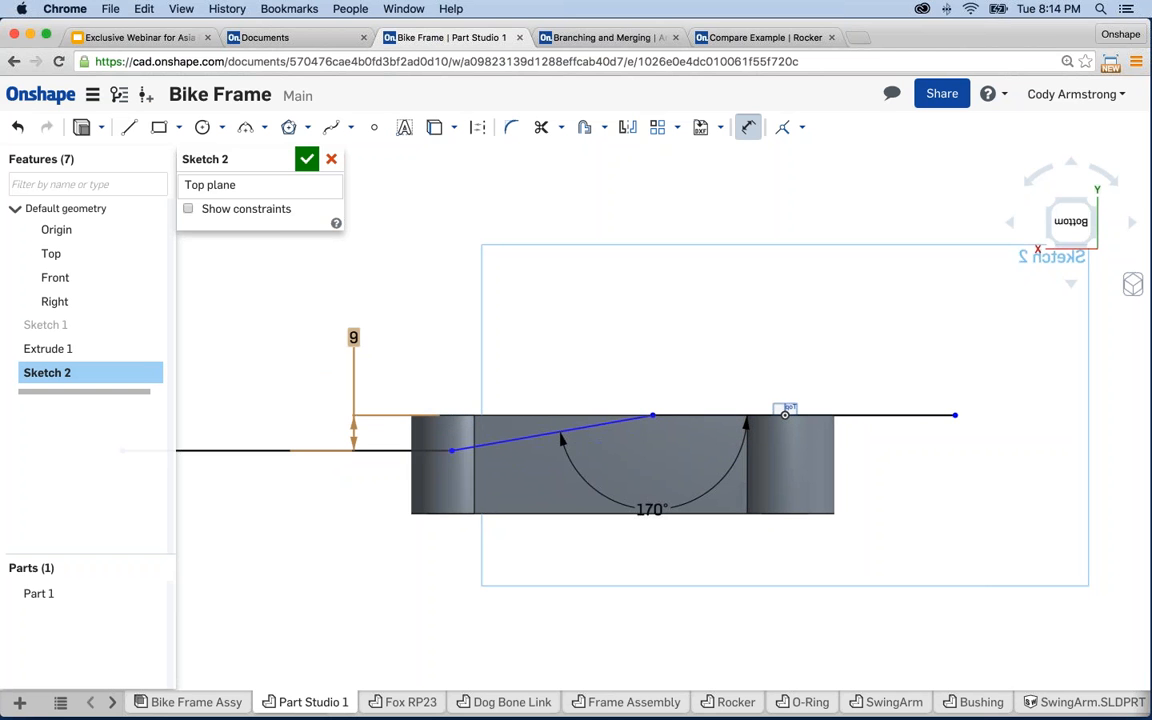
{"action": "scroll", "coordinate": [421, 432], "scroll_direction": "down", "scroll_amount": 2}
{"action": "middle_click_drag", "start_coordinate": [421, 432], "coordinate": [504, 451]}
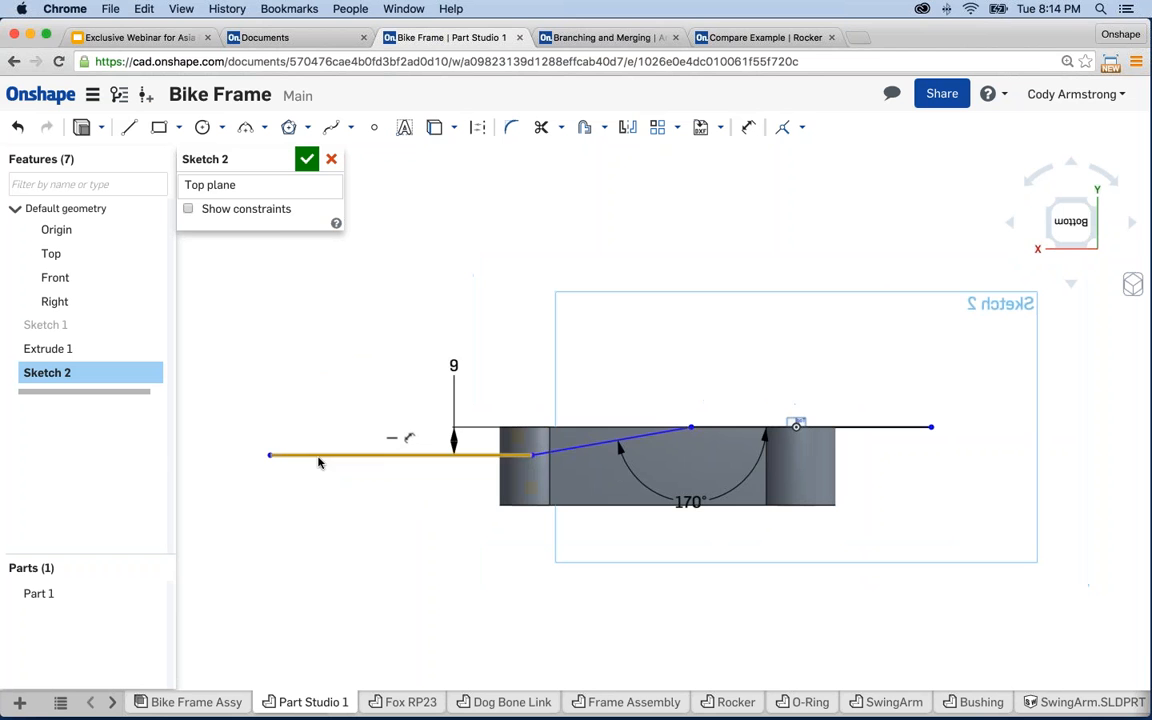
{"action": "left_click_drag", "start_coordinate": [547, 459], "coordinate": [641, 458]}
{"action": "left_click_drag", "start_coordinate": [276, 459], "coordinate": [466, 456]}
{"action": "scroll", "coordinate": [629, 542], "scroll_direction": "up", "scroll_amount": 3}
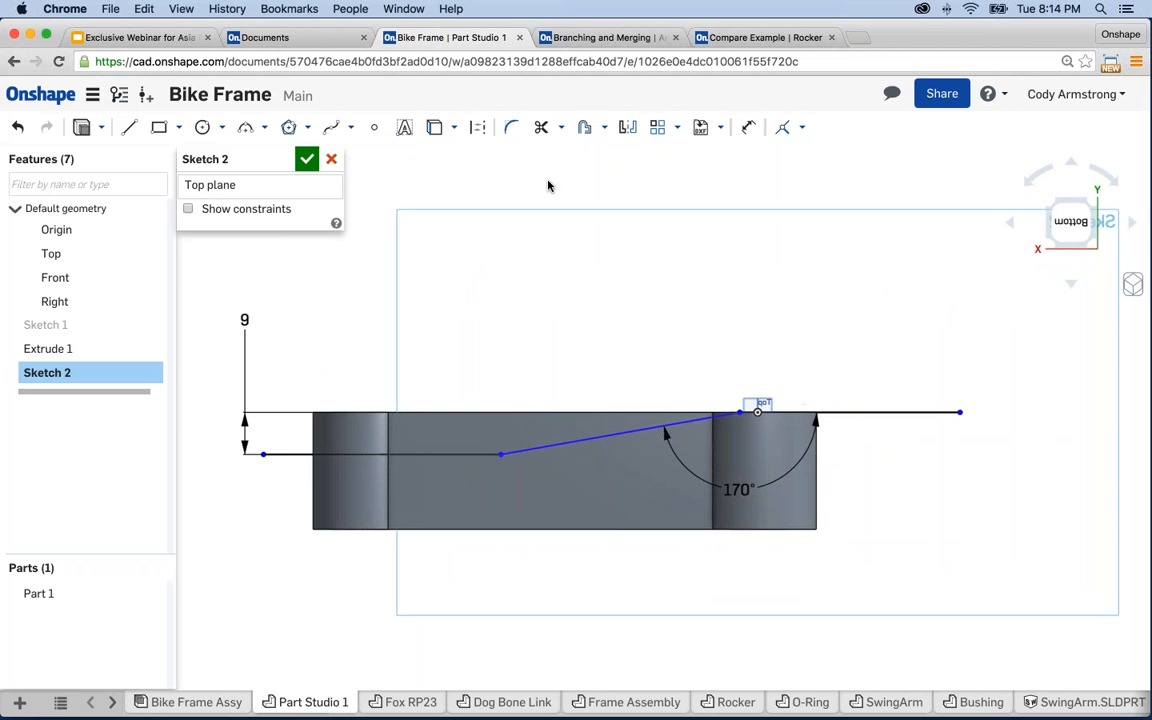
- Offset the sloped line by 8 to create a parallel copy below it
{"action": "left_click", "coordinate": [585, 128]}
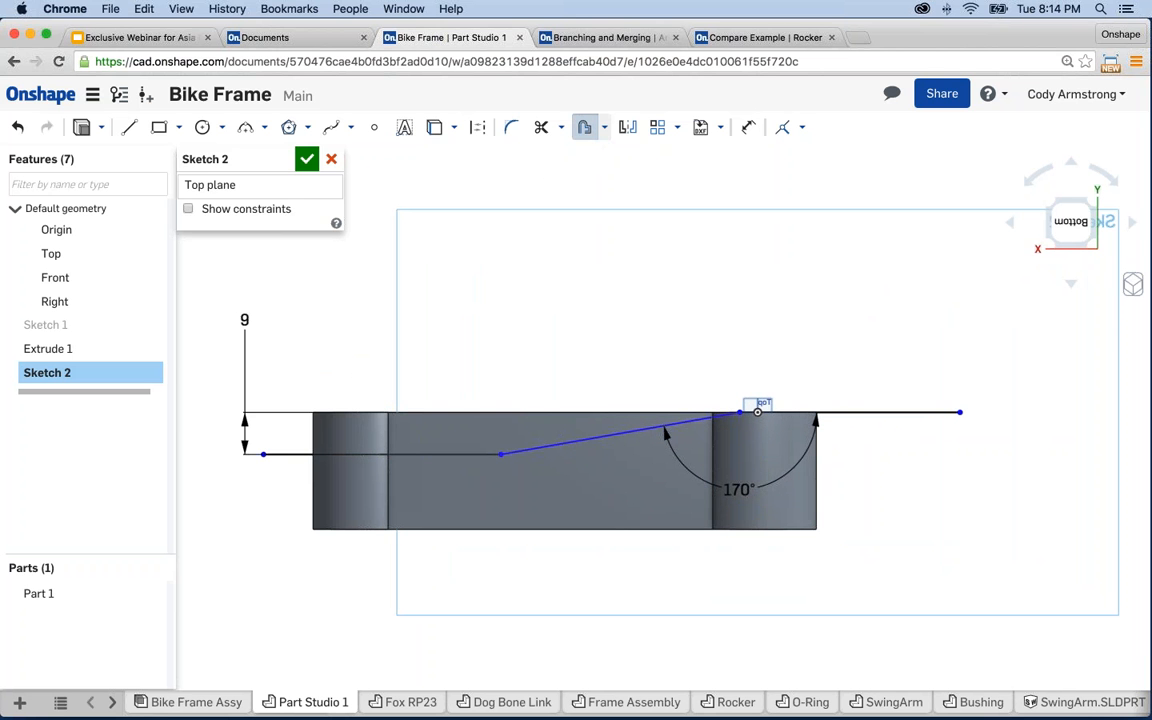
{"action": "left_click", "coordinate": [380, 482]}
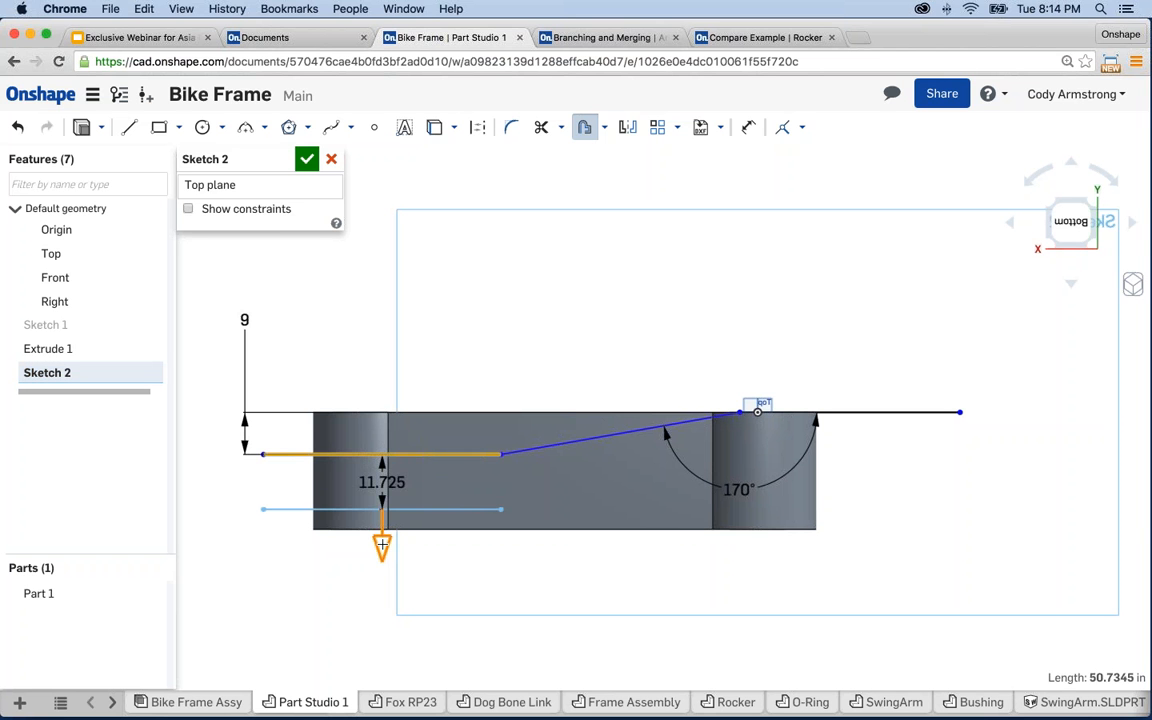
{"action": "key", "text": "Escape"}
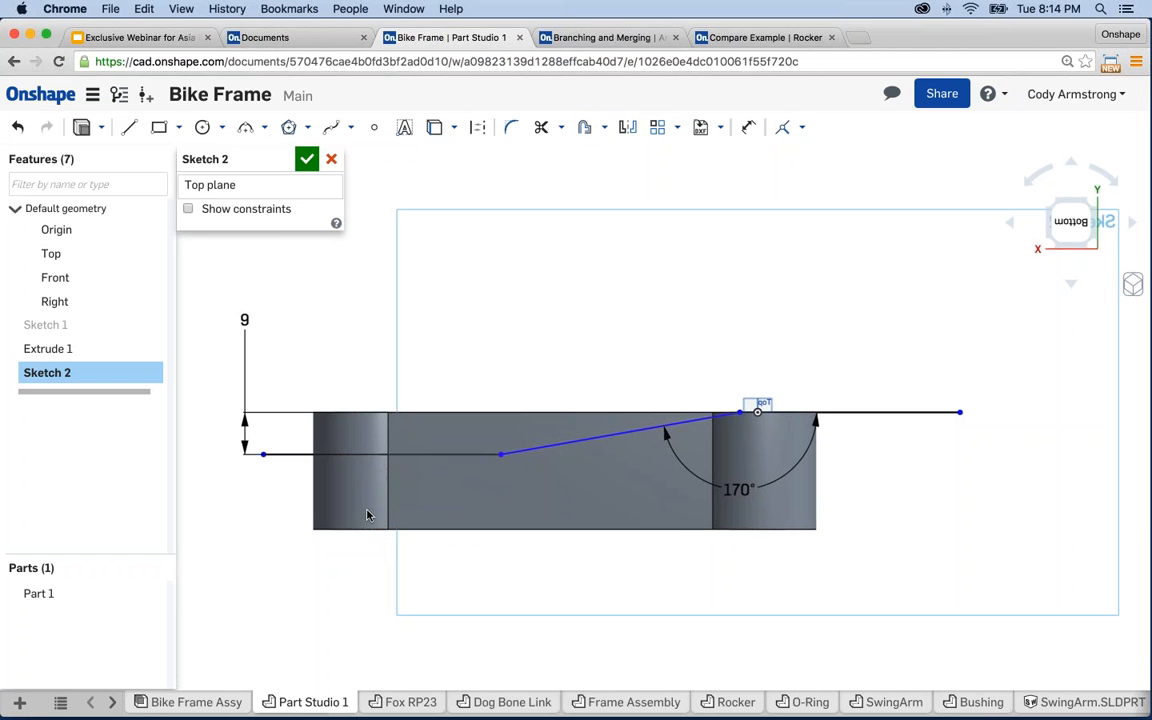
{"action": "left_click", "coordinate": [585, 130]}
{"action": "left_click", "coordinate": [459, 455]}
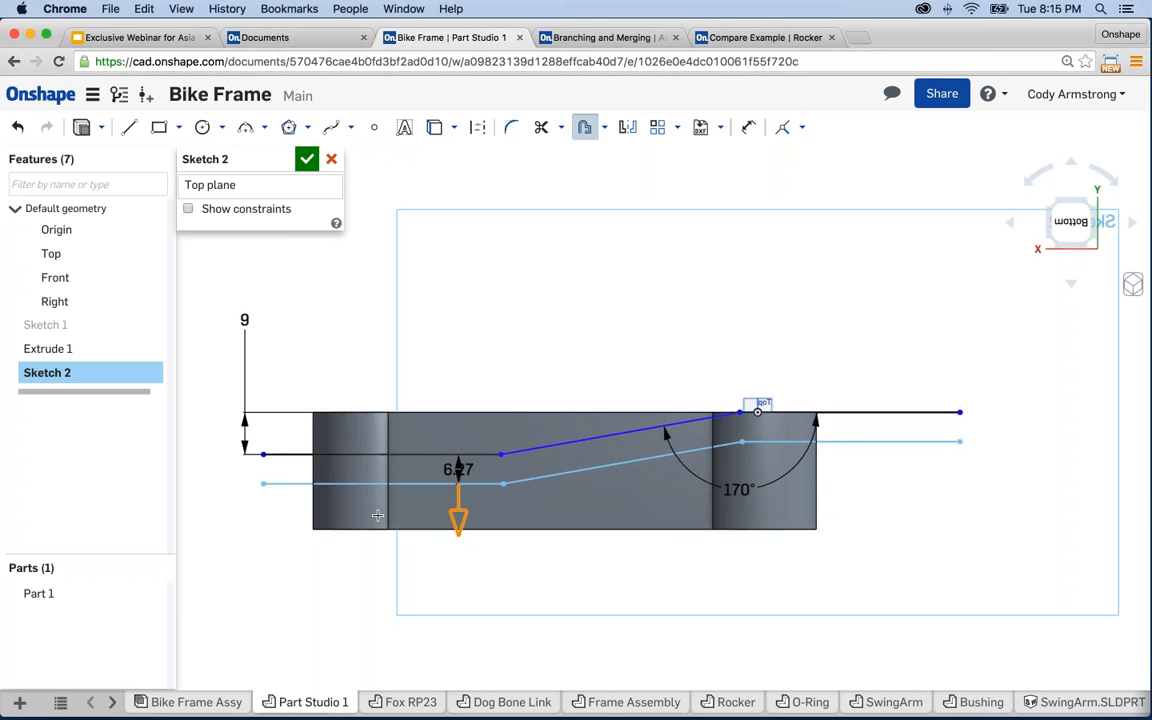
{"action": "left_click", "coordinate": [283, 491]}
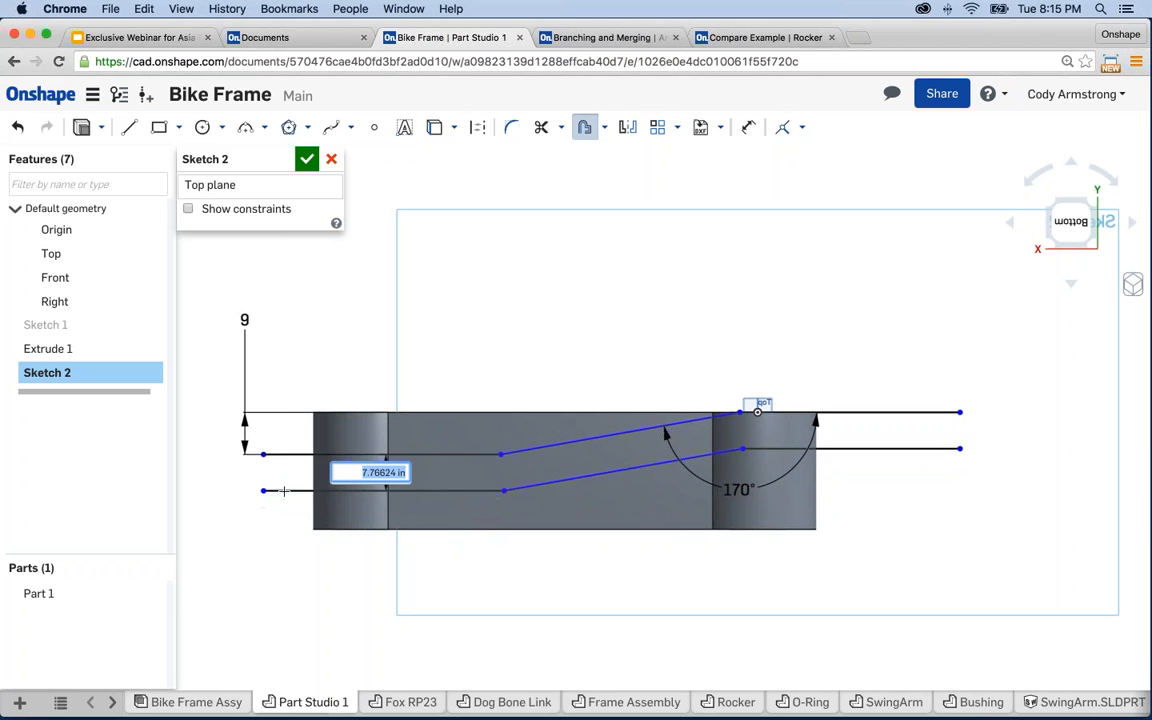
{"action": "type", "text": "8"}
{"action": "key", "text": "Return"}
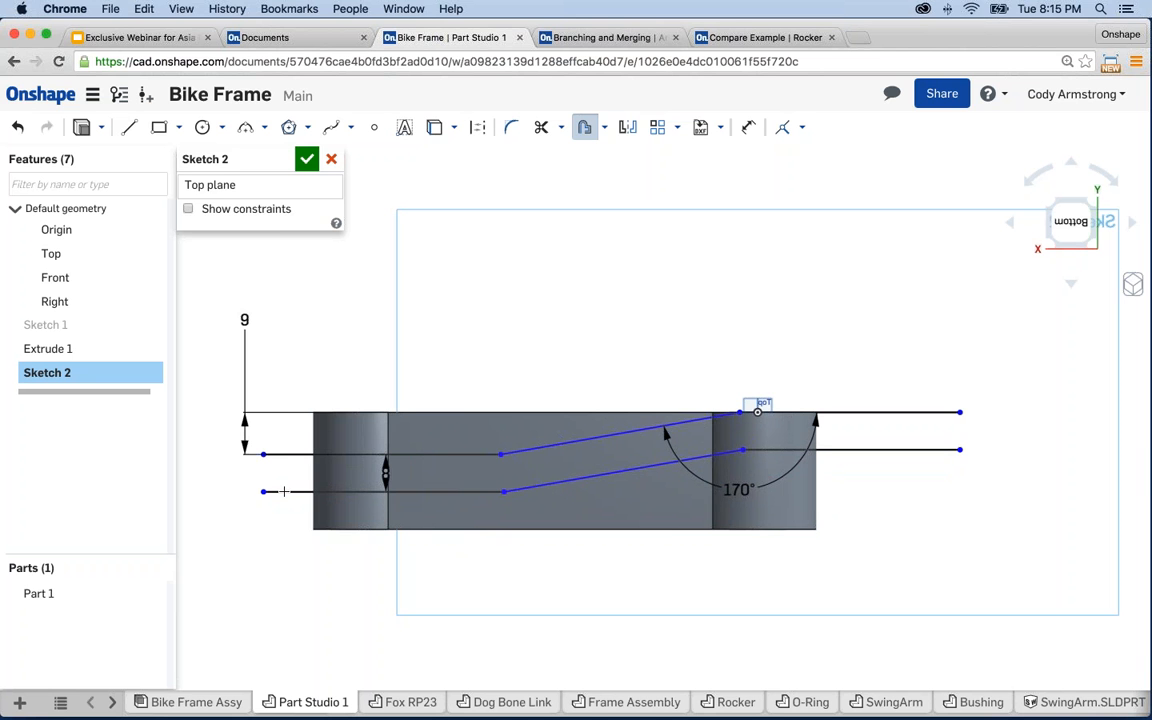
{"action": "key", "text": "Escape"}
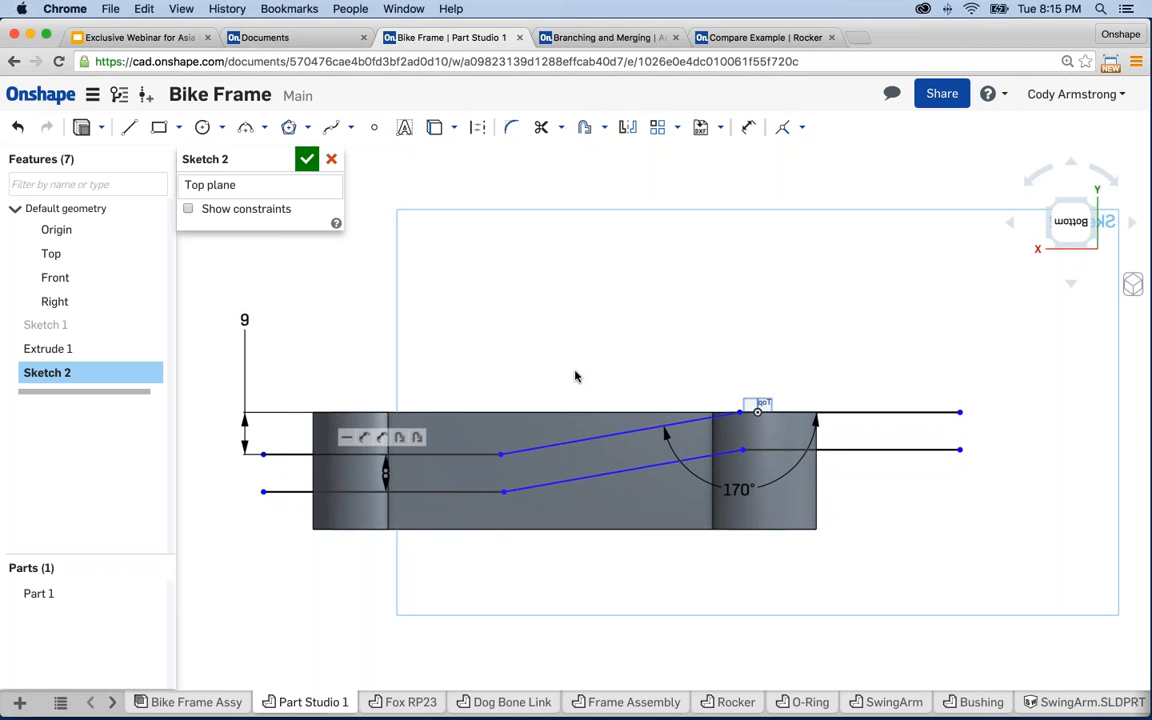
{"action": "scroll", "coordinate": [540, 327], "scroll_direction": "down", "scroll_amount": 1}
- Cap both ends of the sloped strip with short vertical lines, closing it into one region
{"action": "key", "text": "l"}
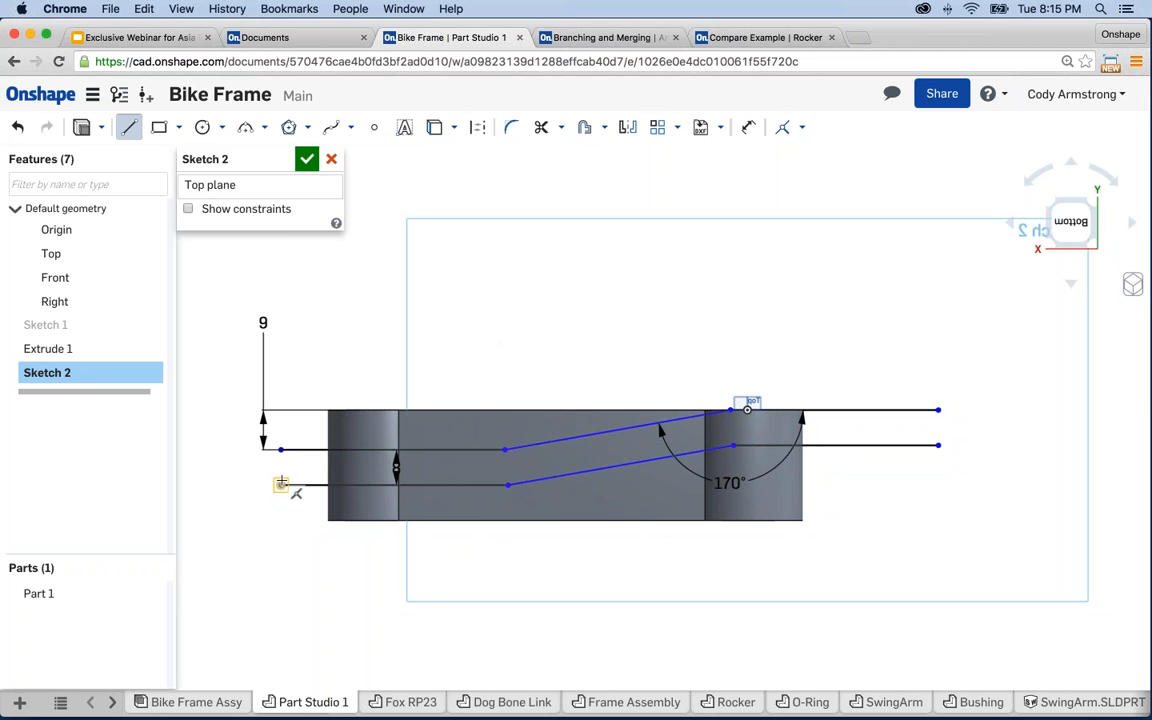
{"action": "left_click", "coordinate": [281, 485]}
{"action": "left_click", "coordinate": [281, 449]}
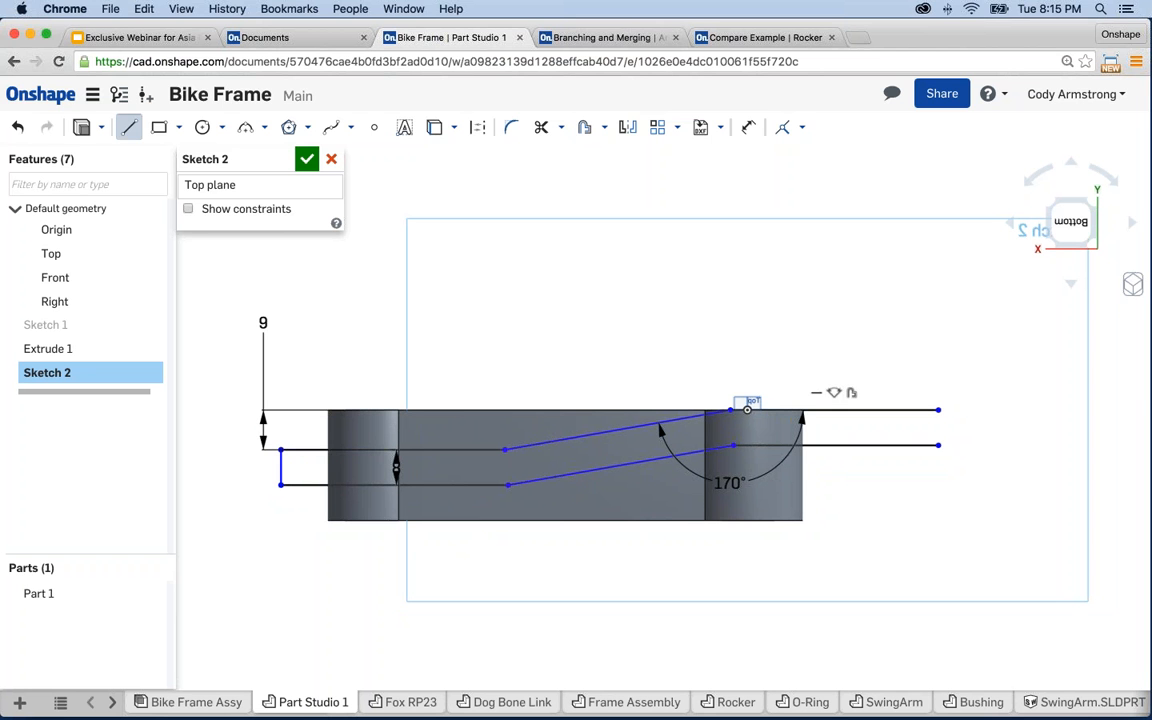
{"action": "left_click", "coordinate": [938, 445]}
{"action": "left_click", "coordinate": [938, 410]}
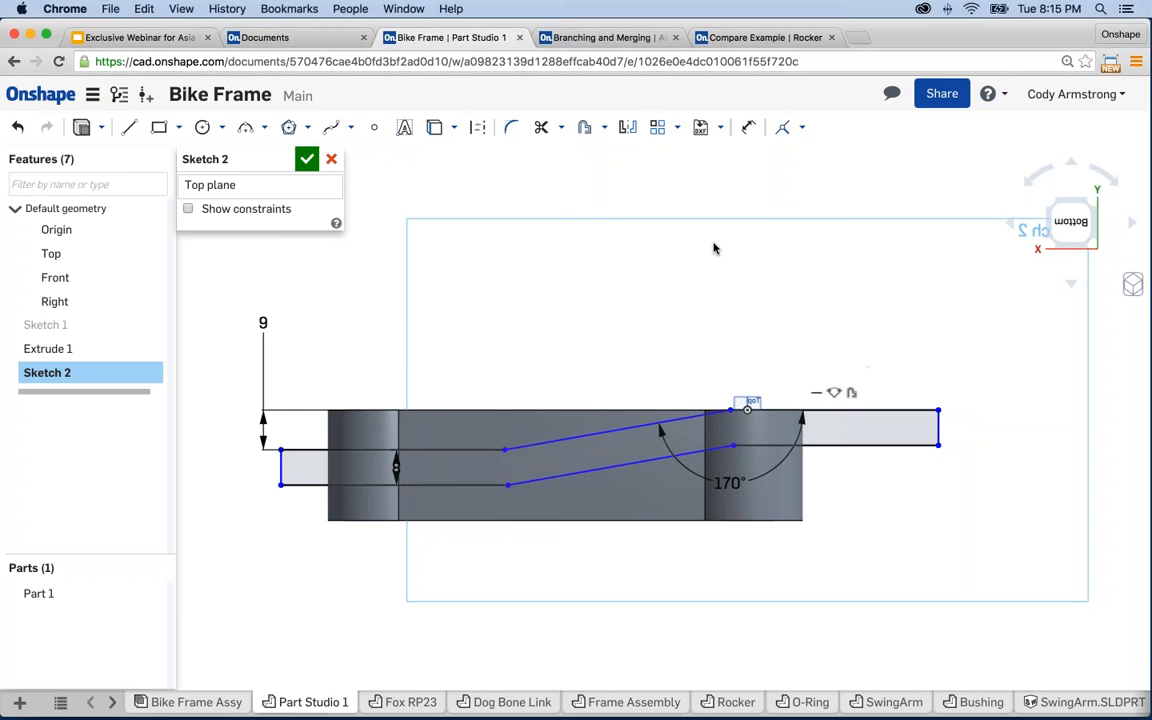
{"action": "key", "text": "Escape"}
{"action": "middle_click_drag", "start_coordinate": [582, 191], "coordinate": [592, 191]}
{"action": "scroll", "coordinate": [655, 448], "scroll_direction": "up", "scroll_amount": 3}
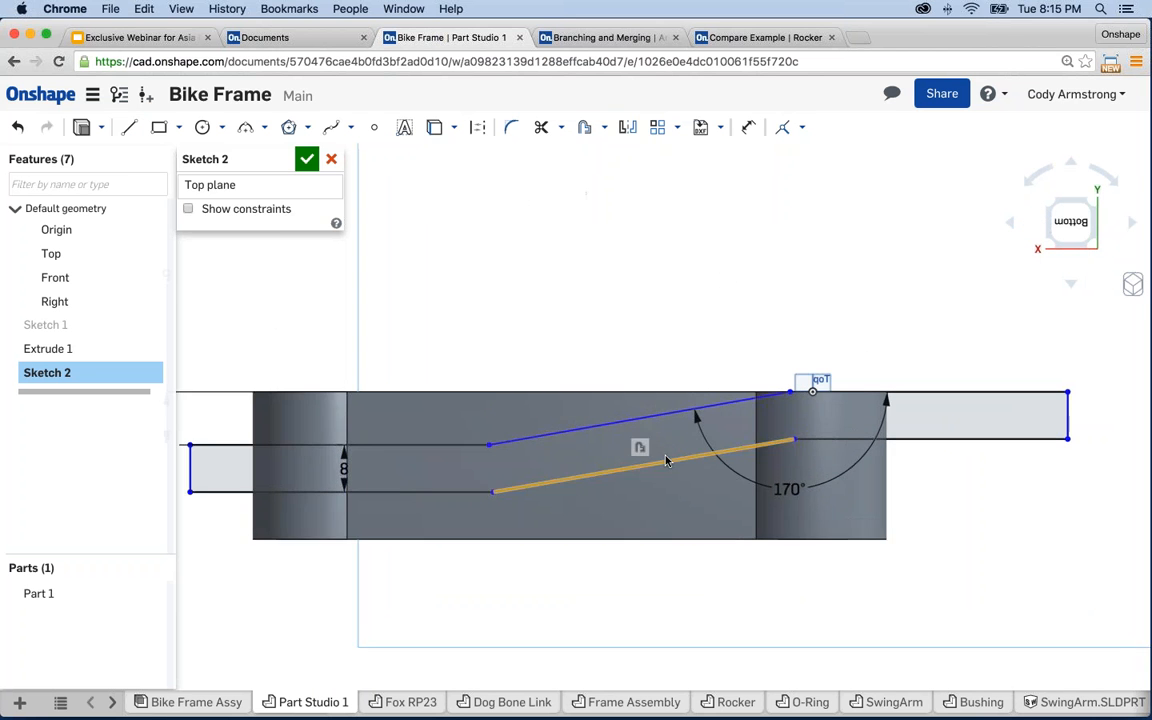
{"action": "middle_click_drag", "start_coordinate": [660, 464], "coordinate": [677, 464]}
{"action": "scroll", "coordinate": [668, 458], "scroll_direction": "down", "scroll_amount": 2}
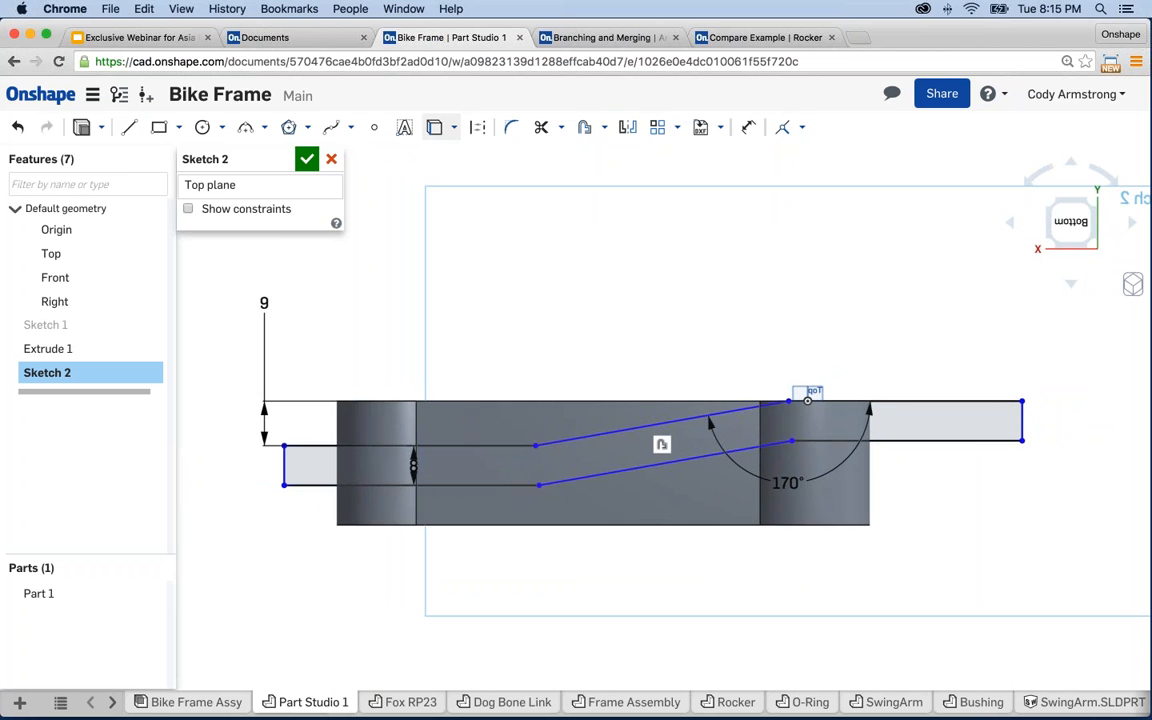
- Project the part's right end edge and make the strip's right end coincident with it
{"action": "left_click", "coordinate": [435, 129]}
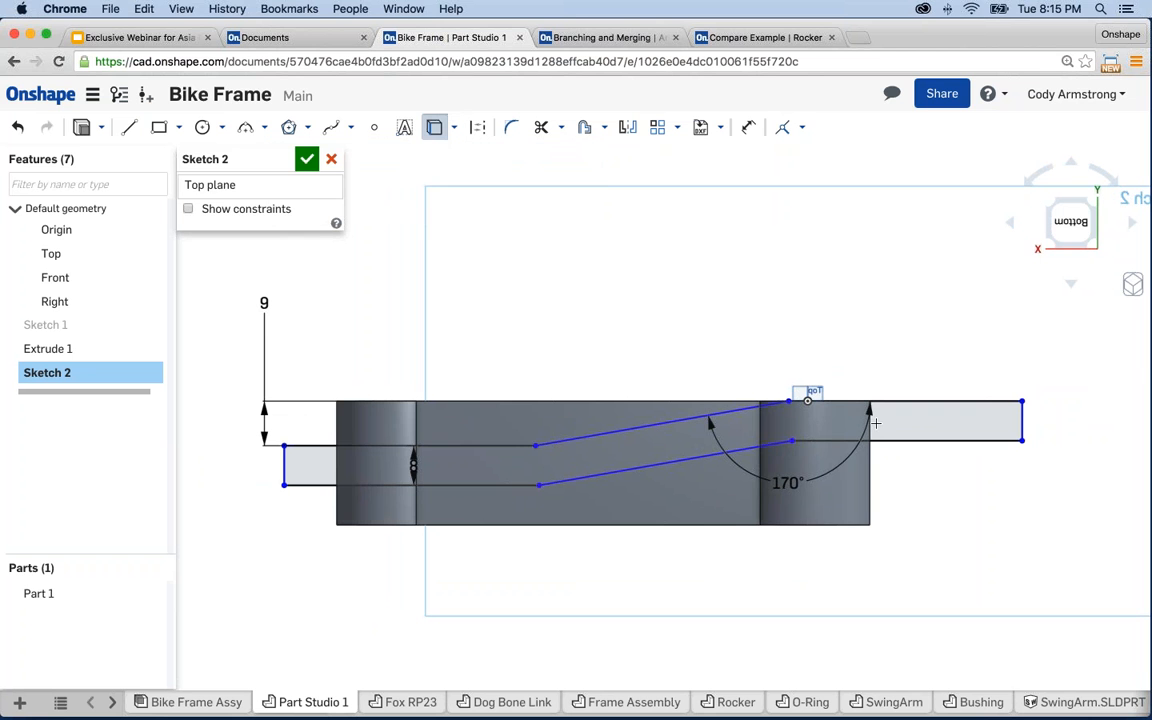
{"action": "left_click", "coordinate": [871, 496]}
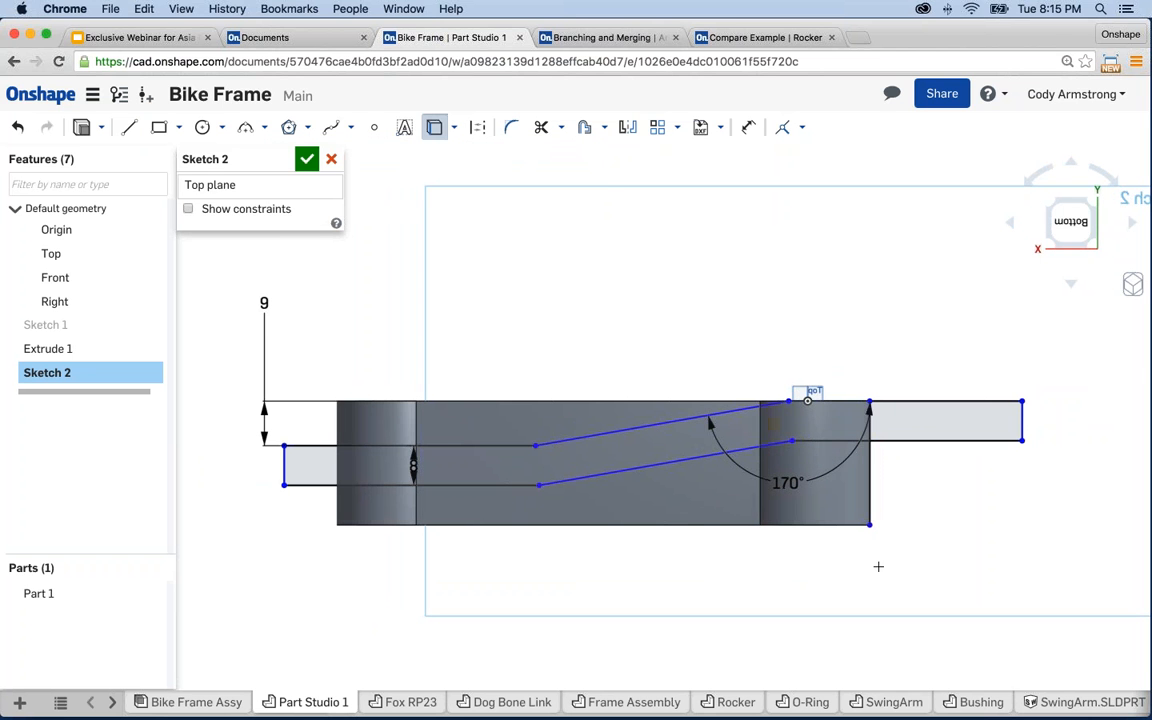
{"action": "scroll", "coordinate": [990, 463], "scroll_direction": "up", "scroll_amount": 2}
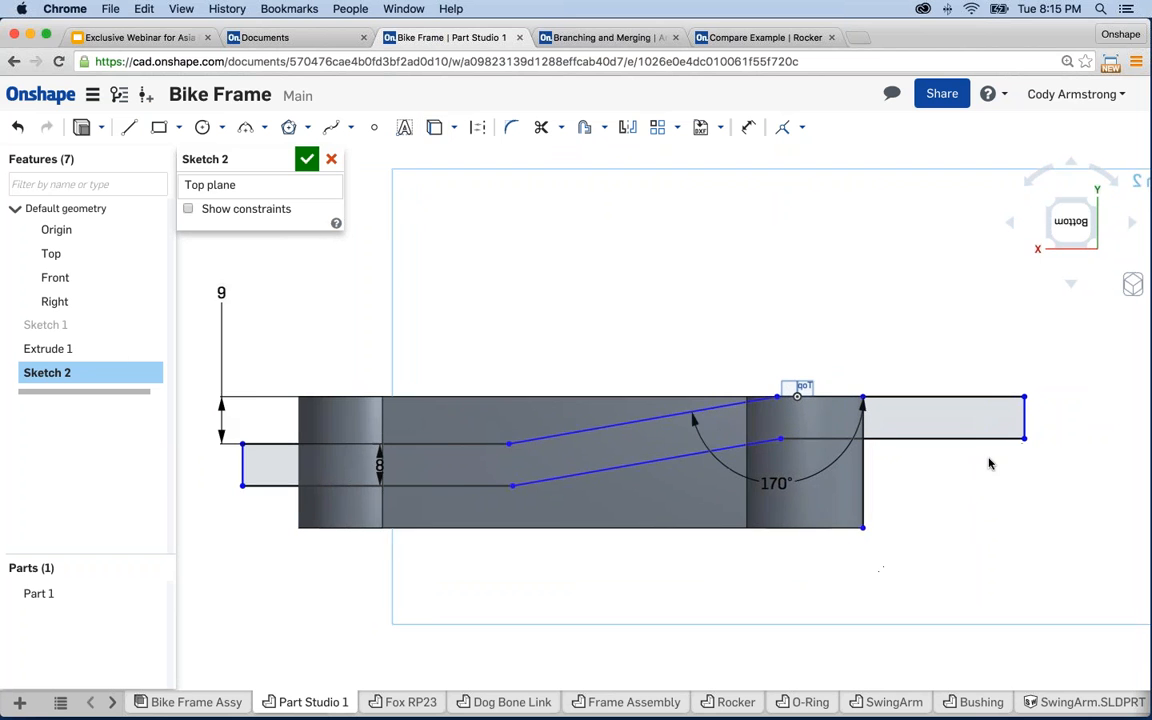
{"action": "key", "text": "Escape"}
{"action": "left_click", "coordinate": [847, 488]}
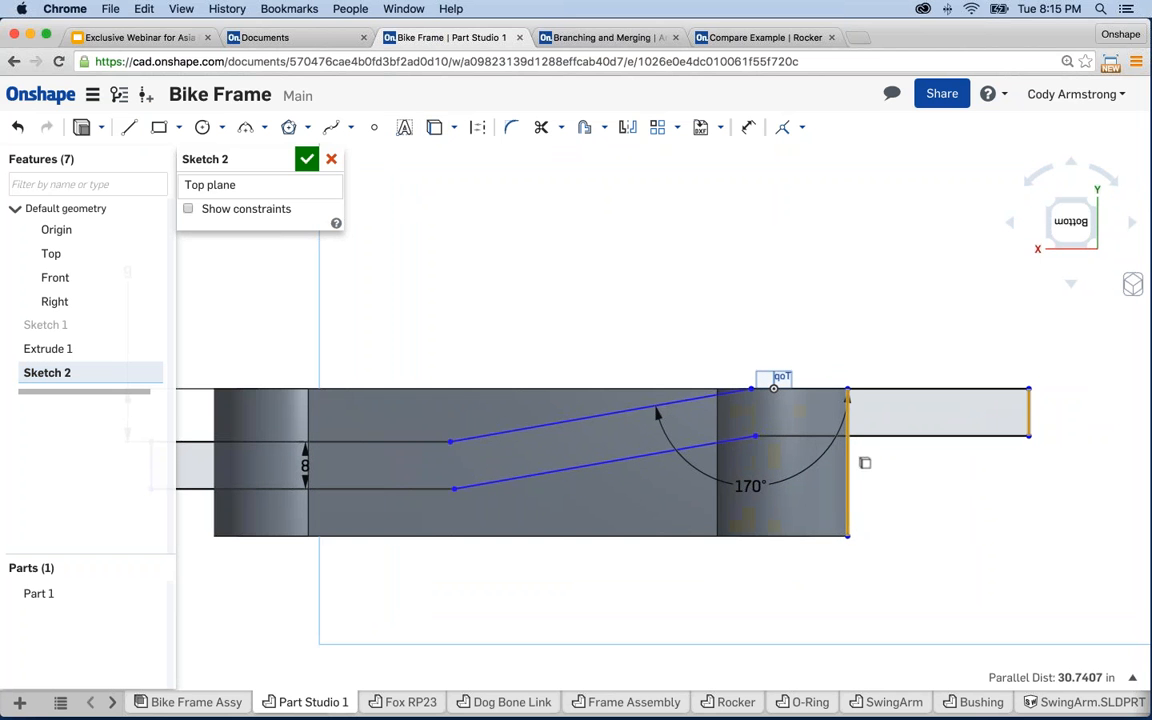
{"action": "left_click", "coordinate": [786, 128]}
{"action": "scroll", "coordinate": [752, 300], "scroll_direction": "down", "scroll_amount": 1}
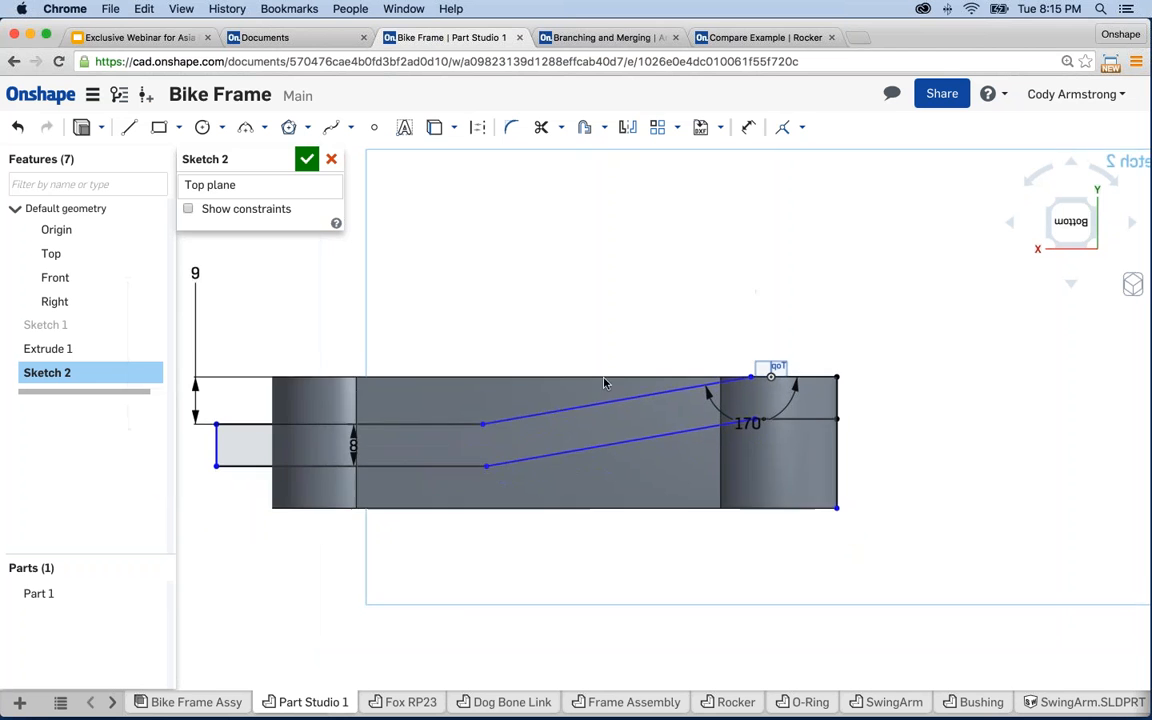
- Project the part's left end edge and make the strip's left end coincident with it
{"action": "middle_click_drag", "start_coordinate": [604, 383], "coordinate": [704, 372]}
{"action": "left_click", "coordinate": [434, 128]}
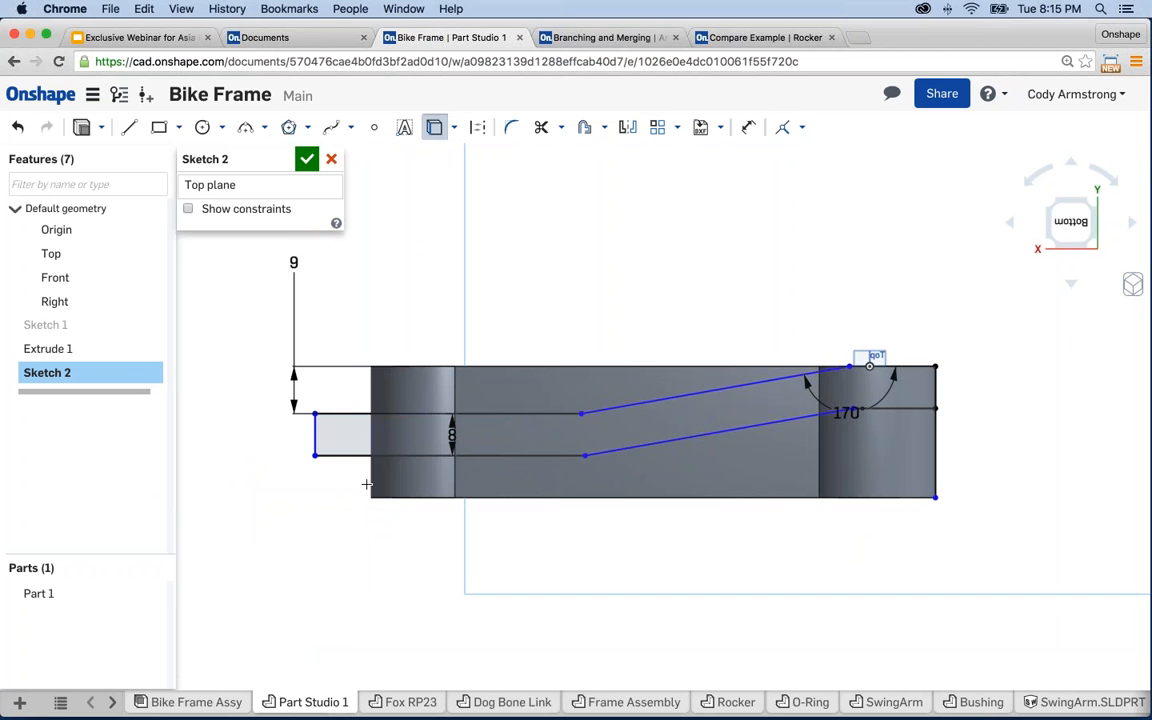
{"action": "left_click", "coordinate": [368, 478]}
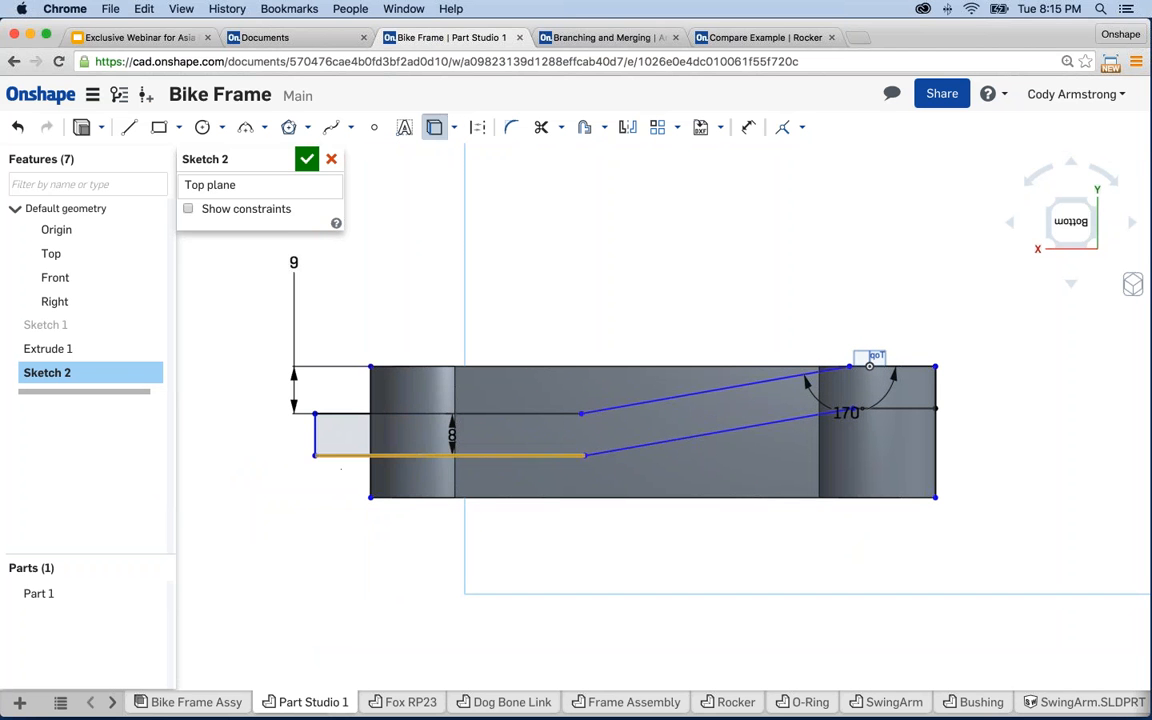
{"action": "key", "text": "Escape"}
{"action": "left_click", "coordinate": [315, 442]}
{"action": "left_click", "coordinate": [370, 478]}
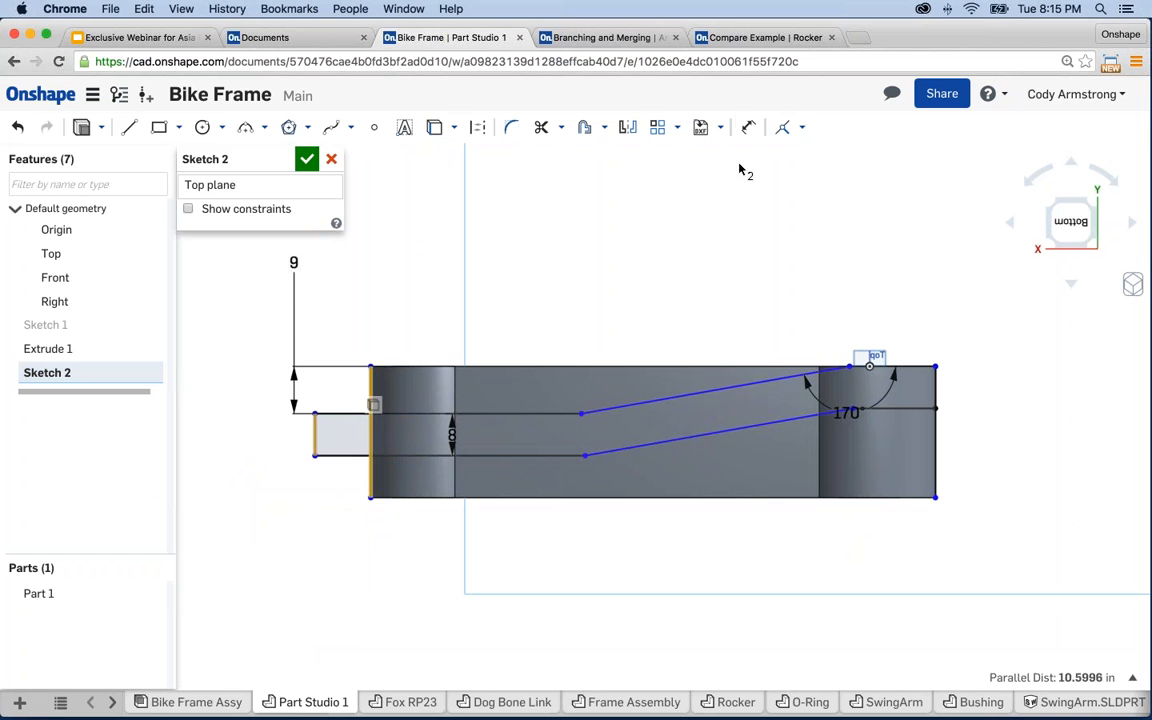
{"action": "left_click", "coordinate": [783, 128]}
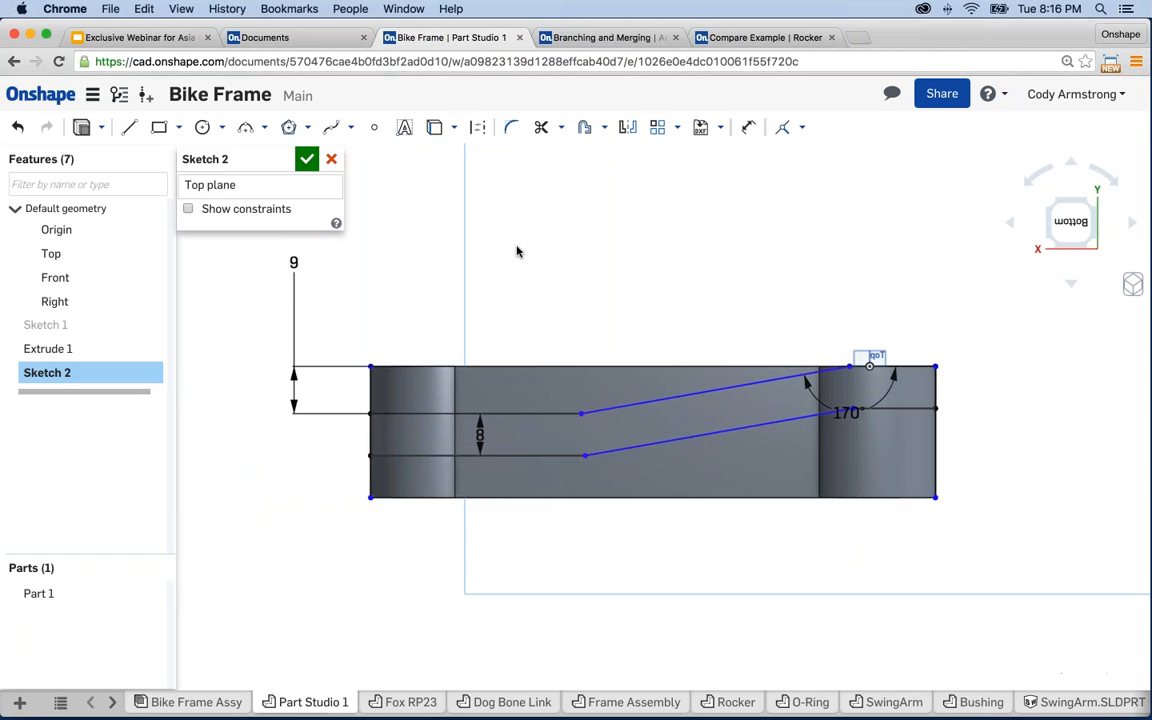
- Dimension the upper bend's horizontal position at 20
{"action": "key", "text": "u"}
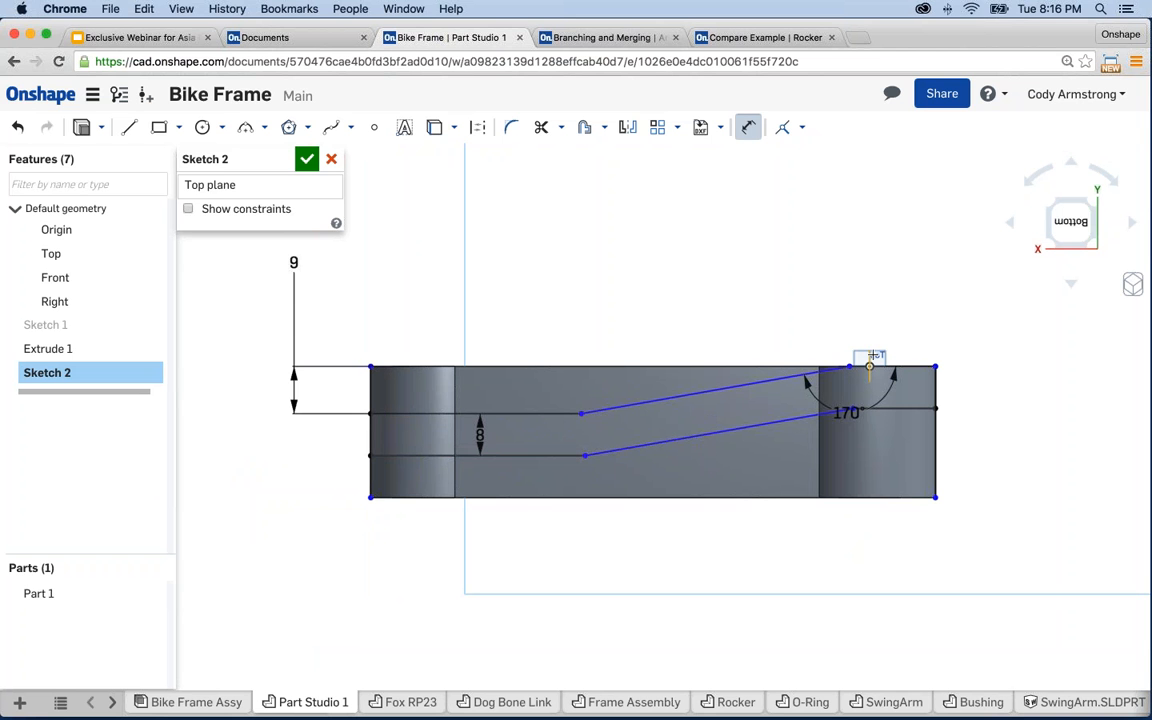
{"action": "left_click", "coordinate": [868, 365]}
{"action": "left_click", "coordinate": [840, 272]}
{"action": "type", "text": "20"}
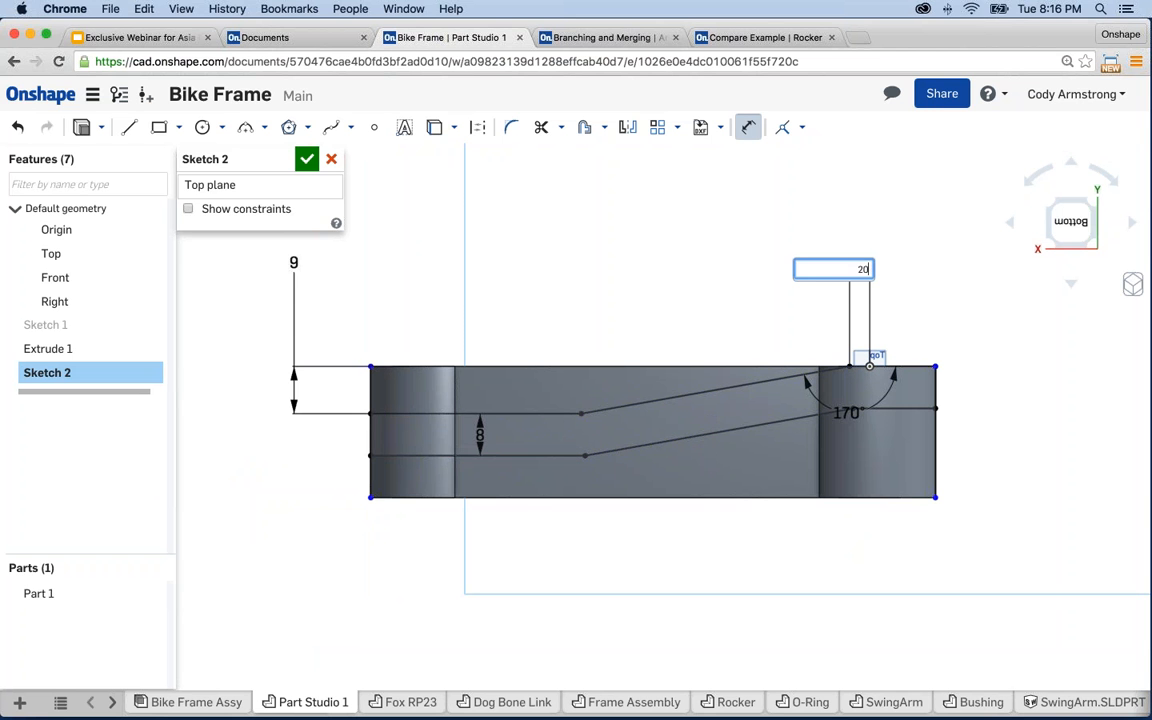
{"action": "key", "text": "Return"}
{"action": "key", "text": "Escape"}
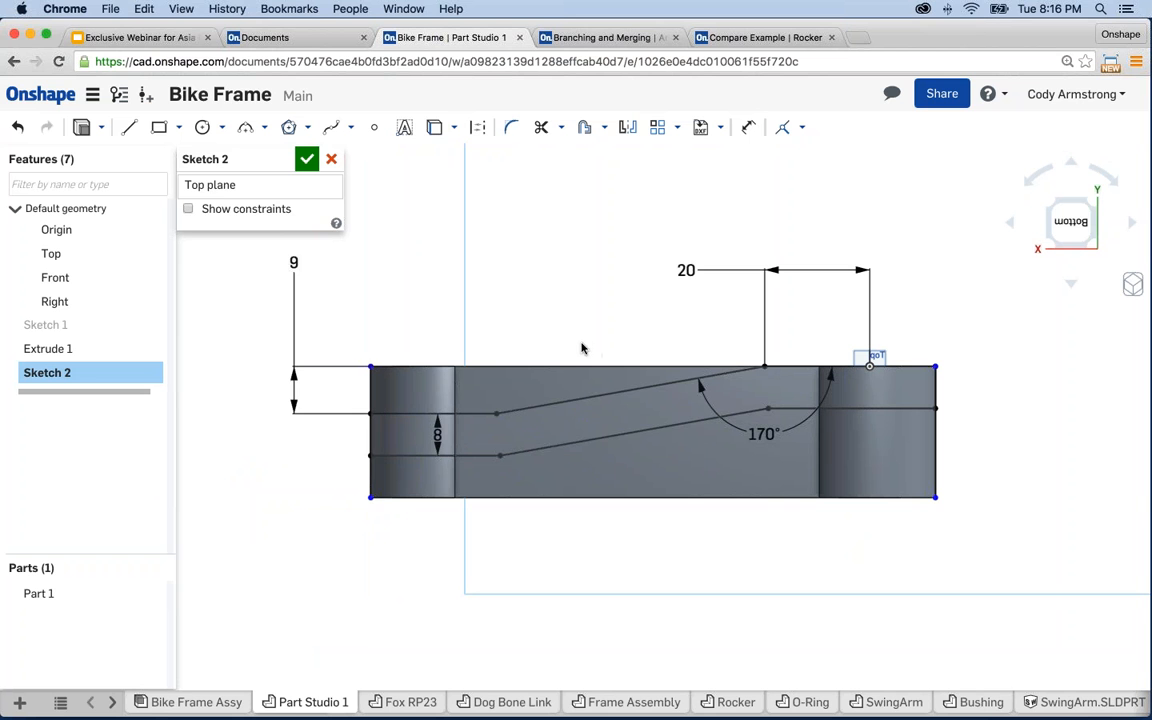
- Extrude Sketch 2 symmetrically 25 in deep as an Intersect with Part 1
{"action": "left_click", "coordinate": [79, 129]}
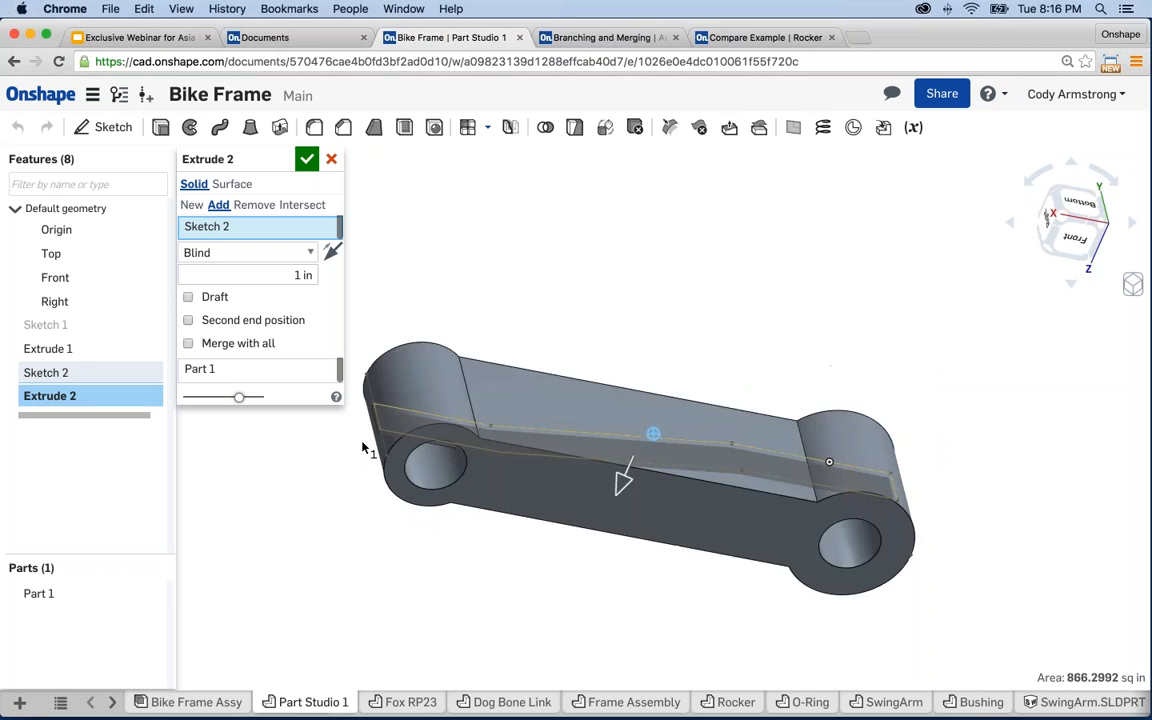
{"action": "left_click", "coordinate": [238, 252]}
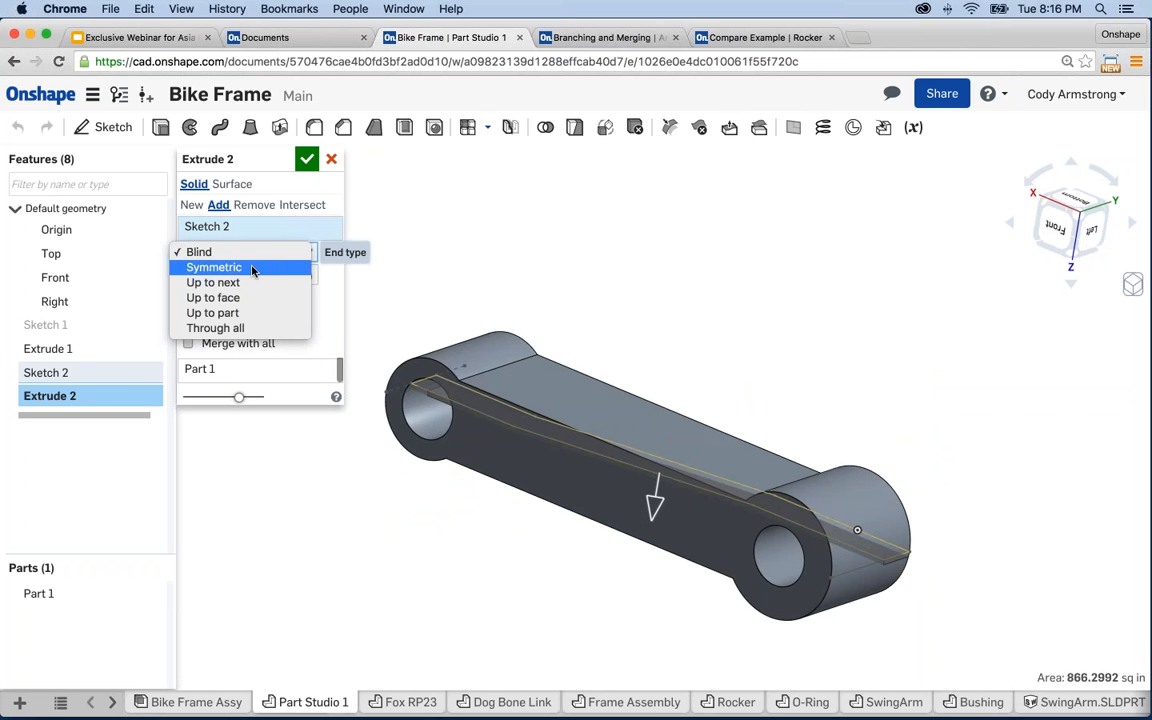
{"action": "left_click", "coordinate": [251, 268]}
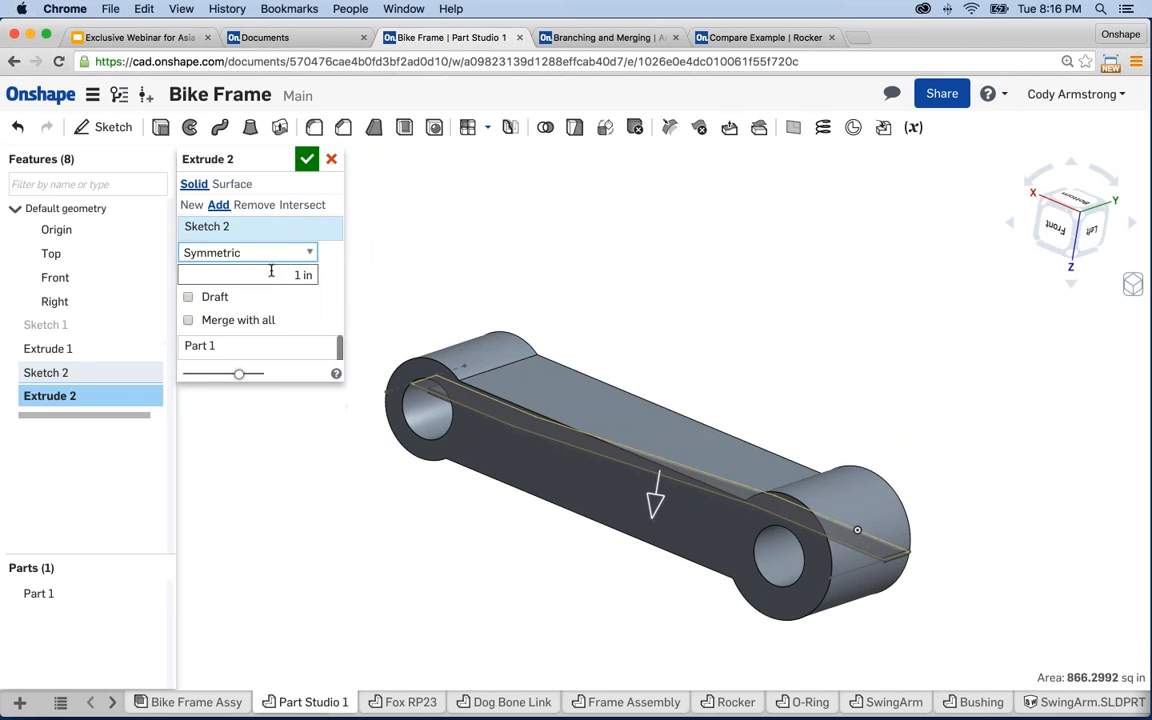
{"action": "type", "text": "25"}
{"action": "key", "text": "Return"}
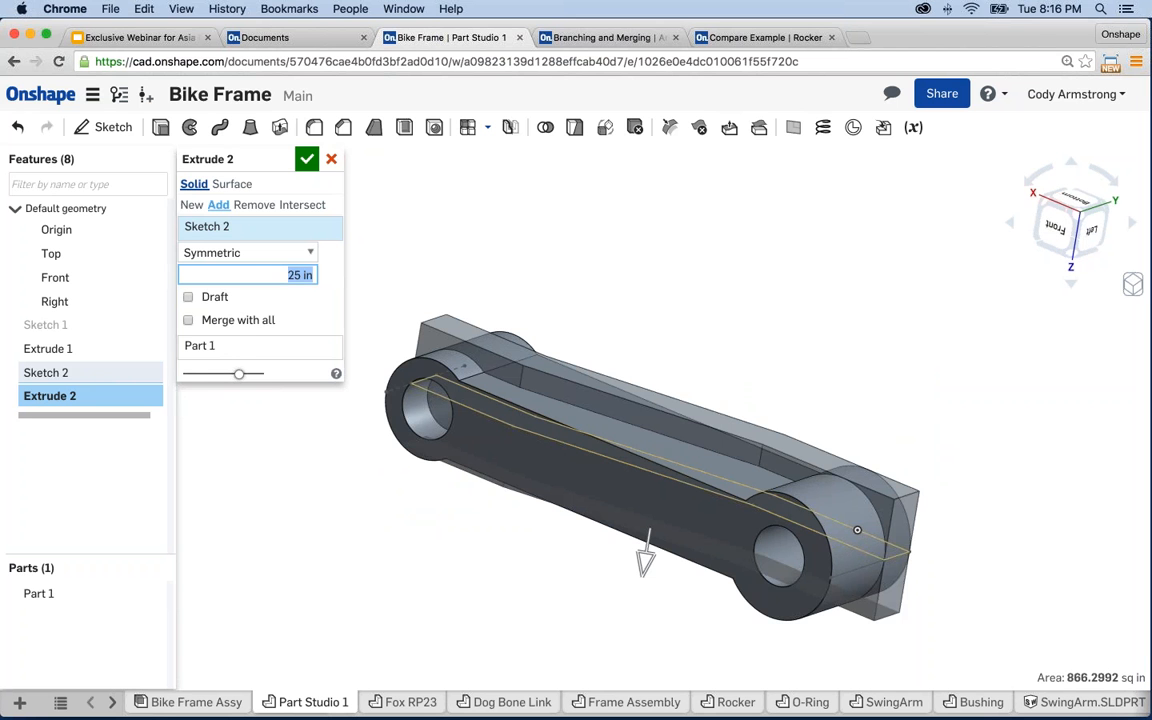
{"action": "left_click", "coordinate": [294, 207]}
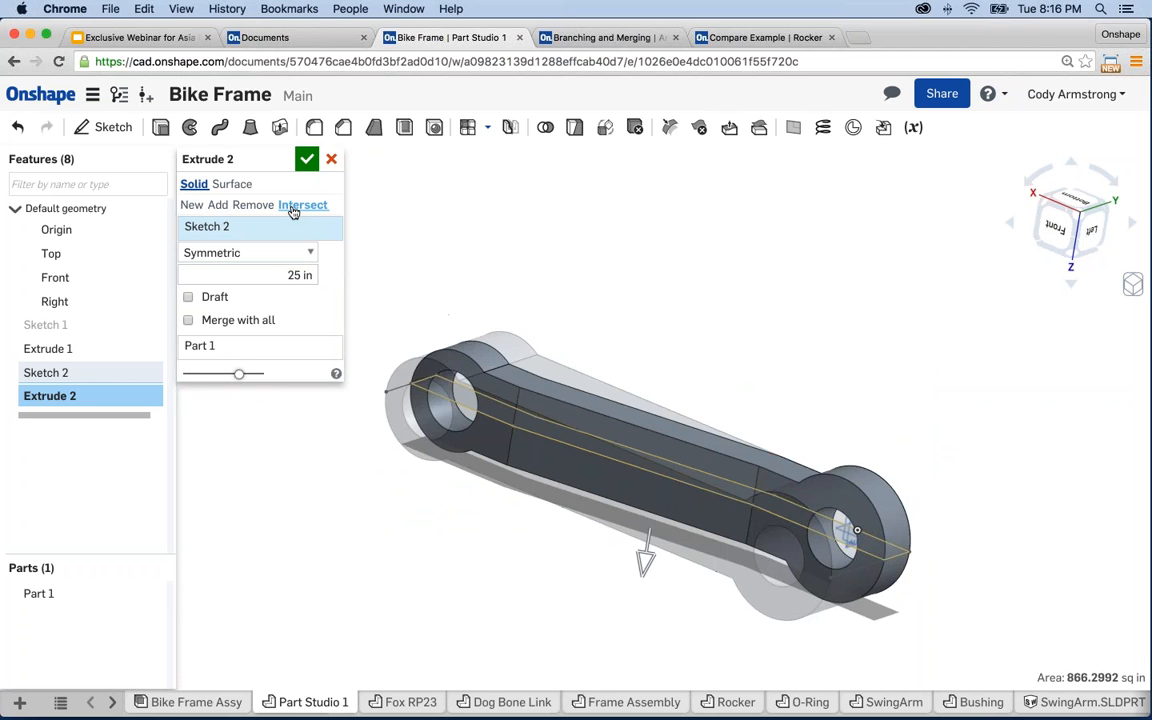
{"action": "mouse_move", "coordinate": [635, 290]}
{"action": "right_mouse_down"}
{"action": "mouse_move", "coordinate": [600, 310]}
{"action": "mouse_move", "coordinate": [633, 321]}
{"action": "mouse_move", "coordinate": [617, 337]}
{"action": "mouse_move", "coordinate": [648, 321]}
{"action": "mouse_move", "coordinate": [618, 320]}
{"action": "mouse_move", "coordinate": [625, 314]}
{"action": "right_mouse_up"}
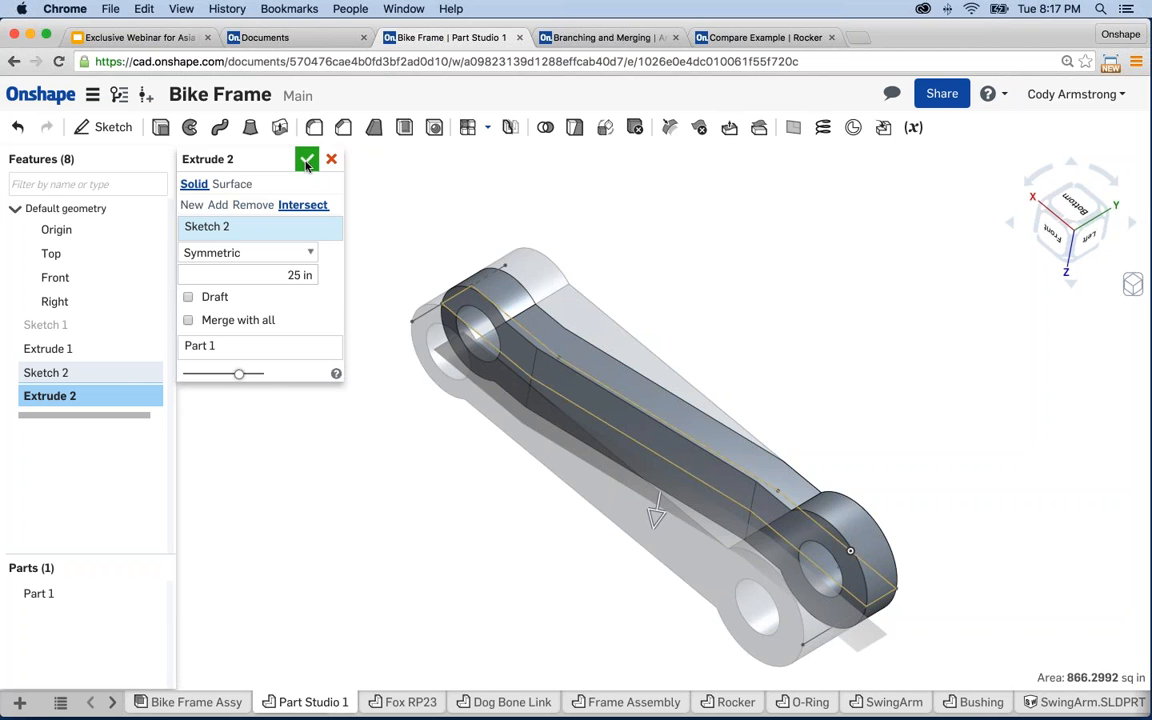
- Commit Extrude 2 and orbit to inspect the link trimmed to the bent strip
{"action": "left_click", "coordinate": [307, 162]}
{"action": "middle_click_drag", "start_coordinate": [475, 505], "coordinate": [448, 501]}
{"action": "mouse_move", "coordinate": [448, 505]}
{"action": "right_mouse_down"}
{"action": "mouse_move", "coordinate": [388, 460]}
{"action": "mouse_move", "coordinate": [450, 476]}
{"action": "mouse_move", "coordinate": [471, 504]}
{"action": "mouse_move", "coordinate": [473, 462]}
{"action": "mouse_move", "coordinate": [380, 463]}
{"action": "mouse_move", "coordinate": [448, 461]}
{"action": "mouse_move", "coordinate": [463, 499]}
{"action": "mouse_move", "coordinate": [468, 468]}
{"action": "mouse_move", "coordinate": [453, 481]}
{"action": "mouse_move", "coordinate": [462, 486]}
{"action": "right_mouse_up"}
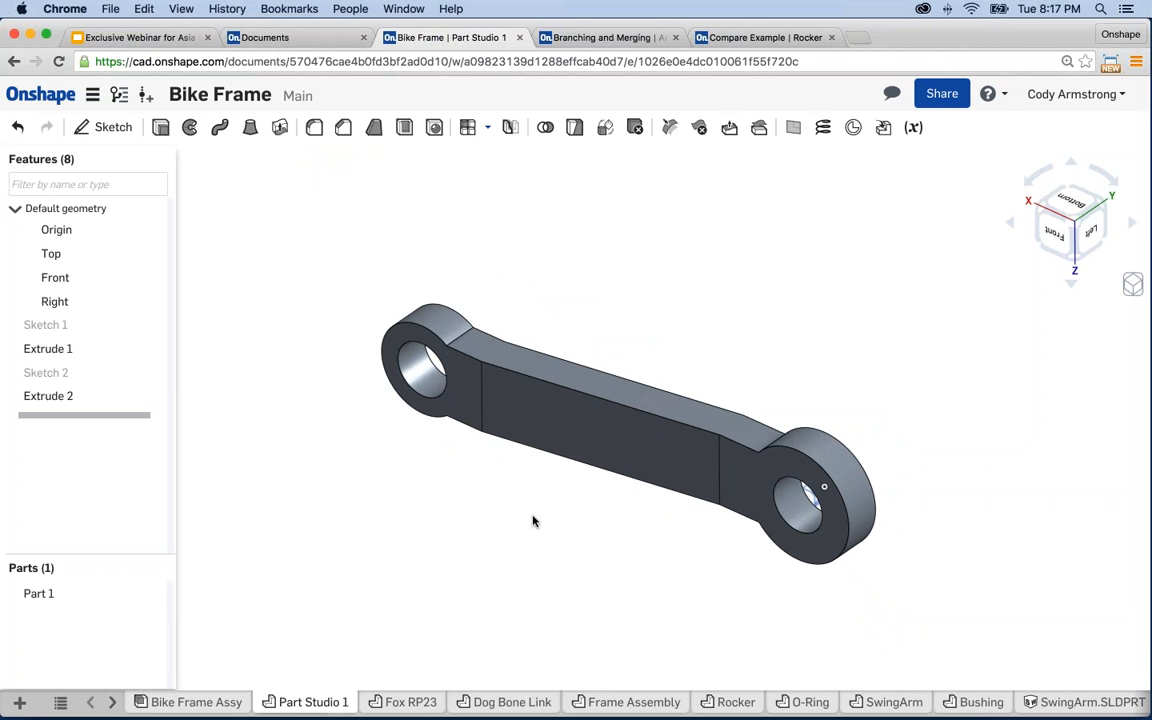
{"action": "middle_click_drag", "start_coordinate": [510, 517], "coordinate": [511, 504]}
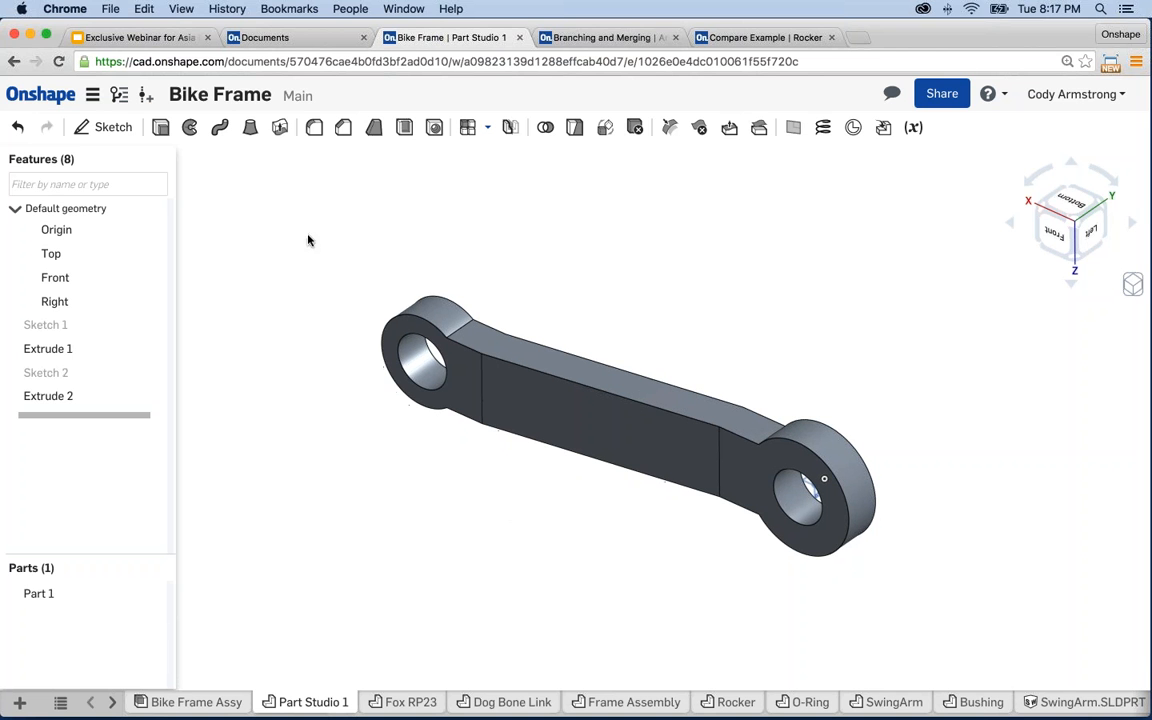
- Fillet the four boss-to-web edges of the link with a 5 in radius
{"action": "left_click", "coordinate": [314, 127]}
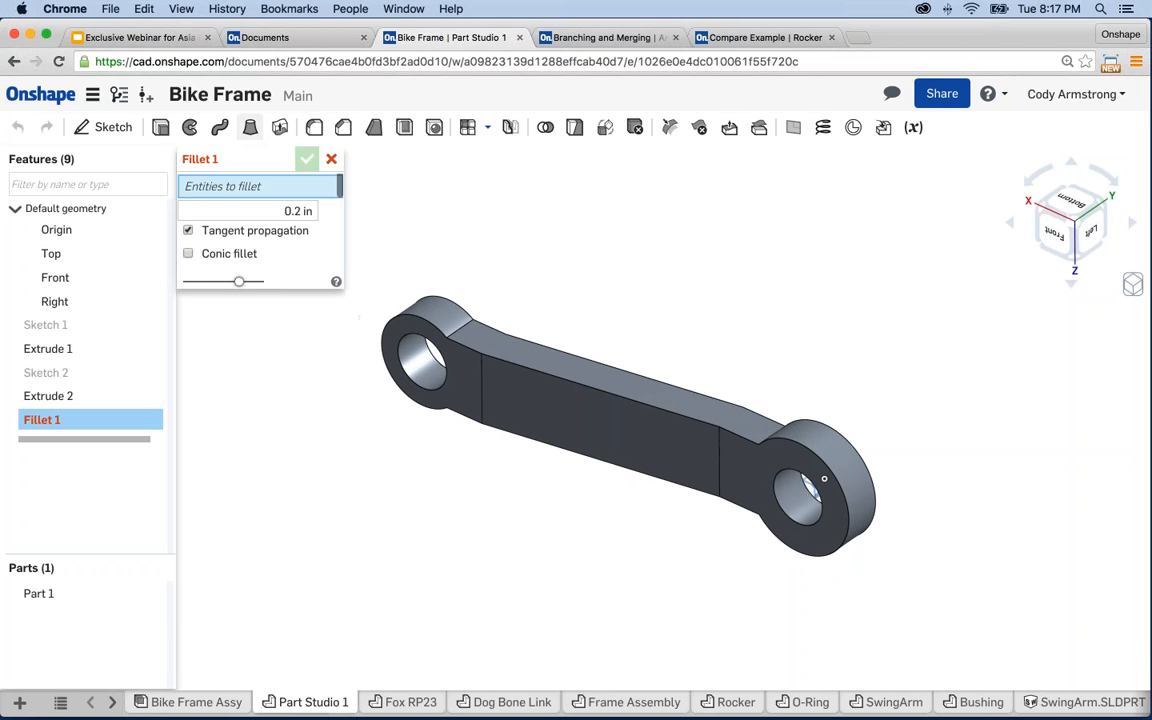
{"action": "left_click", "coordinate": [297, 210]}
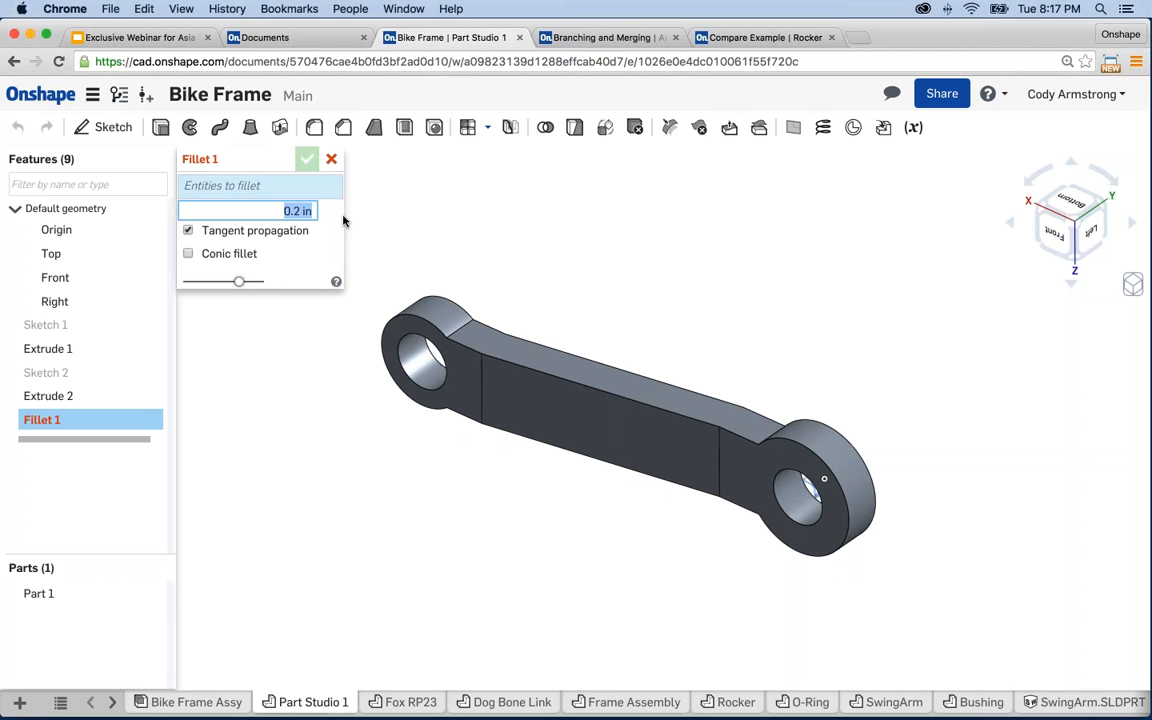
{"action": "type", "text": "1"}
{"action": "left_click", "coordinate": [466, 304]}
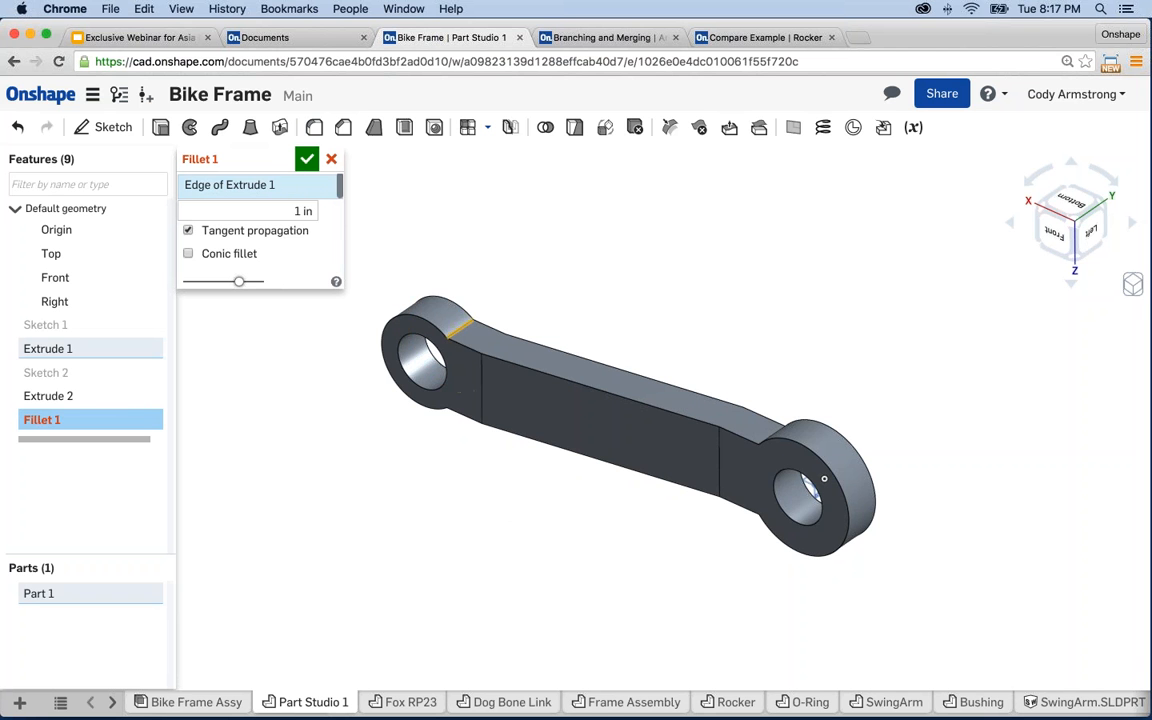
{"action": "right_click_drag", "start_coordinate": [698, 436], "coordinate": [775, 423]}
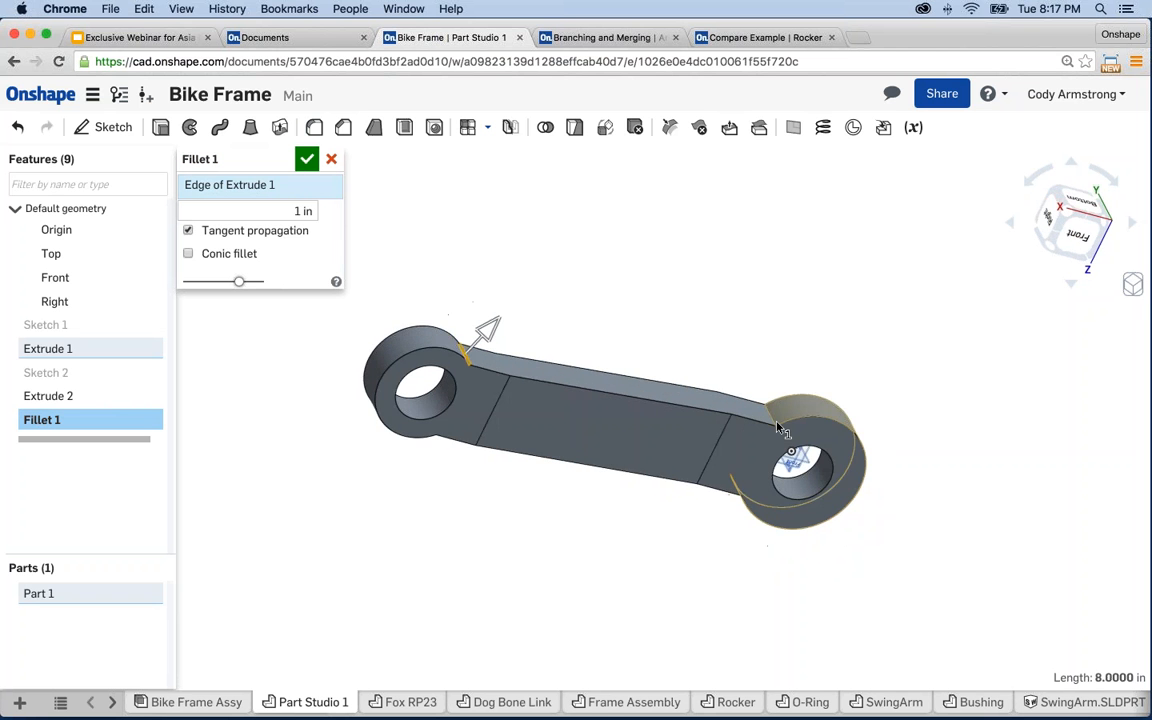
{"action": "left_click", "coordinate": [775, 423]}
{"action": "mouse_move", "coordinate": [728, 568]}
{"action": "right_mouse_down"}
{"action": "mouse_move", "coordinate": [738, 503]}
{"action": "mouse_move", "coordinate": [728, 566]}
{"action": "right_mouse_up"}
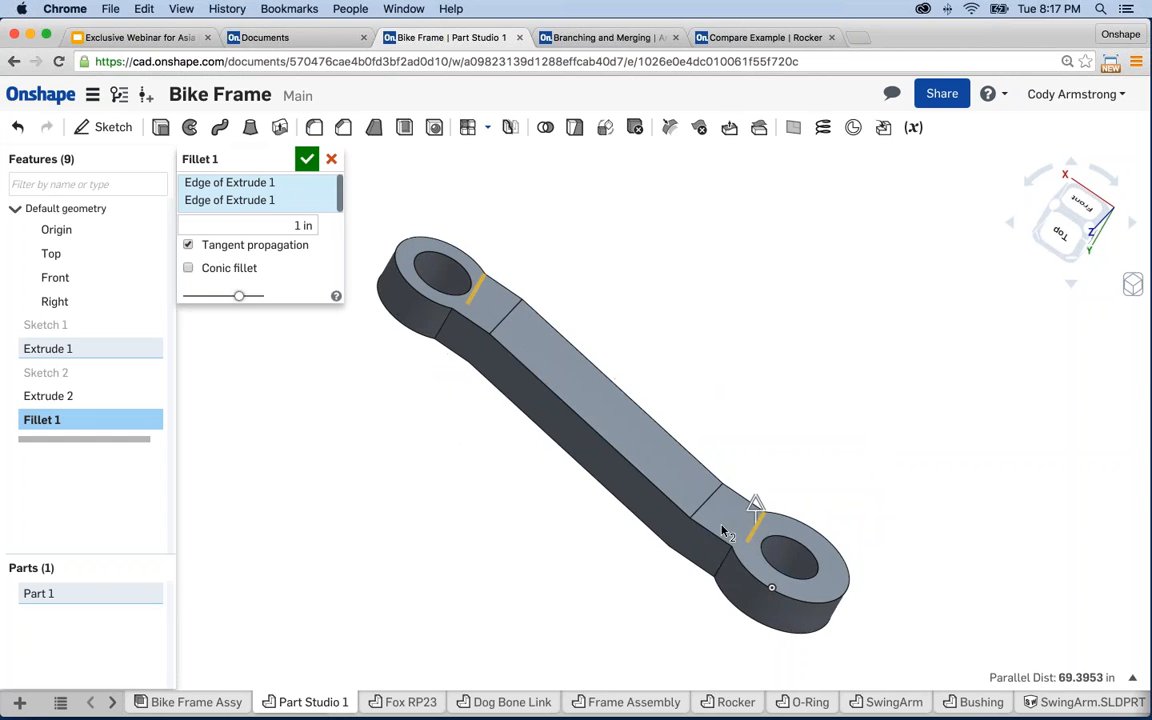
{"action": "left_click", "coordinate": [728, 568]}
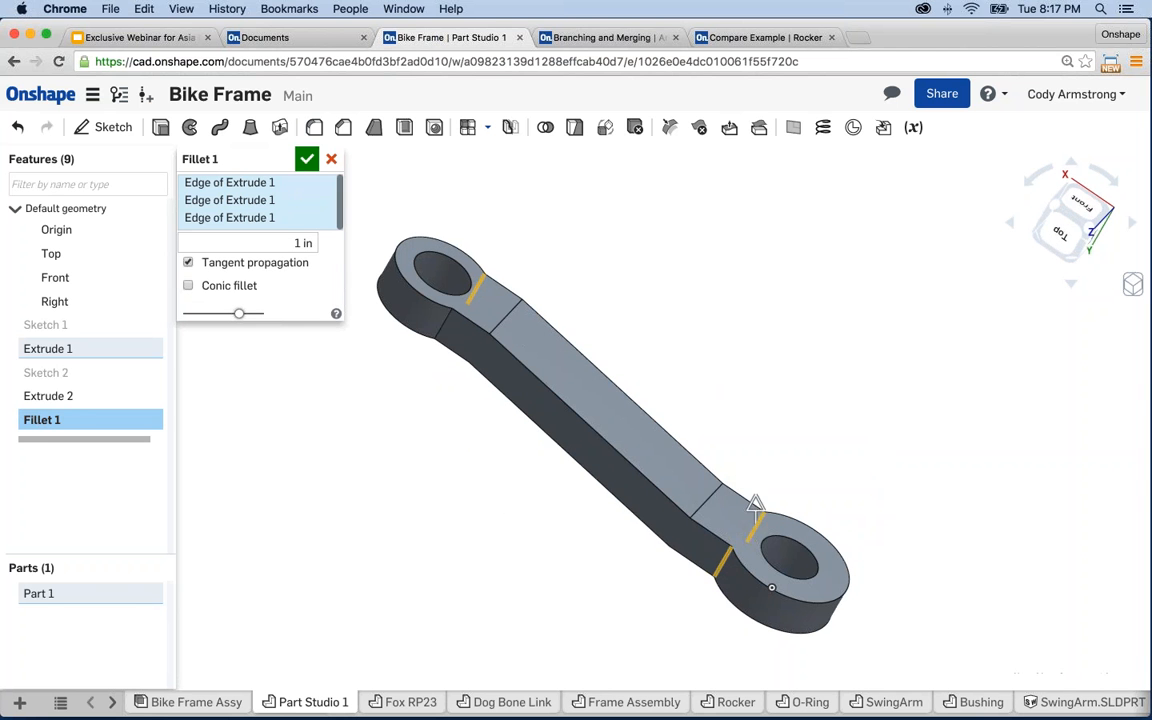
{"action": "left_click", "coordinate": [438, 340]}
{"action": "left_click", "coordinate": [300, 260]}
{"action": "type", "text": "5"}
{"action": "key", "text": "Return"}
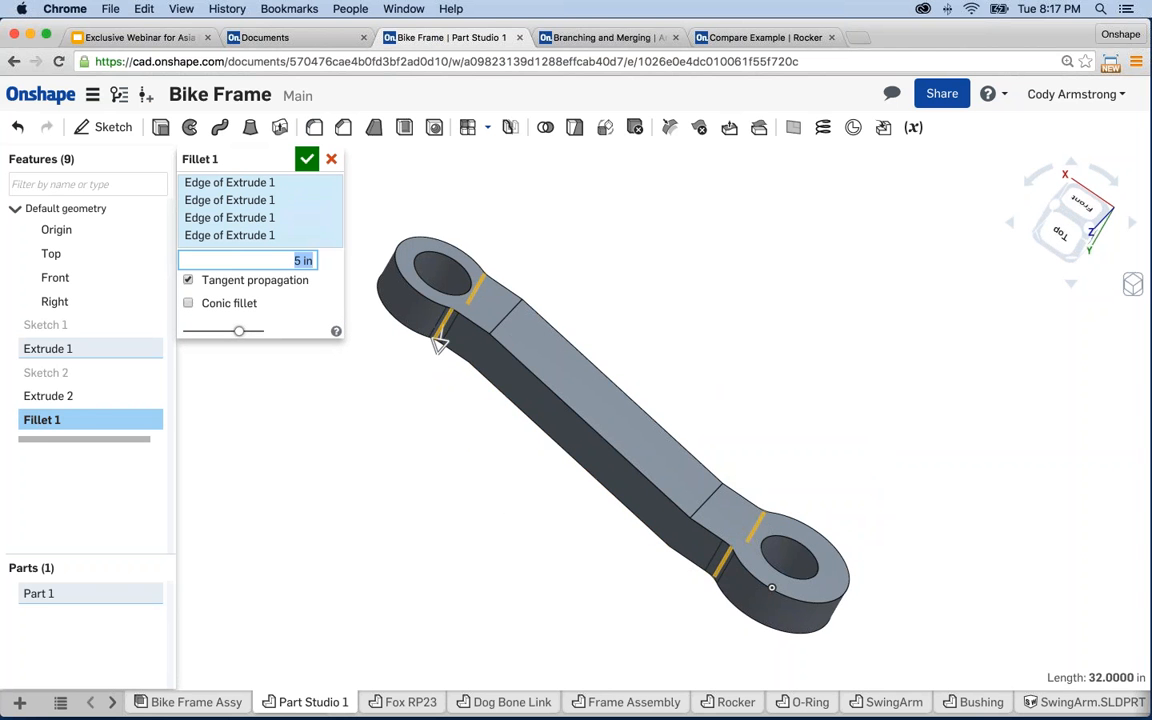
{"action": "left_click", "coordinate": [307, 159]}
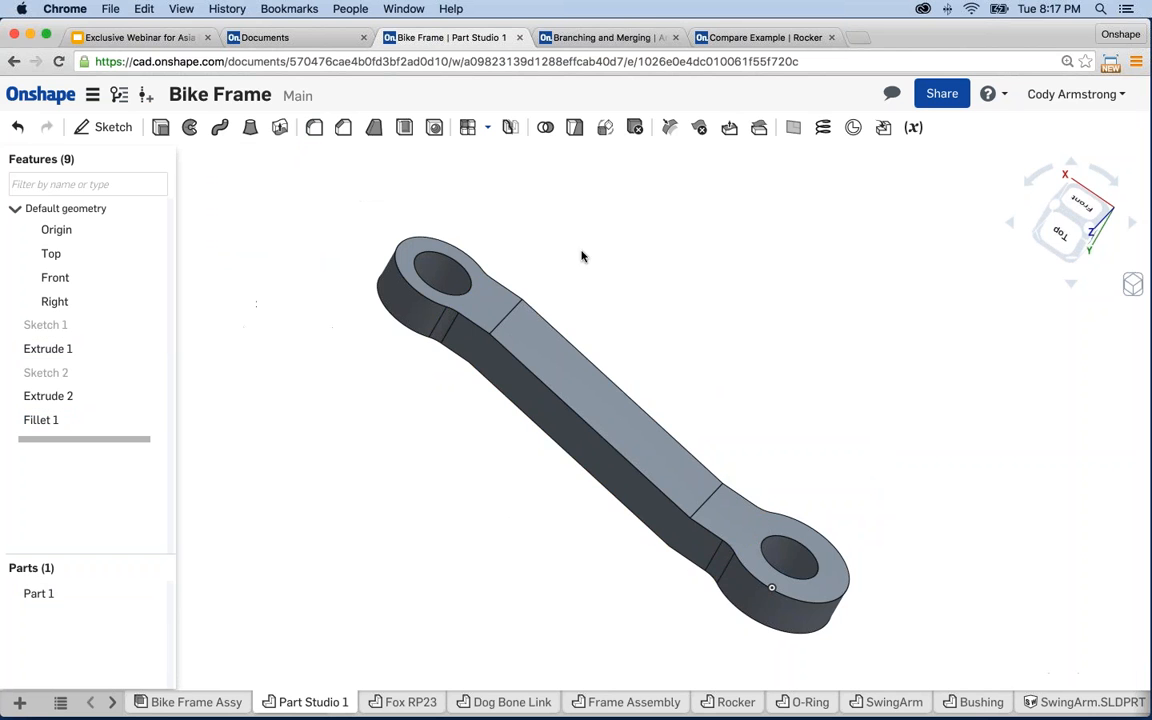
{"action": "mouse_move", "coordinate": [581, 254]}
{"action": "right_mouse_down"}
{"action": "mouse_move", "coordinate": [576, 203]}
{"action": "mouse_move", "coordinate": [575, 232]}
{"action": "right_mouse_up"}
{"action": "scroll", "coordinate": [538, 507], "scroll_direction": "up", "scroll_amount": 4}
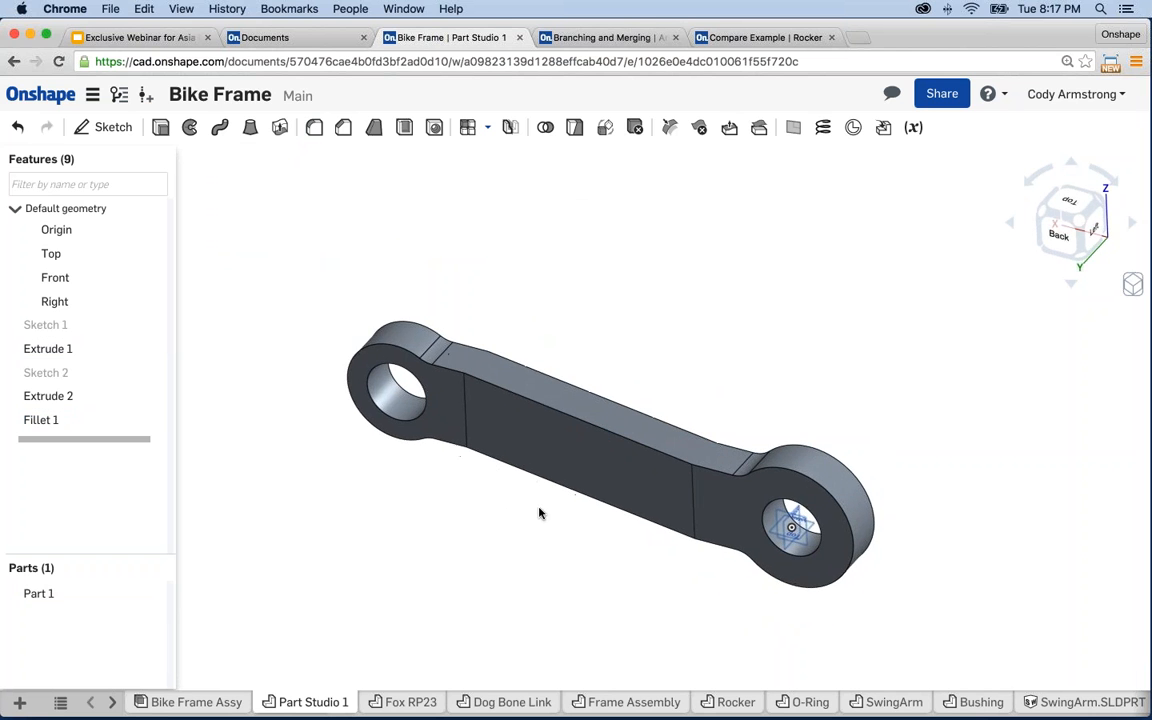
{"action": "middle_click_drag", "start_coordinate": [614, 506], "coordinate": [612, 504]}
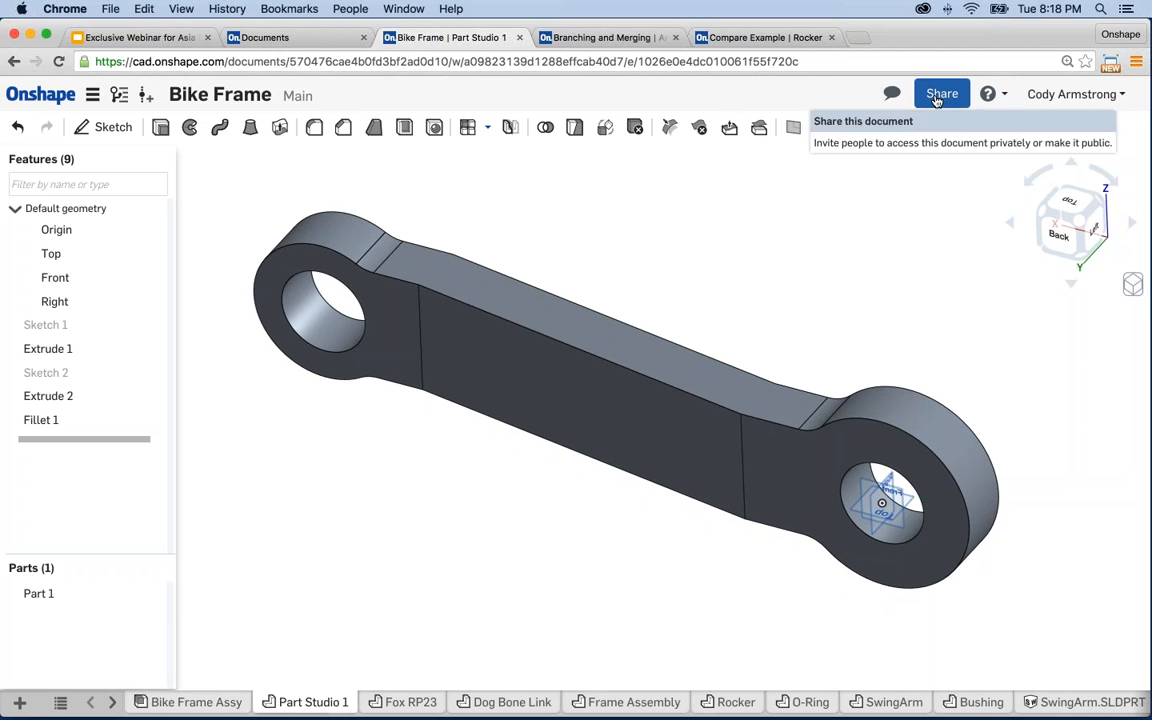
- Open the Bike Frame sharing settings and enter the colleague's e-mail address
{"action": "left_click", "coordinate": [940, 94]}
{"action": "left_click", "coordinate": [449, 444]}
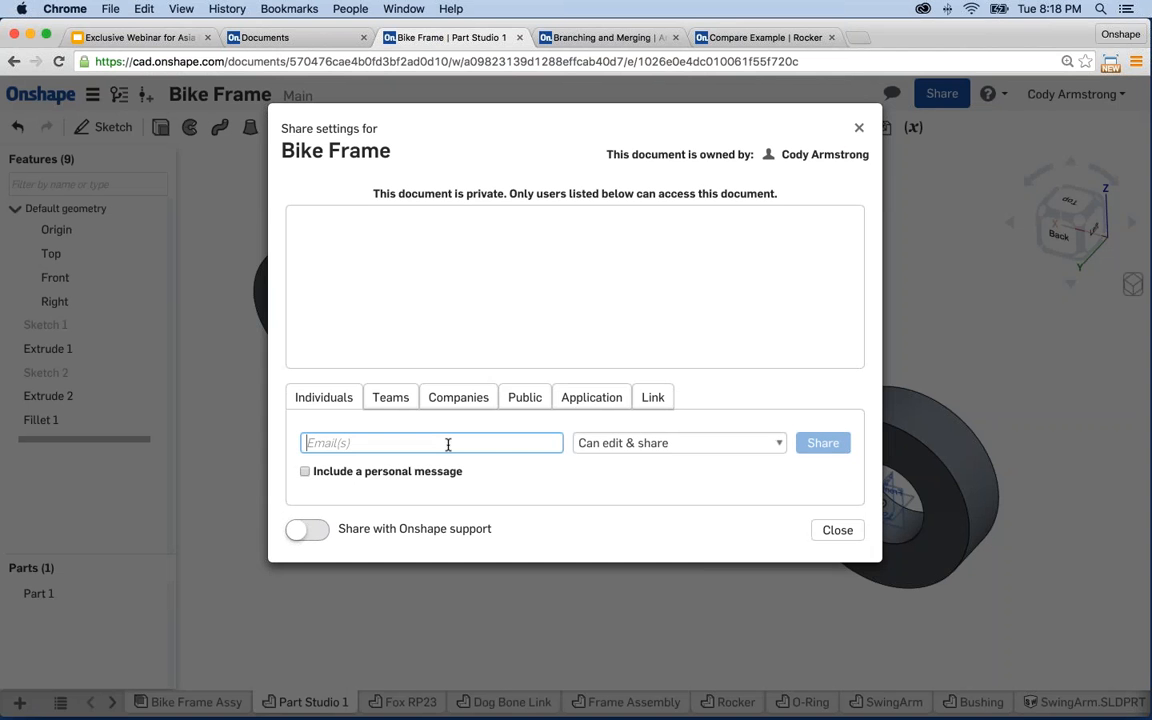
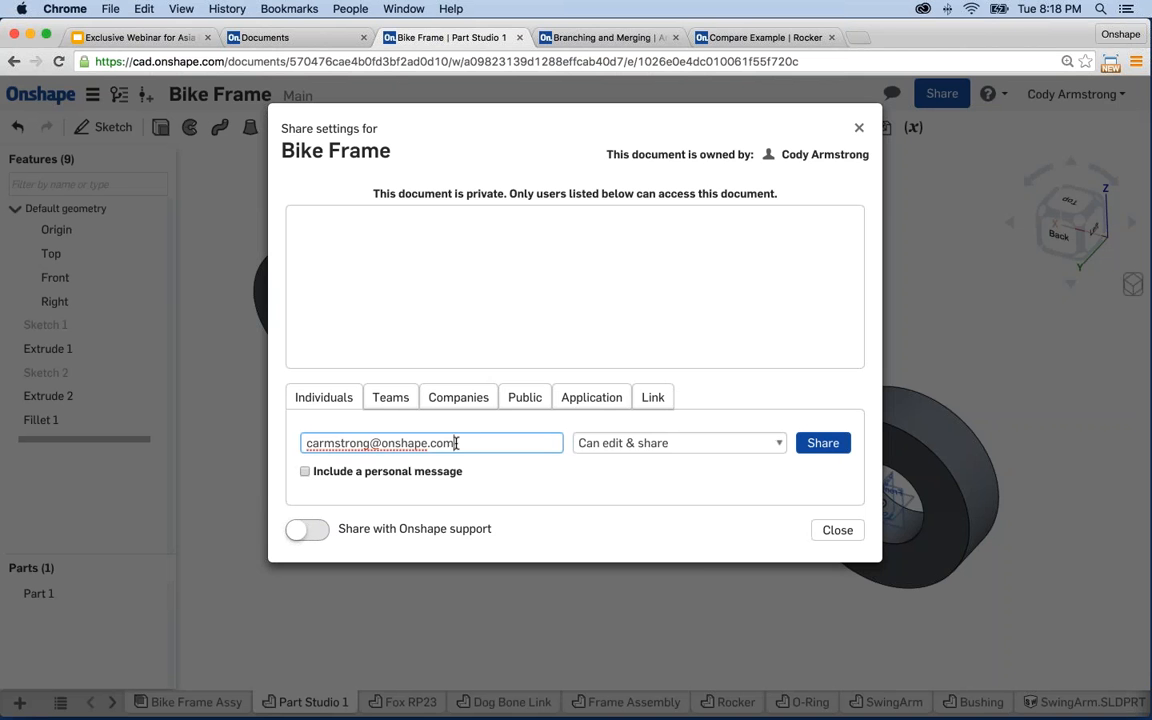
{"action": "key", "text": "super+a"}
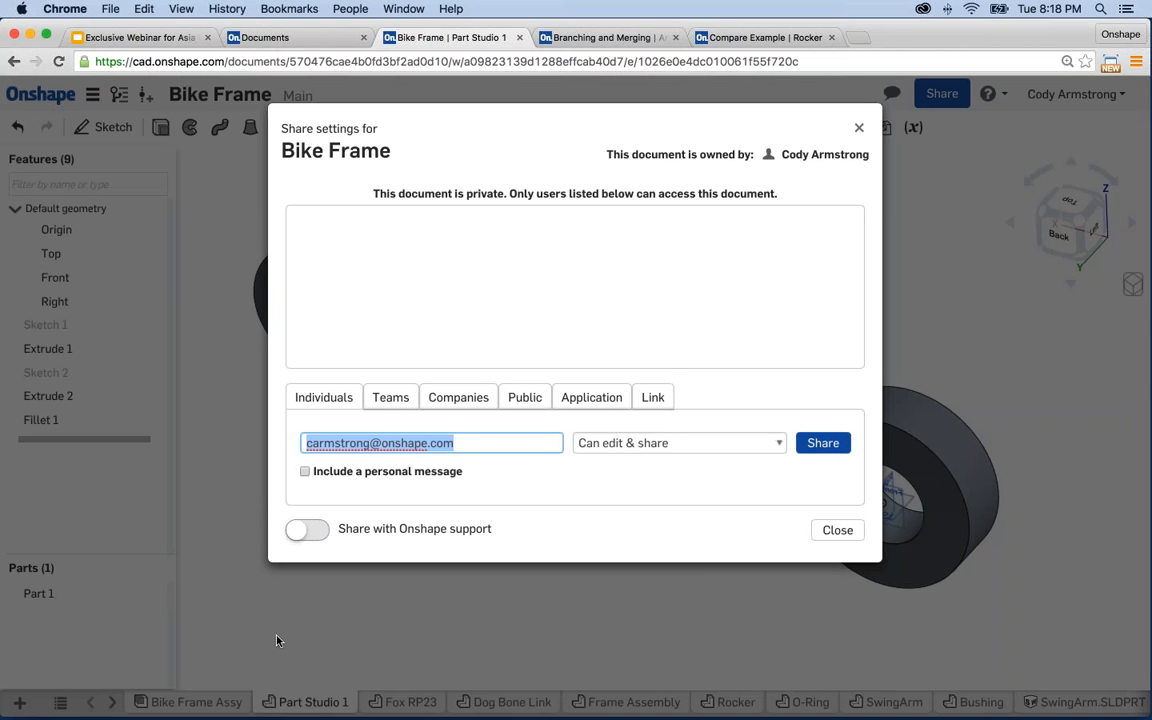
- Keep Can edit & share access, share the document, and close the dialog
{"action": "left_click", "coordinate": [657, 443]}
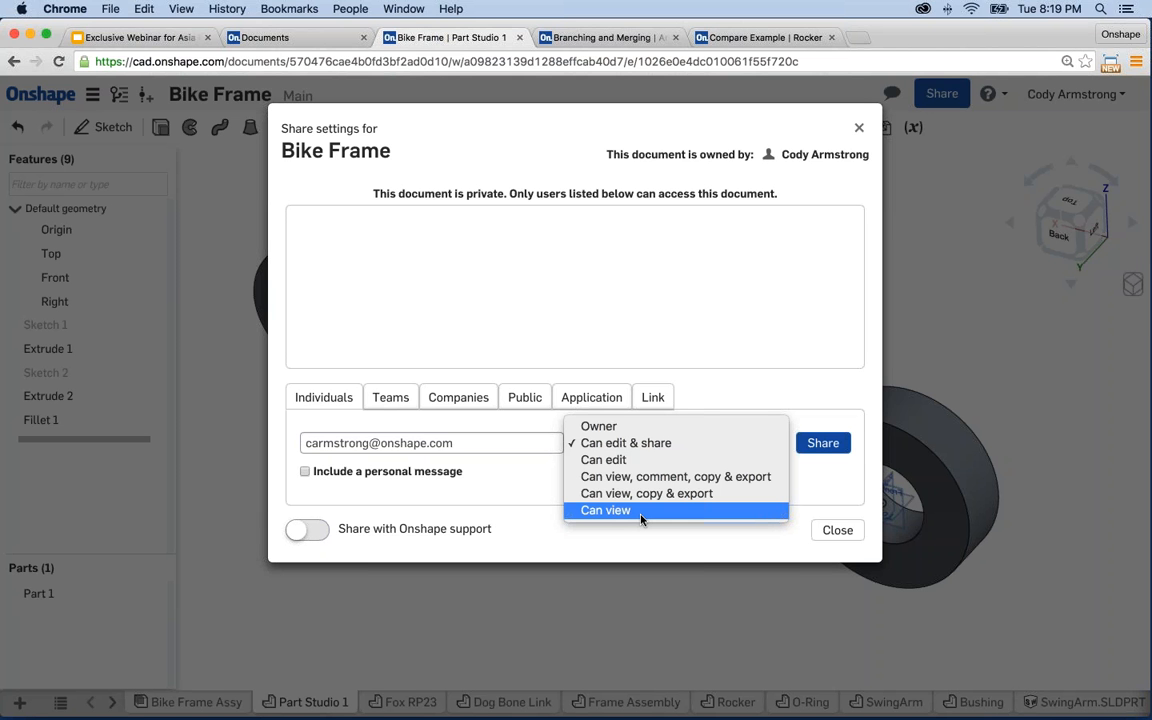
{"action": "left_click", "coordinate": [459, 442]}
{"action": "left_click", "coordinate": [667, 440]}
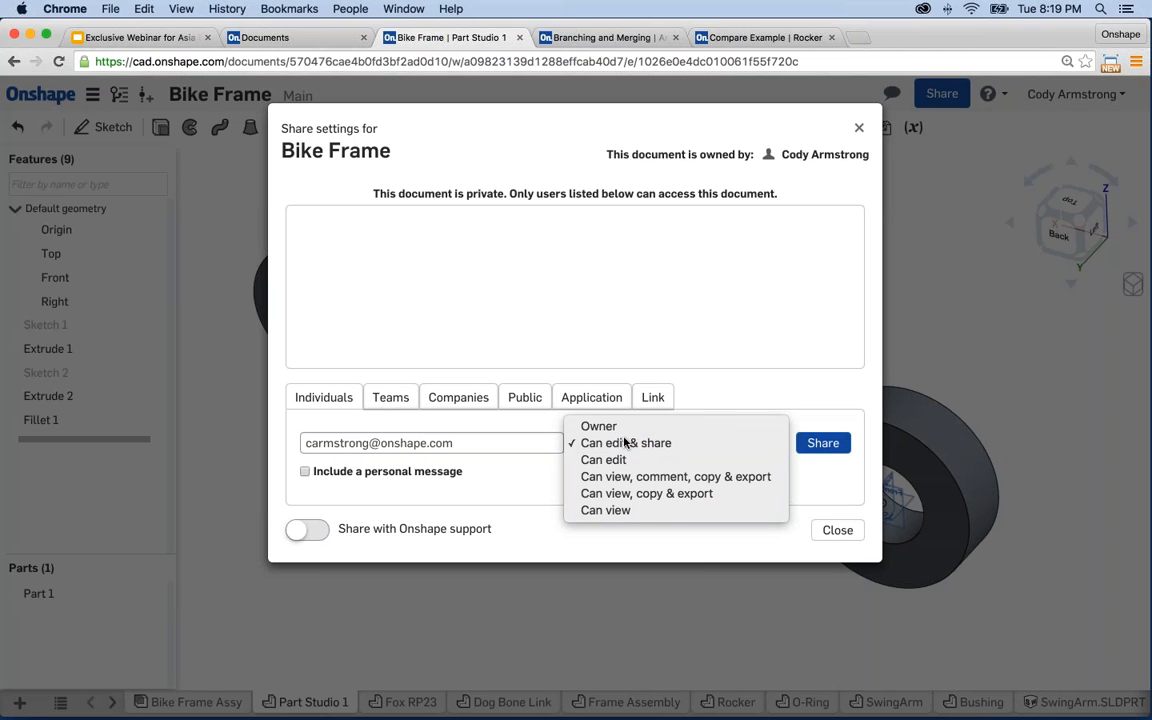
{"action": "left_click", "coordinate": [630, 442]}
{"action": "left_click", "coordinate": [830, 443]}
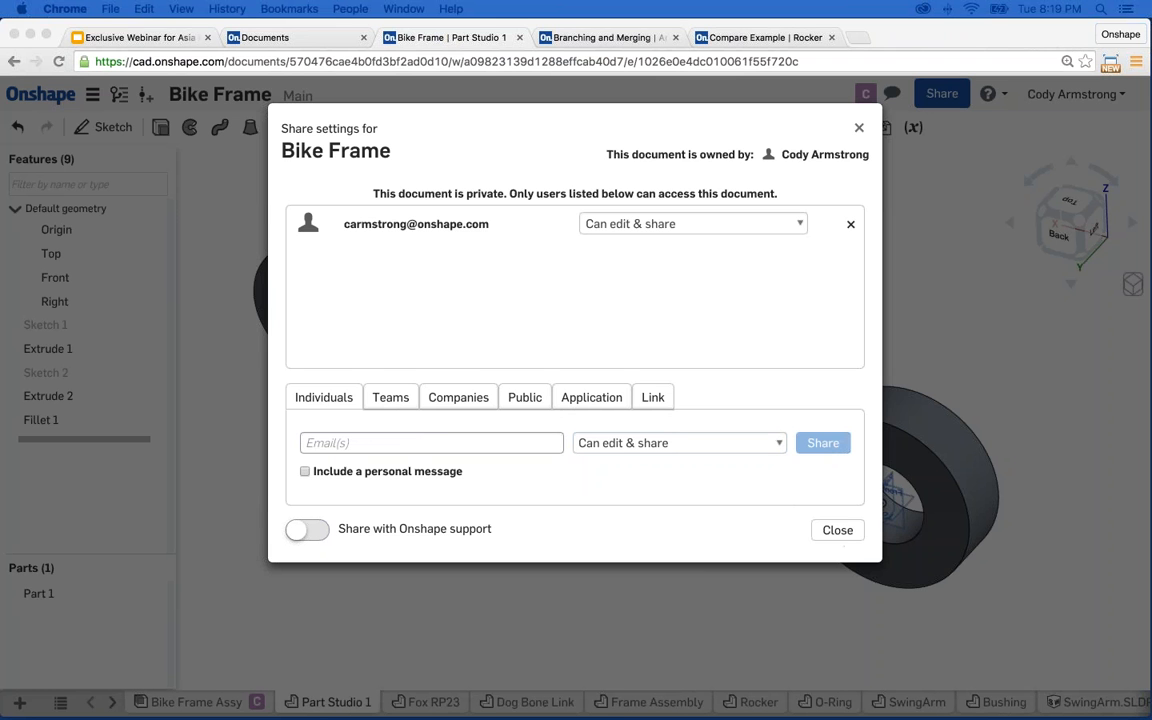
{"action": "left_click", "coordinate": [840, 531]}
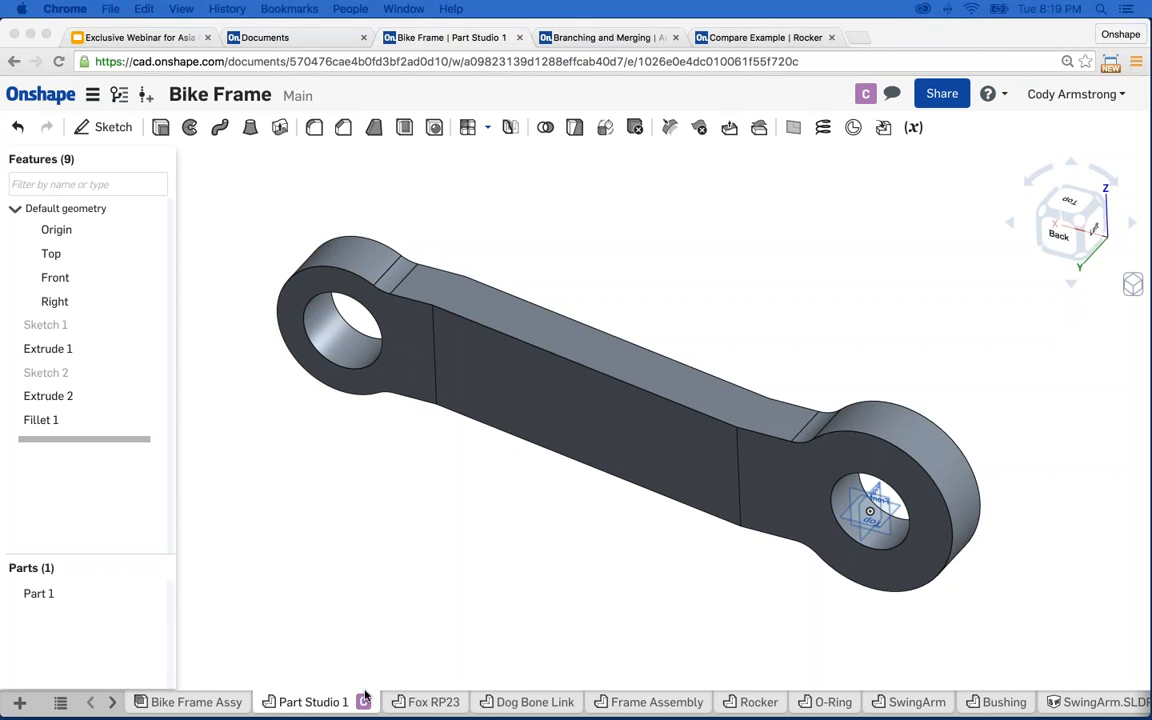
- Orbit the link to inspect the side hollowed by the collaborator's Shell 1
{"action": "left_click", "coordinate": [291, 616]}
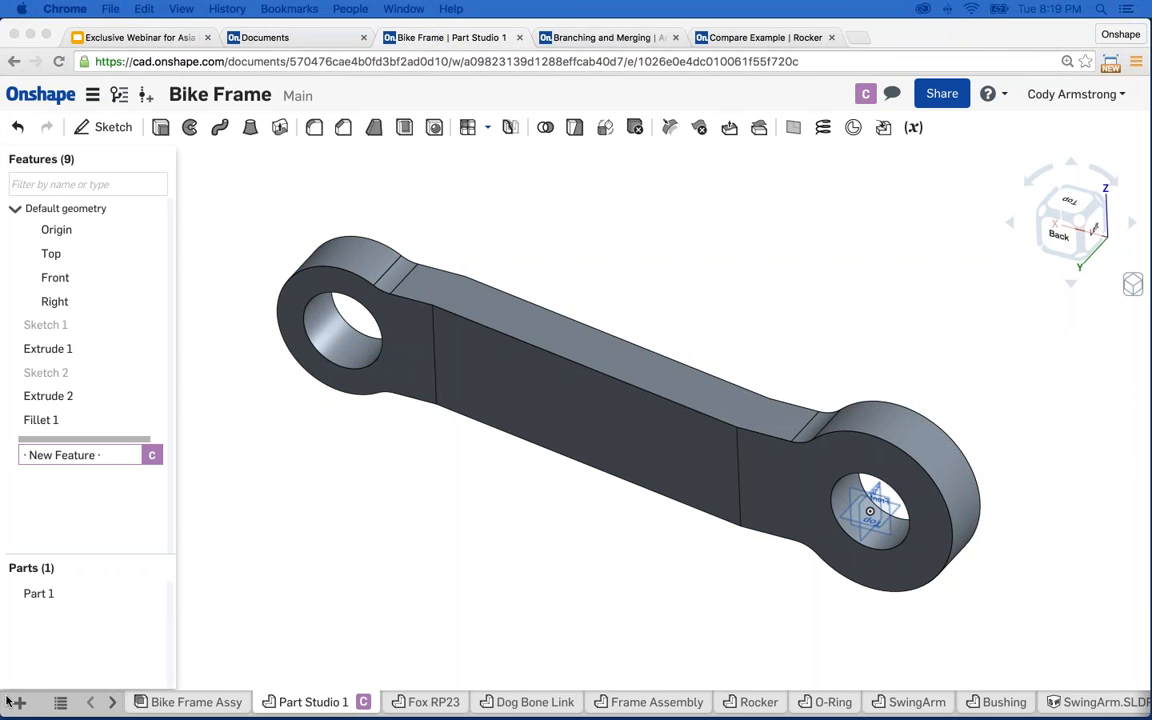
{"action": "left_click", "coordinate": [441, 593]}
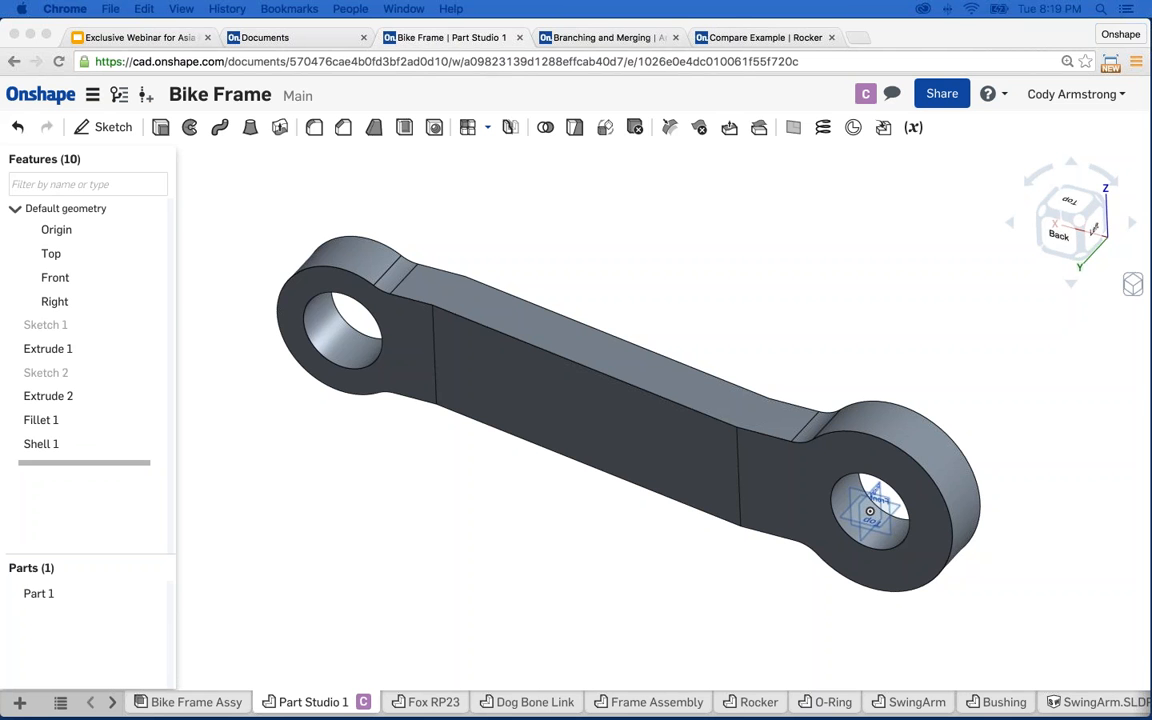
{"action": "mouse_move", "coordinate": [508, 544]}
{"action": "right_mouse_down"}
{"action": "mouse_move", "coordinate": [467, 521]}
{"action": "mouse_move", "coordinate": [329, 514]}
{"action": "mouse_move", "coordinate": [270, 545]}
{"action": "mouse_move", "coordinate": [291, 550]}
{"action": "right_mouse_up"}
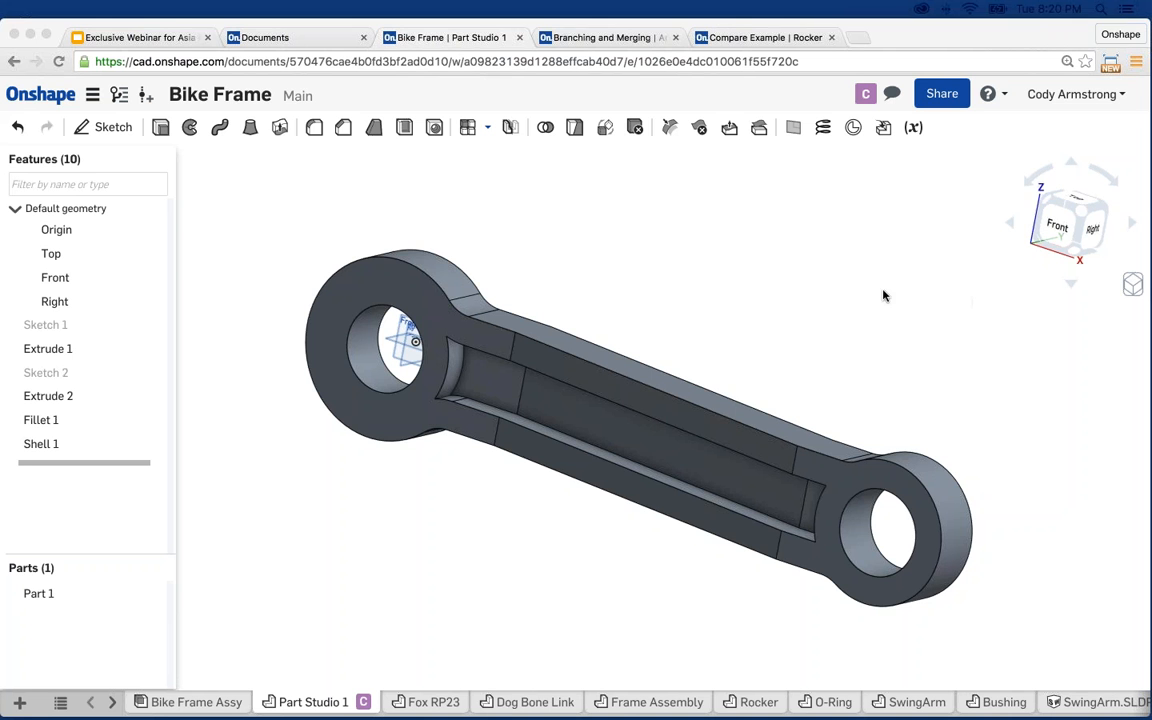
- Reposition the part in view and switch to the Bike Frame Assy assembly
{"action": "left_click", "coordinate": [788, 265]}
{"action": "middle_click_drag", "start_coordinate": [797, 284], "coordinate": [807, 262]}
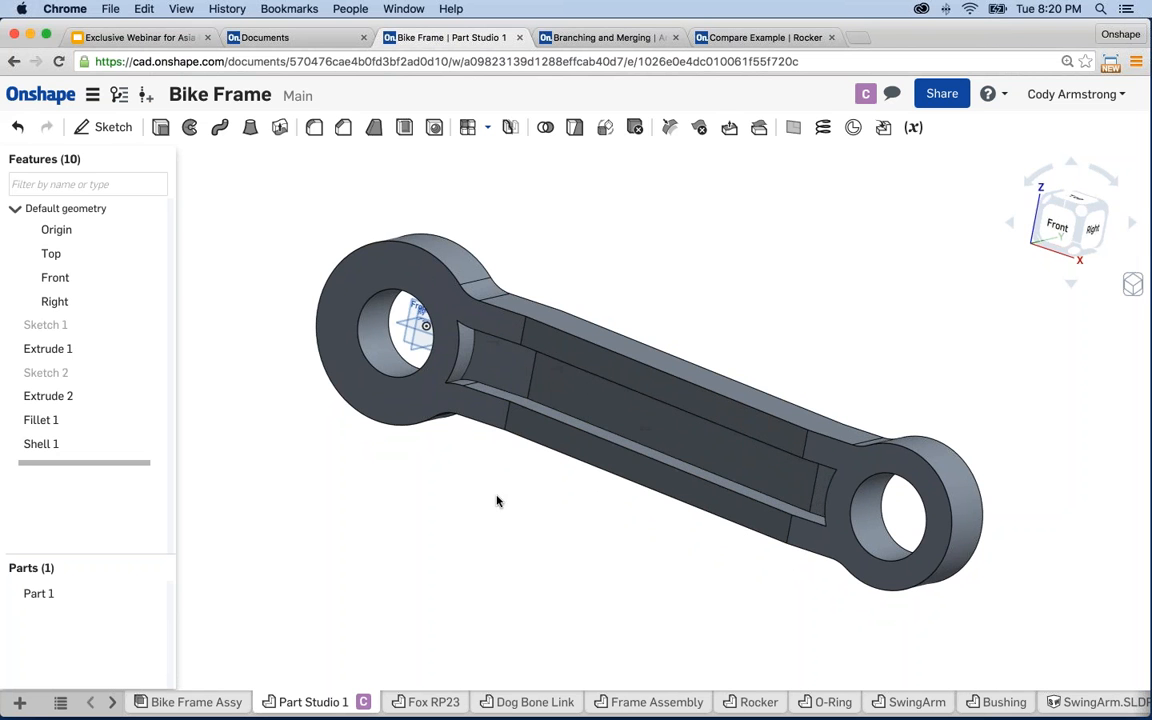
{"action": "middle_click_drag", "start_coordinate": [496, 501], "coordinate": [461, 500]}
{"action": "left_click", "coordinate": [214, 703]}
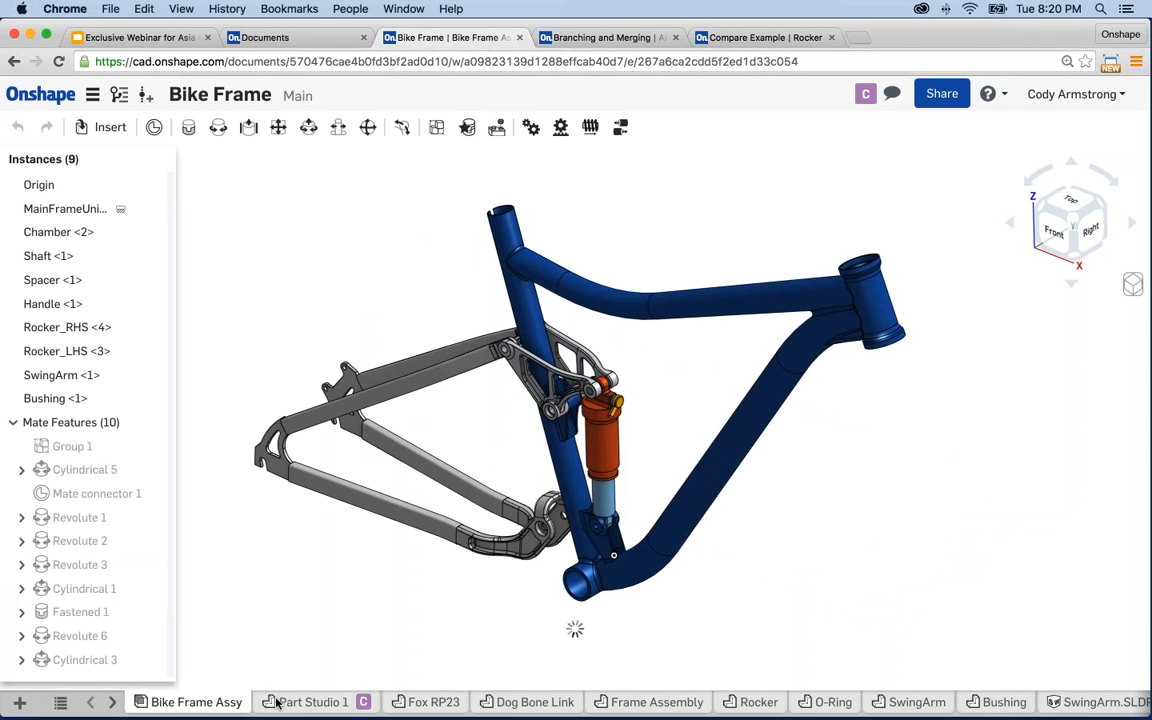
- Go back to Part Studio 1 and pan the hollowed link into a better position
{"action": "left_click", "coordinate": [313, 702]}
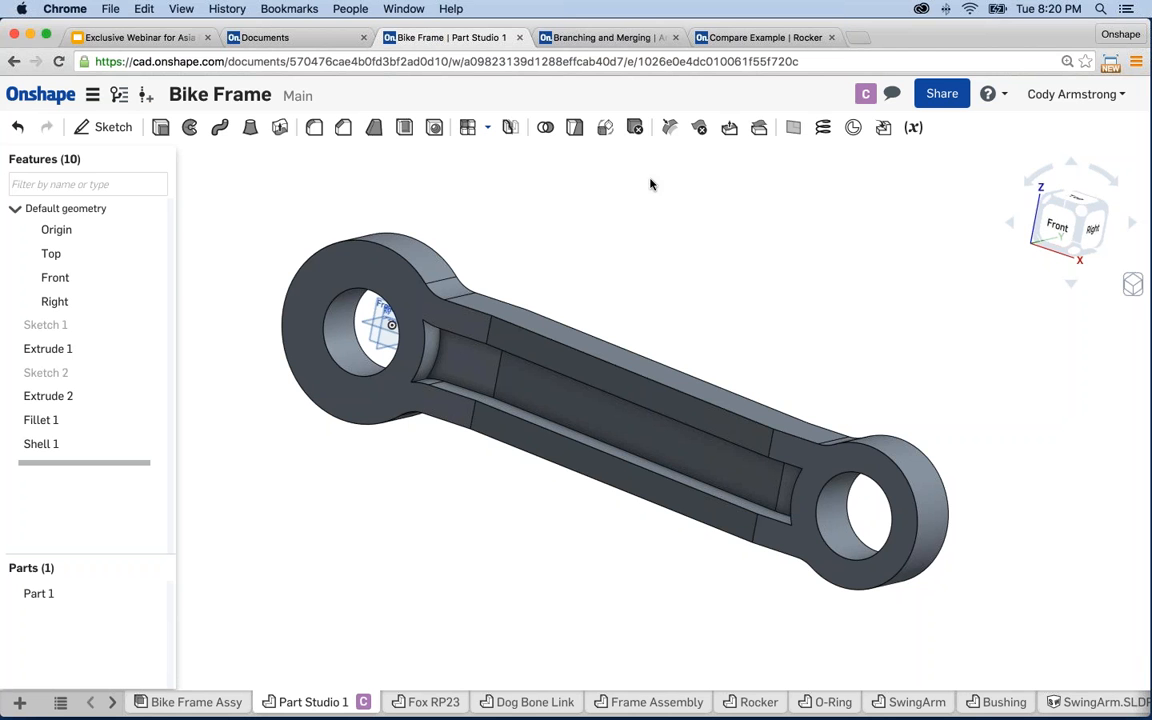
{"action": "middle_click_drag", "start_coordinate": [713, 331], "coordinate": [740, 314]}
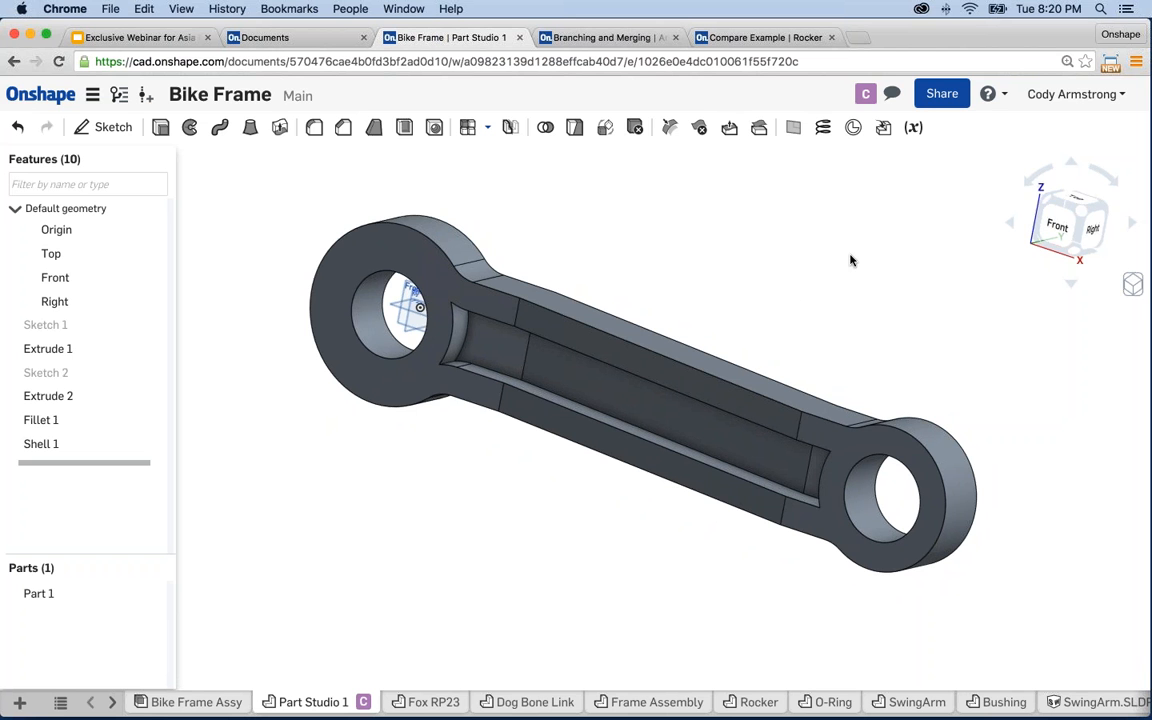
- Share the Bike Frame document with the second colleague's e-mail address
{"action": "left_click", "coordinate": [947, 95]}
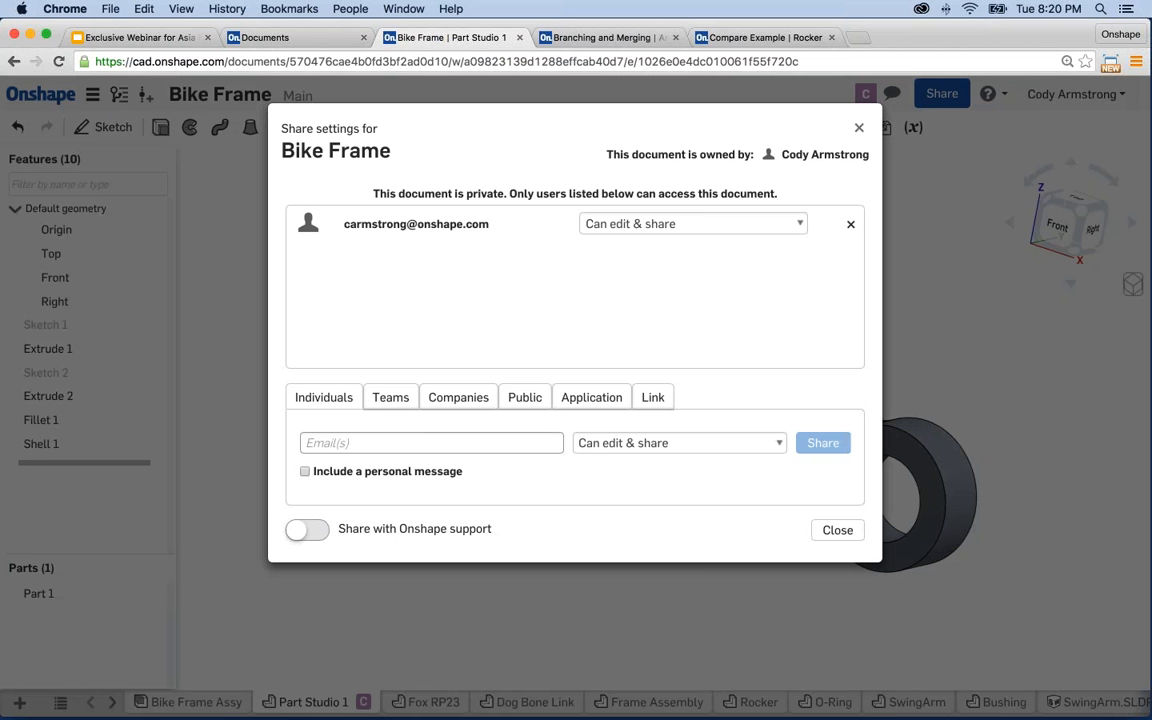
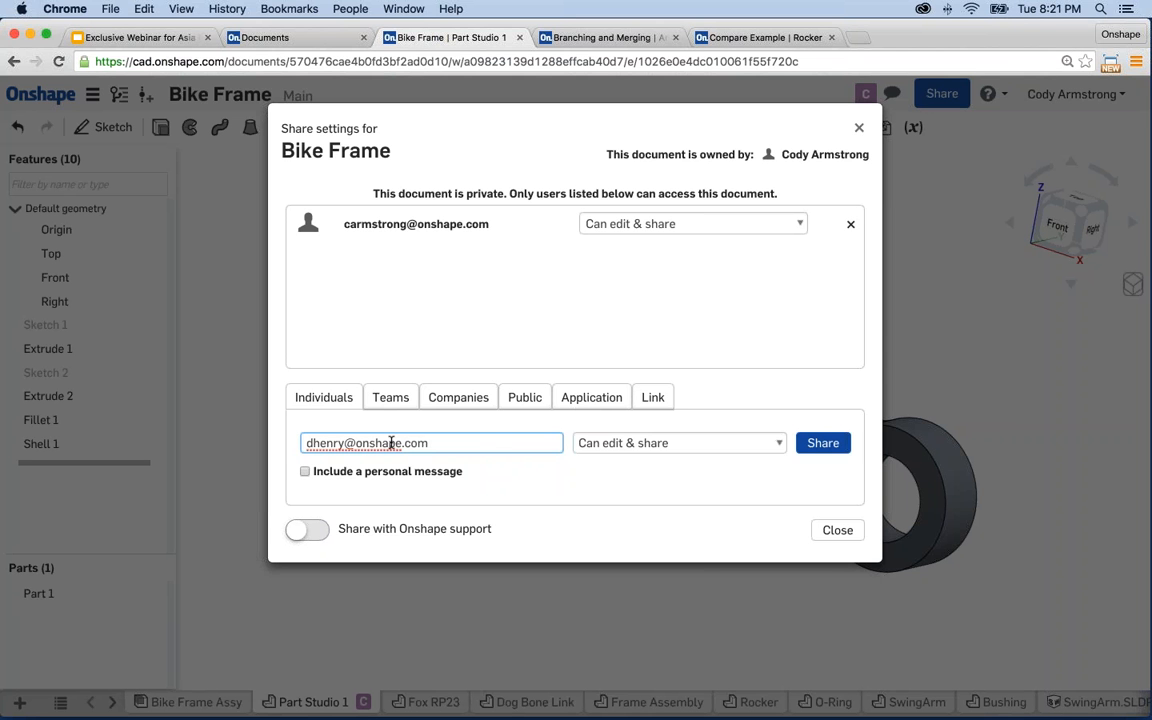
{"action": "key", "text": "Return"}
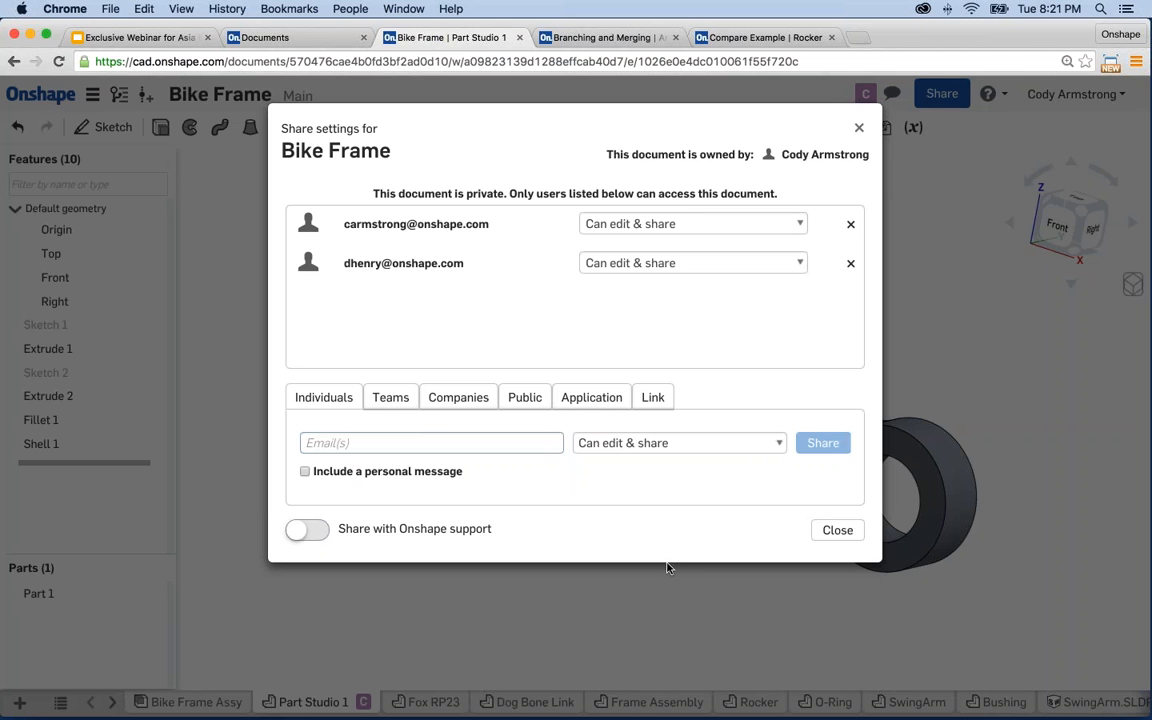
- Close the sharing settings and follow the second collaborator's live view of the part
{"action": "left_click", "coordinate": [820, 532]}
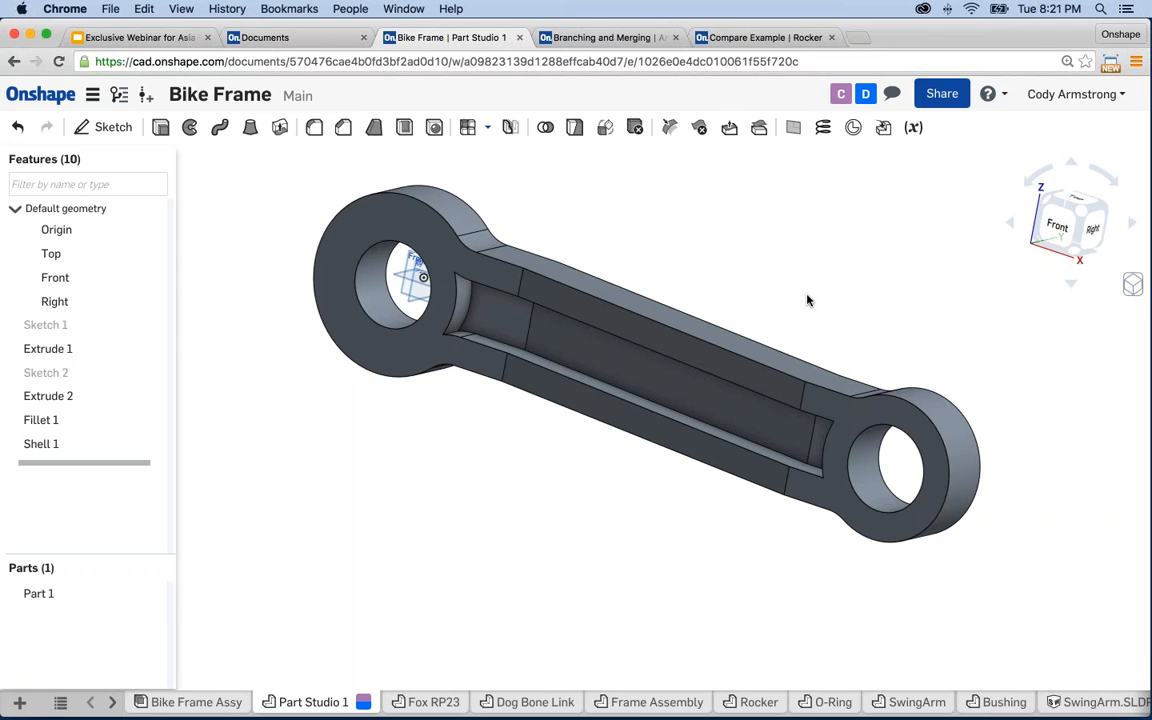
{"action": "left_click", "coordinate": [867, 94]}
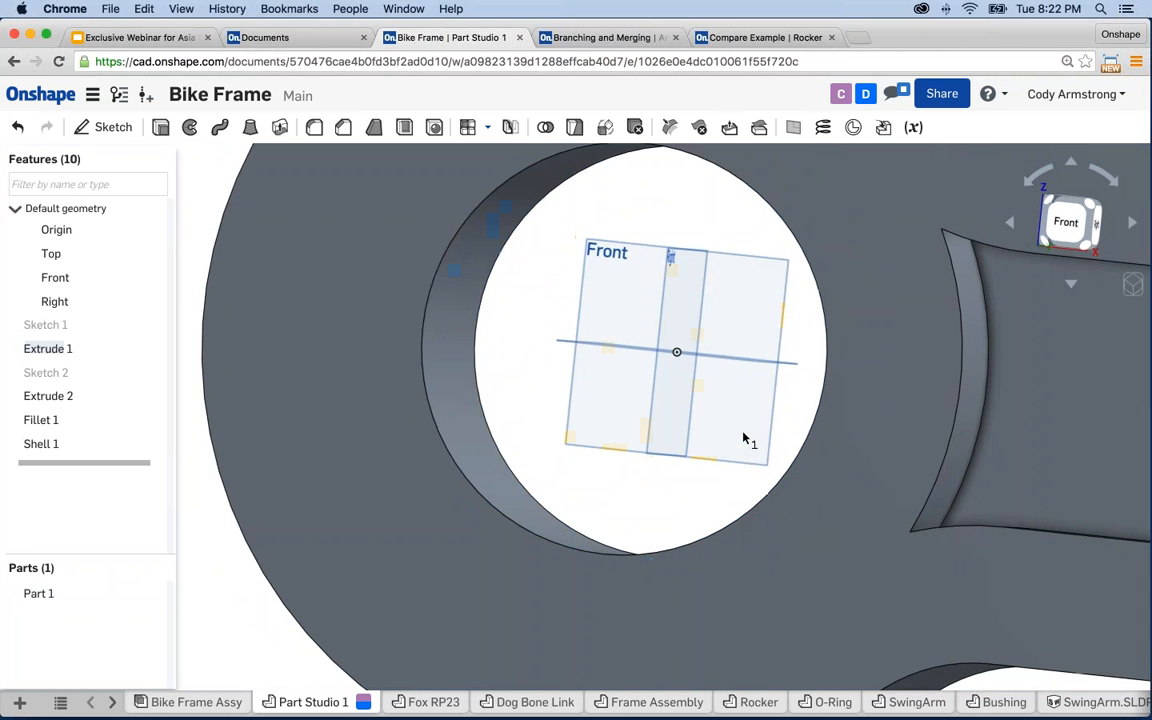
{"action": "scroll", "coordinate": [743, 438], "scroll_direction": "down", "scroll_amount": 2}
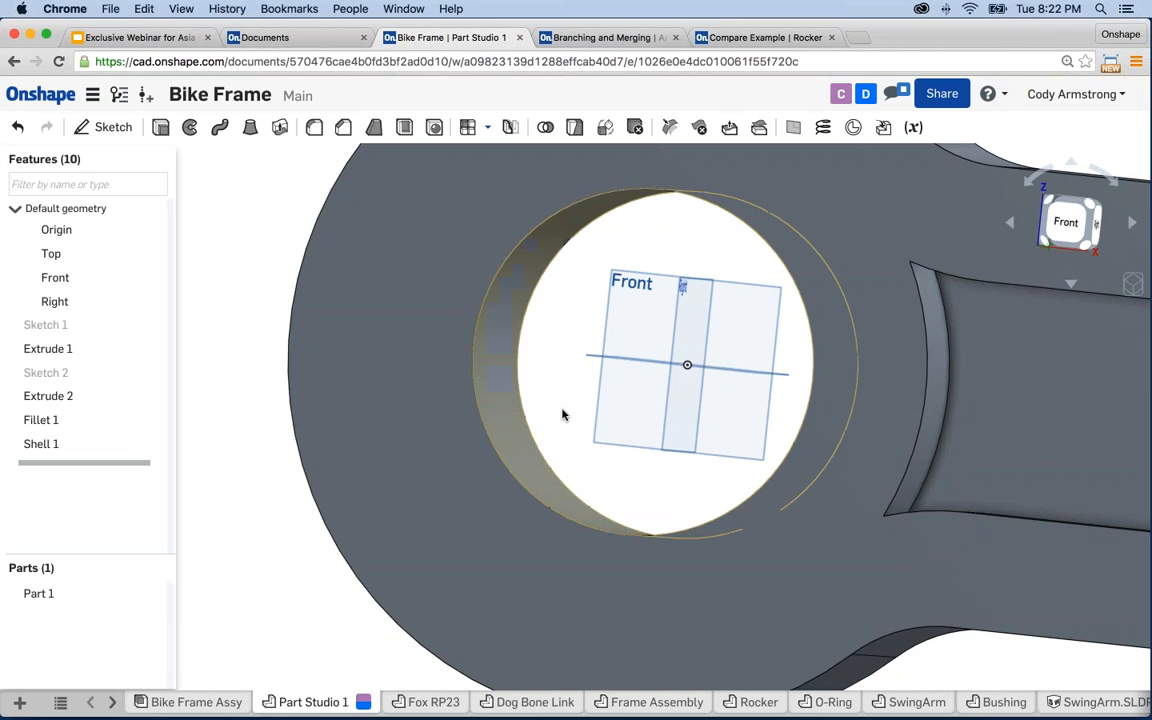
{"action": "scroll", "coordinate": [680, 403], "scroll_direction": "down", "scroll_amount": 3}
{"action": "scroll", "coordinate": [680, 403], "scroll_direction": "down", "scroll_amount": 1}
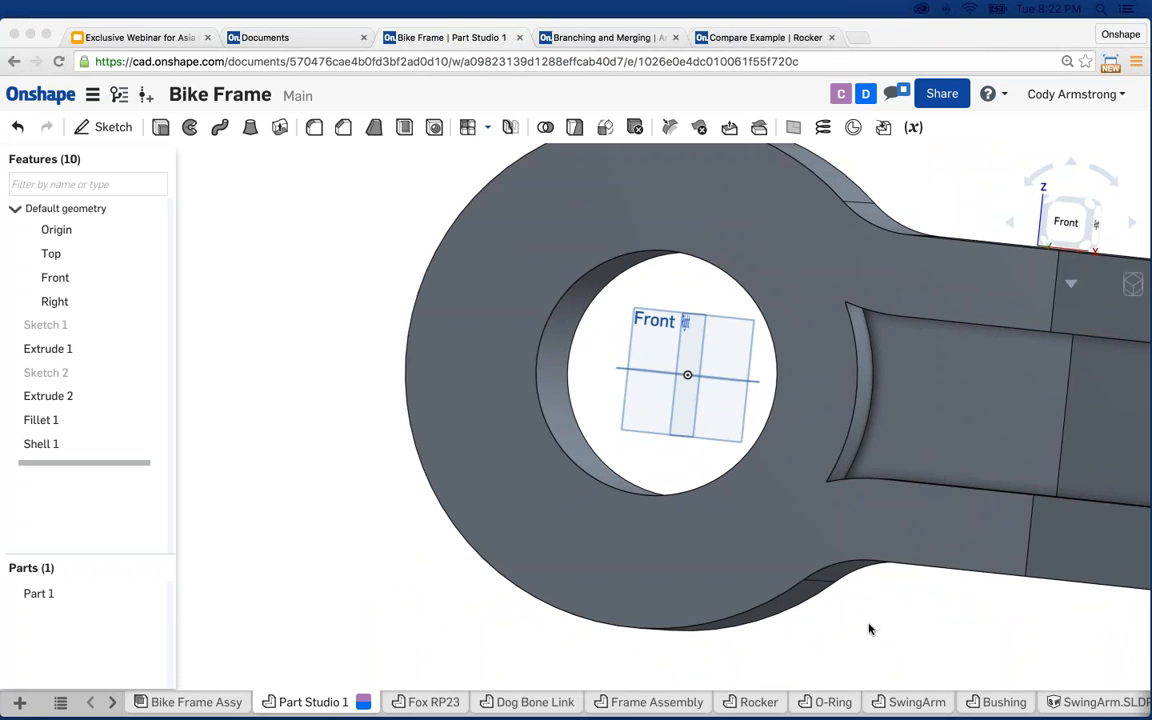
{"action": "left_click", "coordinate": [380, 337]}
{"action": "scroll", "coordinate": [375, 335], "scroll_direction": "down", "scroll_amount": 5}
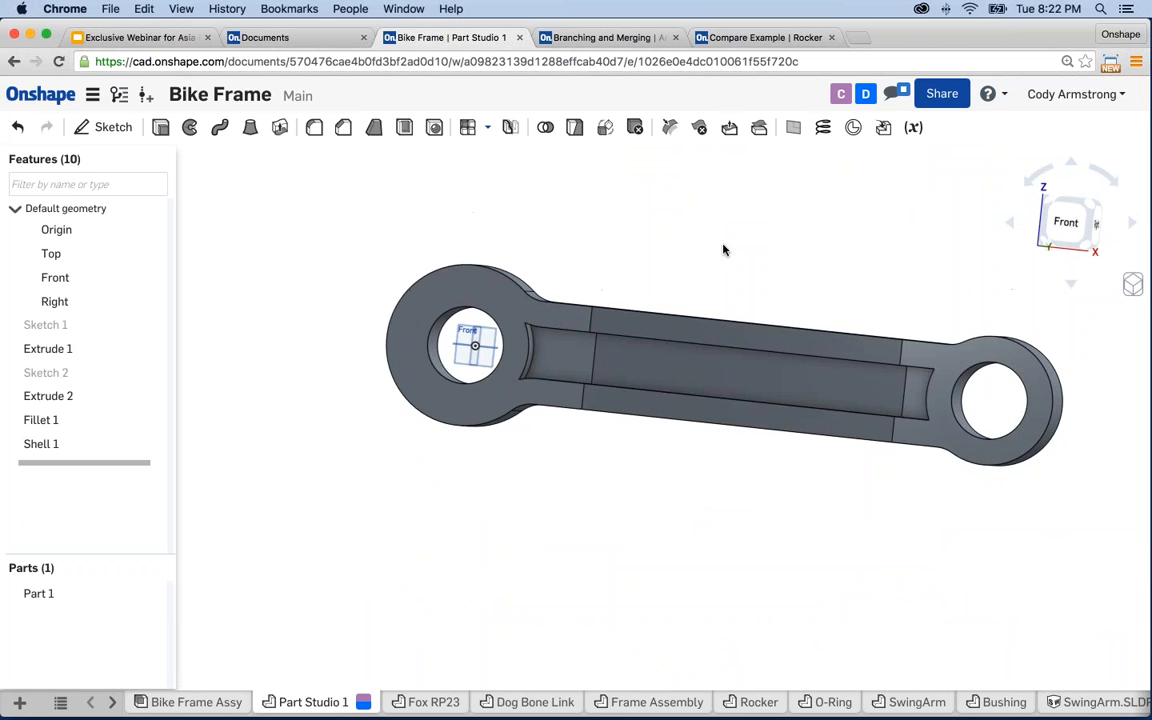
{"action": "right_click_drag", "start_coordinate": [725, 249], "coordinate": [815, 370]}
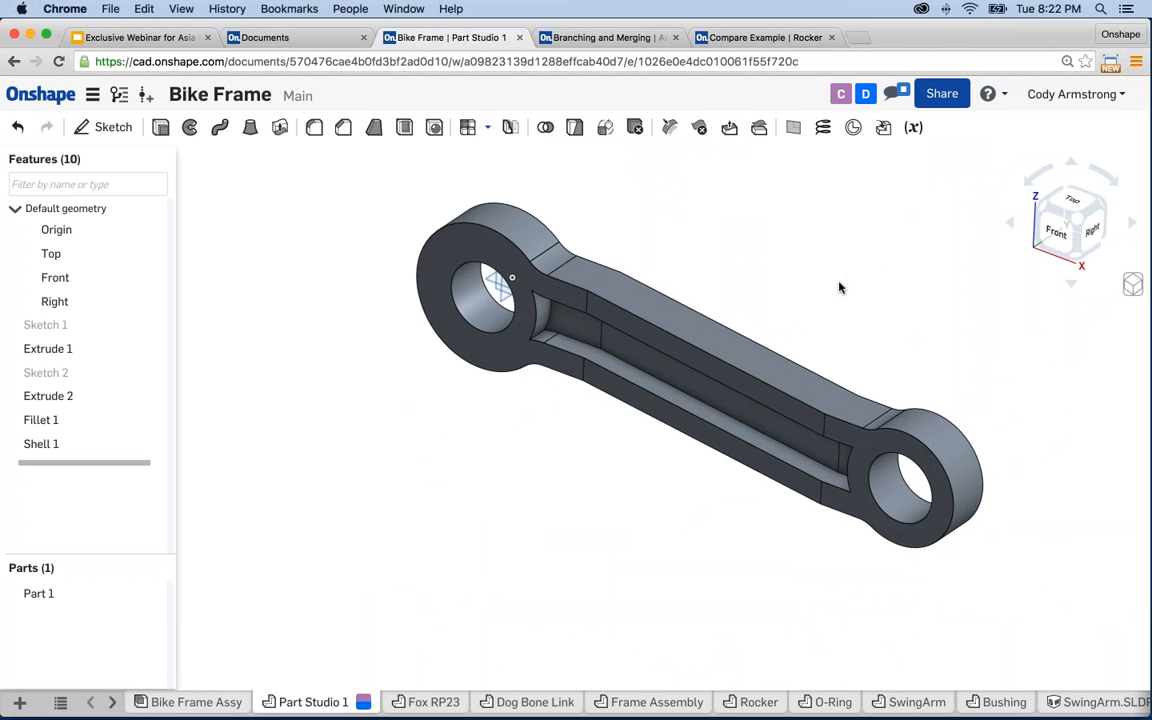
{"action": "scroll", "coordinate": [800, 342], "scroll_direction": "up", "scroll_amount": 5}
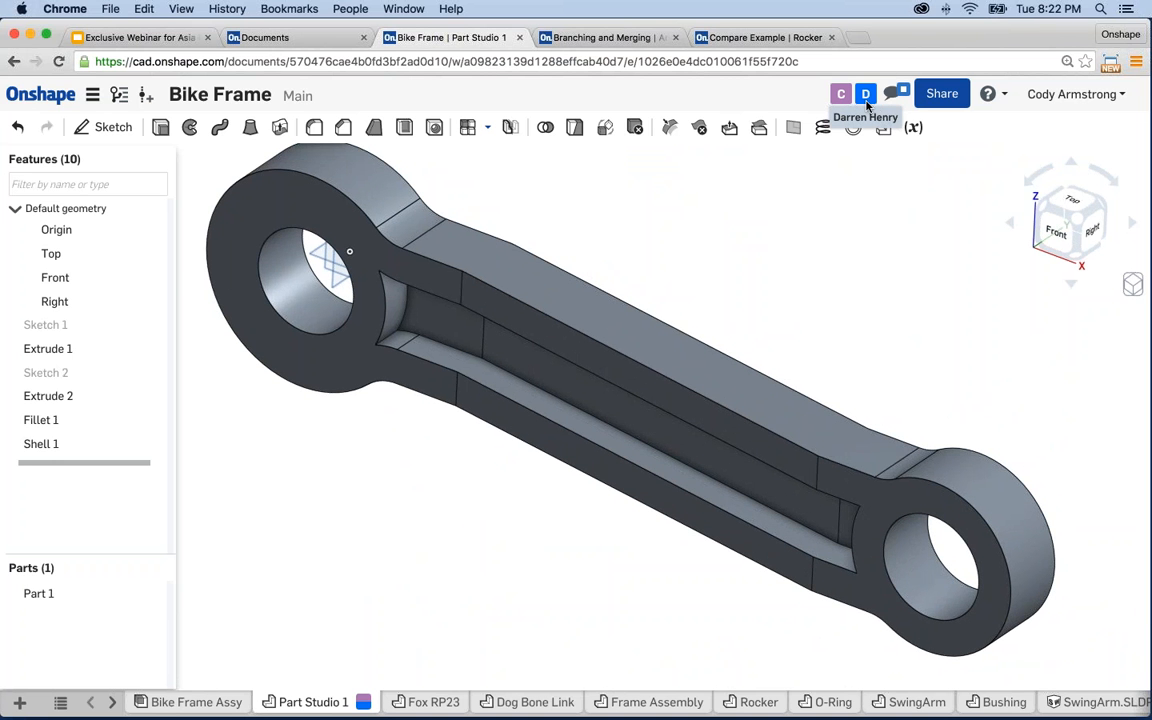
- Show the document comments and zoom to the Extrude 1 hole face the fillet comment references
{"action": "left_click", "coordinate": [893, 95]}
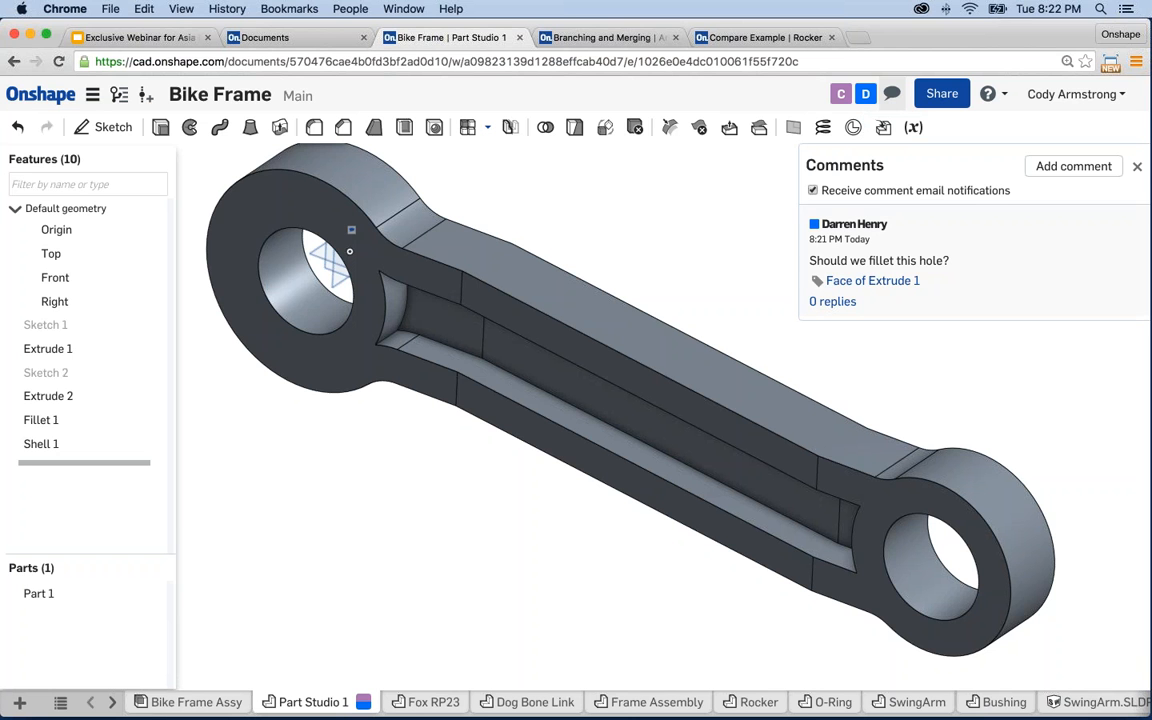
{"action": "middle_click_drag", "start_coordinate": [513, 260], "coordinate": [547, 280]}
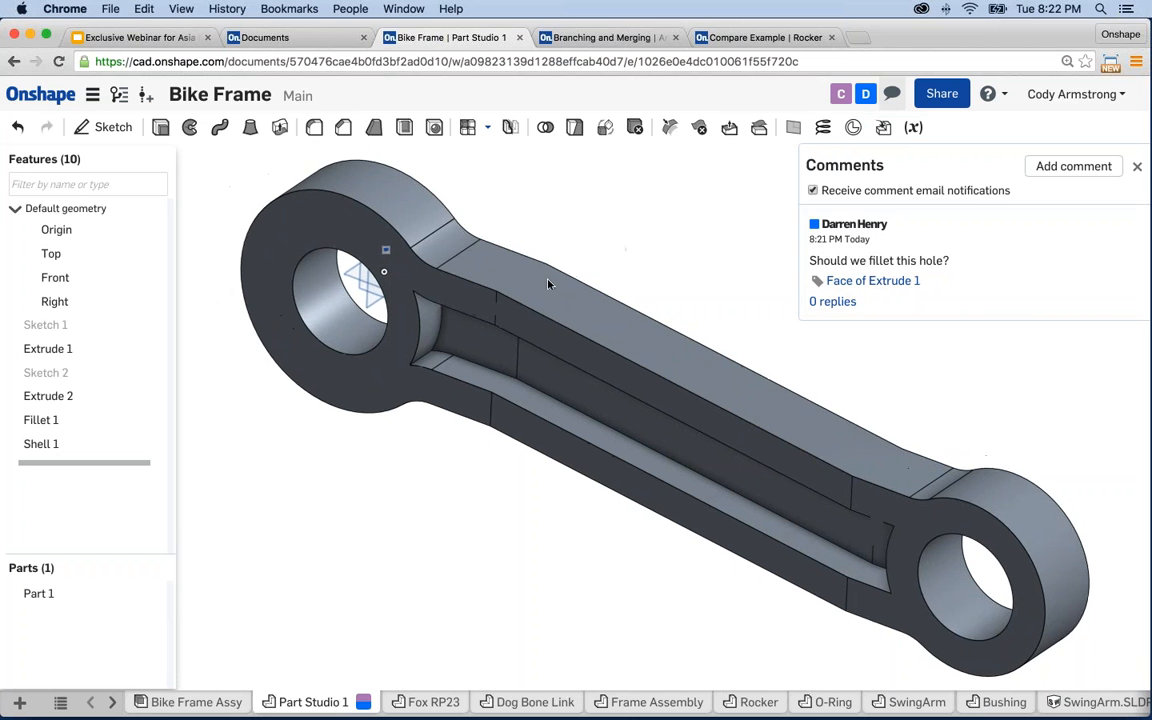
{"action": "mouse_move", "coordinate": [558, 216]}
{"action": "right_mouse_down"}
{"action": "mouse_move", "coordinate": [463, 180]}
{"action": "mouse_move", "coordinate": [380, 183]}
{"action": "mouse_move", "coordinate": [388, 205]}
{"action": "right_mouse_up"}
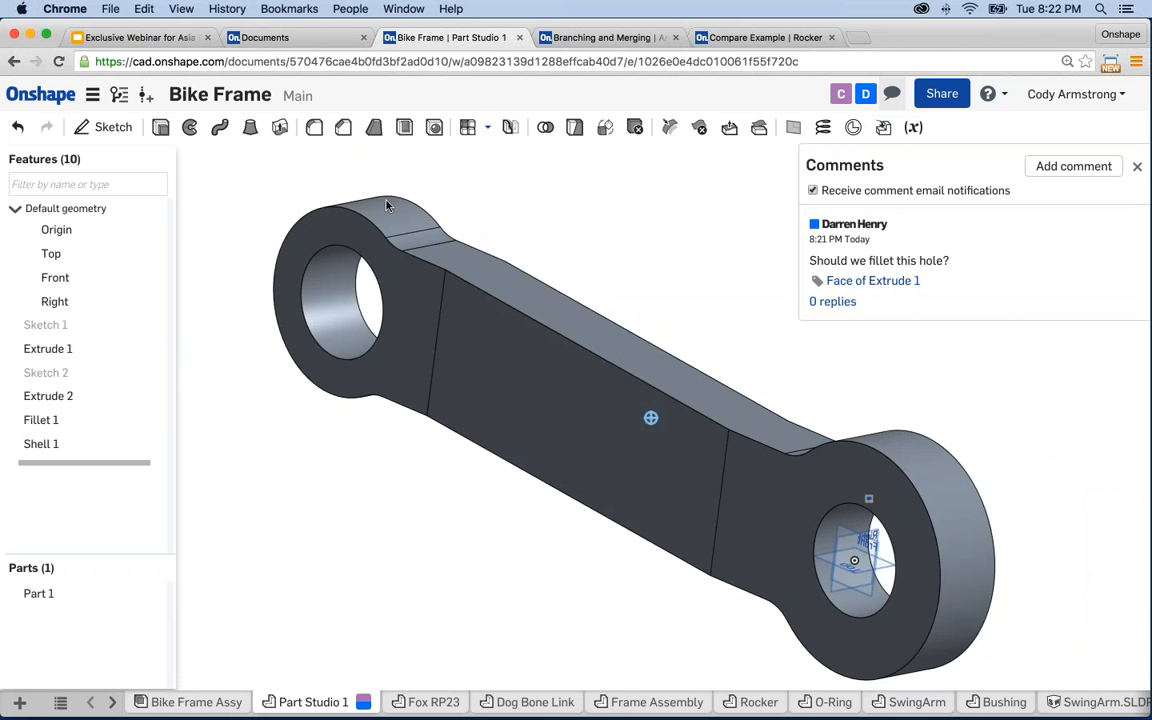
{"action": "left_click", "coordinate": [866, 282]}
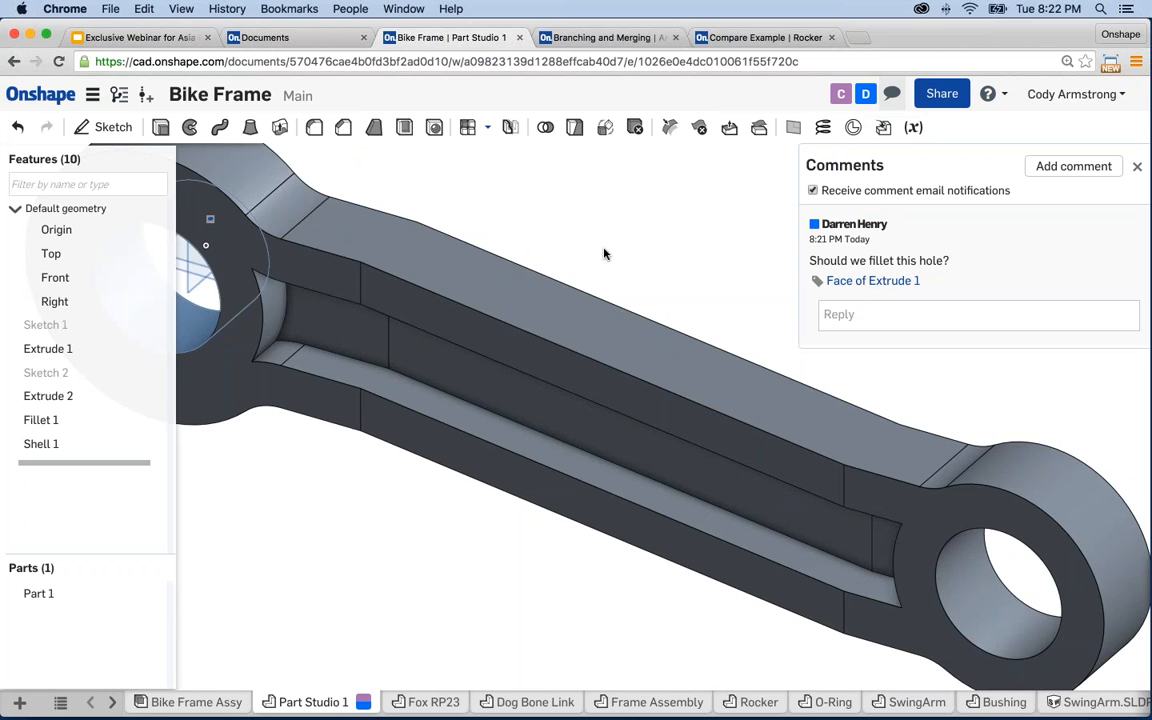
{"action": "middle_click_drag", "start_coordinate": [571, 239], "coordinate": [714, 268]}
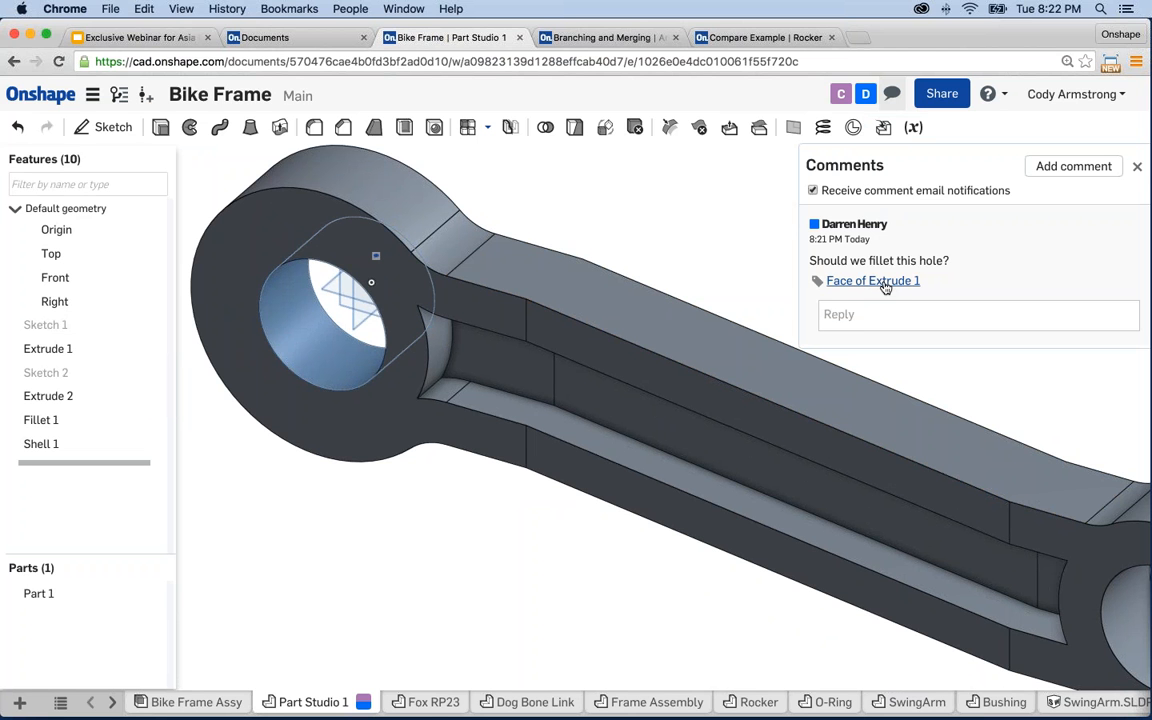
- Reply 'No its fine' to the 'Should we fillet this hole?' comment
{"action": "left_click", "coordinate": [898, 318]}
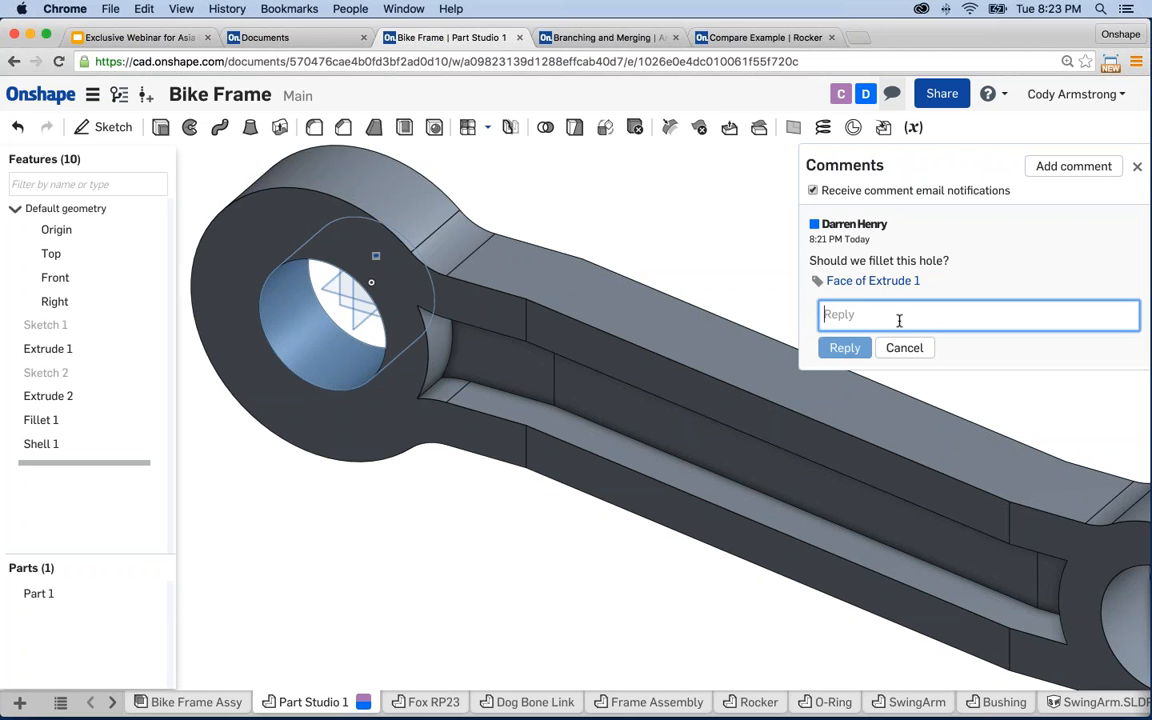
{"action": "type", "text": "No its fine"}
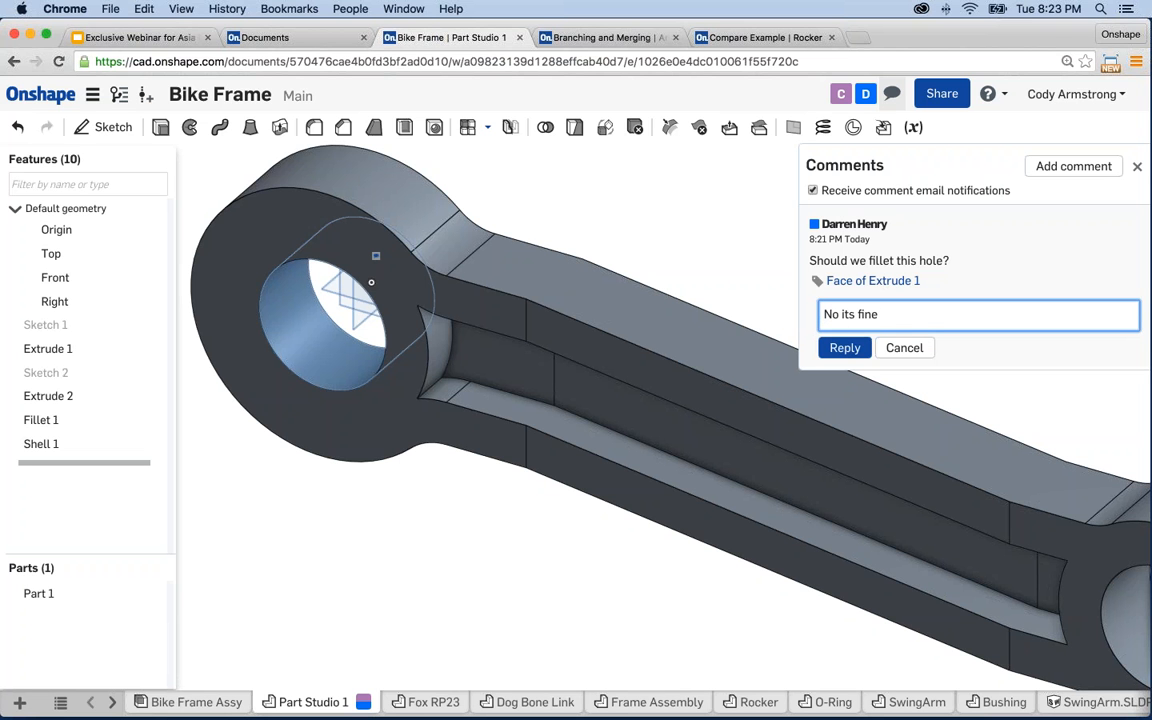
{"action": "key", "text": "Return"}
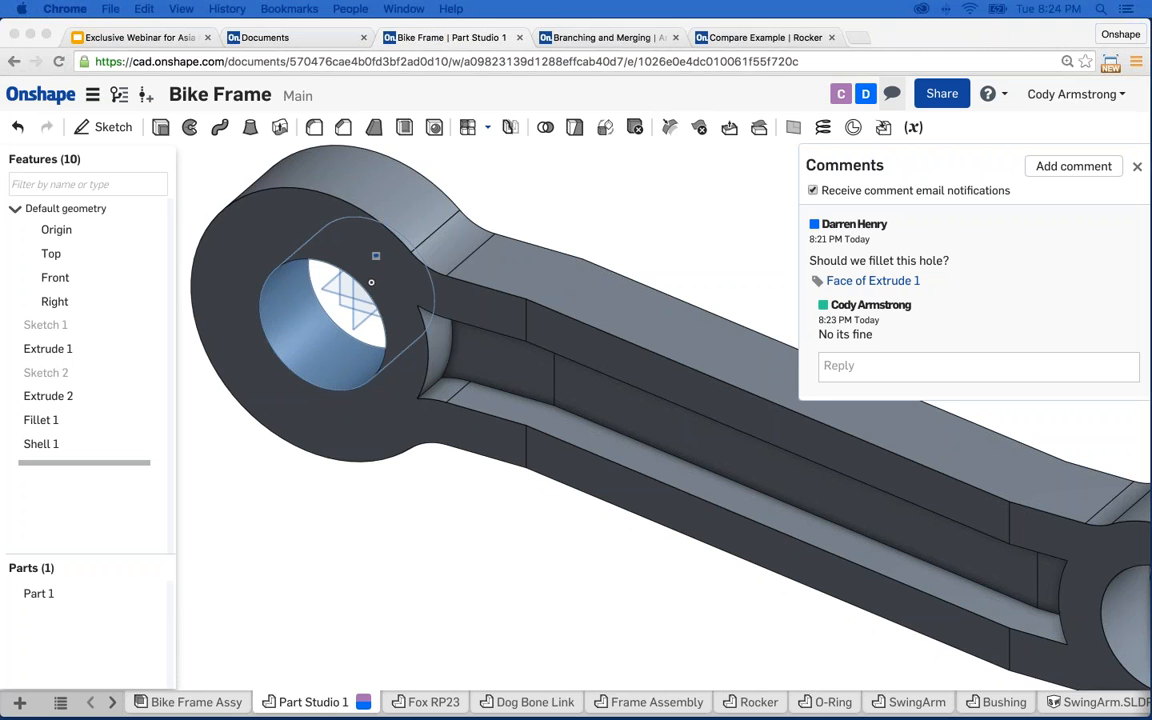
{"action": "scroll", "coordinate": [526, 548], "scroll_direction": "down", "scroll_amount": 1}
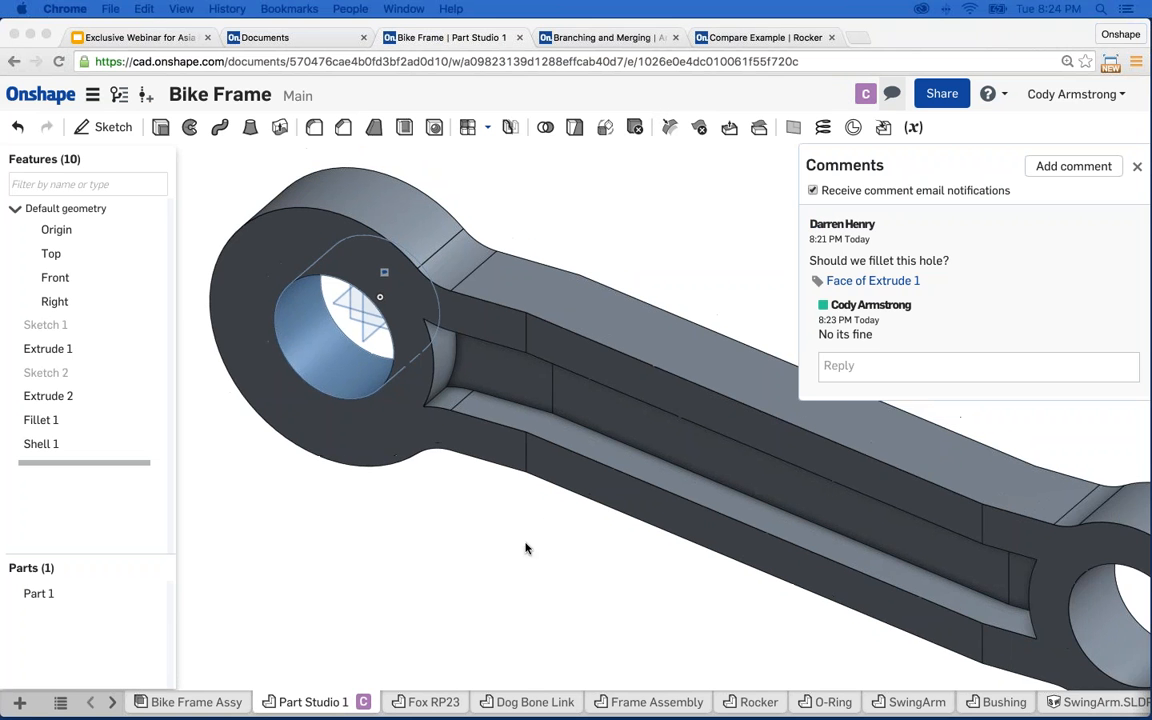
{"action": "scroll", "coordinate": [534, 517], "scroll_direction": "down", "scroll_amount": 2}
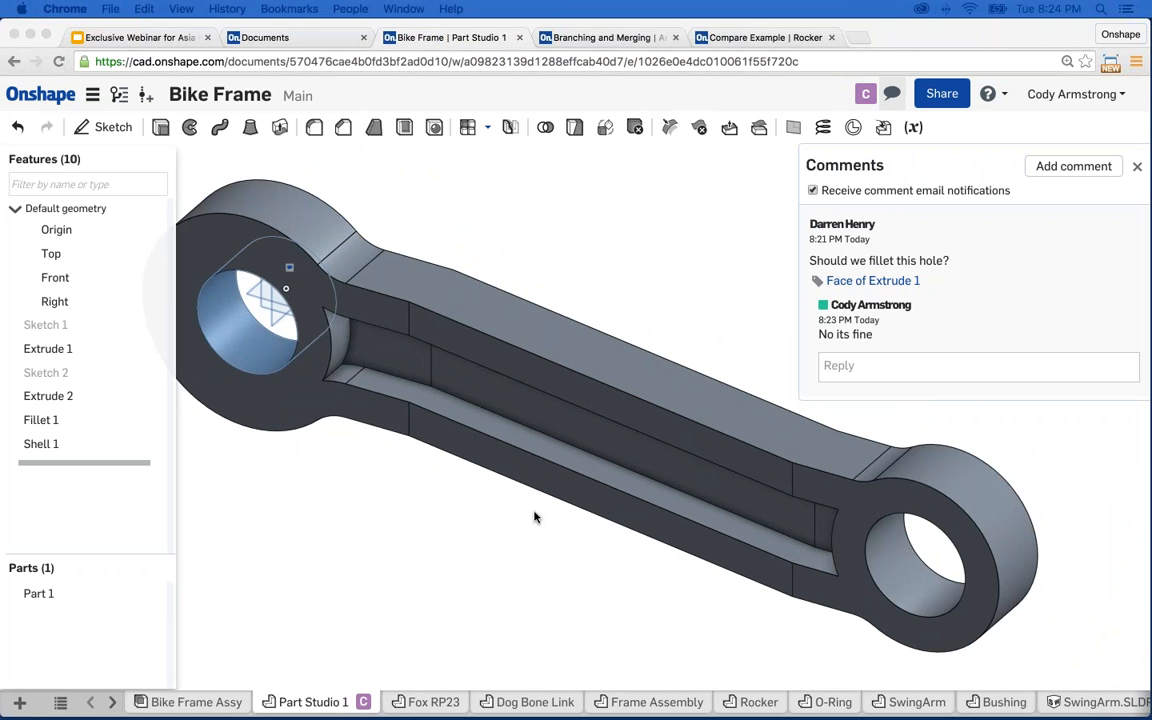
- Switch to the Bike Frame Assy tab and zoom and orbit the full frame
{"action": "left_click", "coordinate": [201, 704]}
{"action": "left_click", "coordinate": [201, 704]}
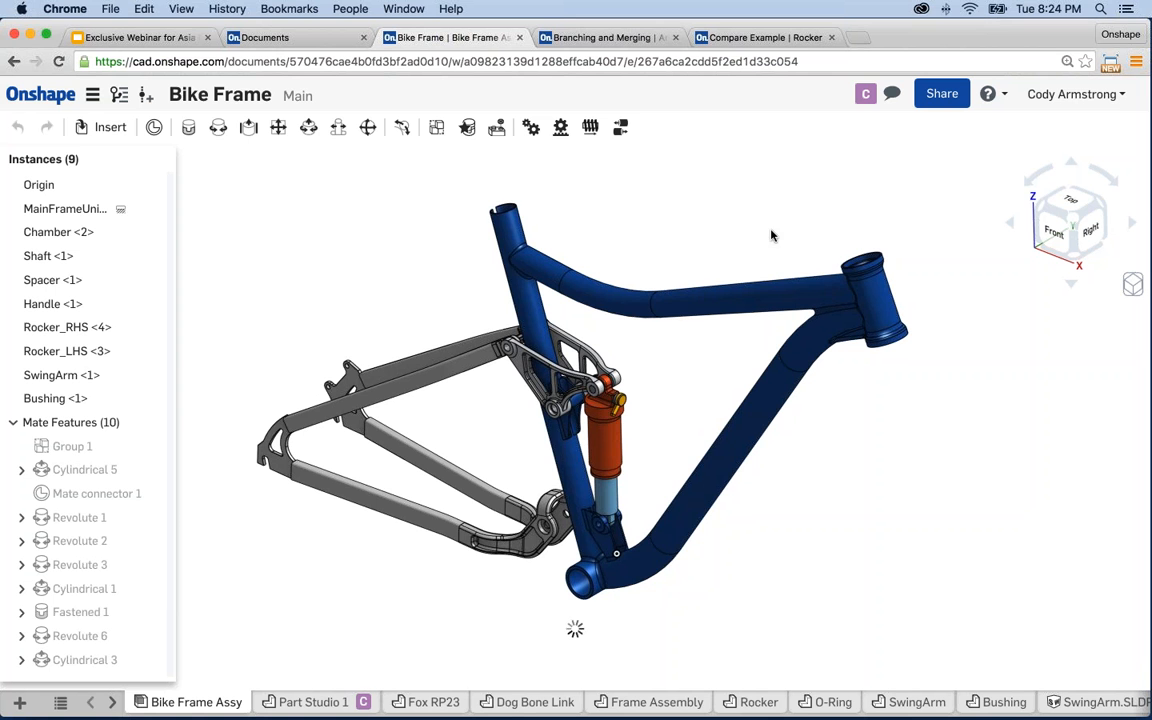
{"action": "scroll", "coordinate": [655, 425], "scroll_direction": "up", "scroll_amount": 5}
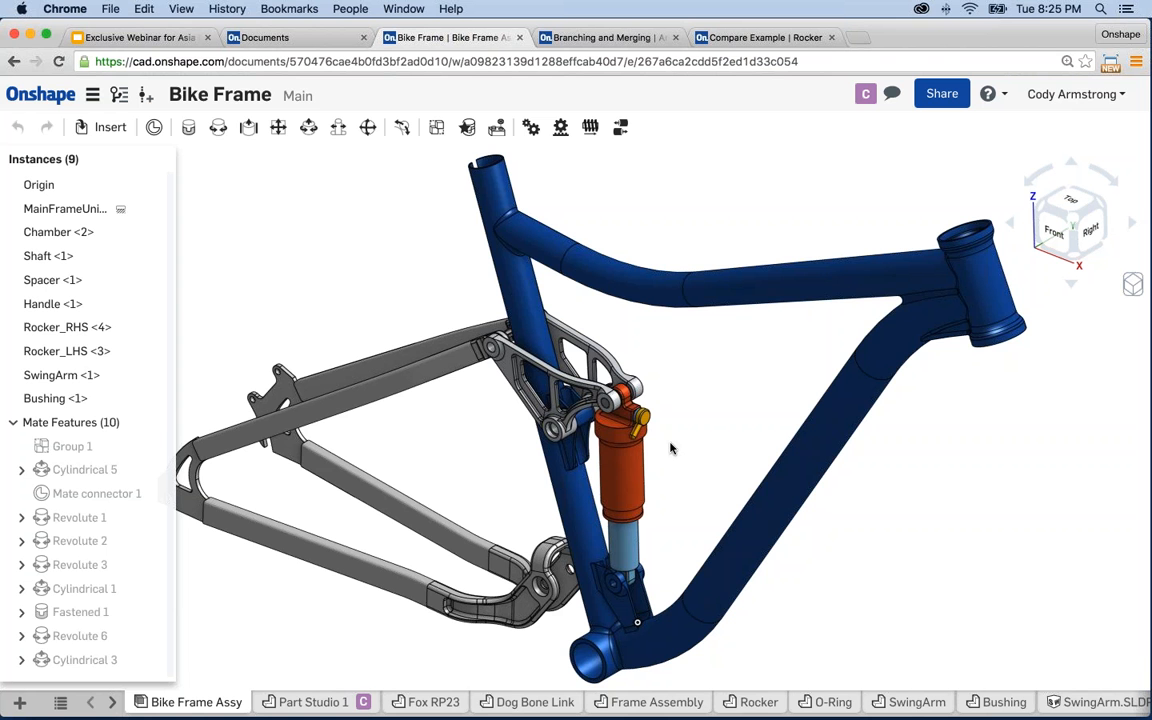
{"action": "right_click_drag", "start_coordinate": [368, 303], "coordinate": [368, 278]}
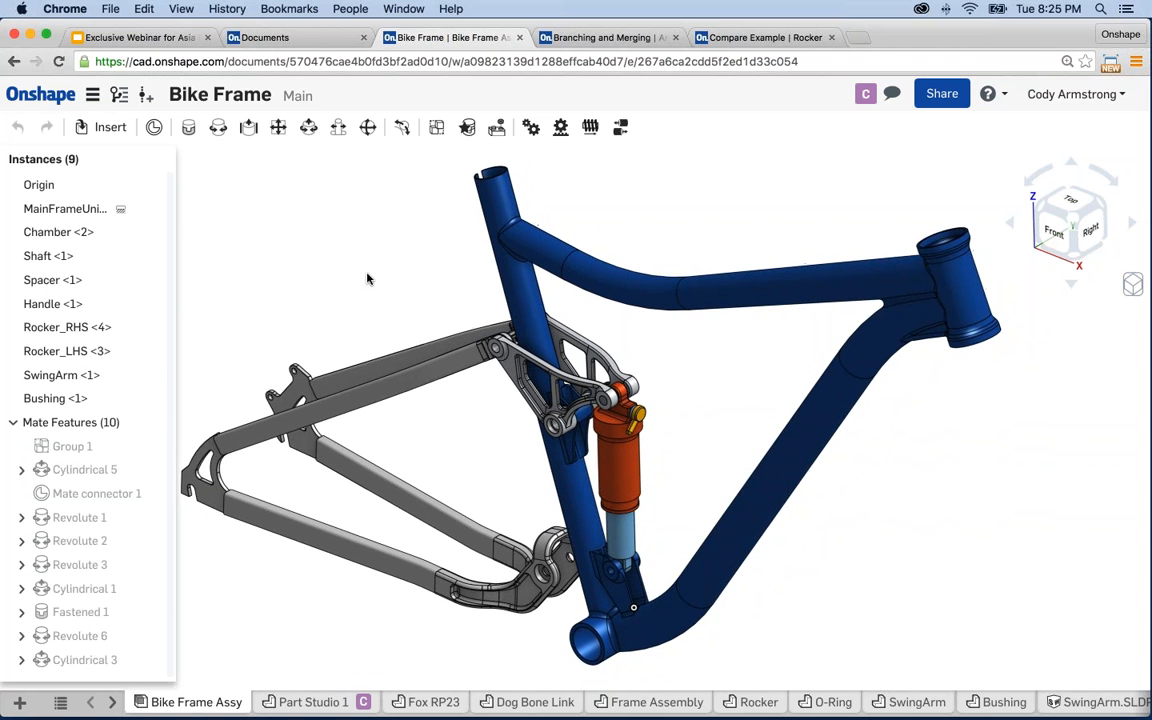
- Insert the Lower Link part from Dog Bone Link and place it inside the frame
{"action": "left_click", "coordinate": [112, 128]}
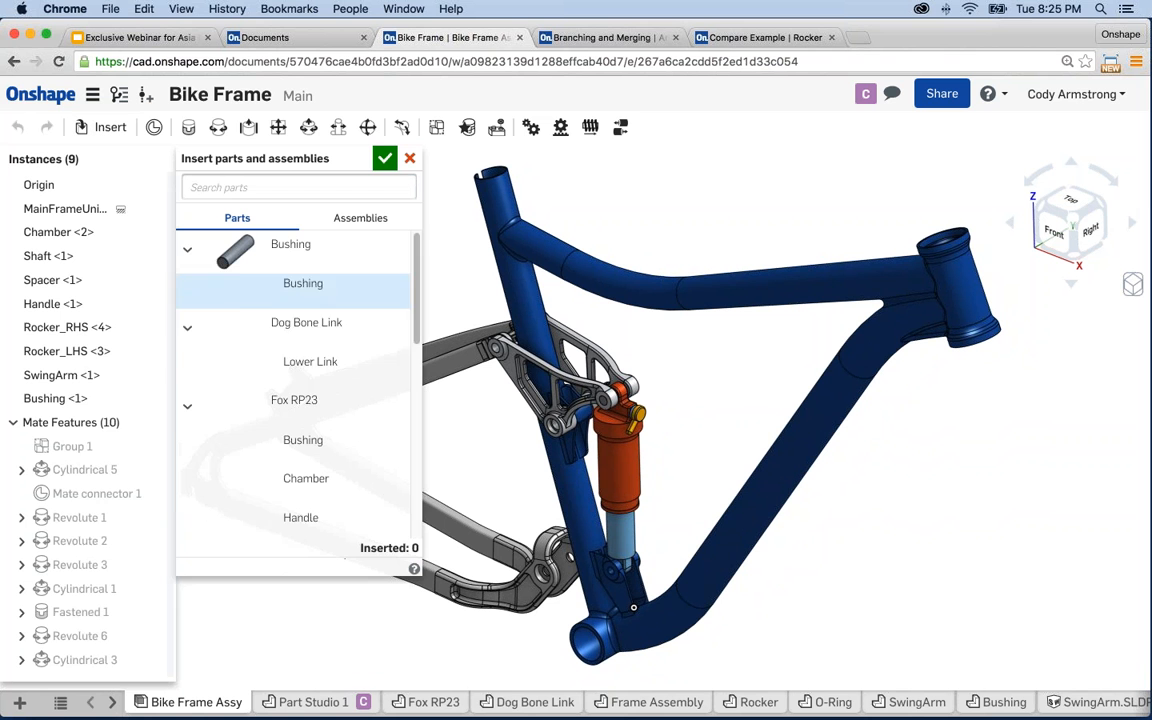
{"action": "left_click", "coordinate": [314, 369]}
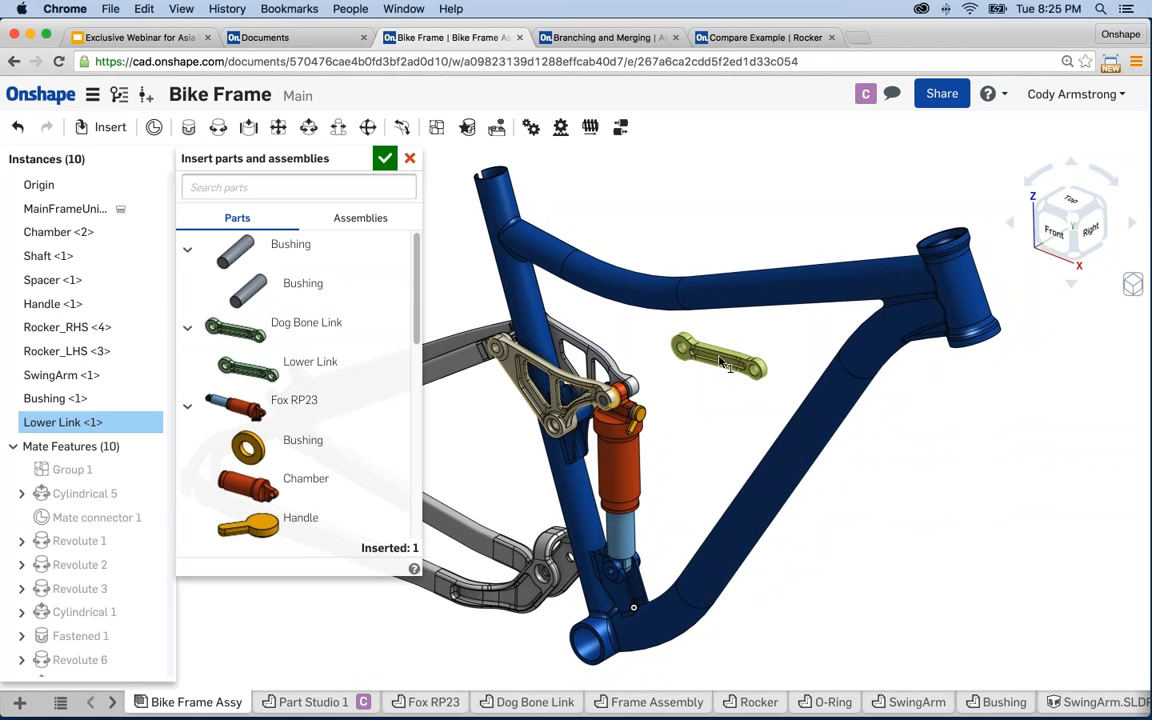
{"action": "left_click", "coordinate": [722, 362]}
{"action": "left_click", "coordinate": [385, 158]}
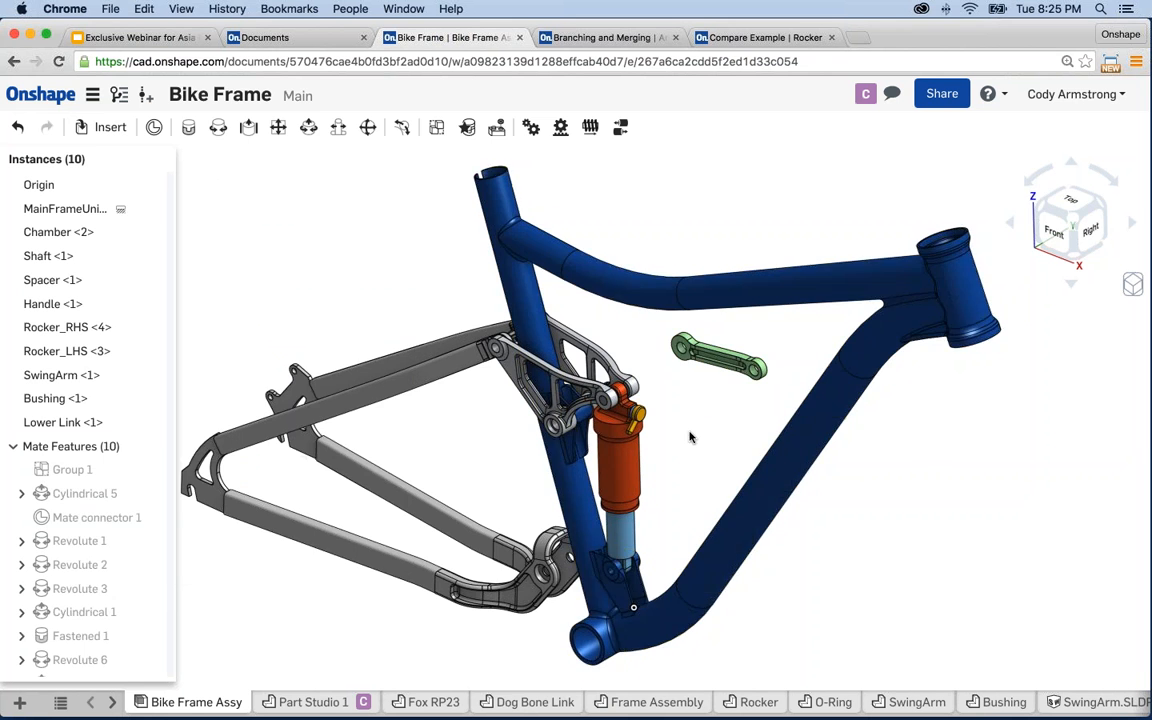
{"action": "right_click_drag", "start_coordinate": [690, 437], "coordinate": [667, 407]}
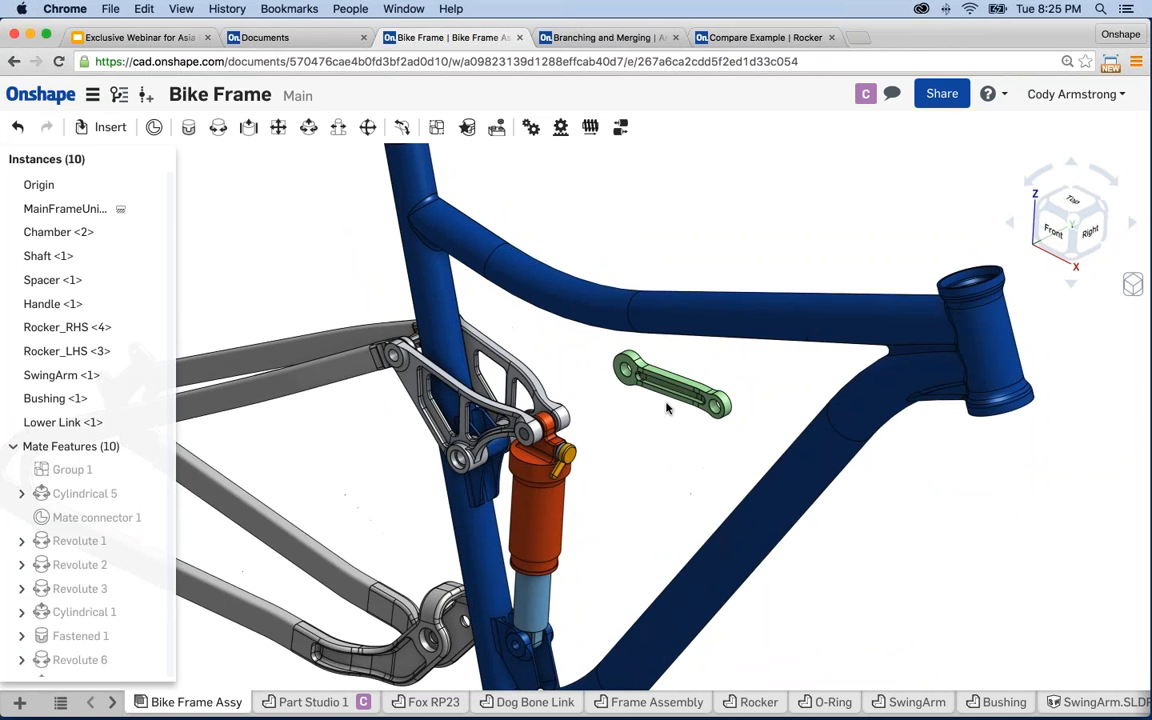
{"action": "left_click_drag", "start_coordinate": [667, 407], "coordinate": [688, 423]}
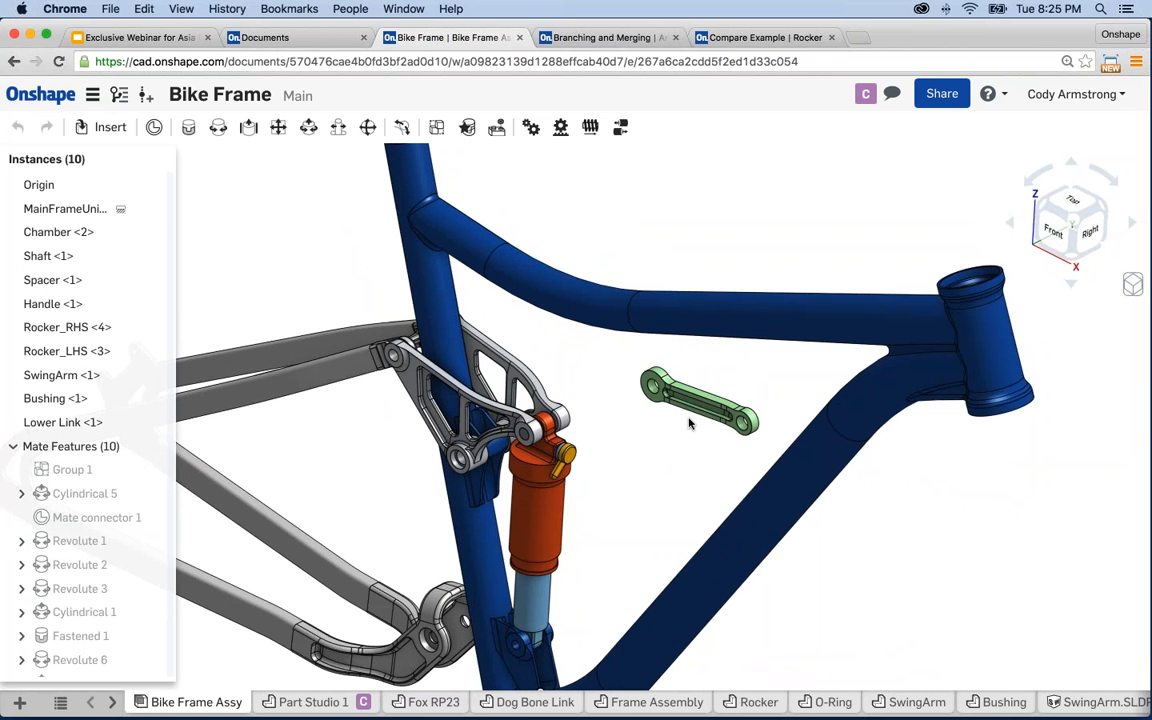
{"action": "right_click_drag", "start_coordinate": [688, 423], "coordinate": [618, 418]}
{"action": "scroll", "coordinate": [751, 452], "scroll_direction": "up", "scroll_amount": 5}
{"action": "left_click", "coordinate": [761, 345]}
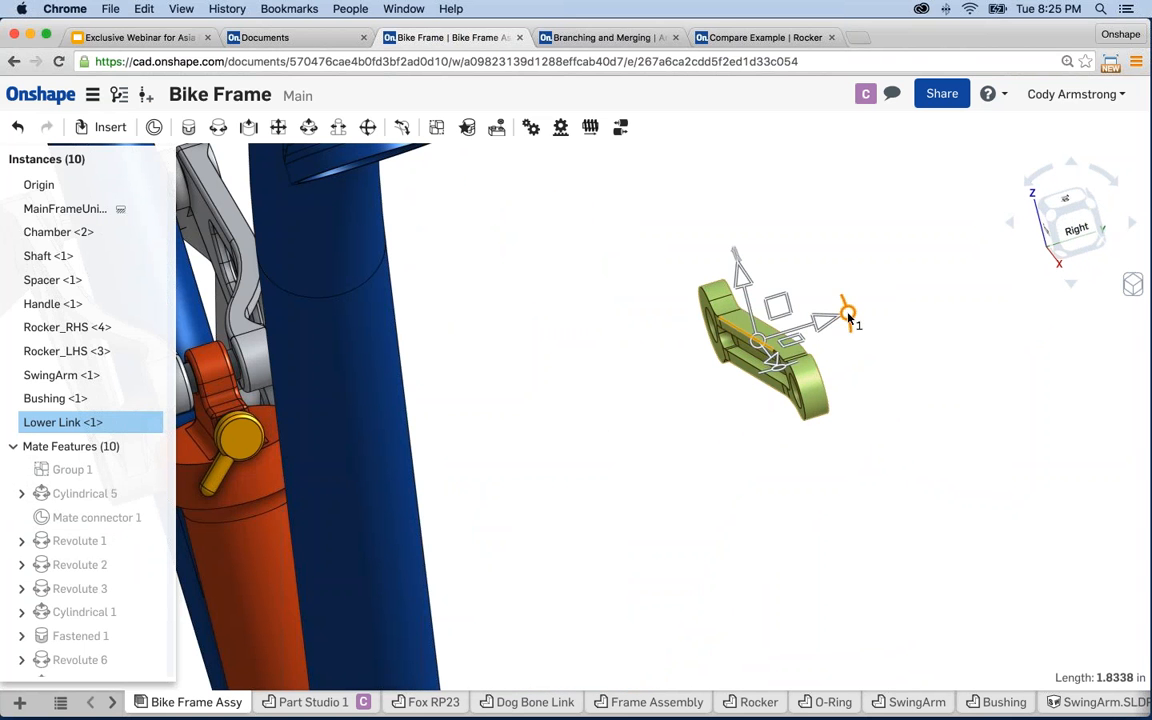
- Rotate the Lower Link more upright and move it toward the frame
{"action": "left_click_drag", "start_coordinate": [848, 318], "coordinate": [676, 363]}
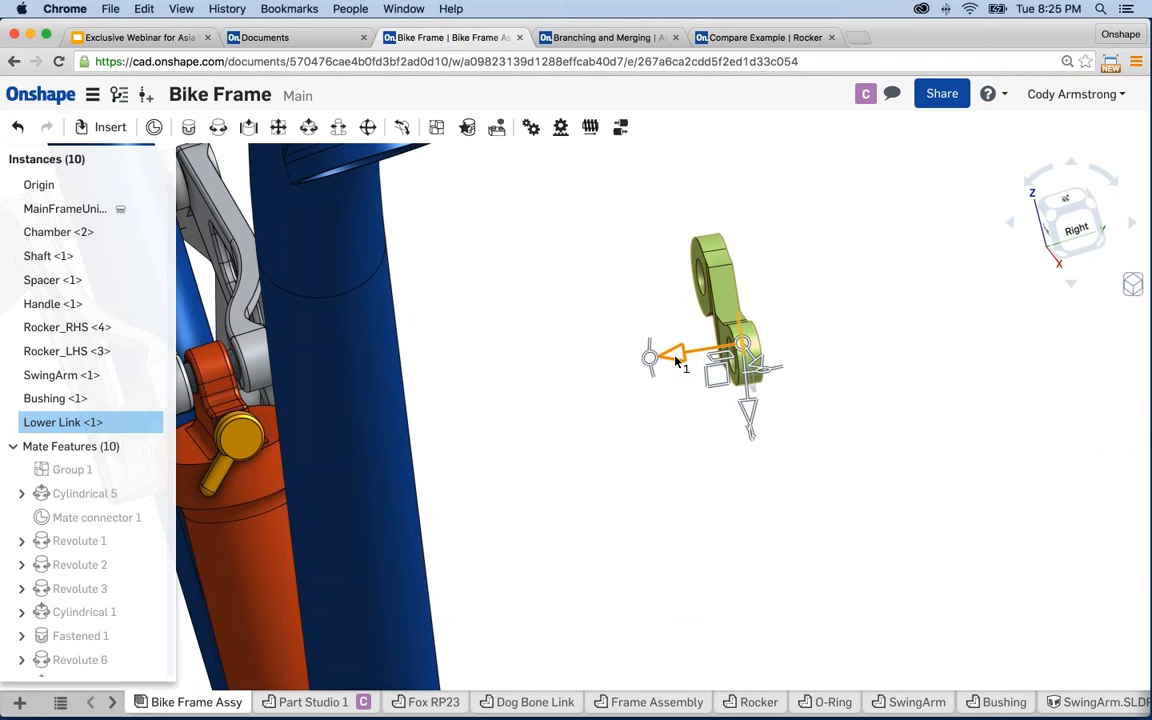
{"action": "left_click", "coordinate": [641, 330]}
{"action": "left_click_drag", "start_coordinate": [722, 299], "coordinate": [697, 342]}
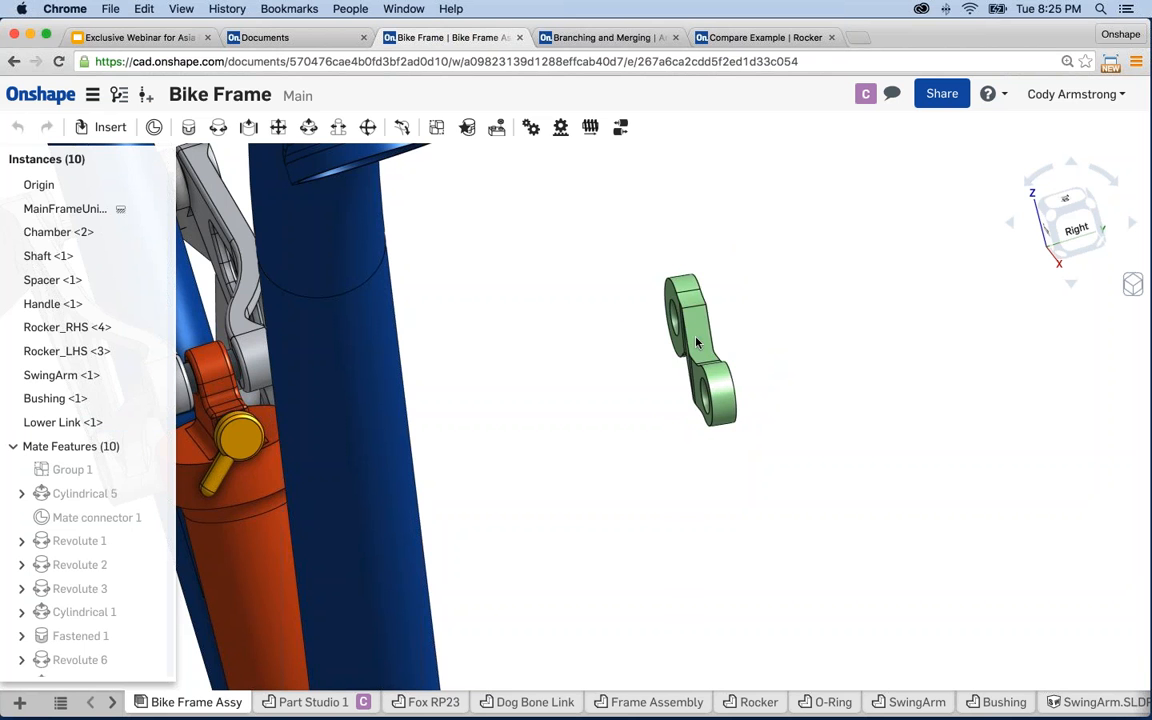
{"action": "scroll", "coordinate": [593, 396], "scroll_direction": "down", "scroll_amount": 5}
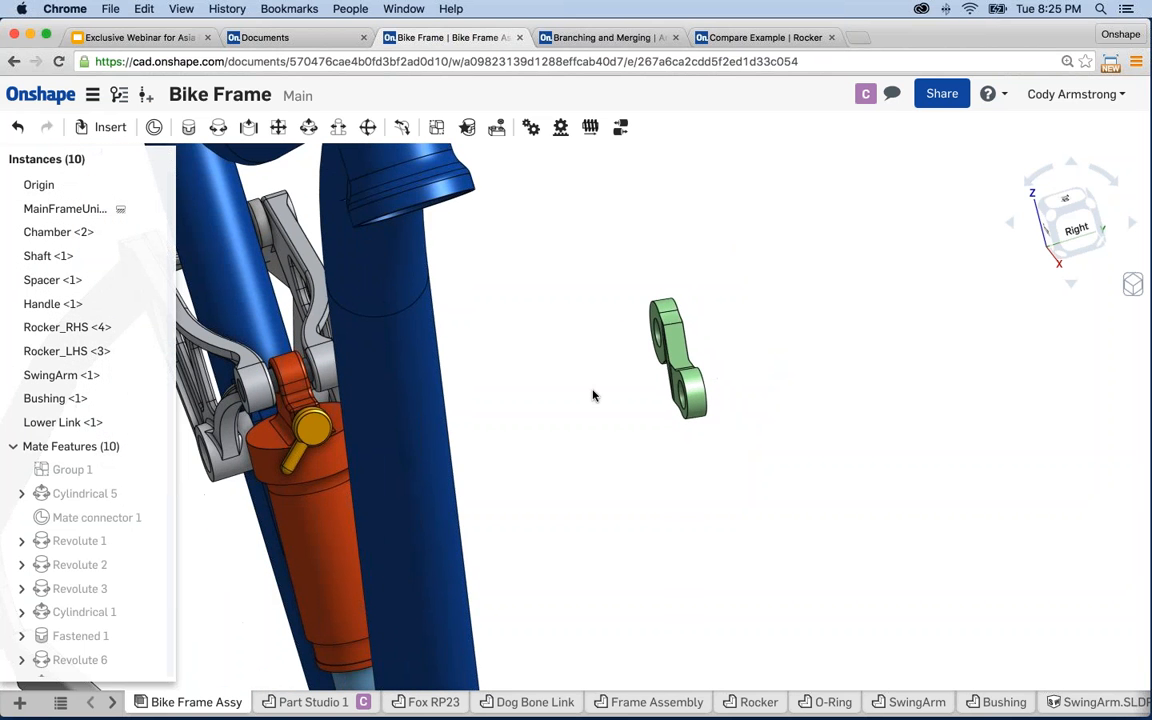
- Rotate the Lower Link again to a new angle beside the shock
{"action": "middle_click_drag", "start_coordinate": [612, 391], "coordinate": [620, 393]}
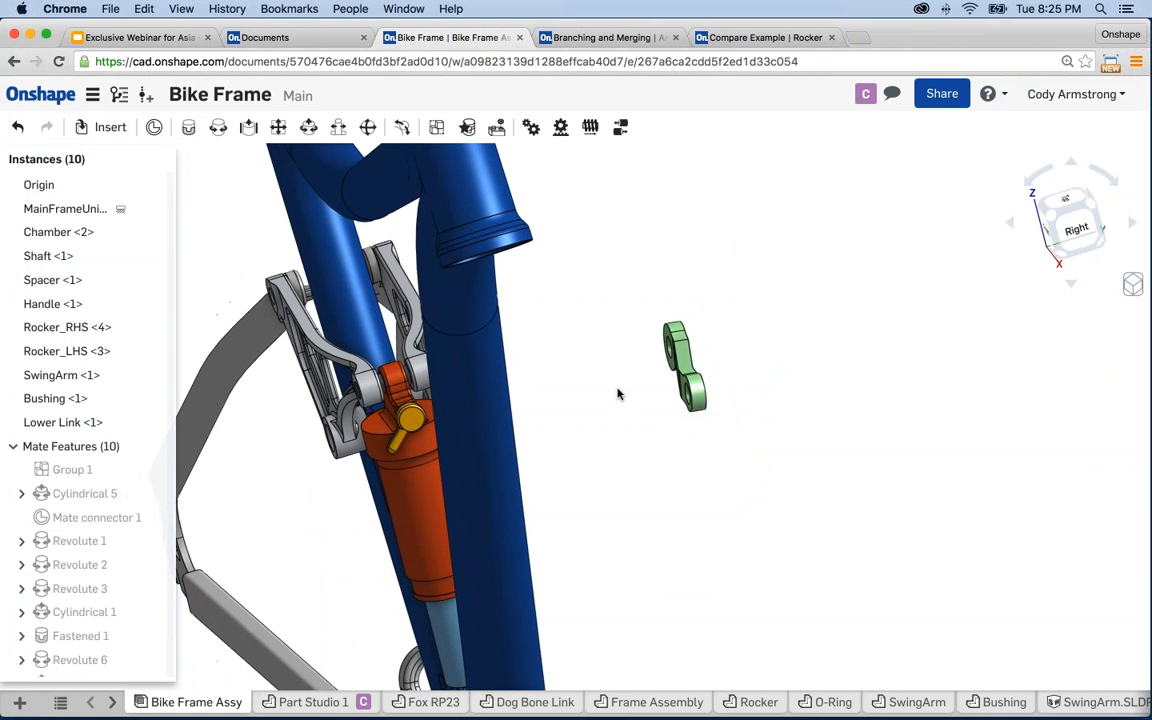
{"action": "right_click_drag", "start_coordinate": [632, 392], "coordinate": [645, 420]}
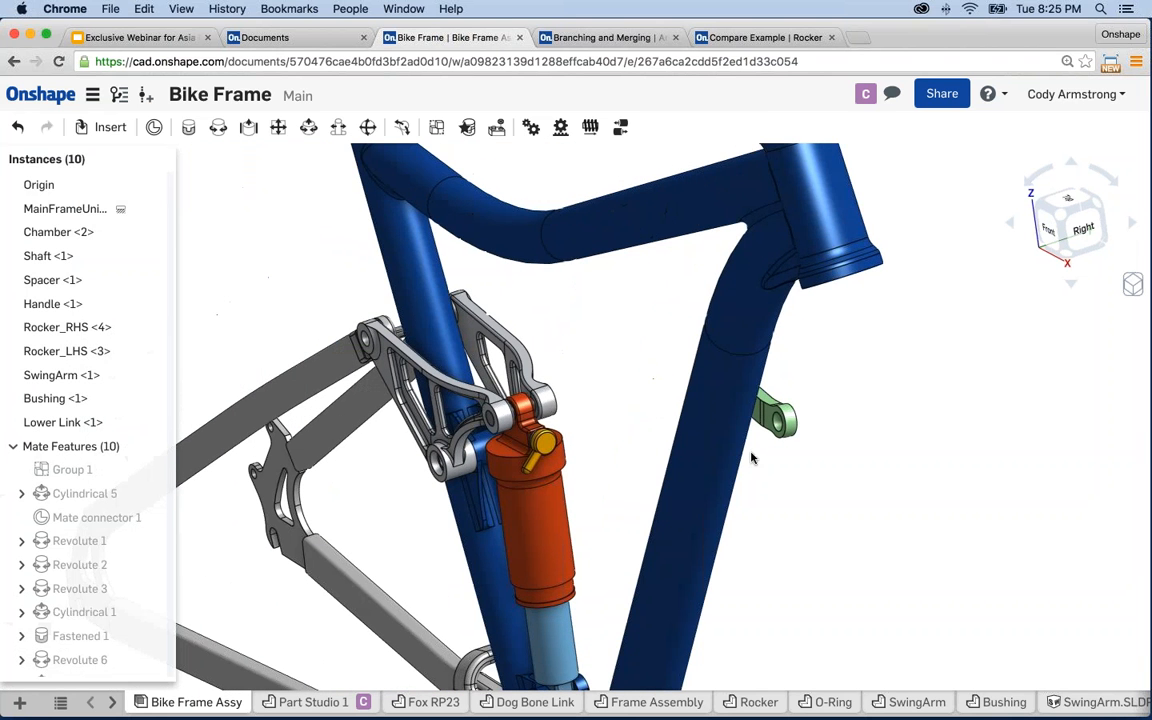
{"action": "middle_click_drag", "start_coordinate": [643, 417], "coordinate": [669, 404]}
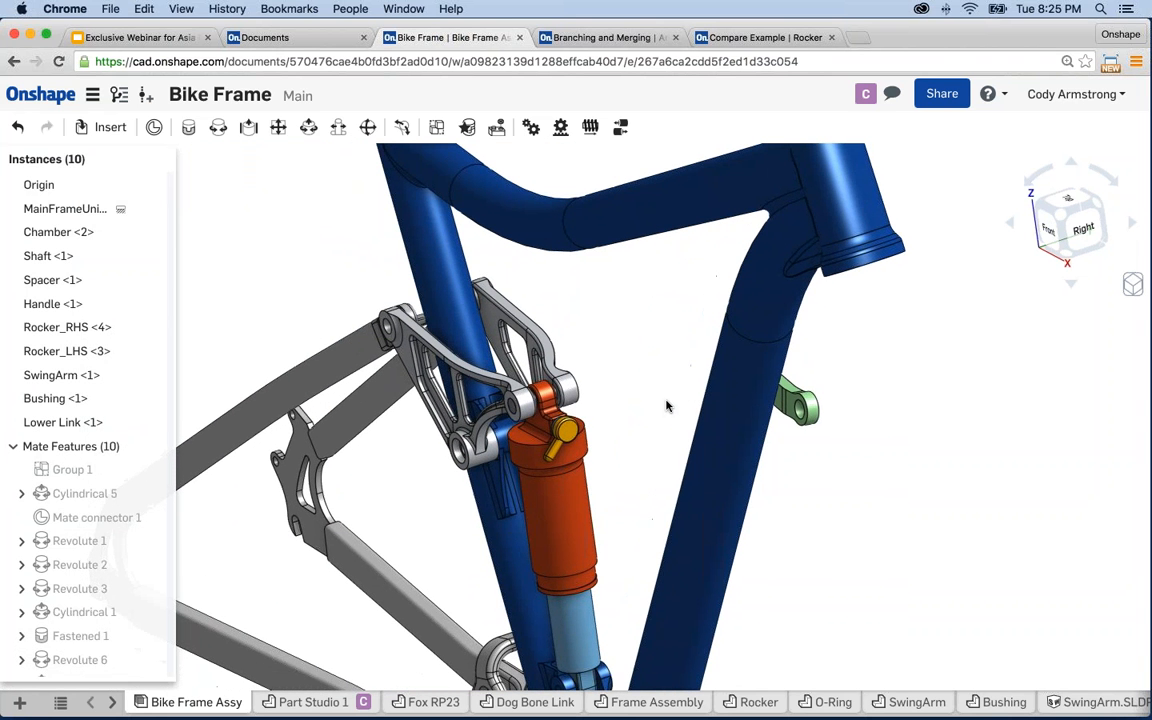
{"action": "mouse_move", "coordinate": [668, 405]}
{"action": "right_mouse_down"}
{"action": "mouse_move", "coordinate": [596, 389]}
{"action": "mouse_move", "coordinate": [629, 378]}
{"action": "mouse_move", "coordinate": [697, 435]}
{"action": "mouse_move", "coordinate": [688, 437]}
{"action": "mouse_move", "coordinate": [728, 432]}
{"action": "right_mouse_up"}
{"action": "scroll", "coordinate": [560, 375], "scroll_direction": "up", "scroll_amount": 5}
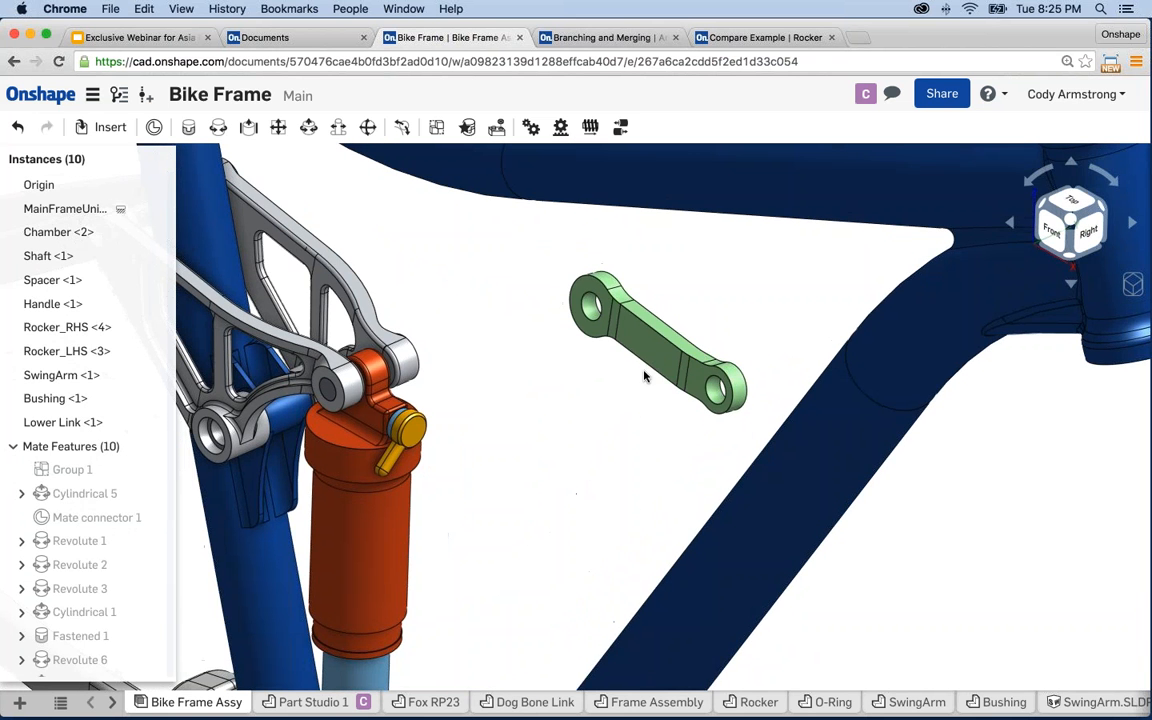
{"action": "left_click", "coordinate": [601, 320]}
{"action": "left_click_drag", "start_coordinate": [598, 374], "coordinate": [728, 321]}
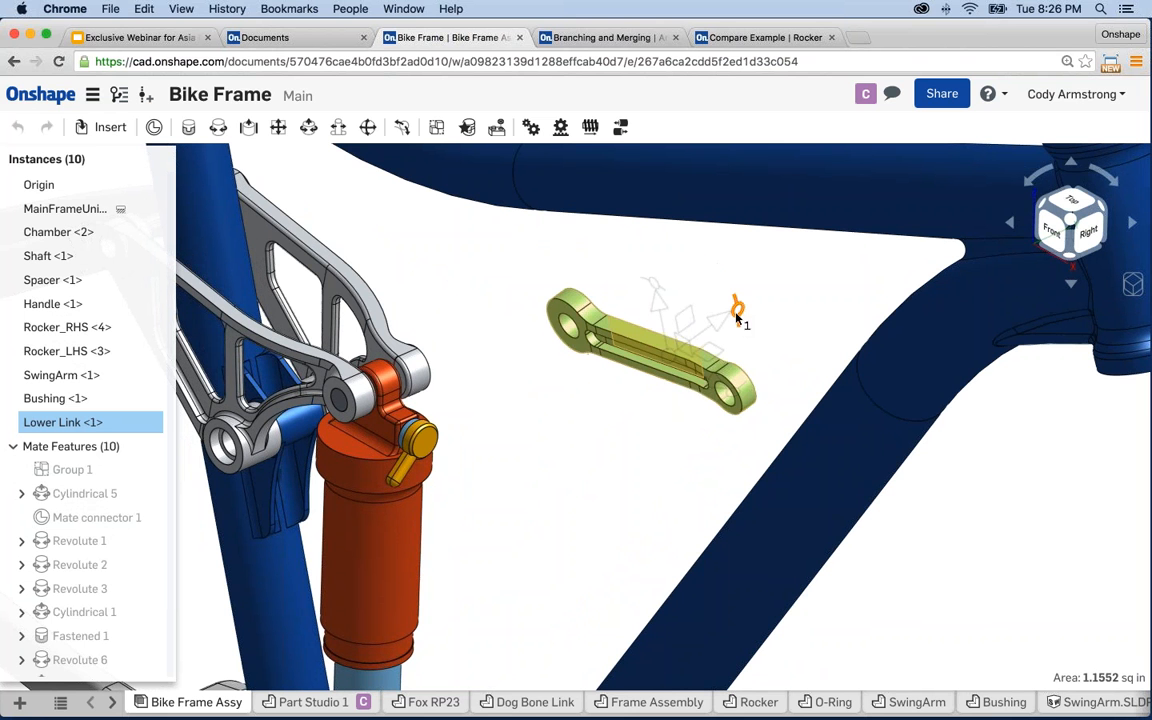
{"action": "right_click_drag", "start_coordinate": [590, 457], "coordinate": [640, 432]}
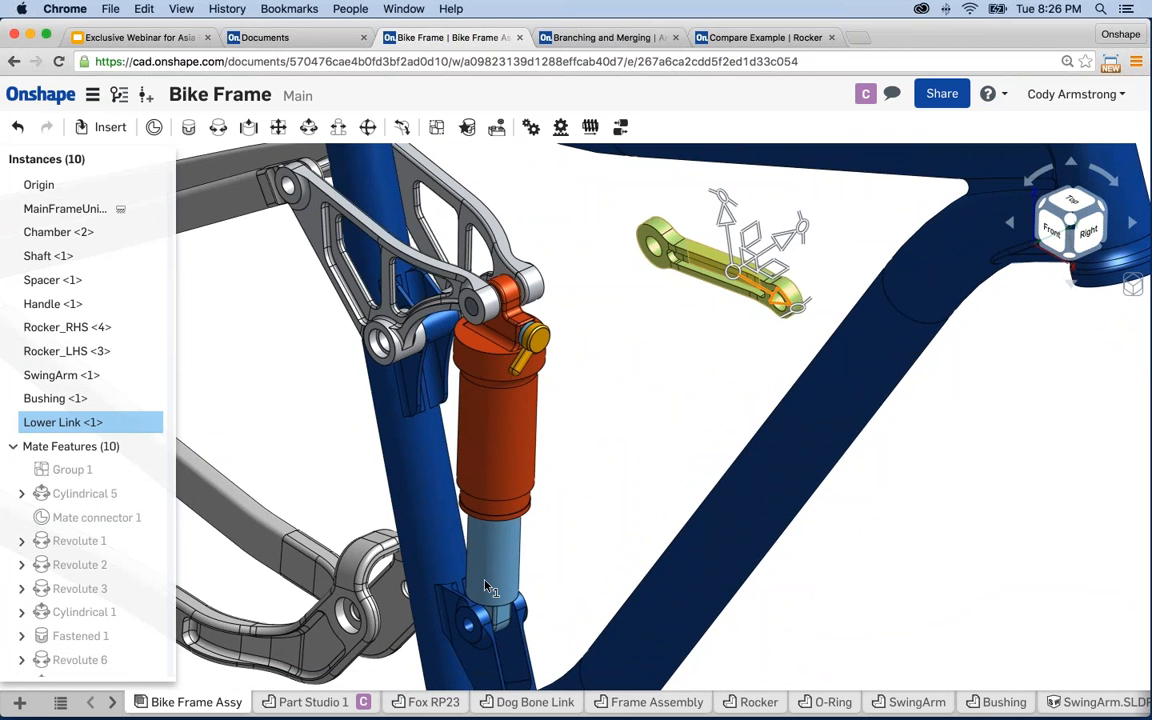
{"action": "left_click", "coordinate": [640, 432]}
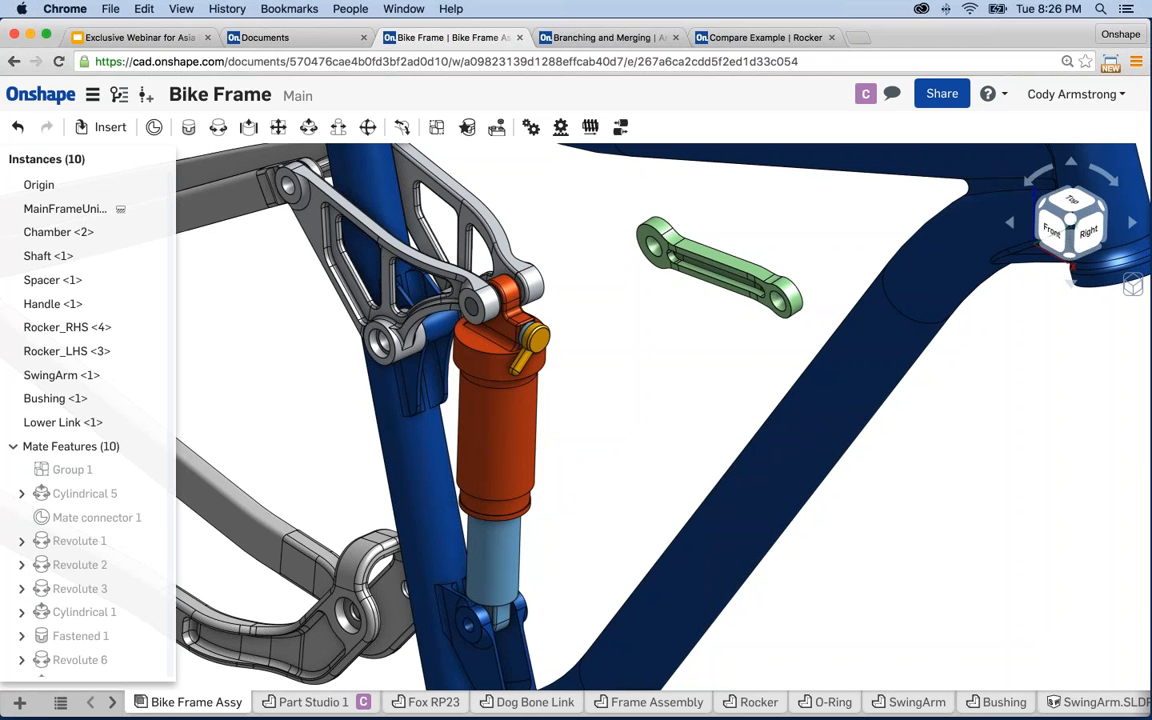
{"action": "scroll", "coordinate": [686, 406], "scroll_direction": "down", "scroll_amount": 5}
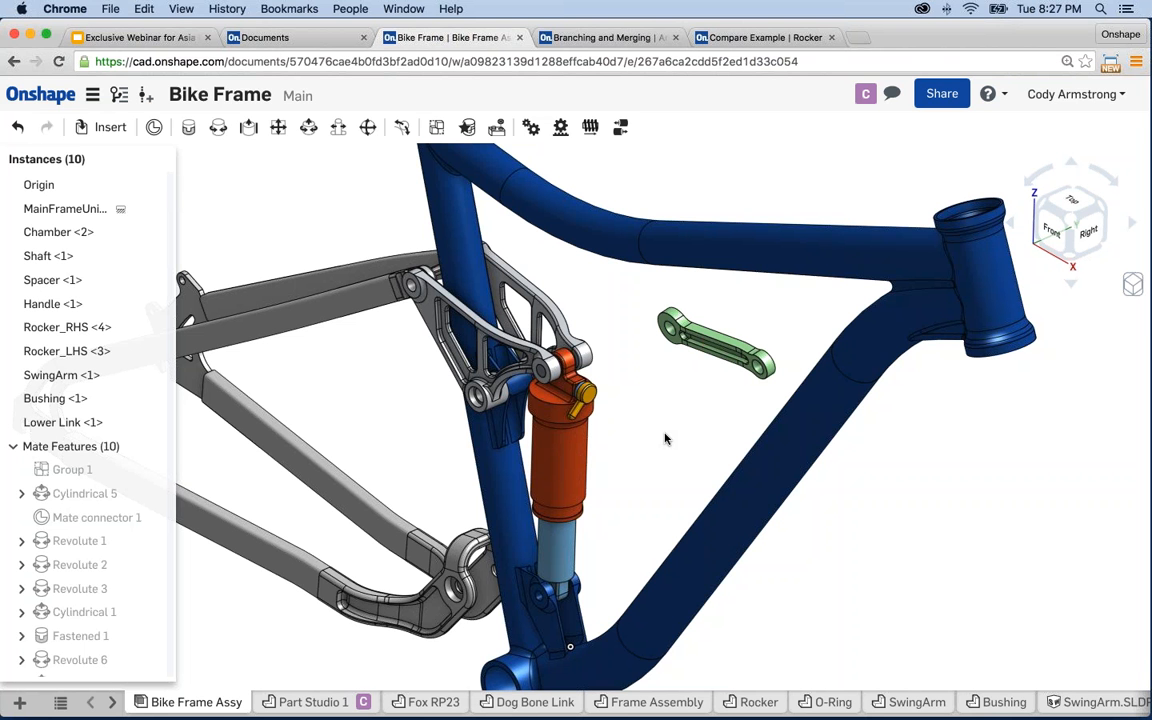
{"action": "scroll", "coordinate": [655, 425], "scroll_direction": "down", "scroll_amount": 5}
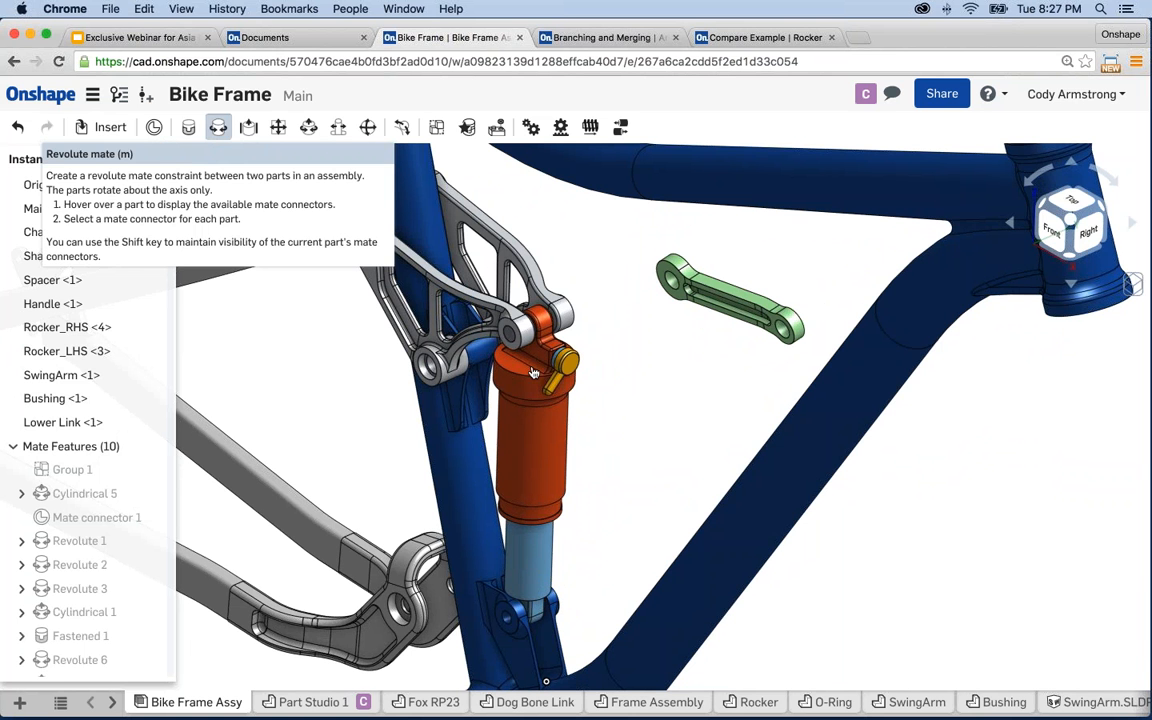
- Start a revolute mate and pick the connector at the Lower Link's end hole centre
{"action": "left_click", "coordinate": [217, 130]}
{"action": "right_click_drag", "start_coordinate": [653, 393], "coordinate": [541, 372]}
{"action": "scroll", "coordinate": [662, 400], "scroll_direction": "up", "scroll_amount": 5}
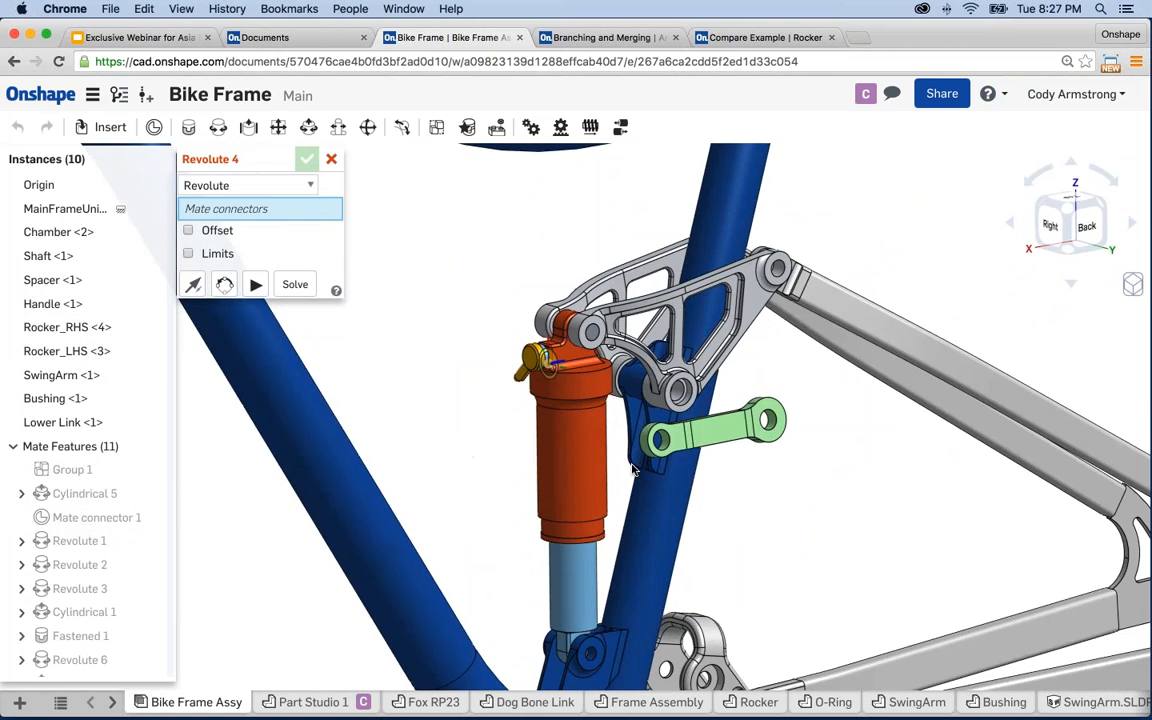
{"action": "scroll", "coordinate": [651, 436], "scroll_direction": "up", "scroll_amount": 2}
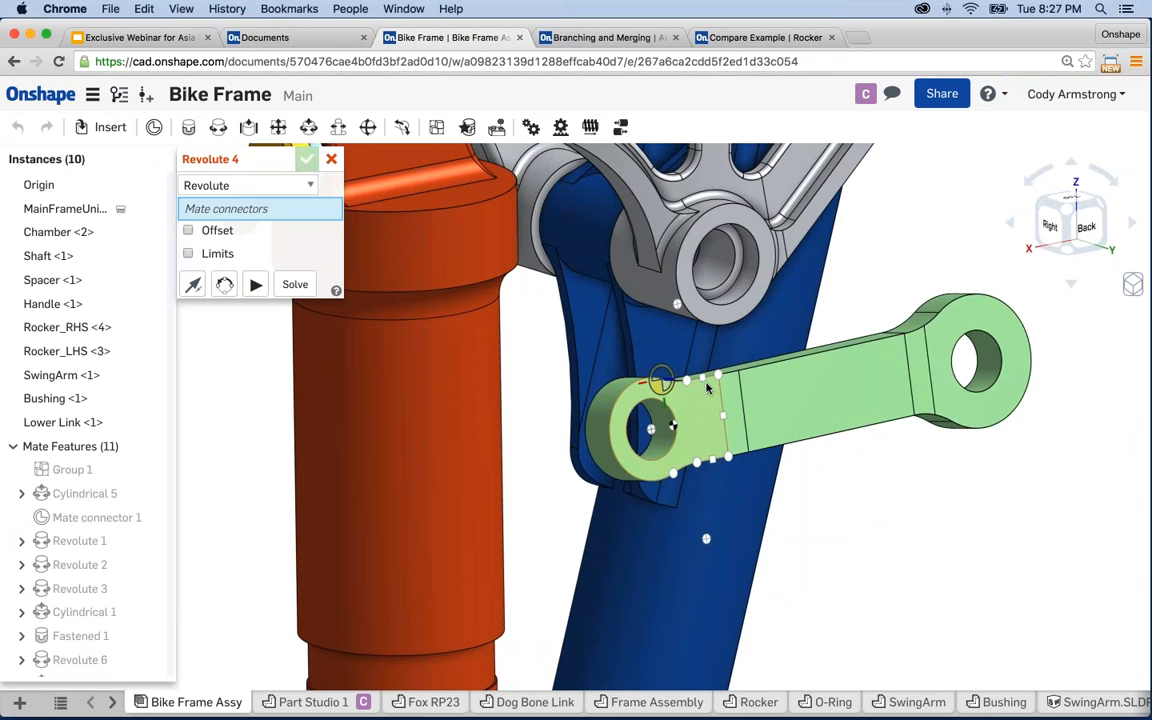
{"action": "left_click", "coordinate": [652, 432]}
{"action": "scroll", "coordinate": [652, 432], "scroll_direction": "down", "scroll_amount": 5}
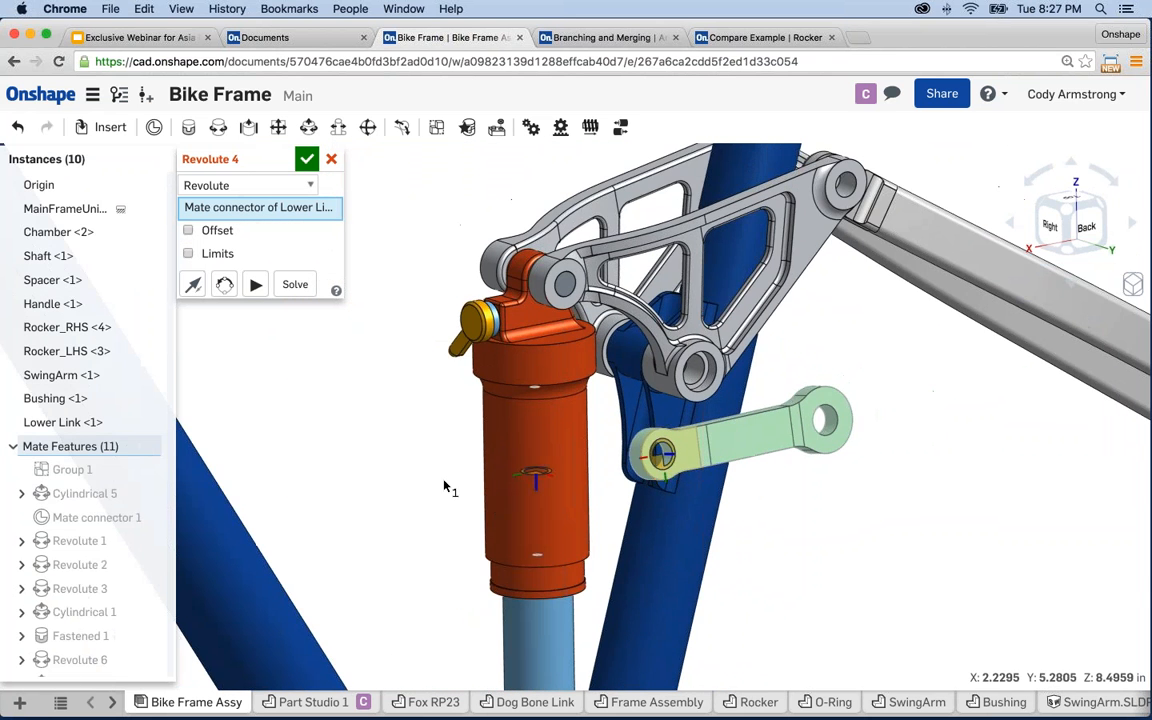
- Pick the frame's lower pivot hole connector to complete the Revolute 4 mate
{"action": "right_click_drag", "start_coordinate": [446, 486], "coordinate": [636, 440]}
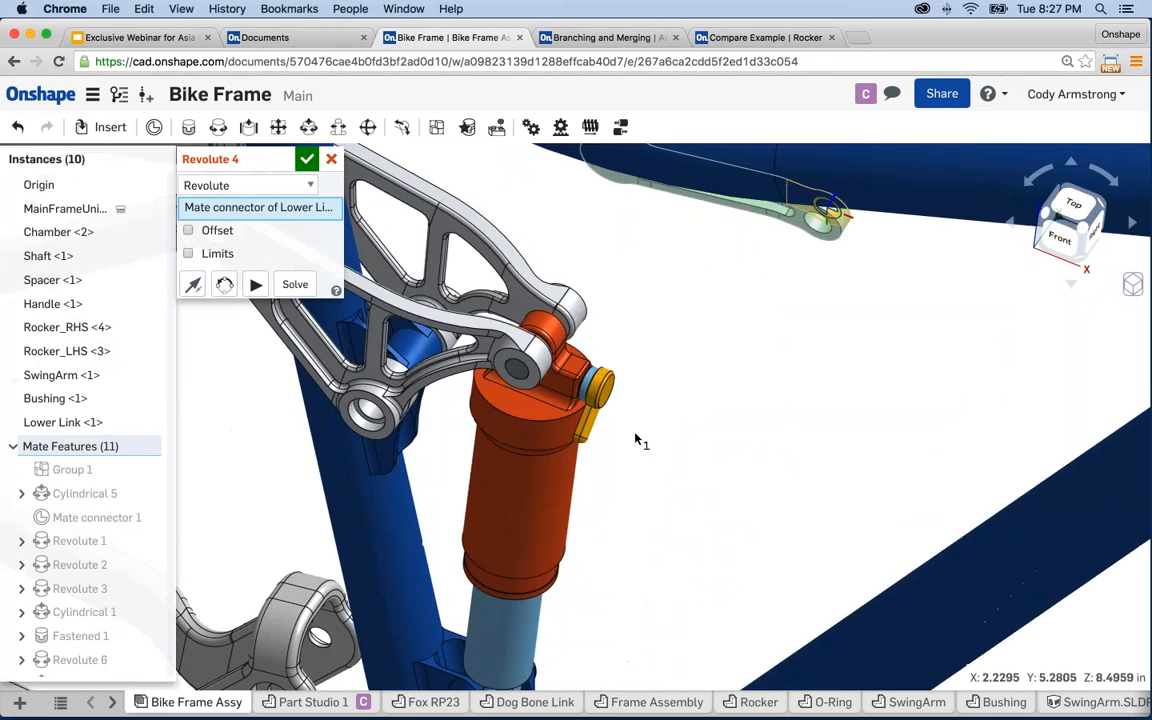
{"action": "middle_click_drag", "start_coordinate": [635, 436], "coordinate": [668, 350]}
{"action": "scroll", "coordinate": [523, 538], "scroll_direction": "up", "scroll_amount": 8}
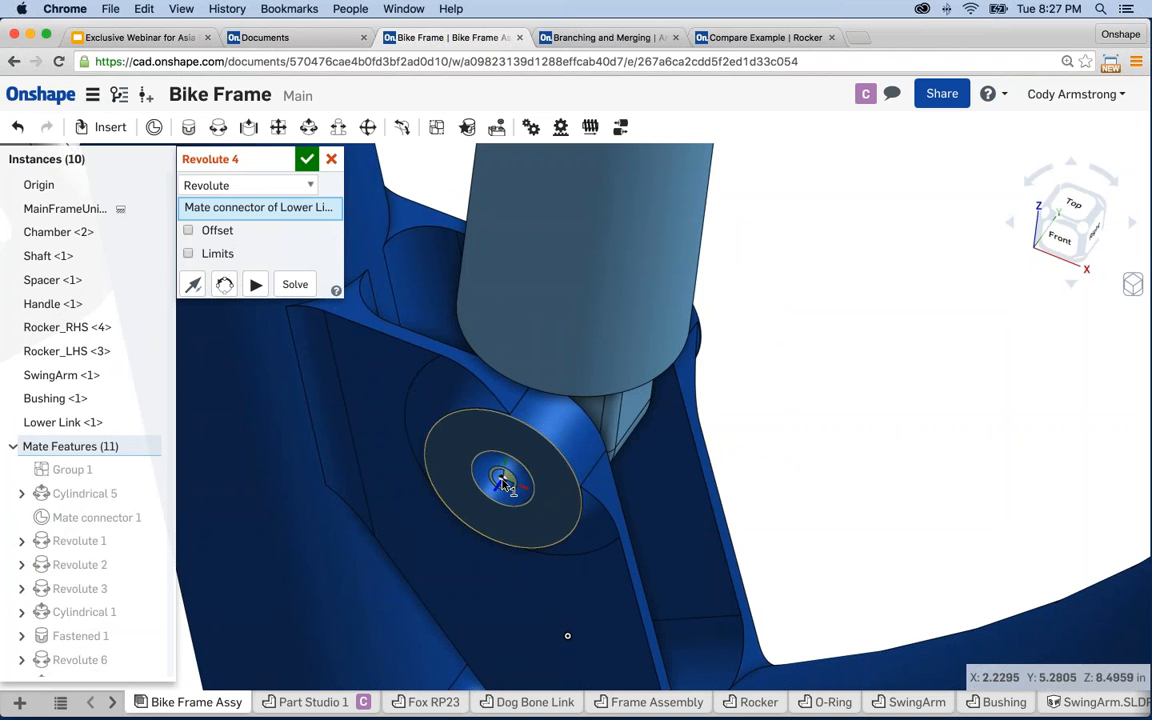
{"action": "left_click", "coordinate": [502, 479]}
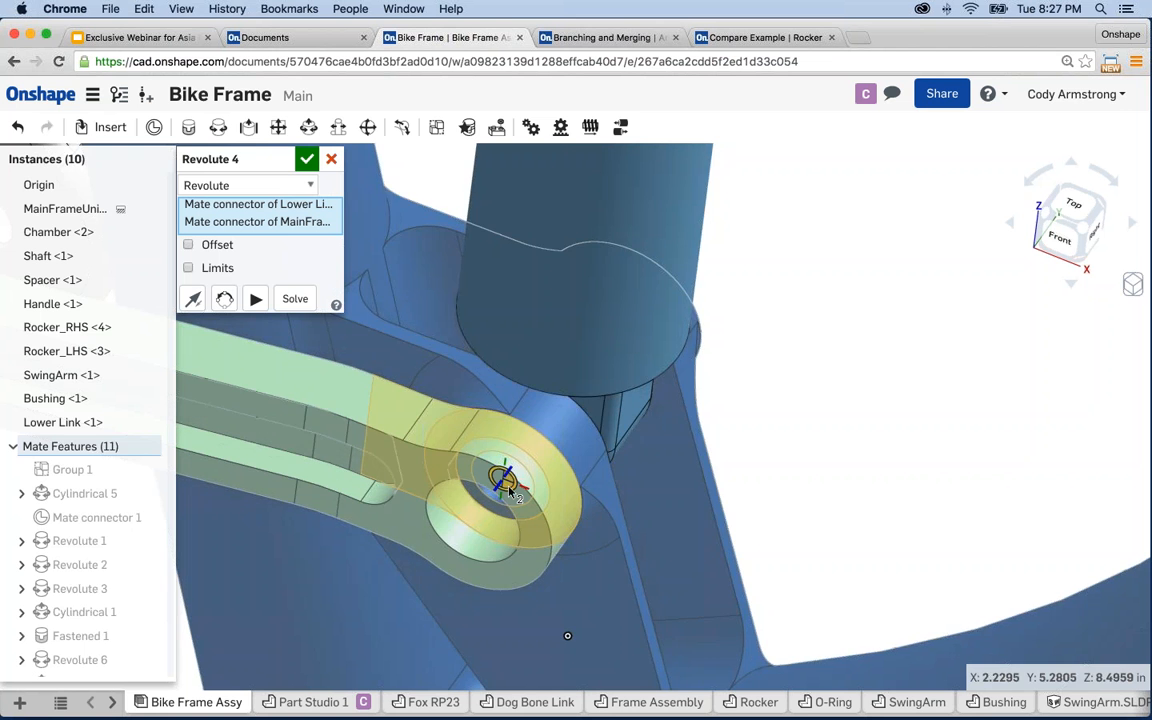
{"action": "scroll", "coordinate": [508, 484], "scroll_direction": "down", "scroll_amount": 5}
{"action": "right_click_drag", "start_coordinate": [535, 488], "coordinate": [798, 441]}
{"action": "scroll", "coordinate": [914, 418], "scroll_direction": "down", "scroll_amount": 2}
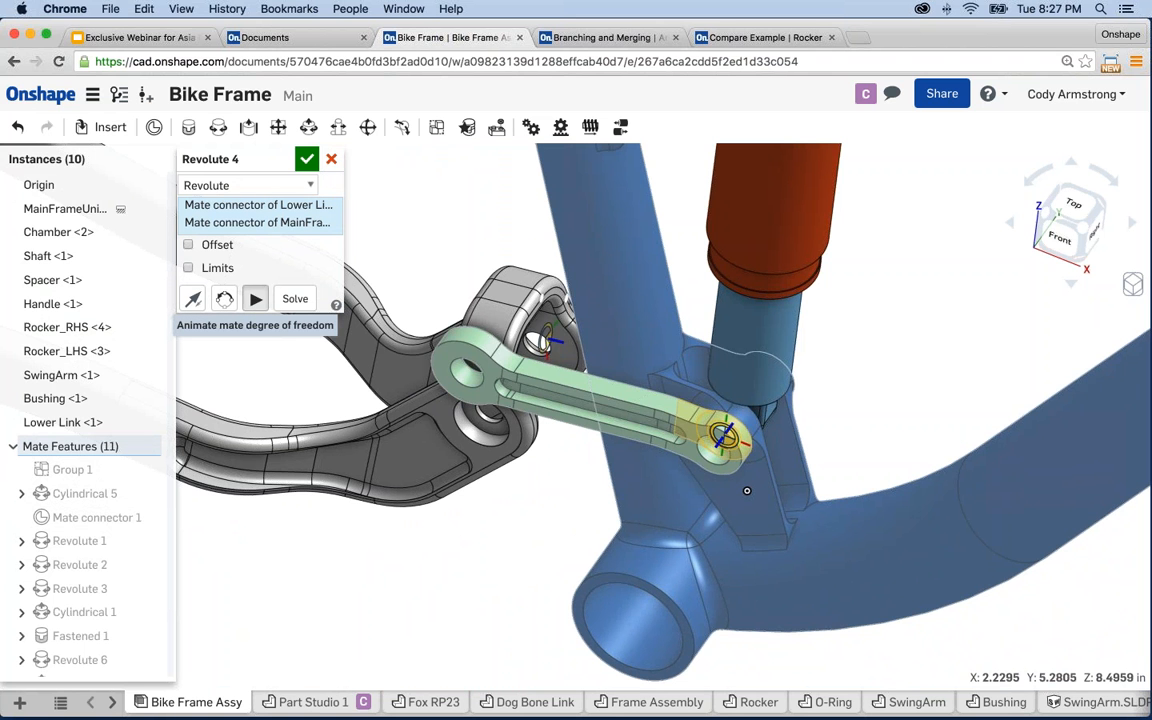
- Animate the revolute mate, then switch it to Cylindrical and animate that motion
{"action": "left_click", "coordinate": [255, 298]}
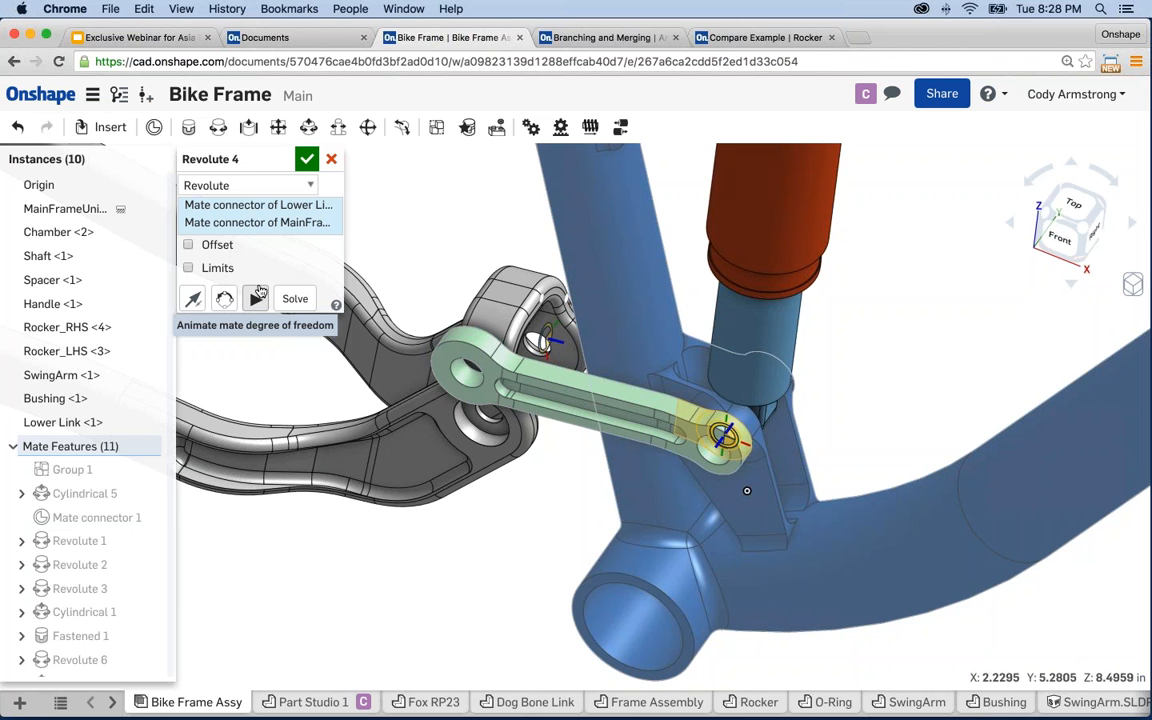
{"action": "left_click", "coordinate": [291, 186]}
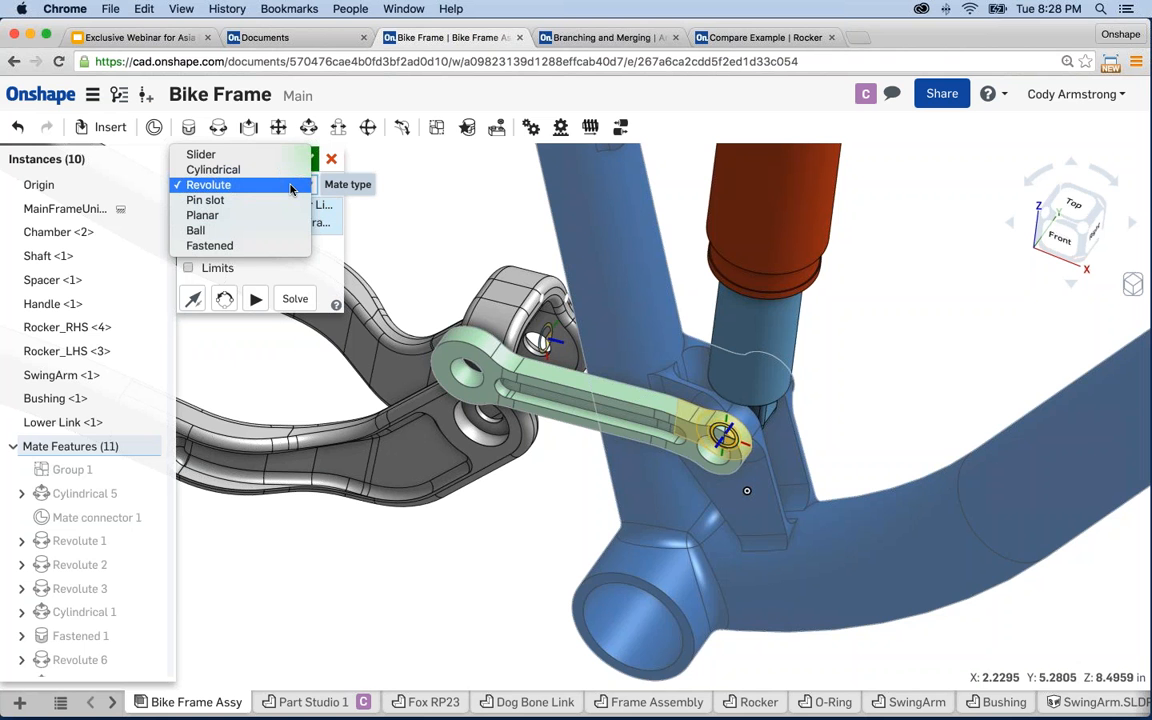
{"action": "left_click", "coordinate": [237, 172]}
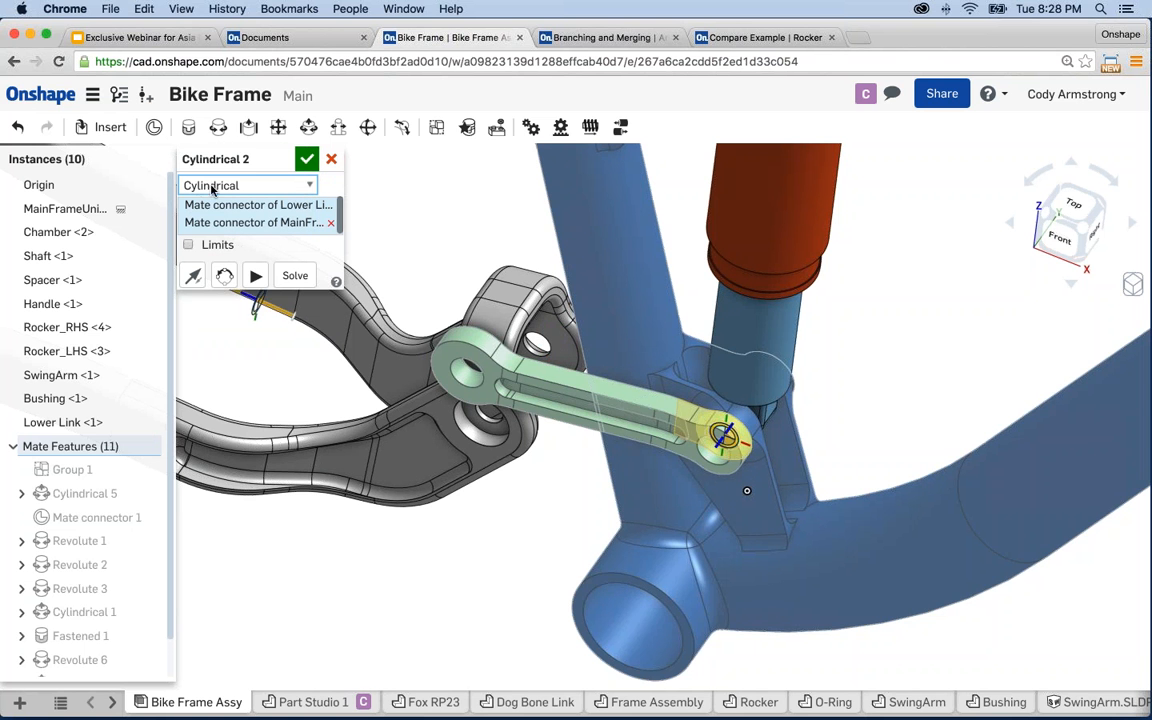
{"action": "left_click", "coordinate": [252, 276]}
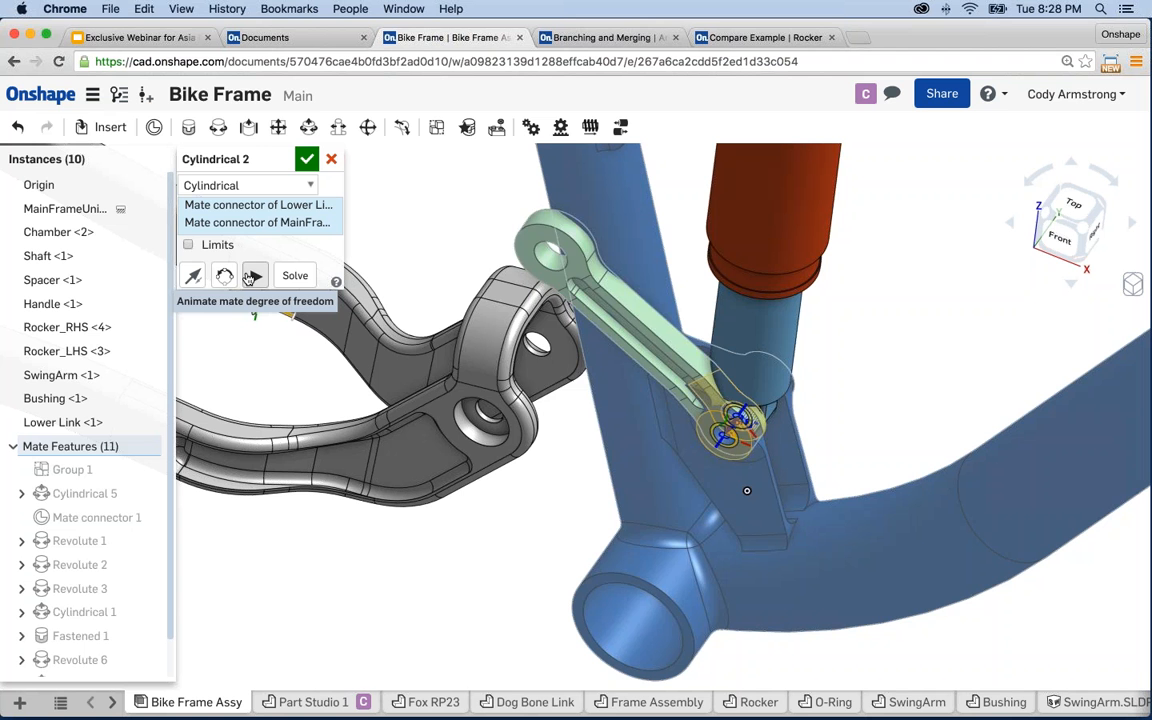
- Try the Fastened and then Slider mate types, animating the slider motion
{"action": "left_click", "coordinate": [240, 185]}
{"action": "left_click", "coordinate": [210, 261]}
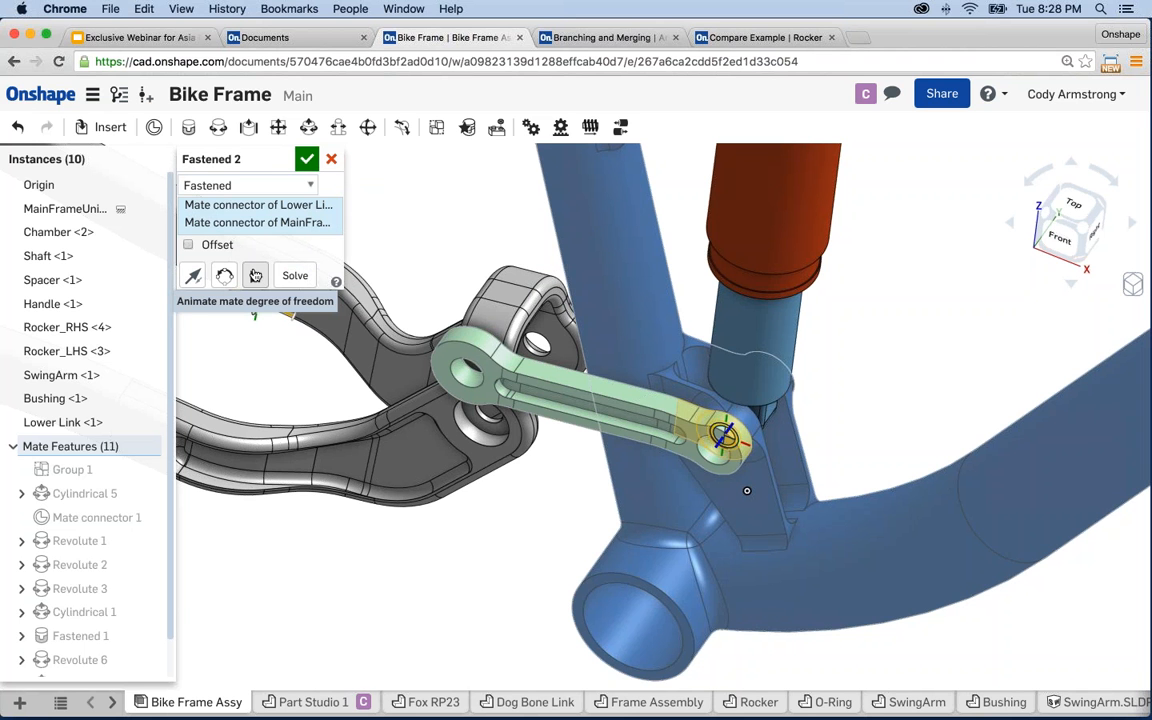
{"action": "left_click", "coordinate": [262, 185]}
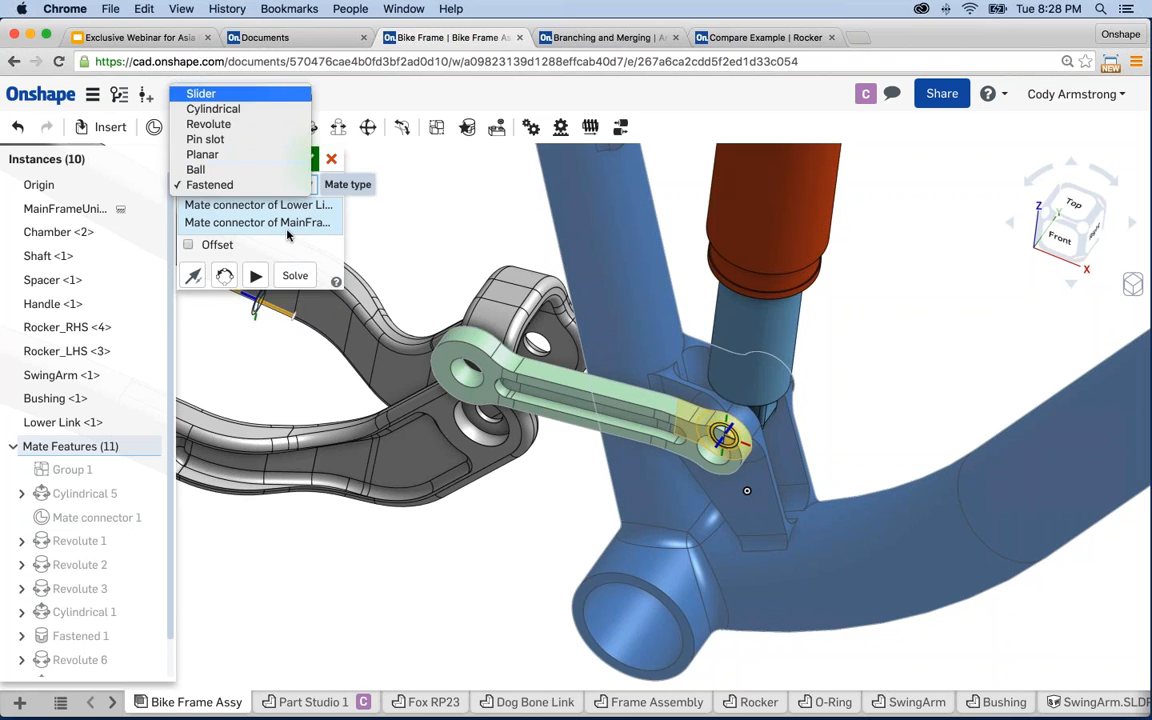
{"action": "left_click", "coordinate": [228, 94]}
{"action": "left_click", "coordinate": [254, 300]}
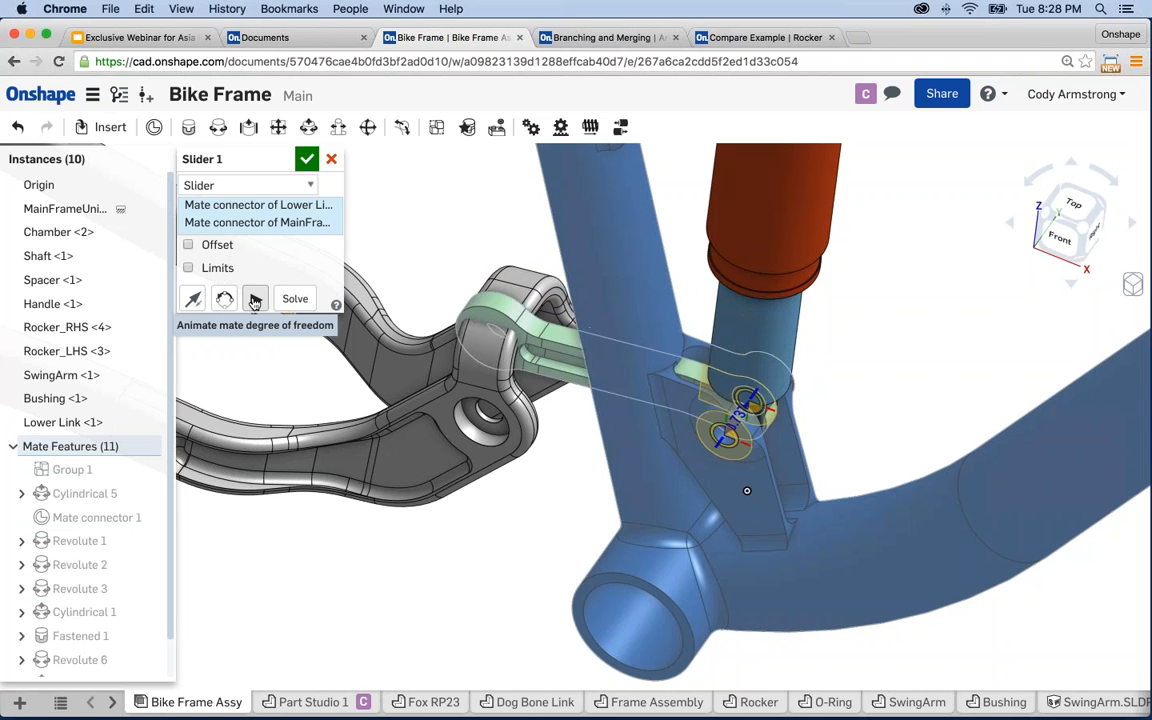
- Keep the mate Revolute, confirm it, and swing the Lower Link about the frame pivot
{"action": "left_click", "coordinate": [252, 185]}
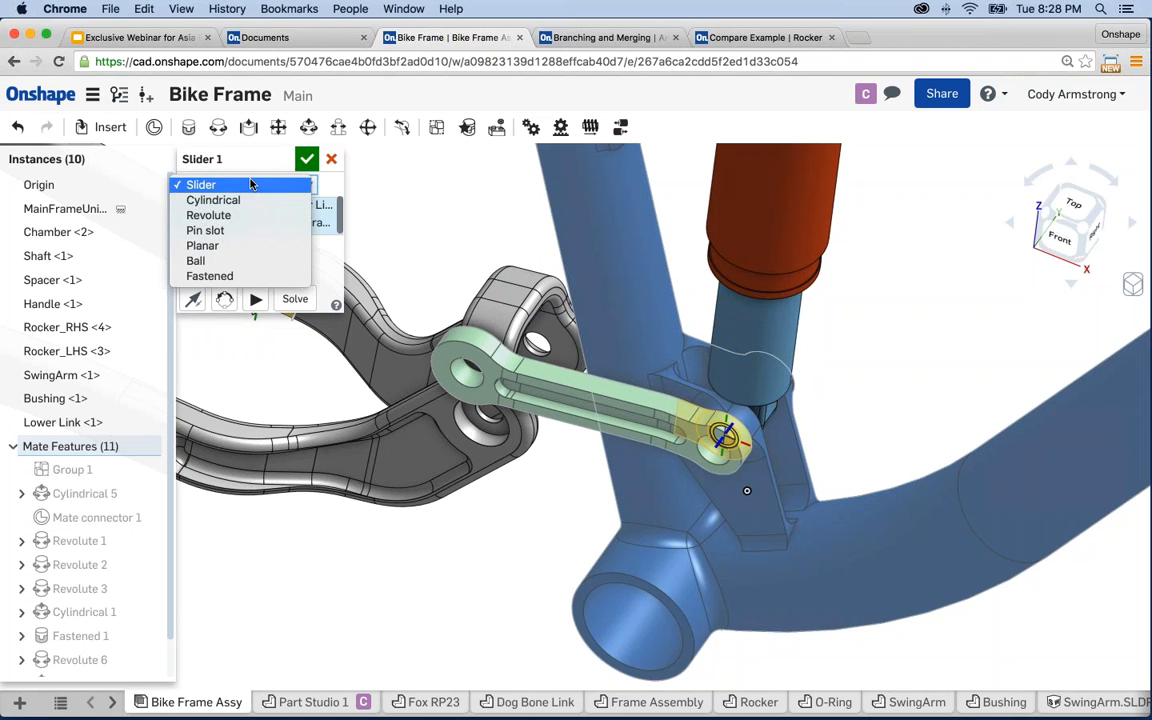
{"action": "key", "text": "Escape"}
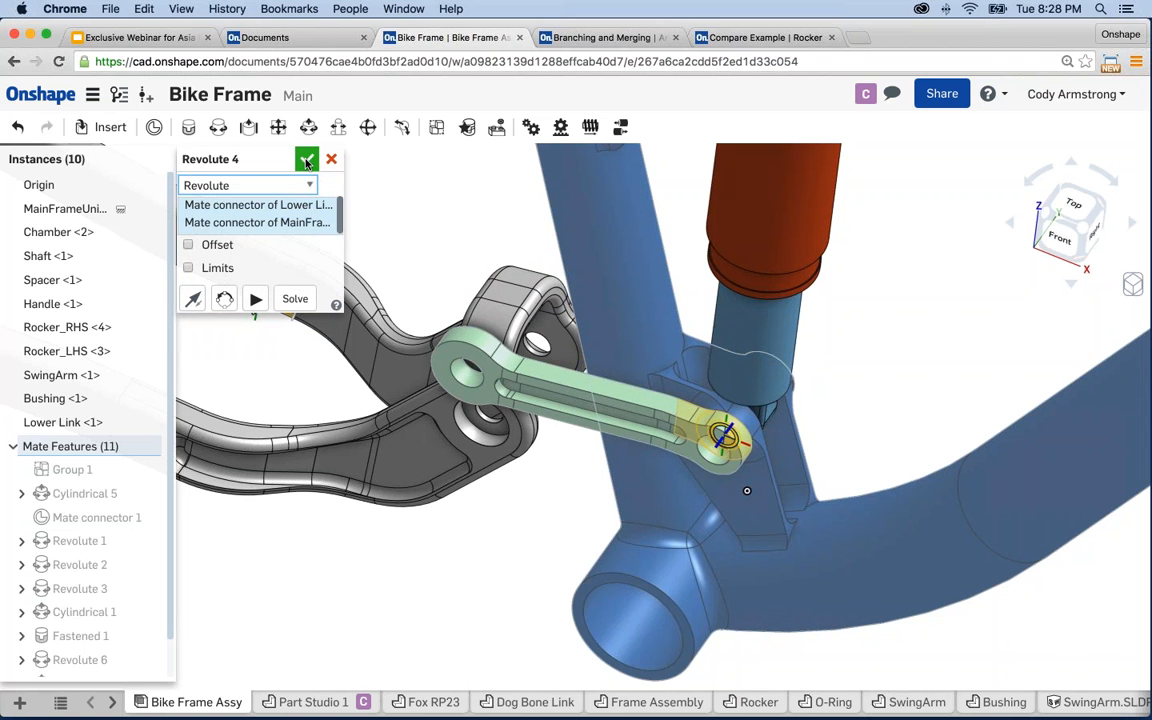
{"action": "left_click", "coordinate": [306, 158]}
{"action": "mouse_move", "coordinate": [434, 241]}
{"action": "right_mouse_down"}
{"action": "mouse_move", "coordinate": [433, 252]}
{"action": "mouse_move", "coordinate": [478, 187]}
{"action": "mouse_move", "coordinate": [442, 208]}
{"action": "right_mouse_up"}
{"action": "scroll", "coordinate": [600, 380], "scroll_direction": "up", "scroll_amount": 5}
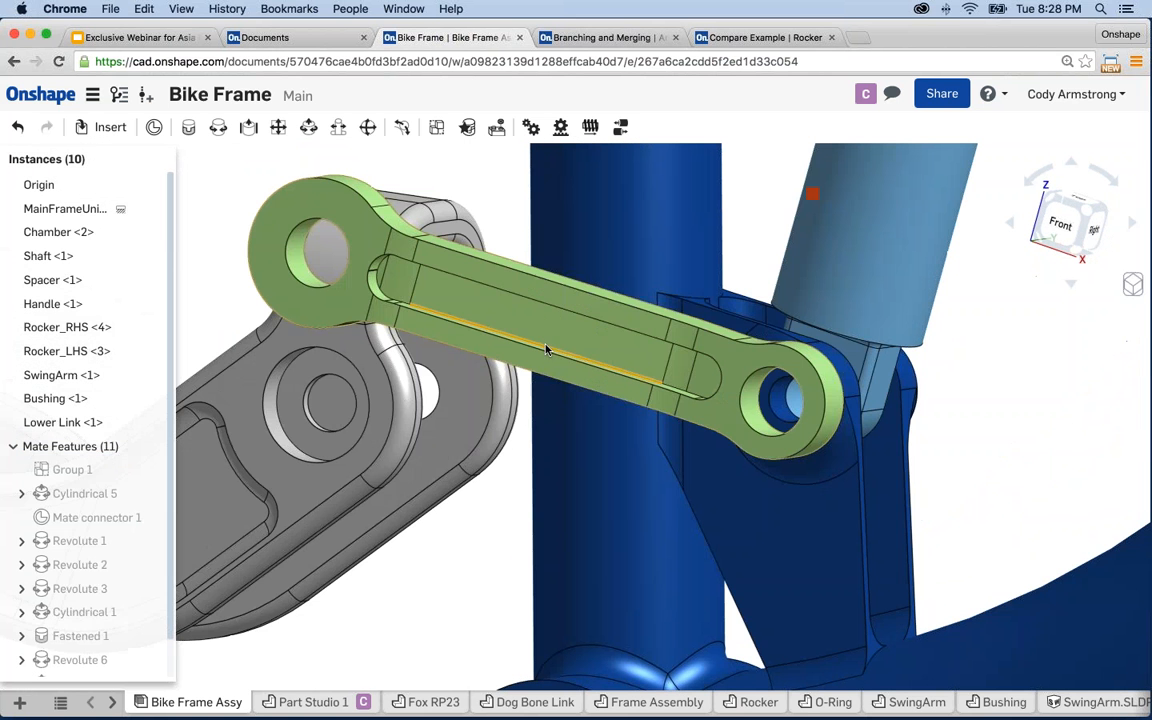
{"action": "left_click_drag", "start_coordinate": [497, 447], "coordinate": [470, 283]}
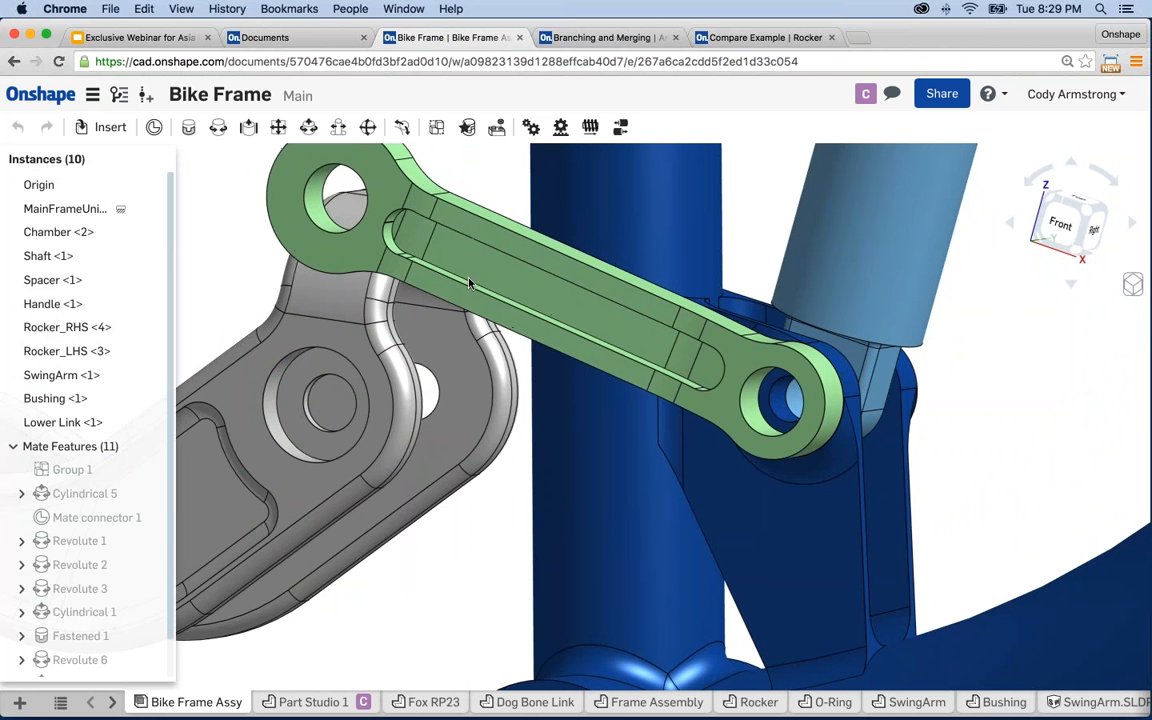
{"action": "scroll", "coordinate": [472, 320], "scroll_direction": "down", "scroll_amount": 1}
{"action": "scroll", "coordinate": [473, 323], "scroll_direction": "down", "scroll_amount": 2}
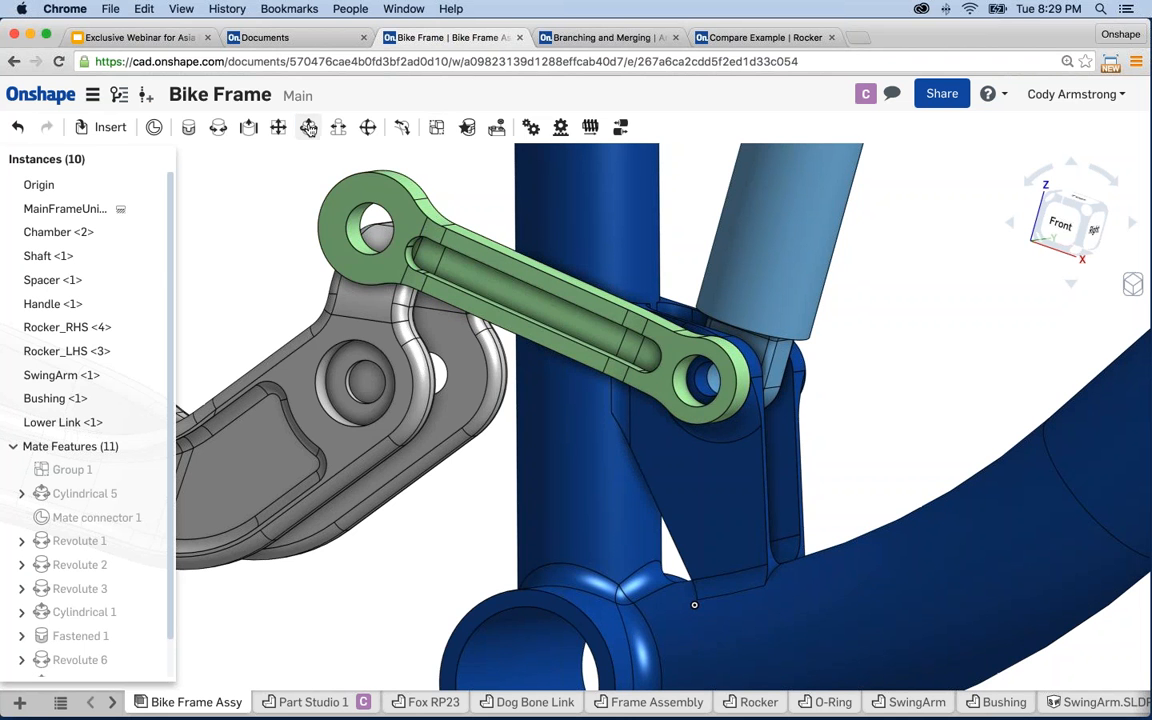
- Start a cylindrical mate between the Lower Link's free-end hole and the SwingArm's hole
{"action": "left_click", "coordinate": [309, 130]}
{"action": "scroll", "coordinate": [484, 206], "scroll_direction": "down", "scroll_amount": 5}
{"action": "right_click_drag", "start_coordinate": [482, 220], "coordinate": [336, 265]}
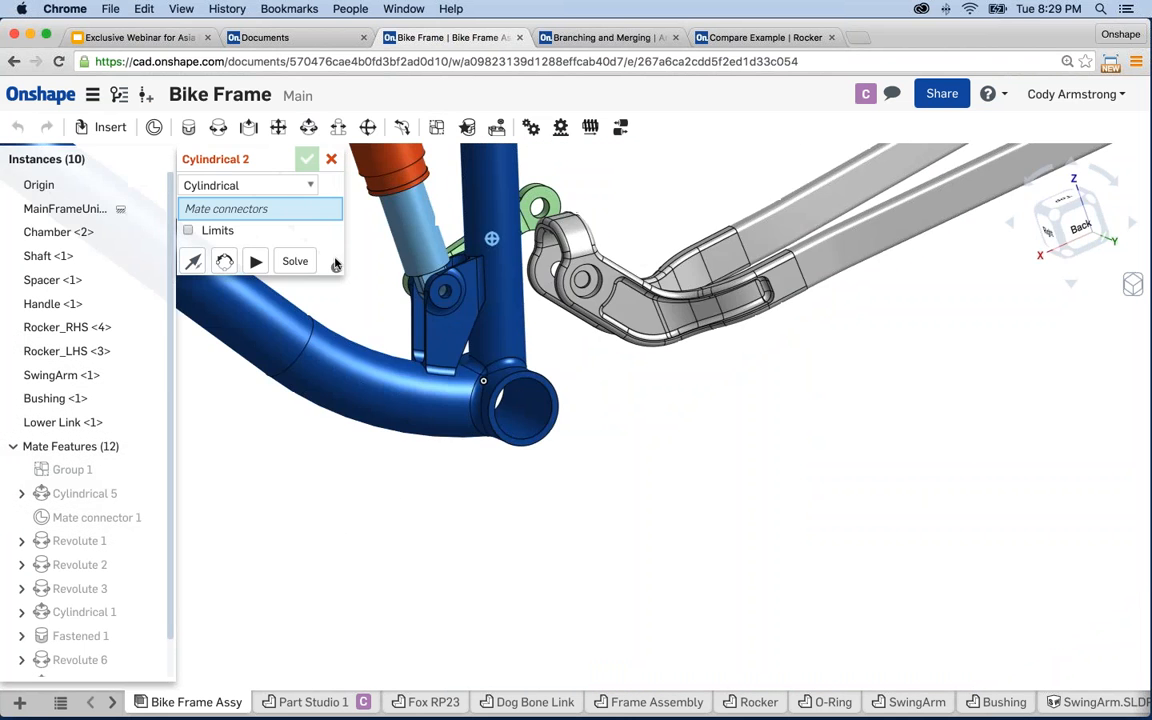
{"action": "scroll", "coordinate": [545, 203], "scroll_direction": "up", "scroll_amount": 8}
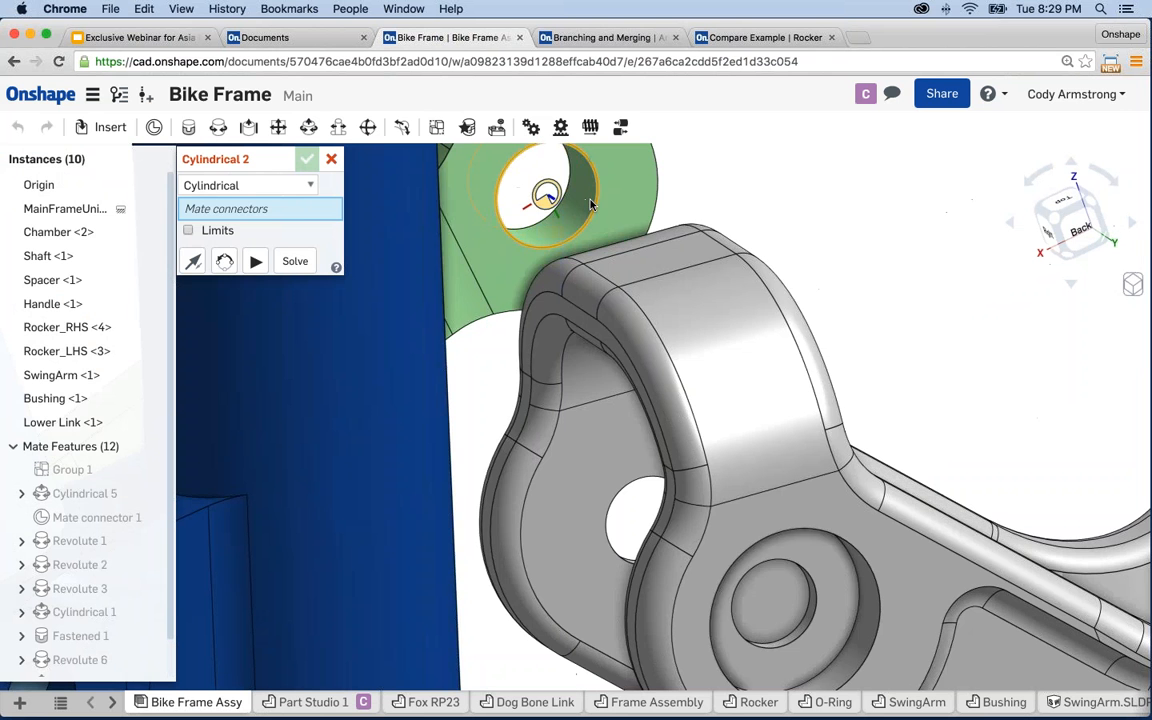
{"action": "left_click", "coordinate": [590, 205]}
{"action": "scroll", "coordinate": [568, 195], "scroll_direction": "down", "scroll_amount": 6}
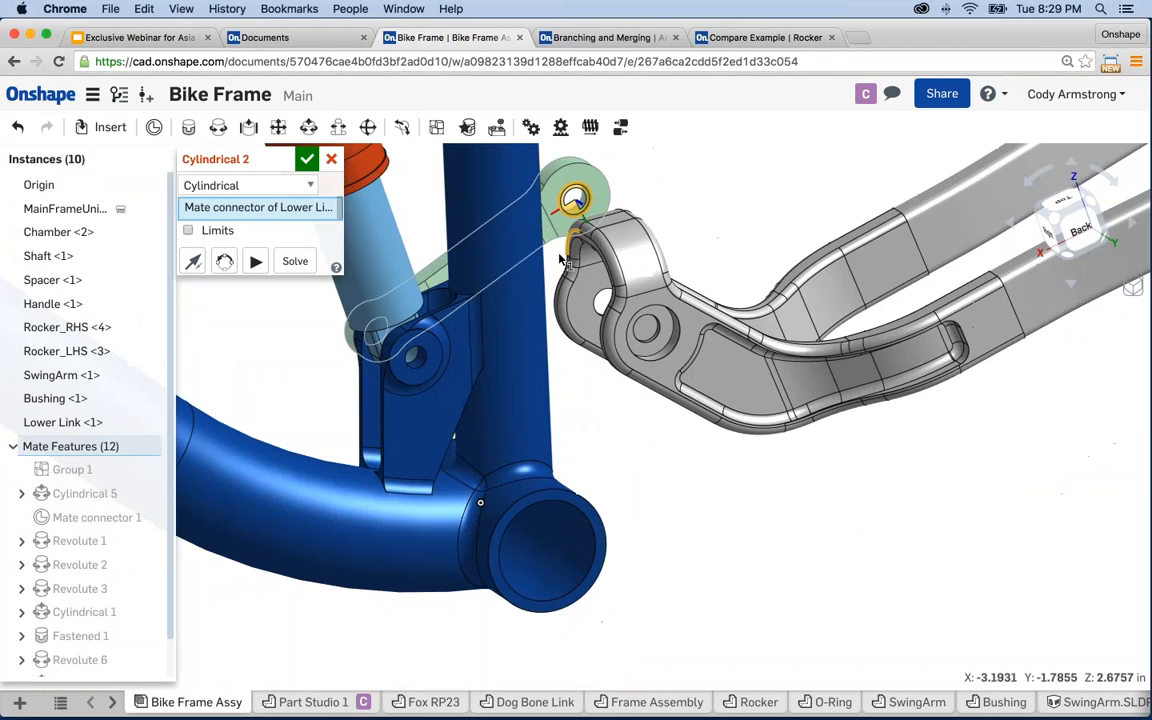
{"action": "right_click_drag", "start_coordinate": [560, 258], "coordinate": [396, 365]}
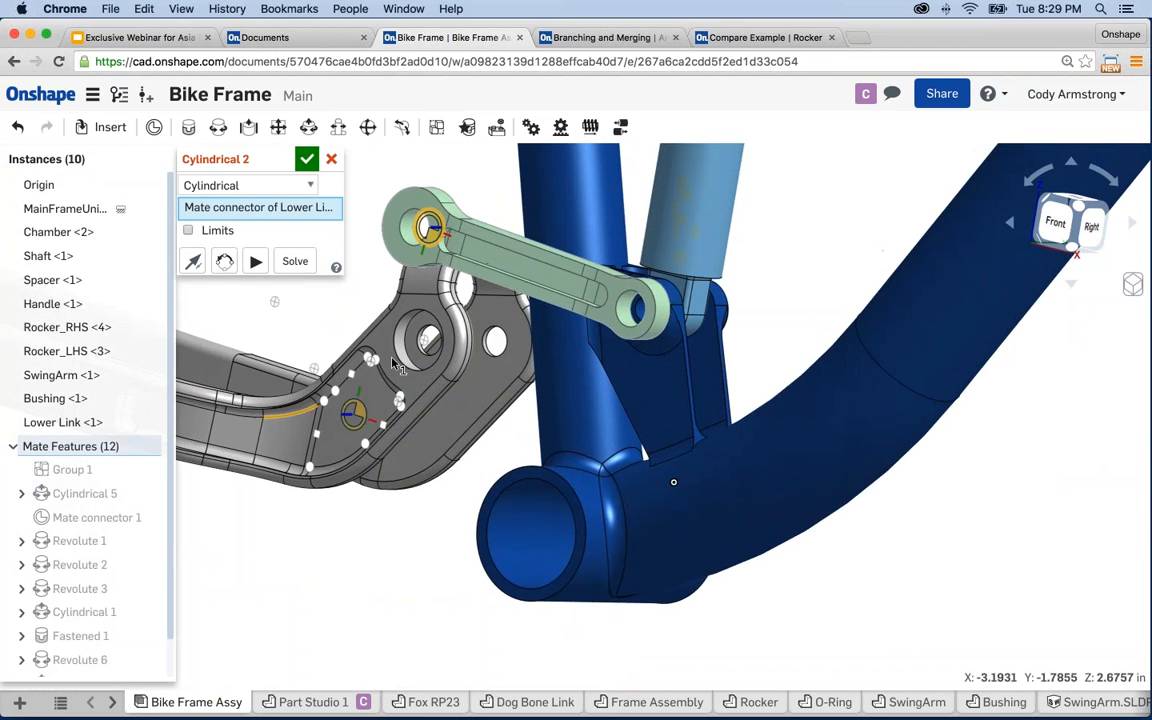
{"action": "scroll", "coordinate": [393, 362], "scroll_direction": "up", "scroll_amount": 4}
{"action": "left_click", "coordinate": [440, 328]}
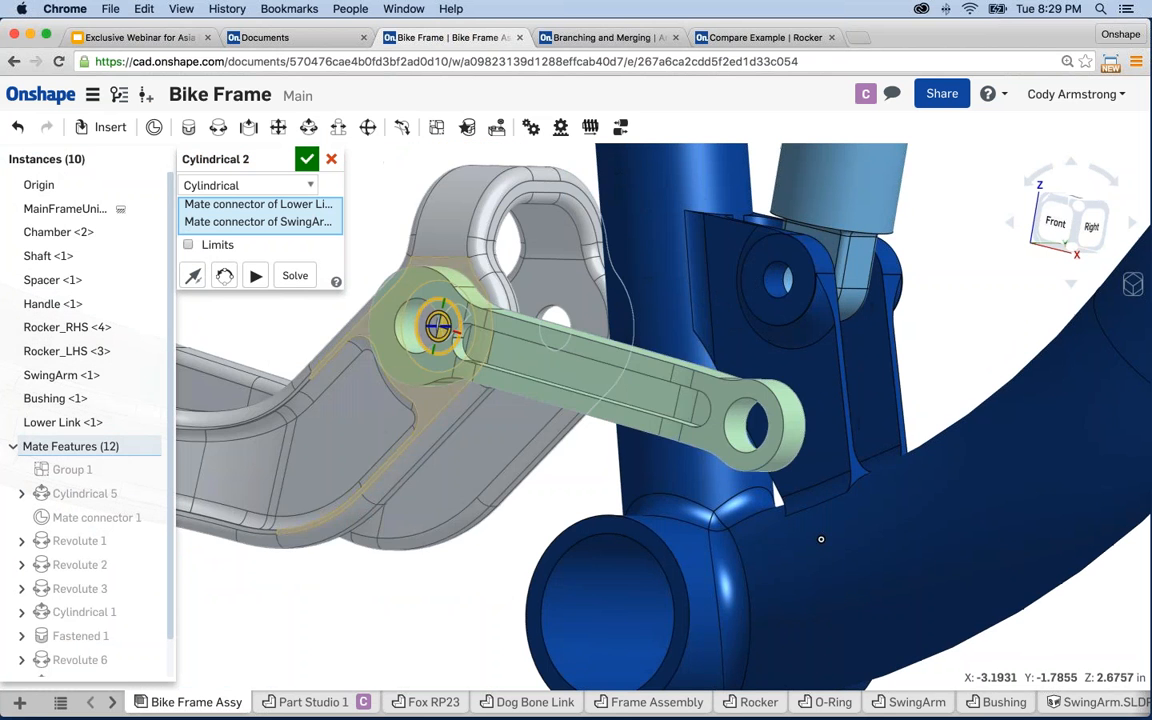
{"action": "scroll", "coordinate": [507, 338], "scroll_direction": "down", "scroll_amount": 4}
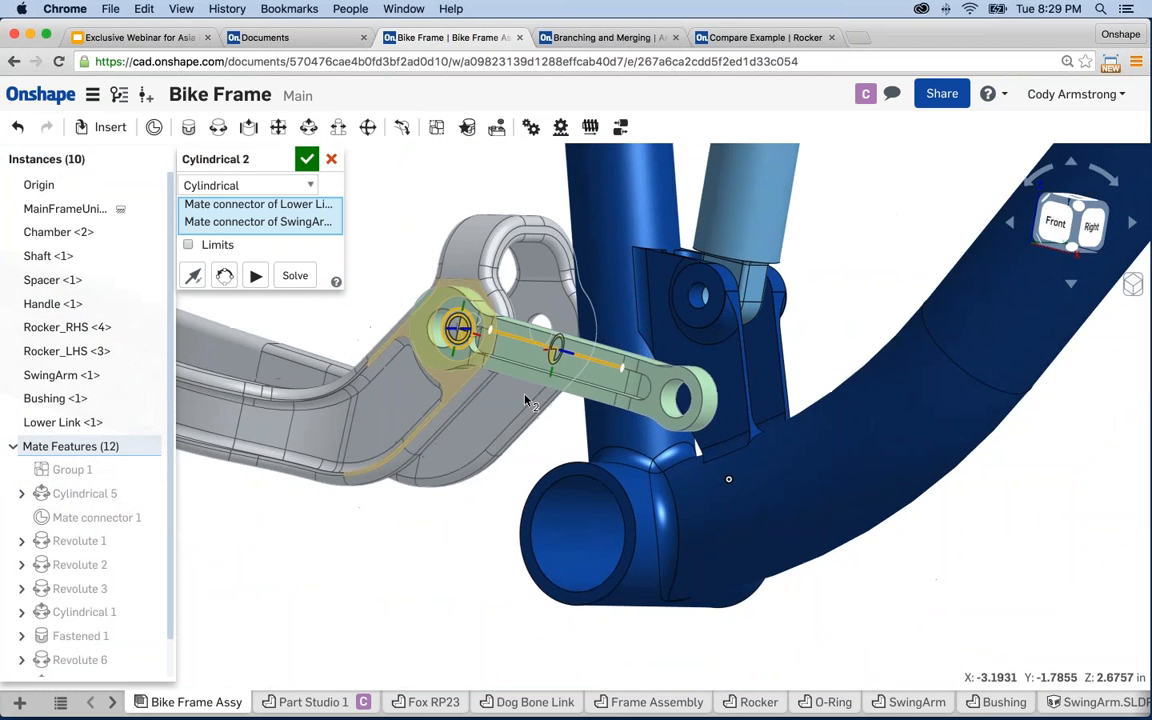
{"action": "scroll", "coordinate": [558, 386], "scroll_direction": "up", "scroll_amount": 2}
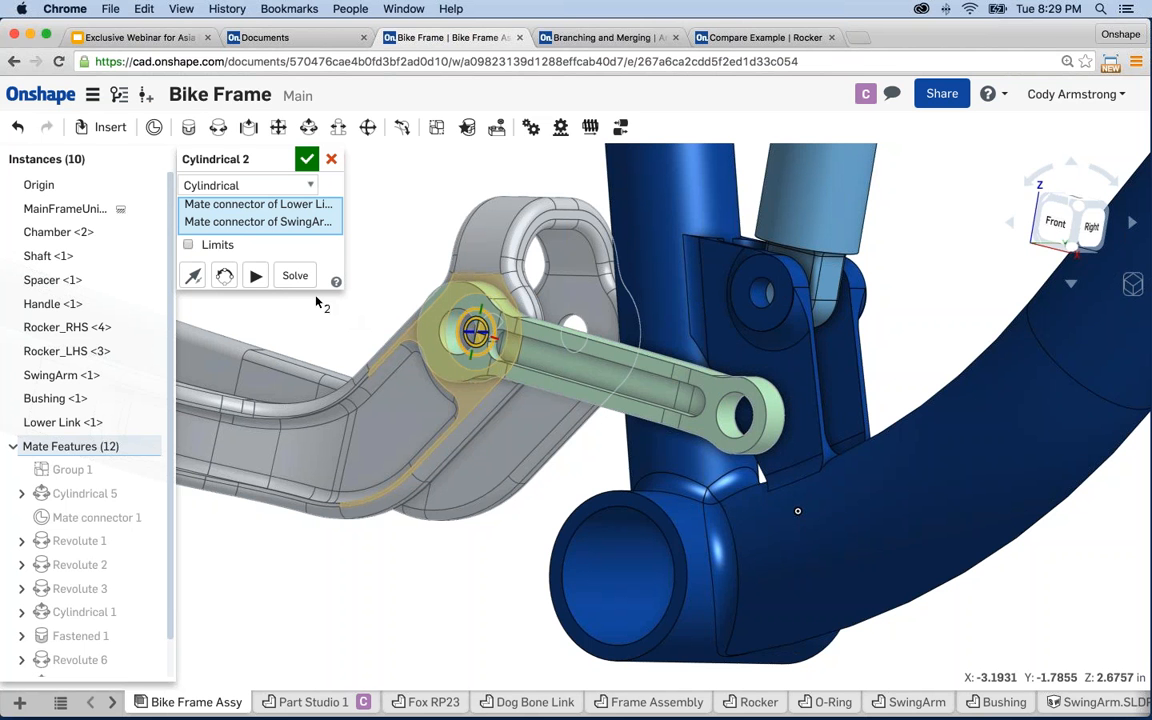
- Solve and accept Cylindrical 2, then zoom out to show the shock and rear frame
{"action": "left_click", "coordinate": [295, 275]}
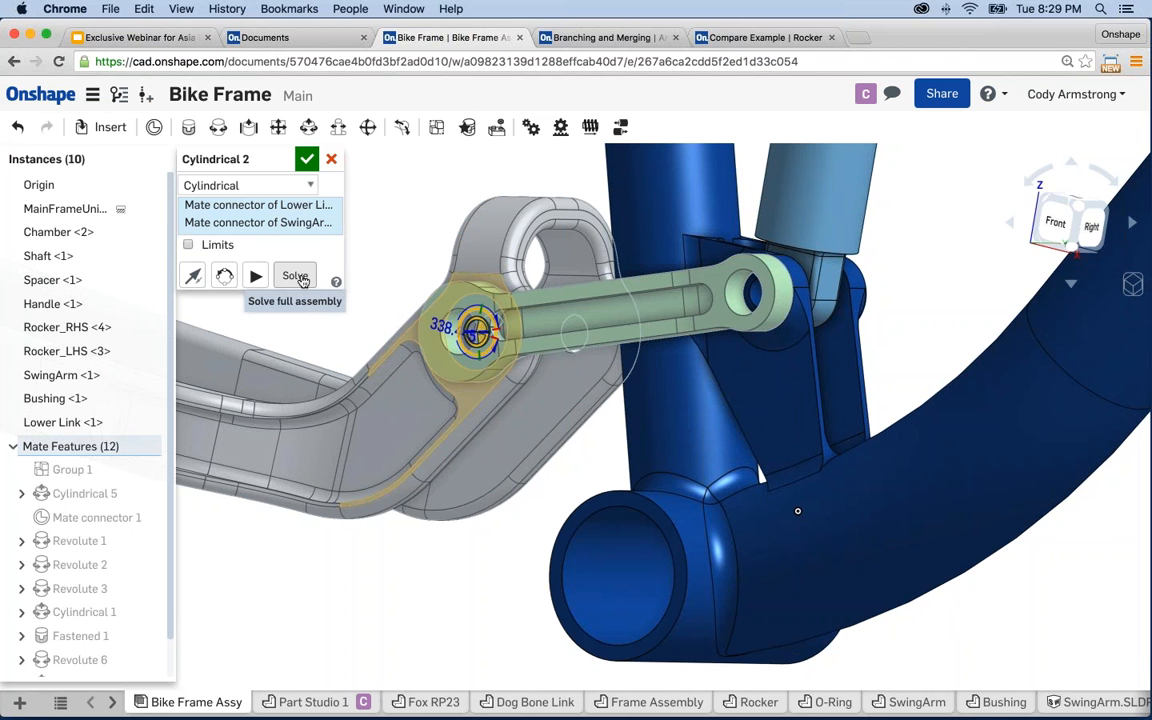
{"action": "left_click", "coordinate": [307, 162]}
{"action": "right_click_drag", "start_coordinate": [375, 231], "coordinate": [408, 292]}
{"action": "scroll", "coordinate": [408, 289], "scroll_direction": "down", "scroll_amount": 4}
{"action": "middle_click_drag", "start_coordinate": [394, 240], "coordinate": [438, 365]}
{"action": "scroll", "coordinate": [432, 286], "scroll_direction": "down", "scroll_amount": 4}
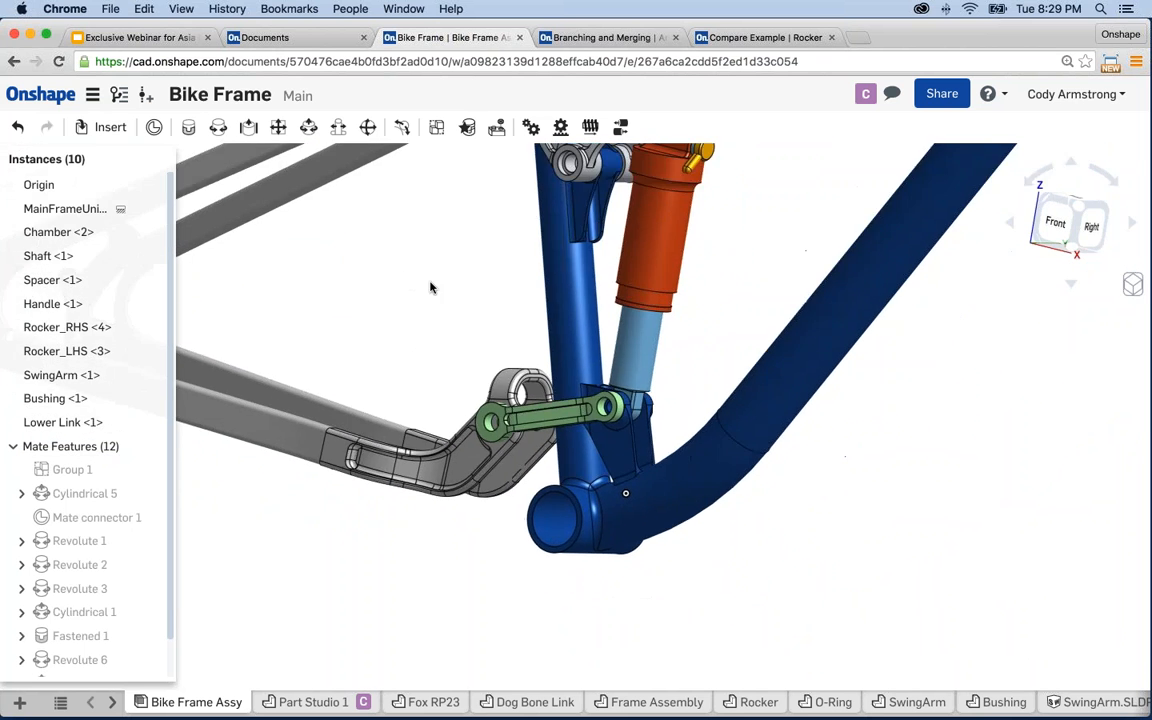
- Drag the grey swingarm to test the suspension pivoting with the mated Lower Link
{"action": "middle_click_drag", "start_coordinate": [431, 281], "coordinate": [466, 345]}
{"action": "right_click_drag", "start_coordinate": [466, 345], "coordinate": [470, 378]}
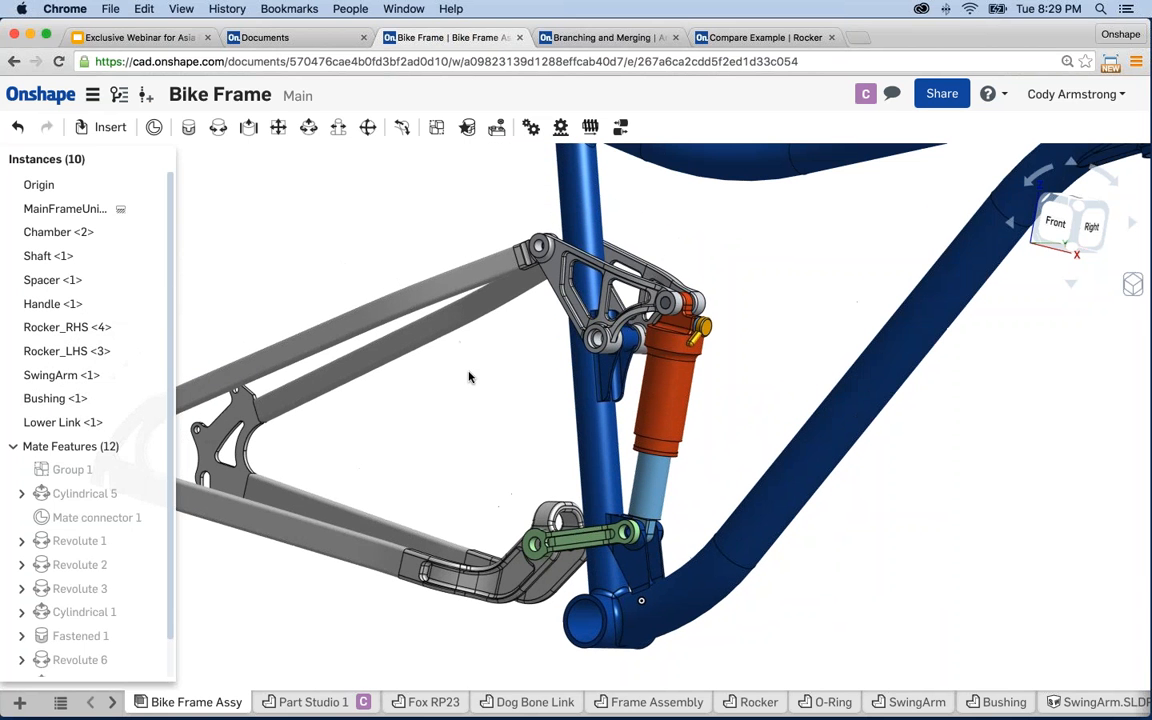
{"action": "left_click_drag", "start_coordinate": [261, 462], "coordinate": [295, 513]}
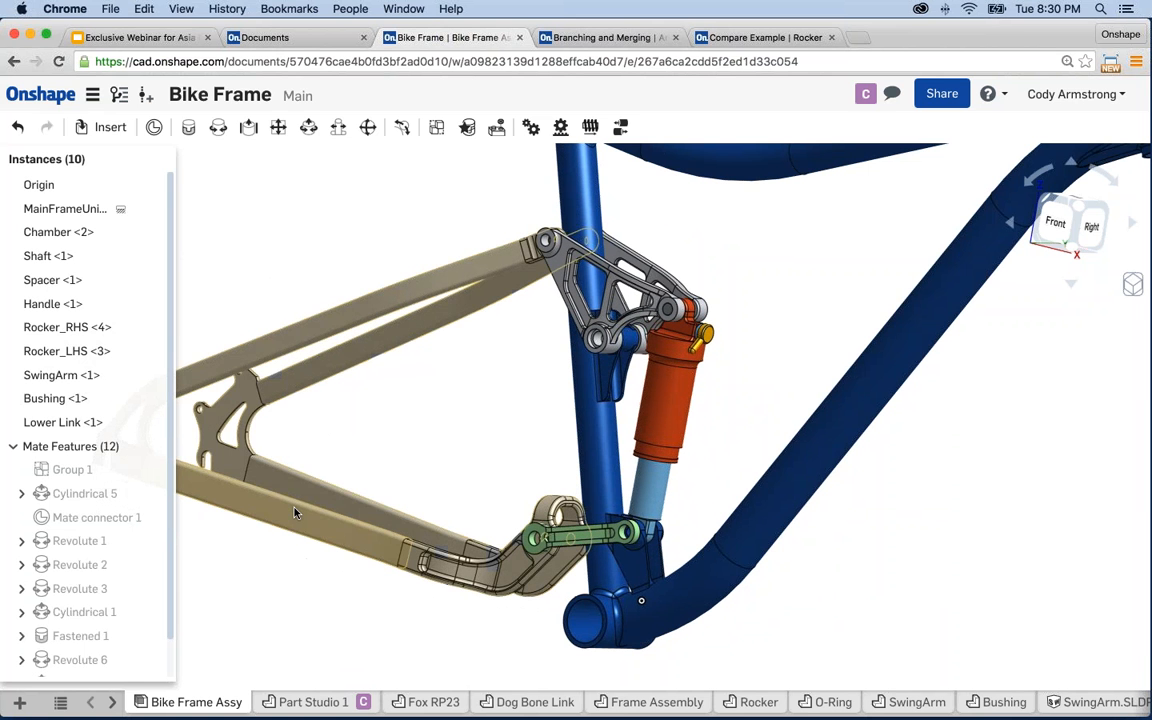
{"action": "scroll", "coordinate": [424, 437], "scroll_direction": "down", "scroll_amount": 3}
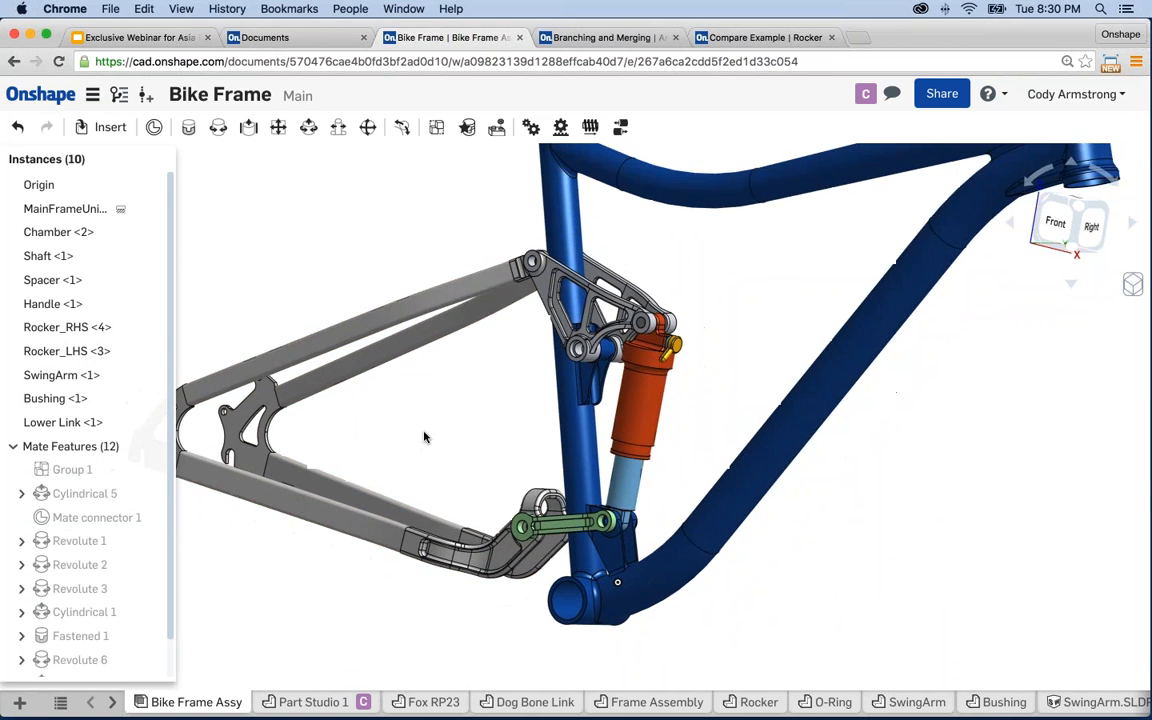
{"action": "scroll", "coordinate": [448, 440], "scroll_direction": "up", "scroll_amount": 1}
{"action": "scroll", "coordinate": [437, 452], "scroll_direction": "up", "scroll_amount": 1}
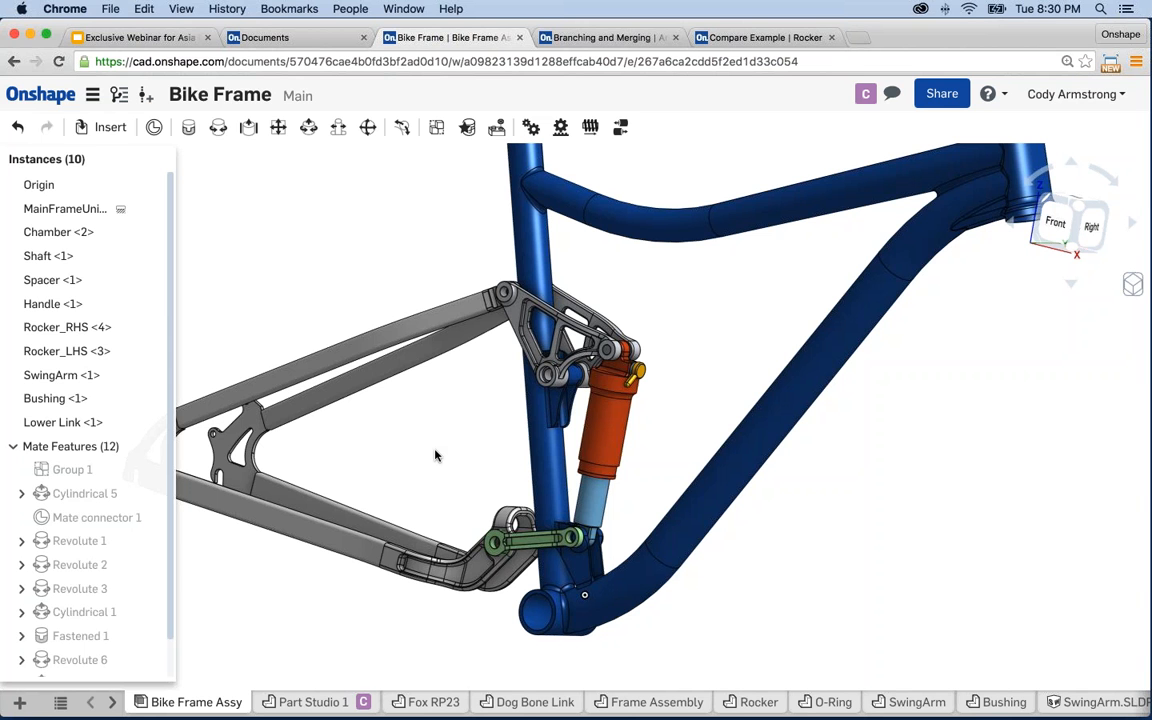
- Create Drawing 1 from the ISO_A4.dwt template with no views
{"action": "left_click", "coordinate": [19, 705]}
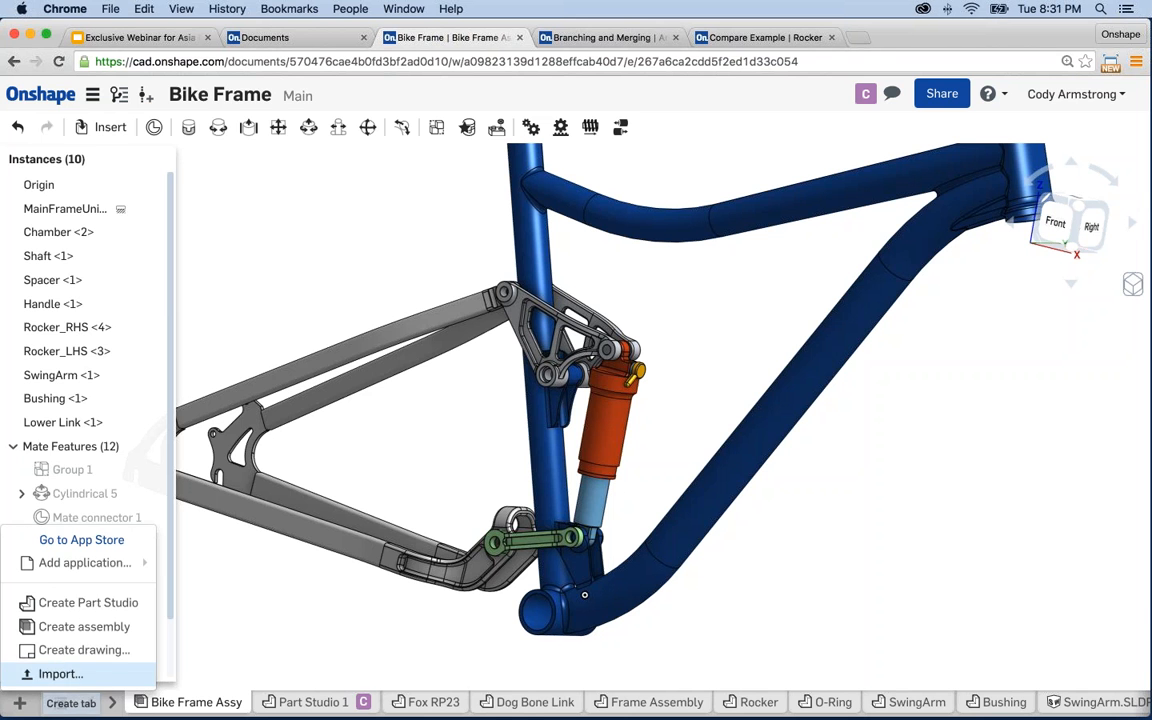
{"action": "left_click", "coordinate": [67, 651]}
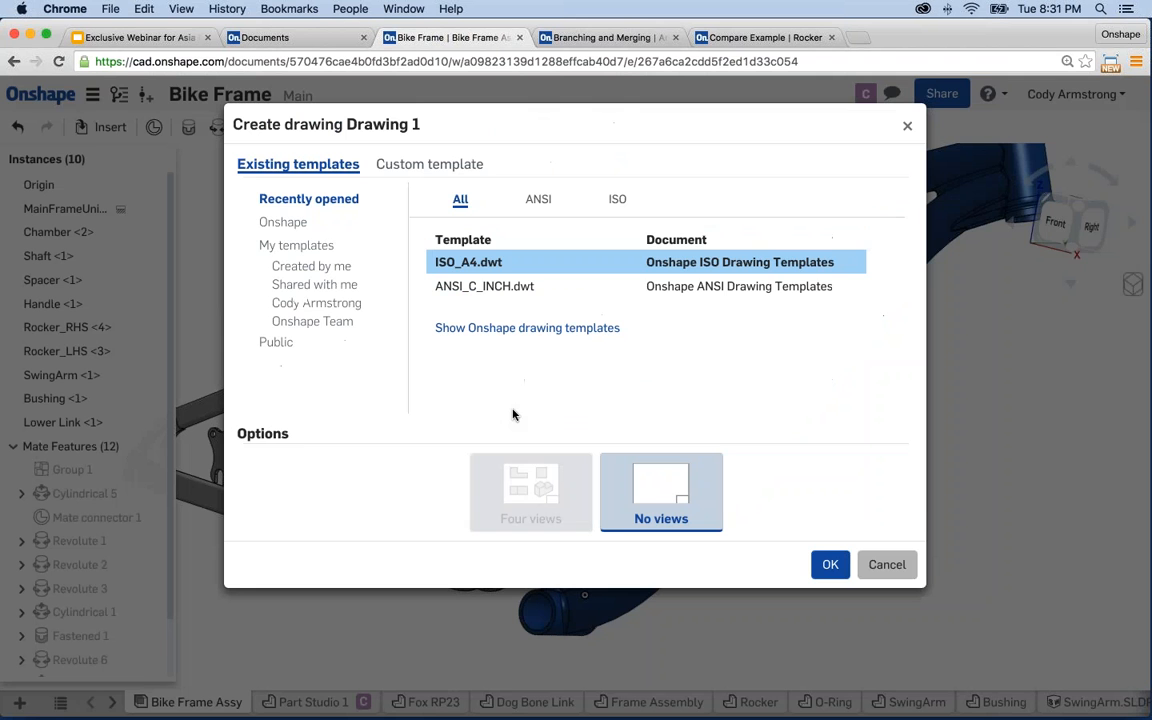
{"action": "left_click", "coordinate": [466, 262]}
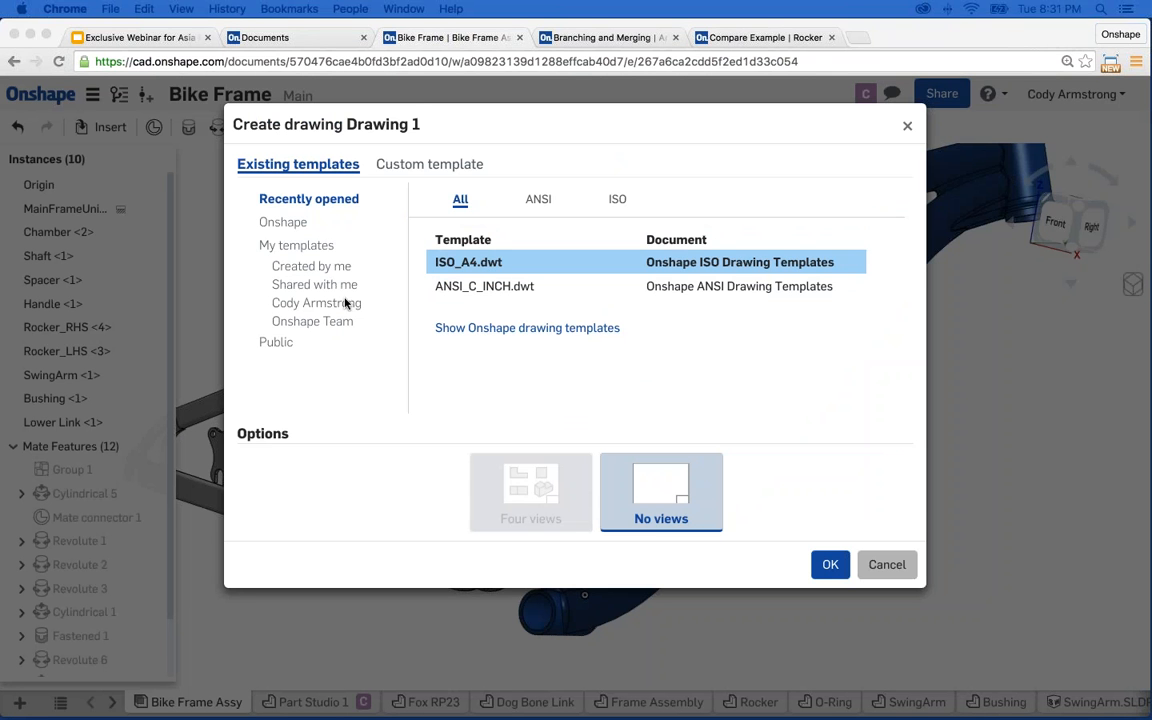
{"action": "left_click", "coordinate": [287, 224]}
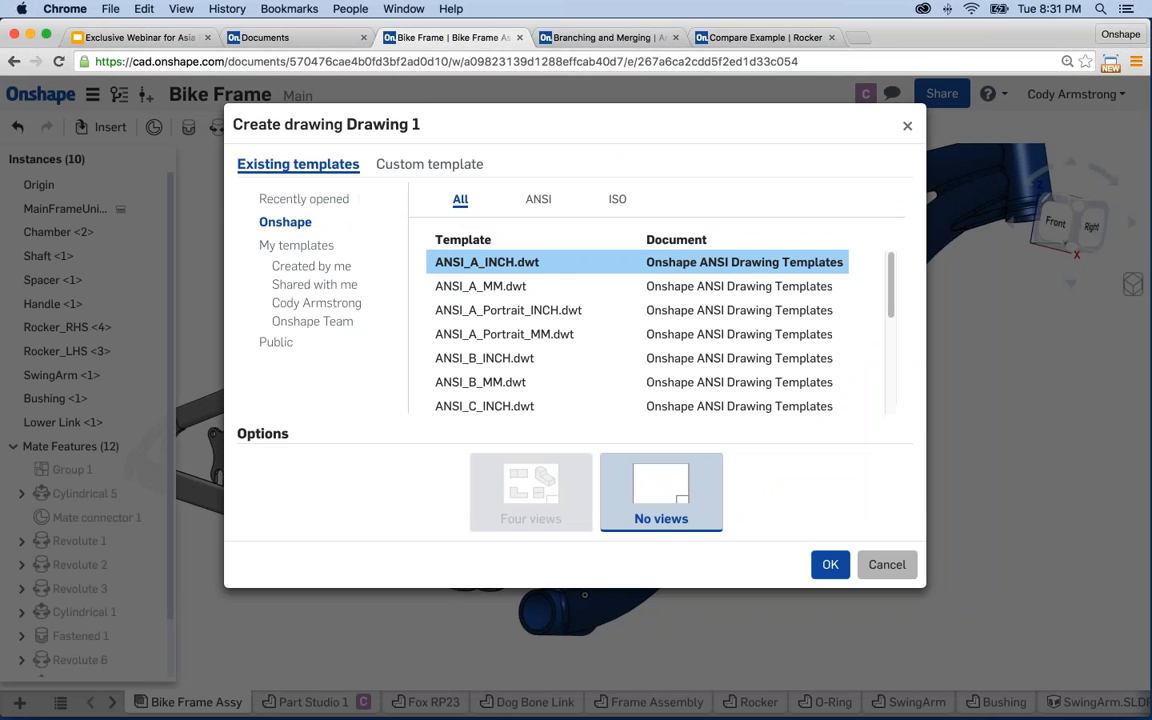
{"action": "left_click", "coordinate": [303, 200]}
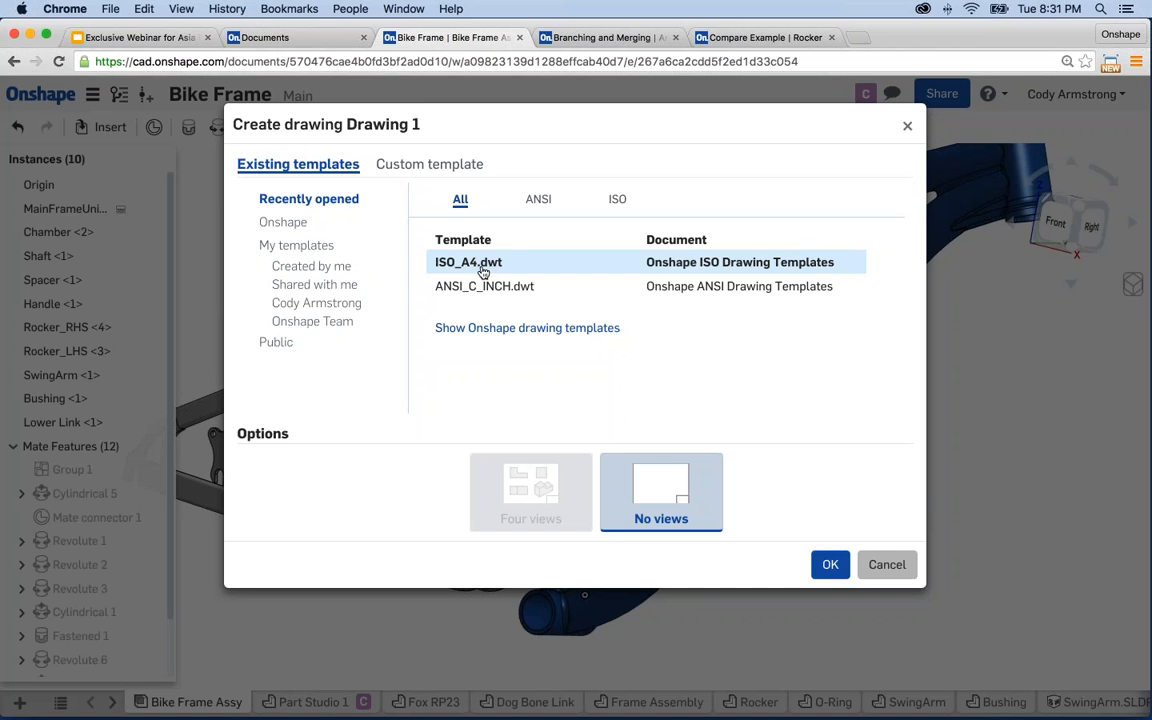
{"action": "left_click", "coordinate": [830, 564]}
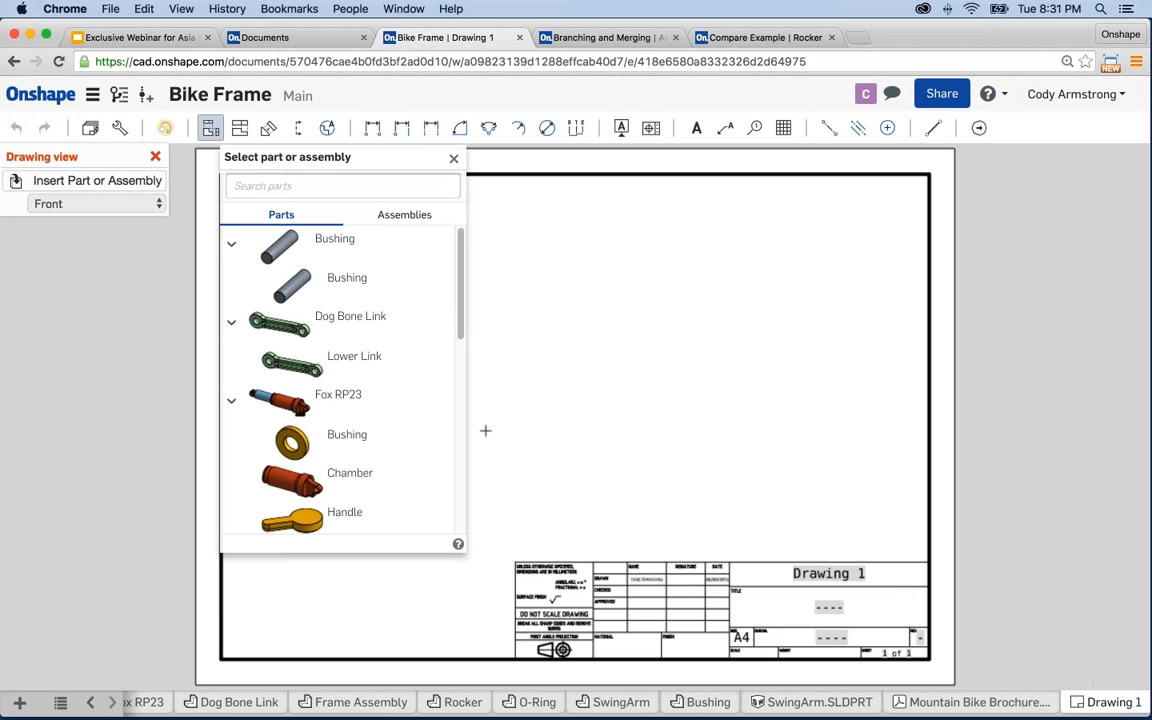
- Place the Lower Link front view, then projected top, right-side and isometric views around it
{"action": "left_click", "coordinate": [356, 360]}
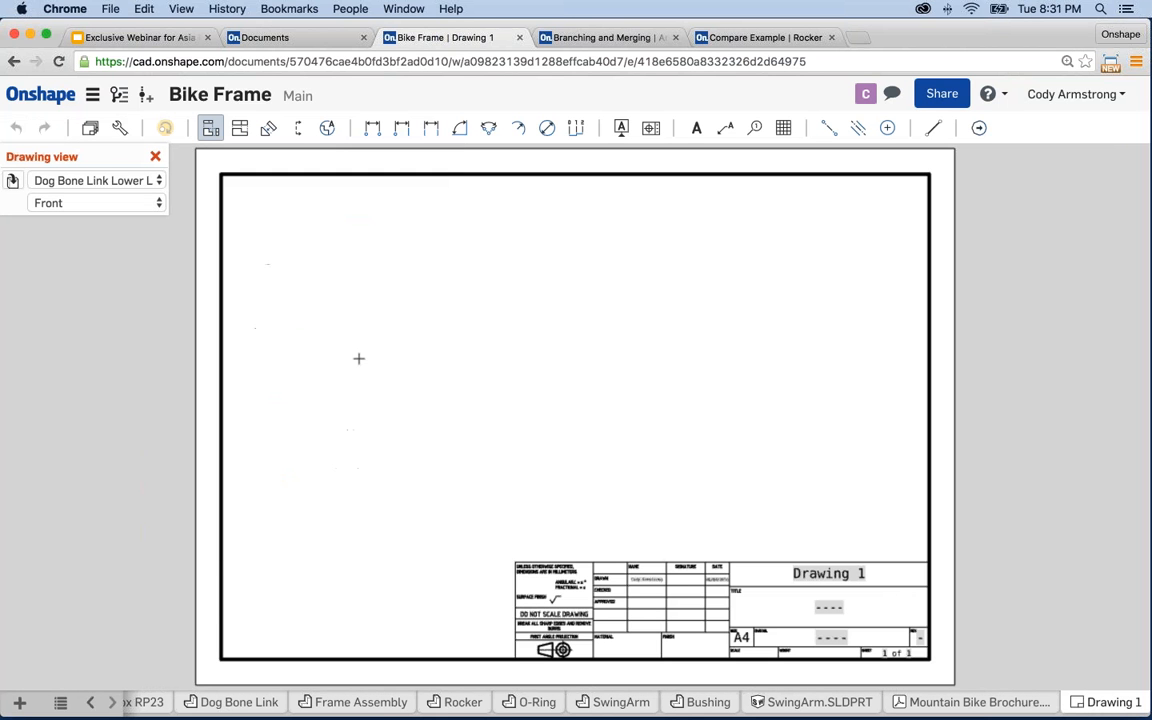
{"action": "left_click", "coordinate": [377, 440]}
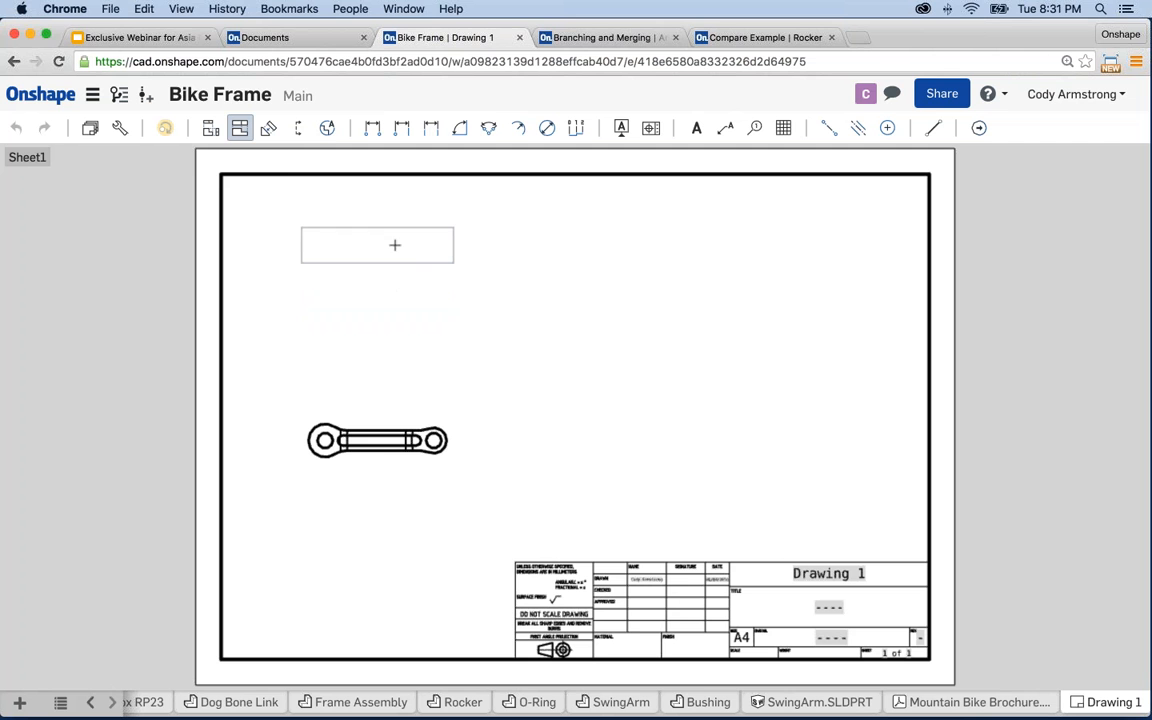
{"action": "left_click", "coordinate": [393, 244]}
{"action": "left_click", "coordinate": [240, 132]}
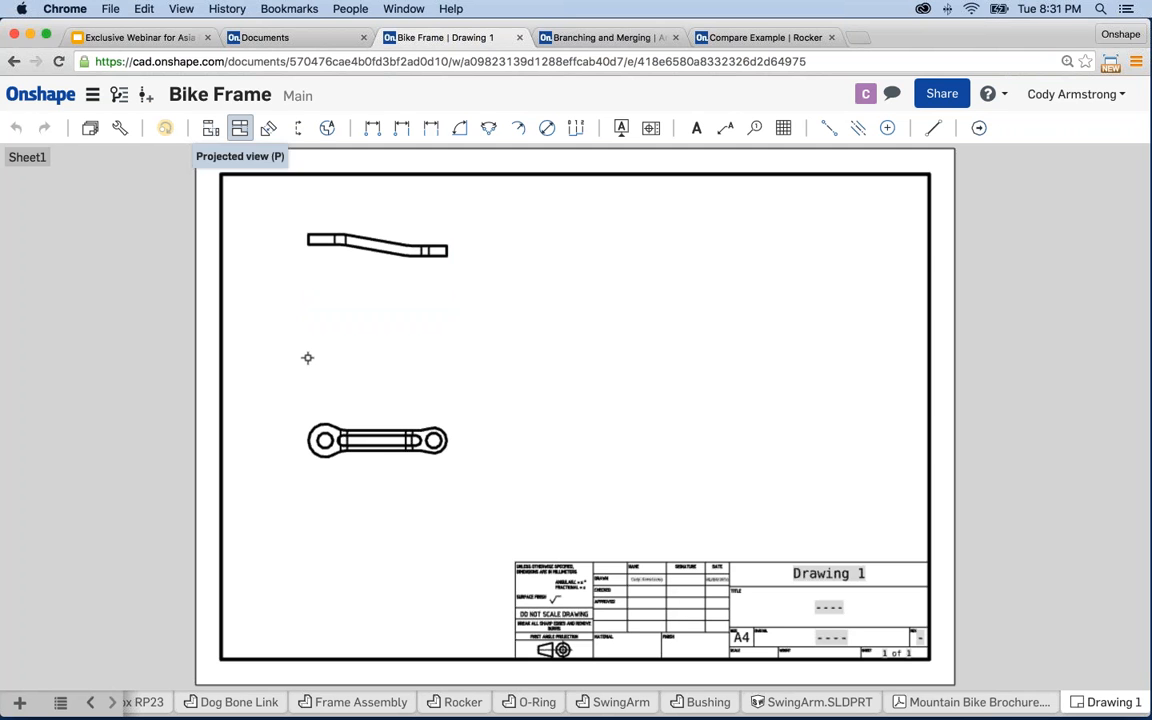
{"action": "left_click", "coordinate": [762, 442]}
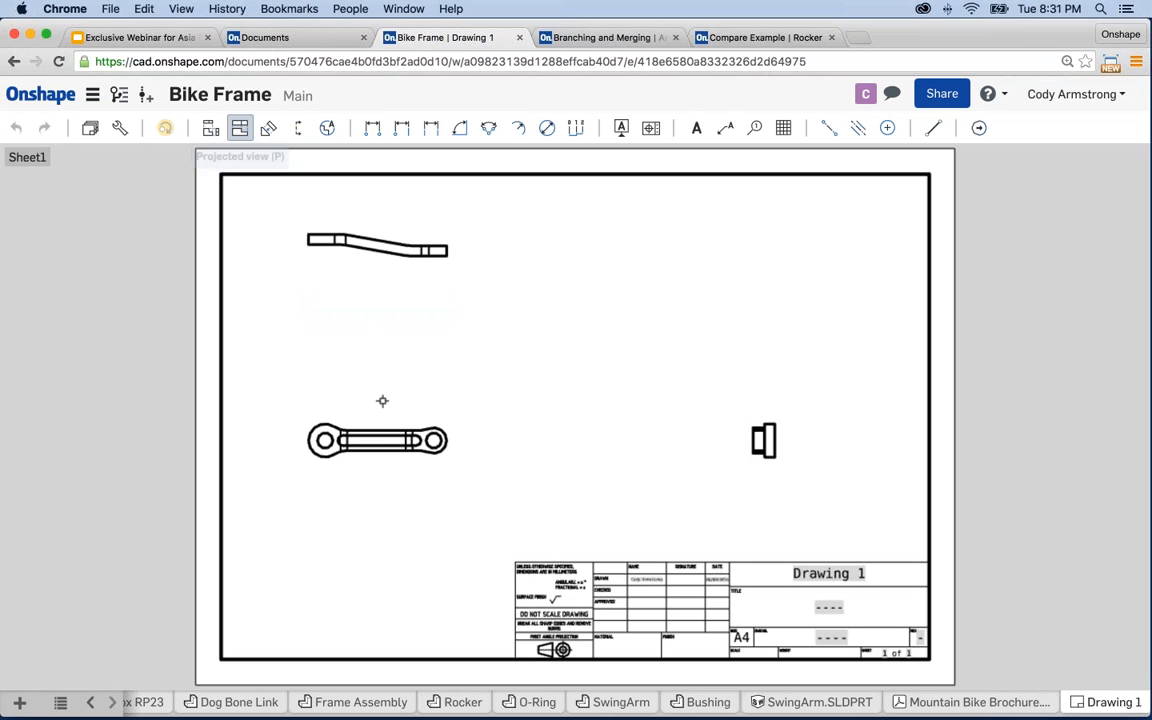
{"action": "left_click", "coordinate": [820, 254]}
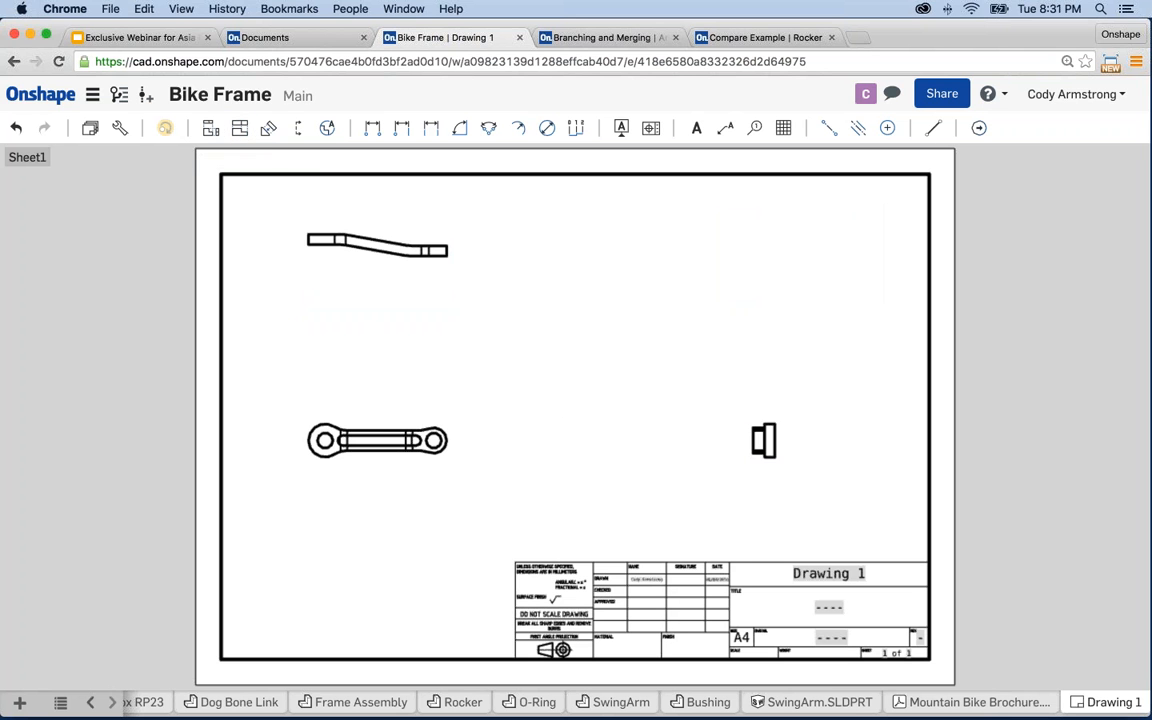
- Add linear dimensions of 108 for the link length and 85 for the hole spacing
{"action": "left_click", "coordinate": [371, 128]}
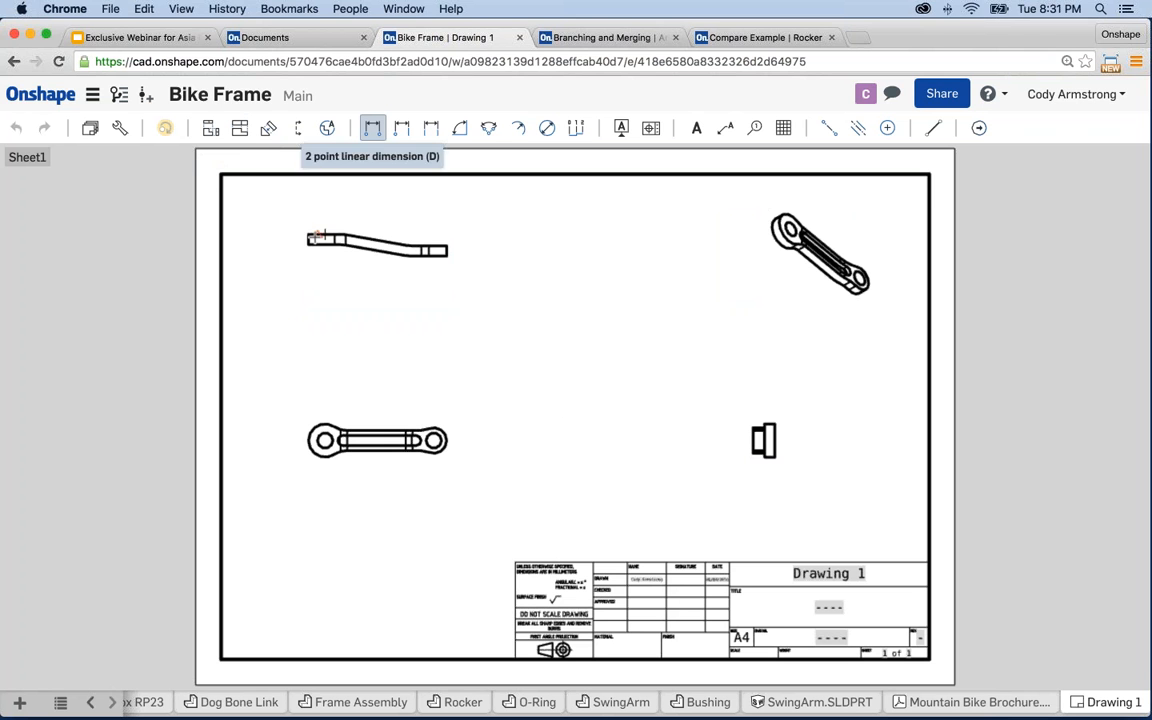
{"action": "left_click", "coordinate": [448, 251]}
{"action": "left_click", "coordinate": [377, 288]}
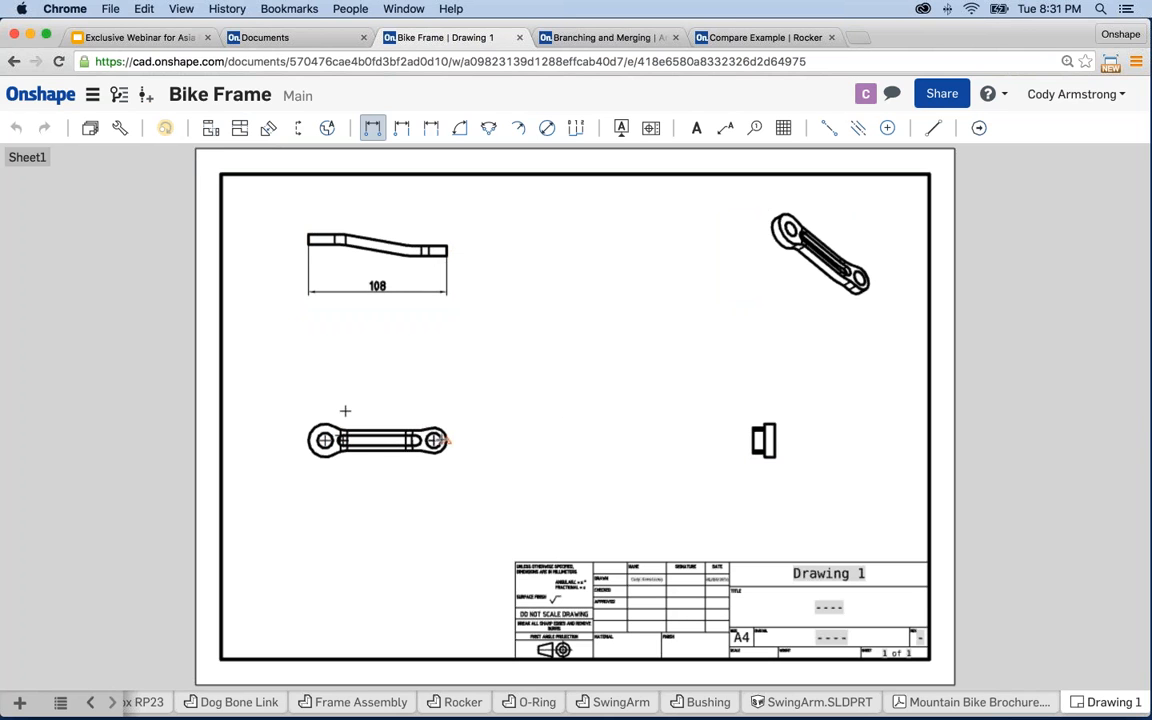
{"action": "left_click", "coordinate": [379, 397]}
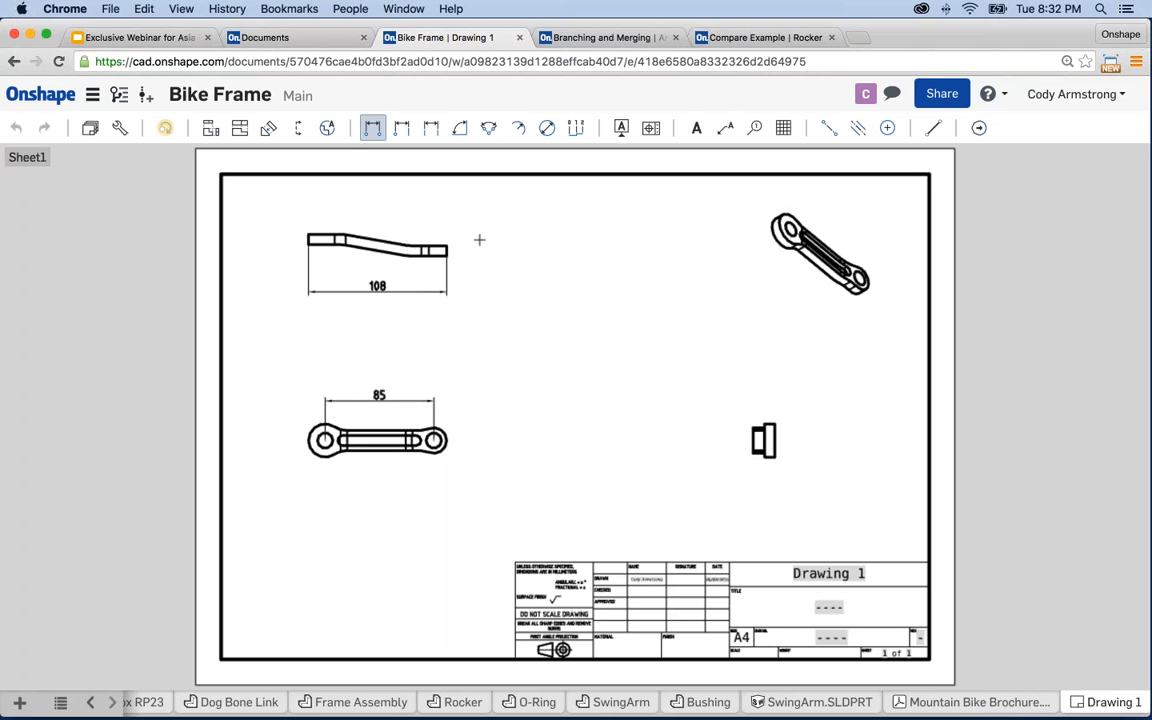
- Create Detail A of the right hole at scale 1:1, placed to the right
{"action": "left_click", "coordinate": [327, 127]}
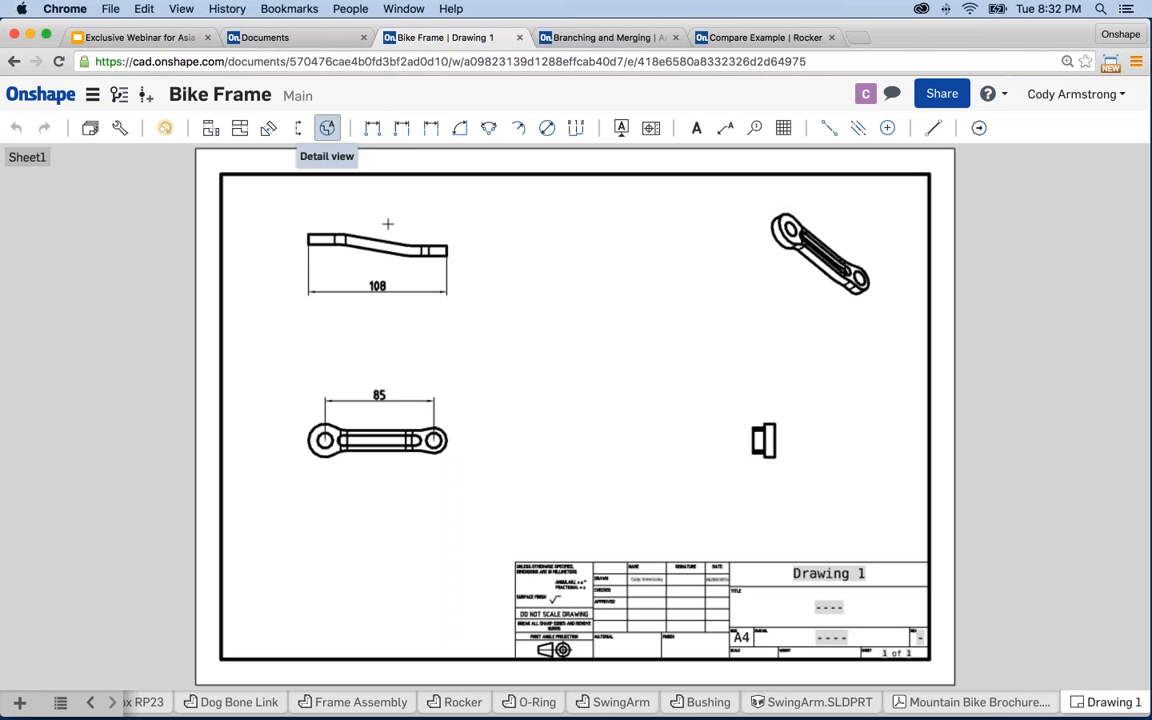
{"action": "left_click", "coordinate": [434, 440]}
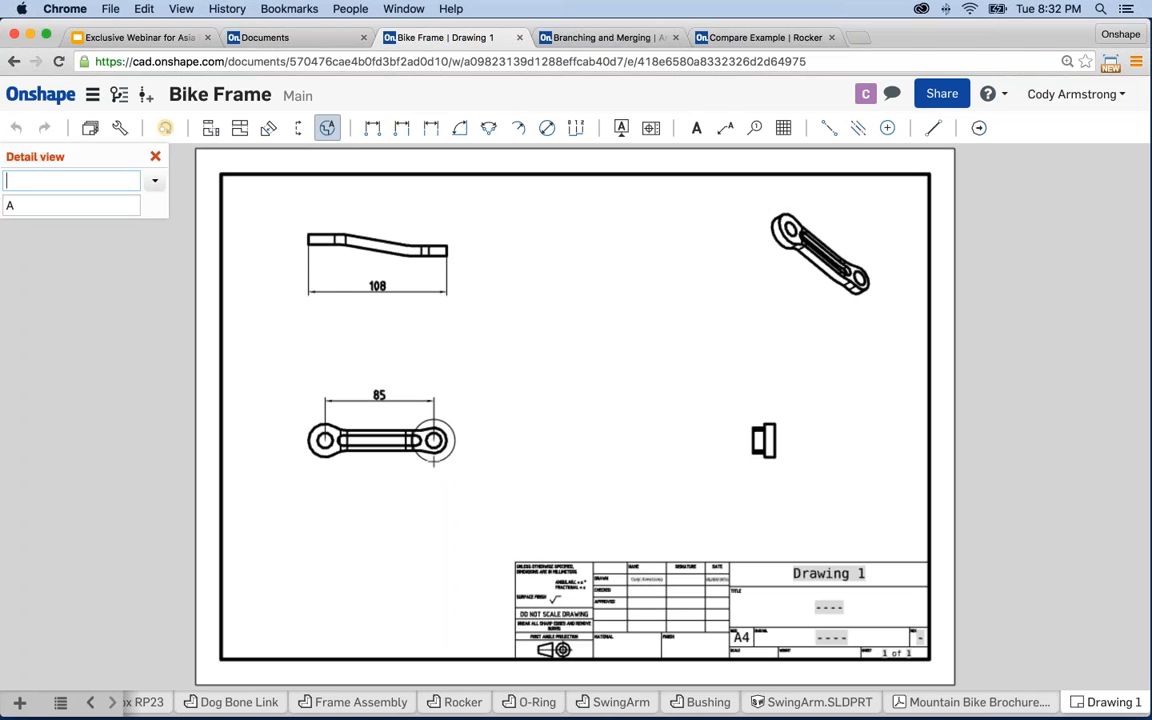
{"action": "left_click", "coordinate": [443, 459]}
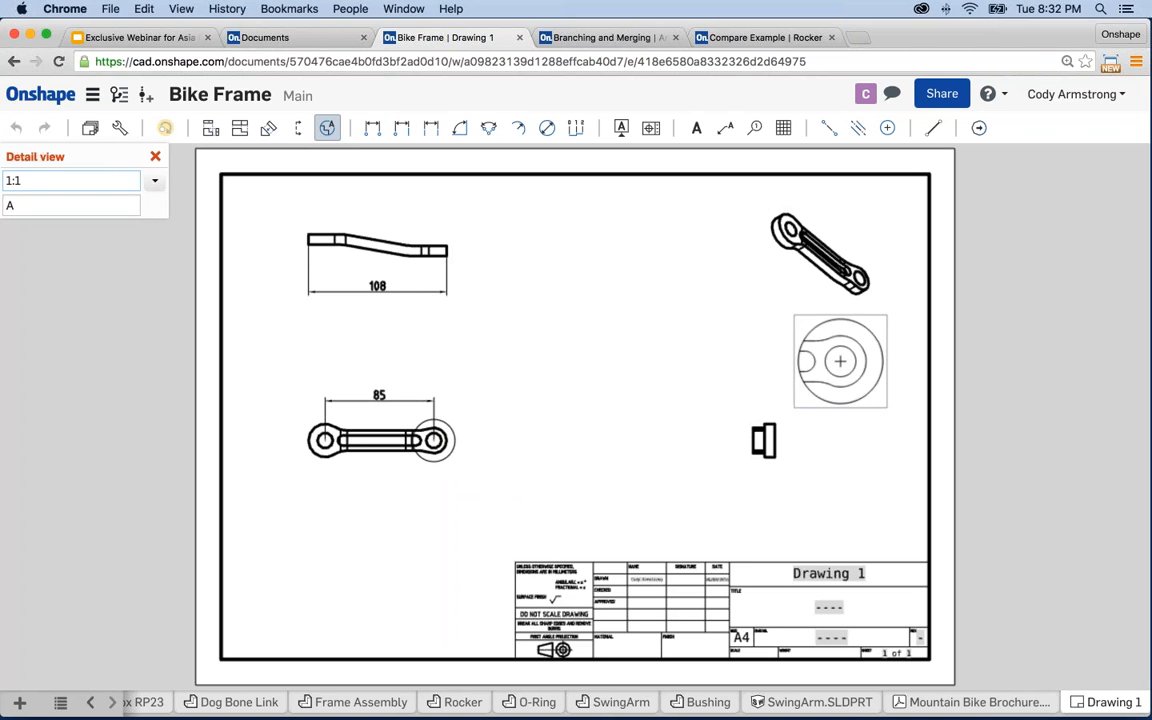
{"action": "left_click", "coordinate": [839, 361]}
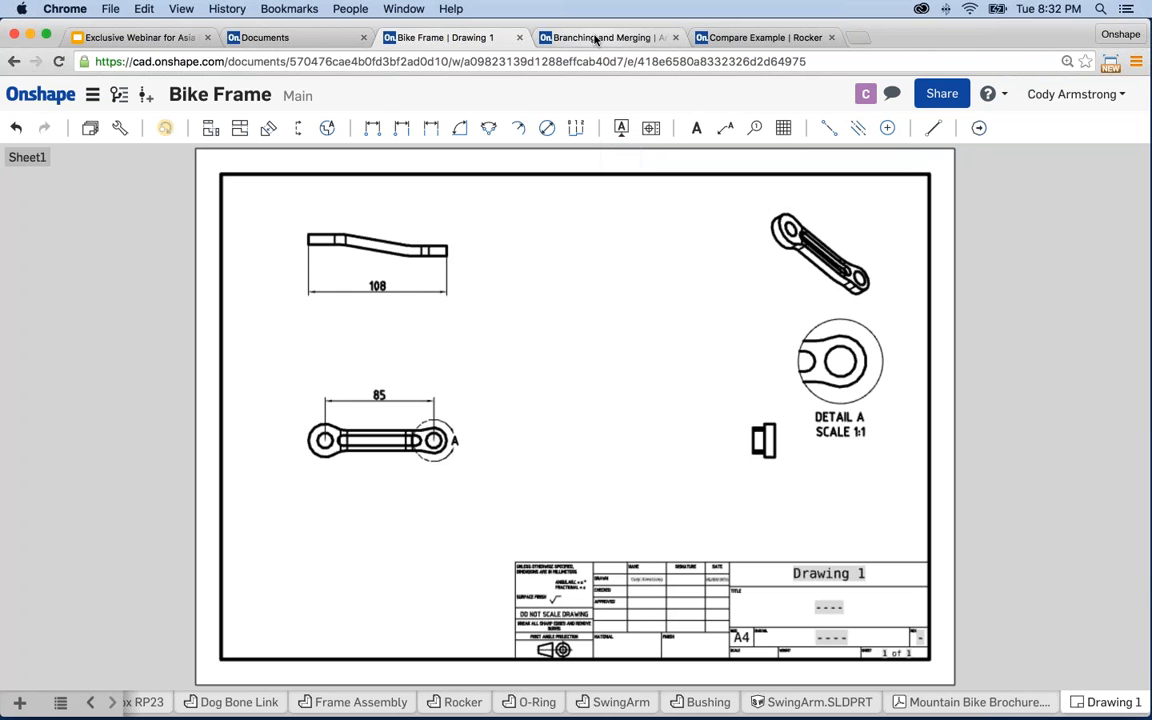
- Reload the Branching and Merging document, then present the webinar deck's Versions slide full screen
{"action": "left_click", "coordinate": [596, 38]}
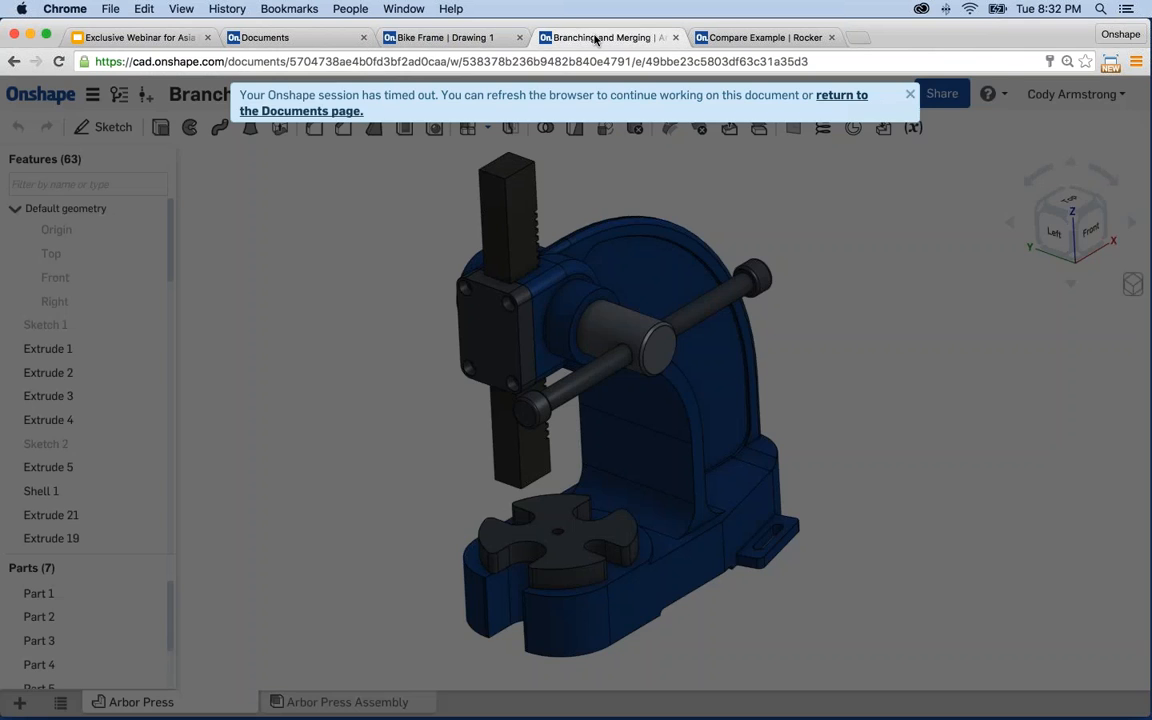
{"action": "left_click", "coordinate": [58, 61]}
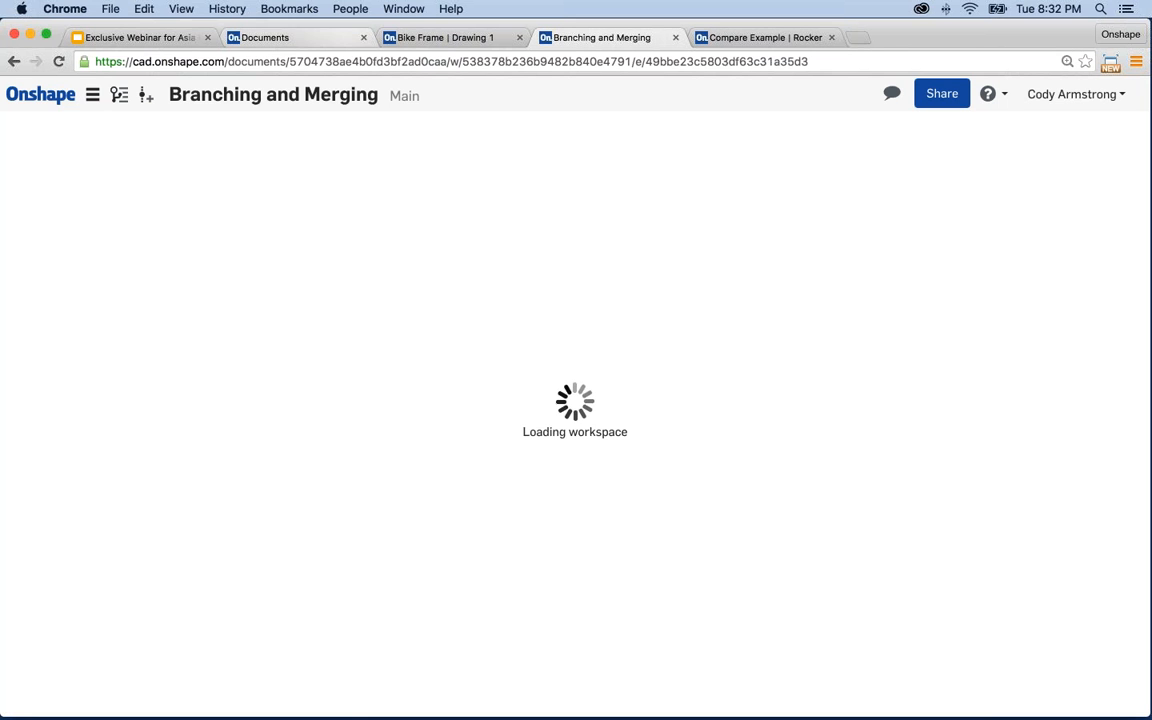
{"action": "left_click", "coordinate": [163, 40]}
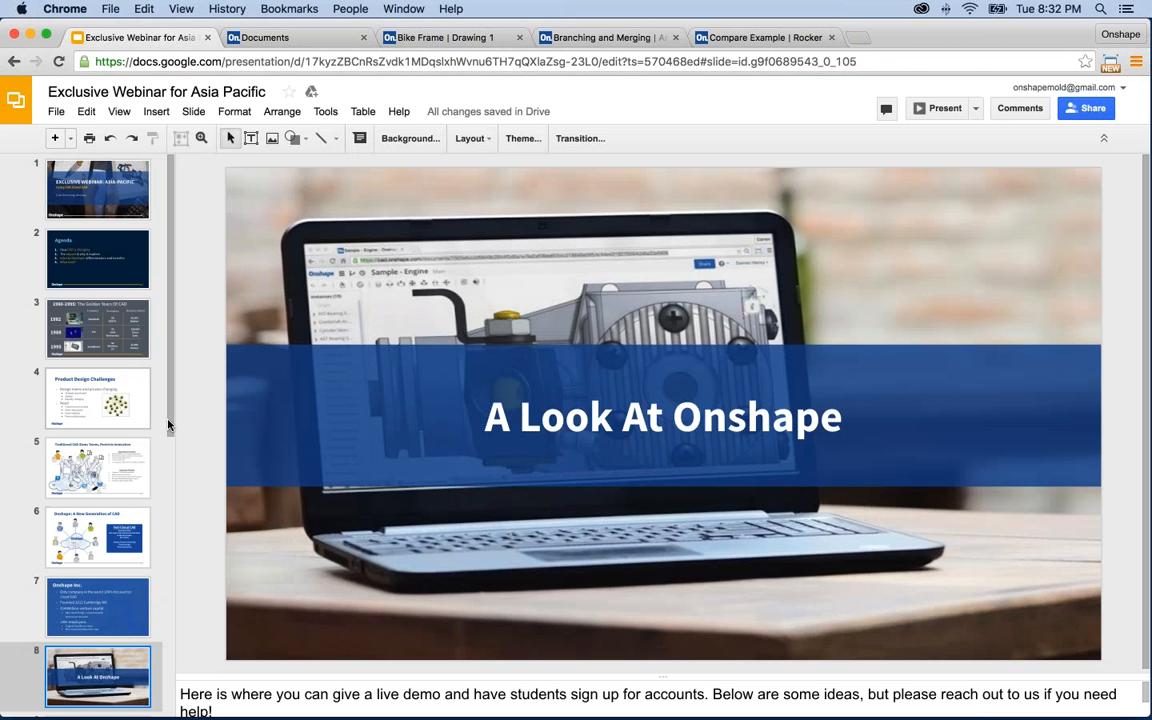
{"action": "scroll", "coordinate": [157, 436], "scroll_direction": "down", "scroll_amount": 5}
{"action": "left_click", "coordinate": [62, 490]}
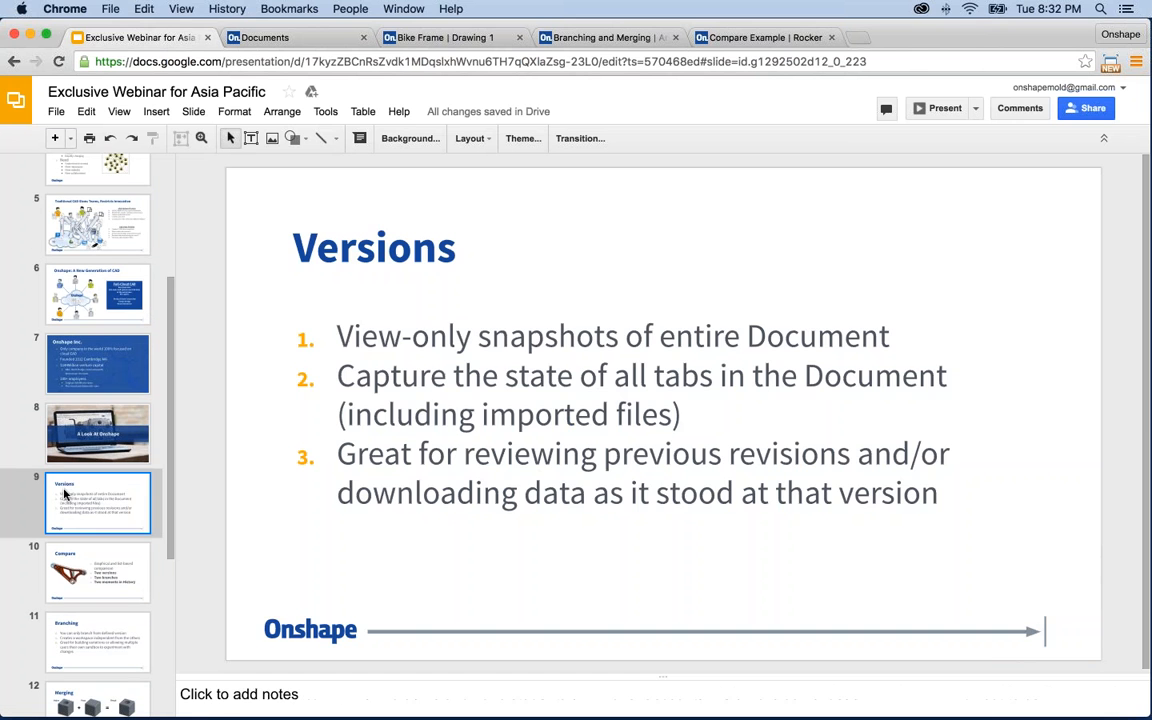
{"action": "left_click", "coordinate": [940, 112]}
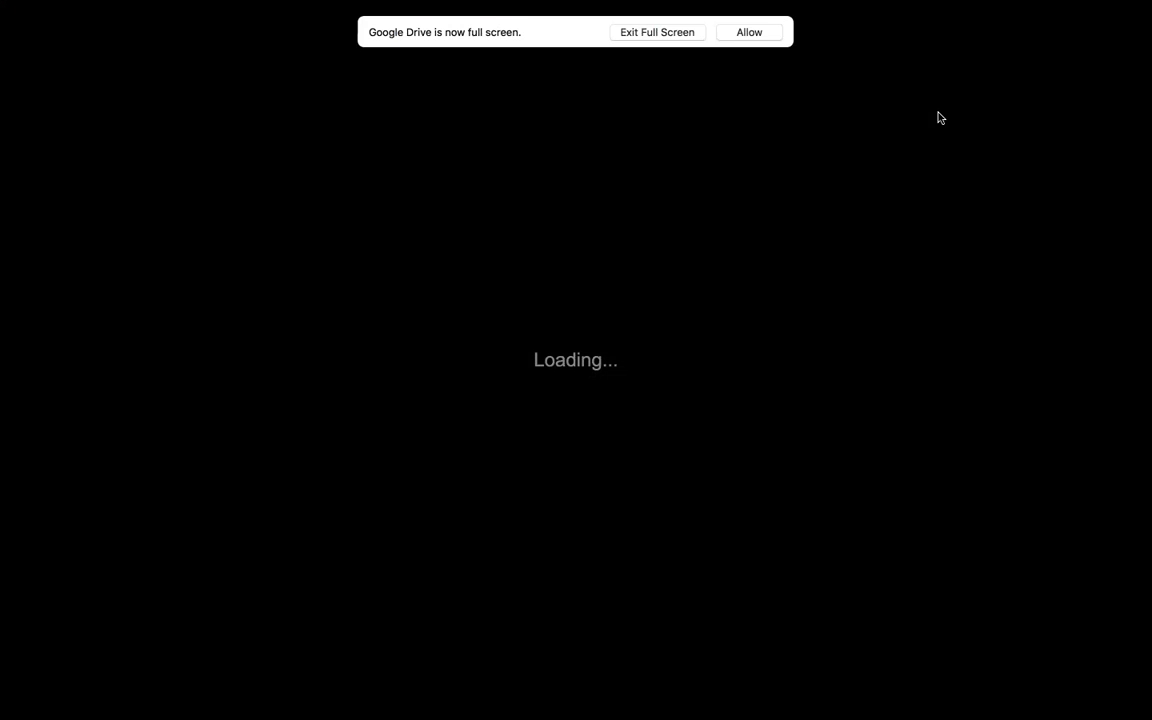
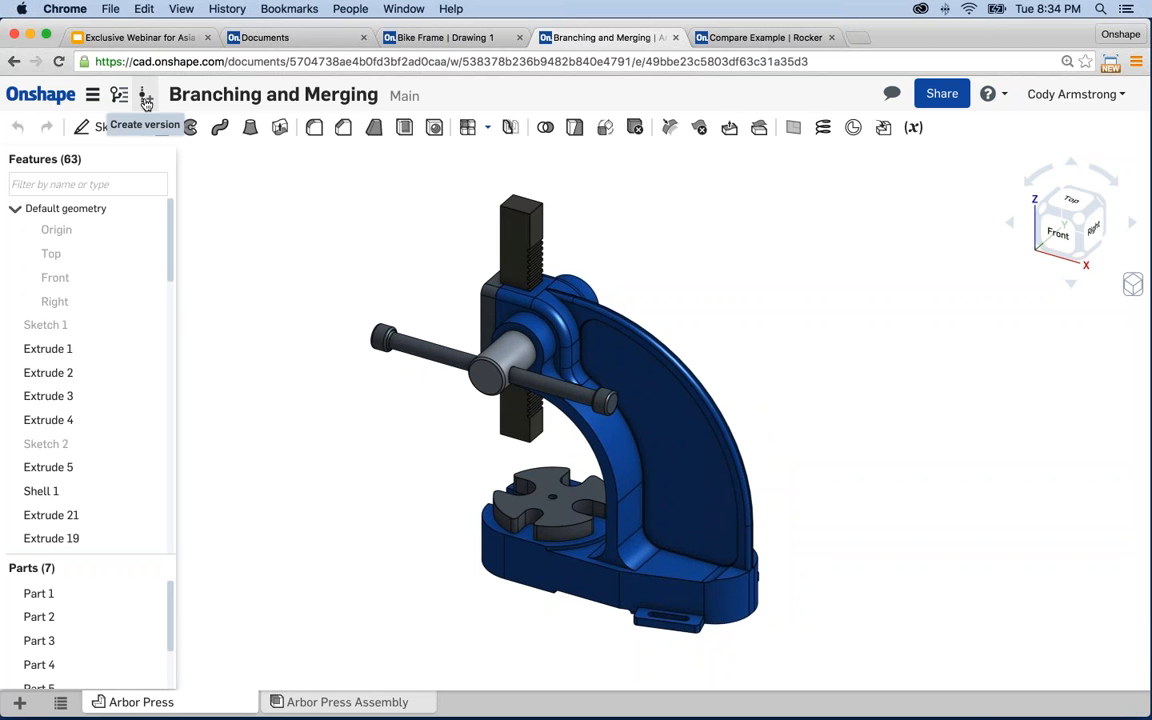
- Save the current Main workspace as a version named 'Initial Release'
{"action": "left_click", "coordinate": [146, 103]}
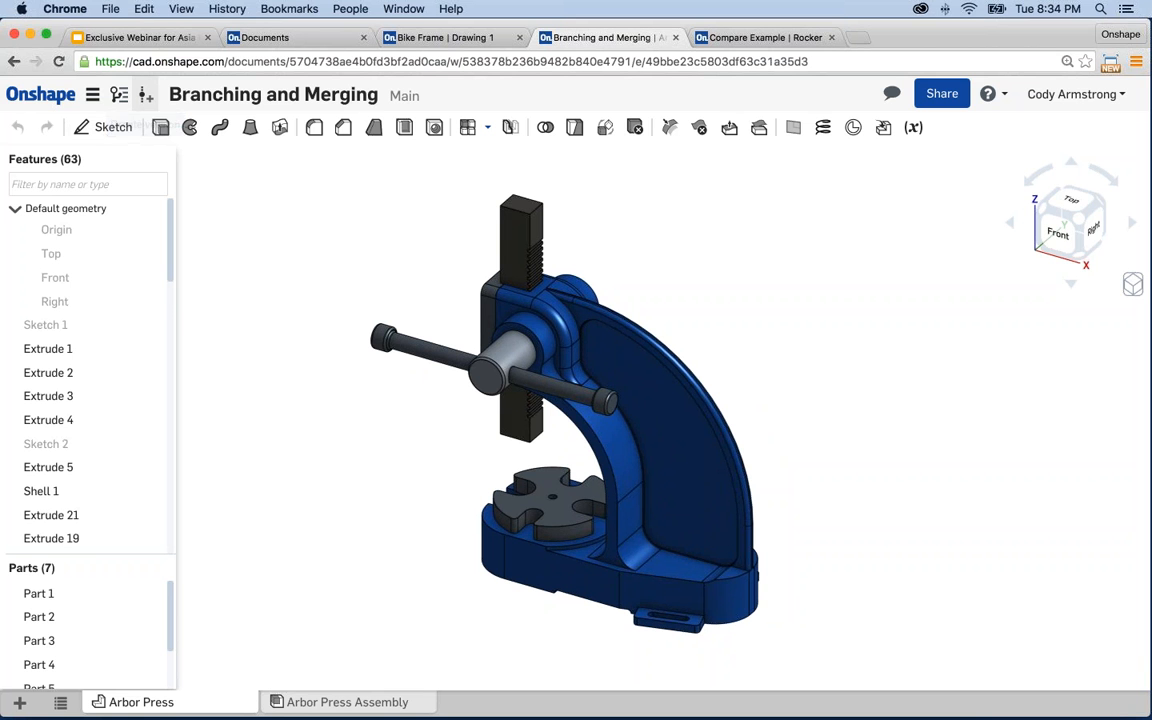
{"action": "type", "text": "INi"}
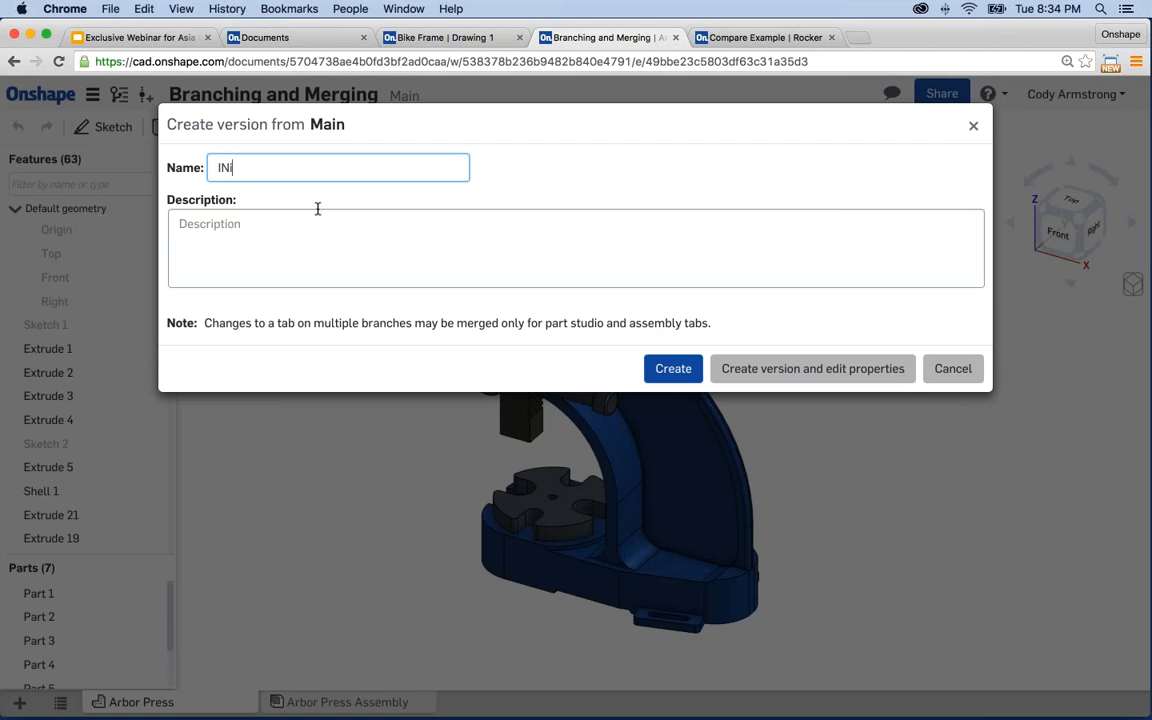
{"action": "key", "text": "BackSpace"}
{"action": "type", "text": "nitial Release"}
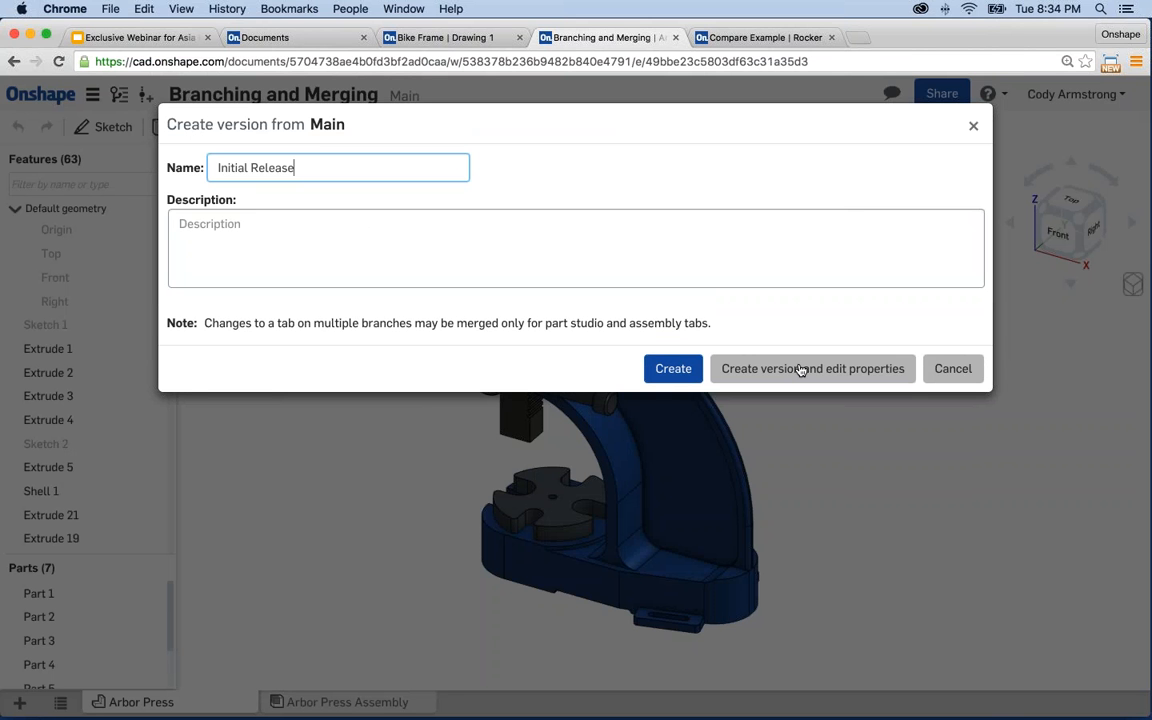
{"action": "left_click", "coordinate": [675, 368]}
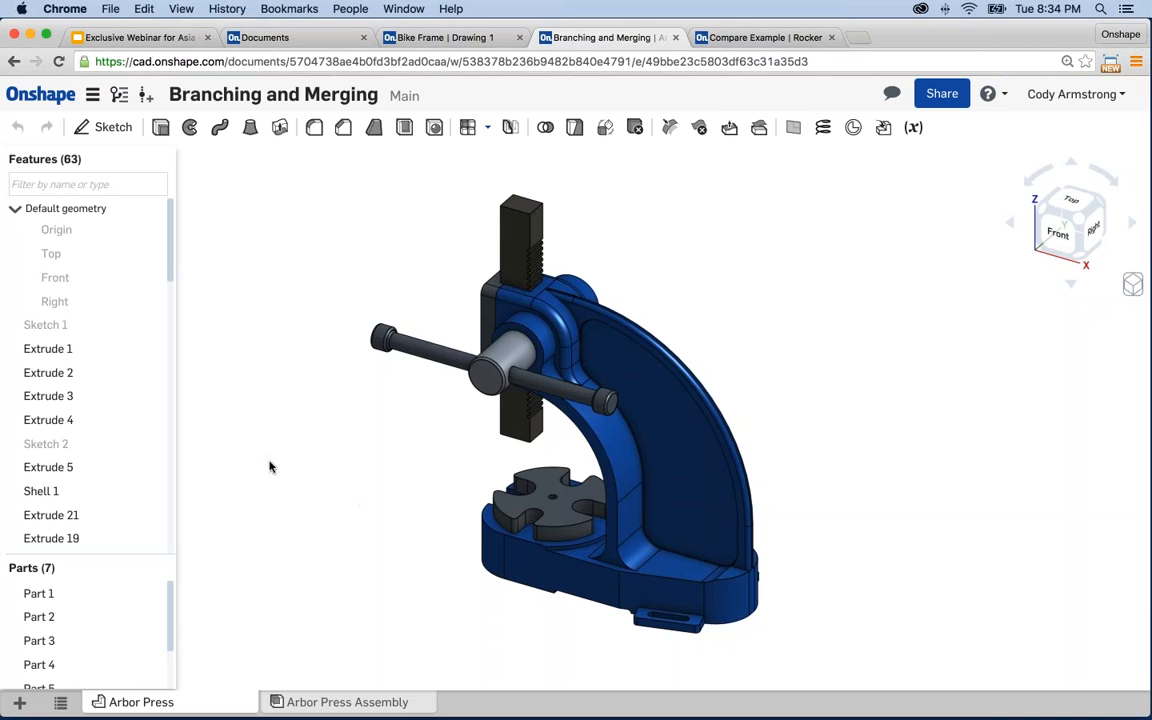
- Open the view-only Initial Release version from the versions and history list
{"action": "left_click", "coordinate": [119, 96]}
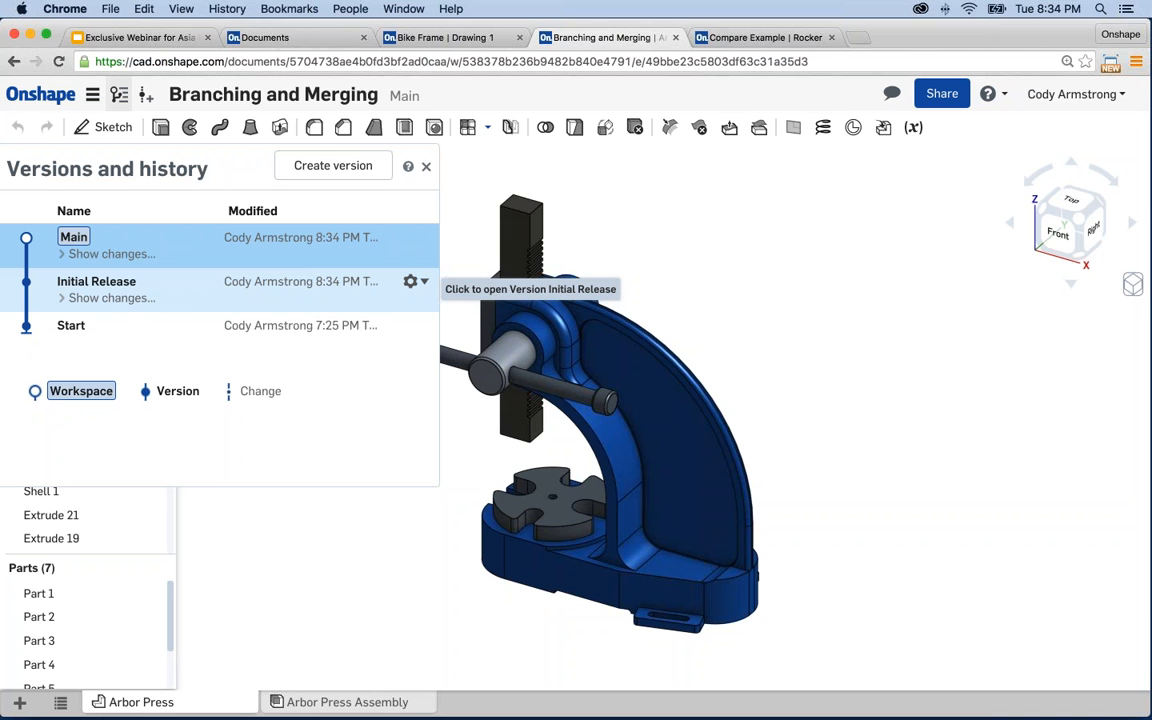
{"action": "left_click", "coordinate": [244, 296]}
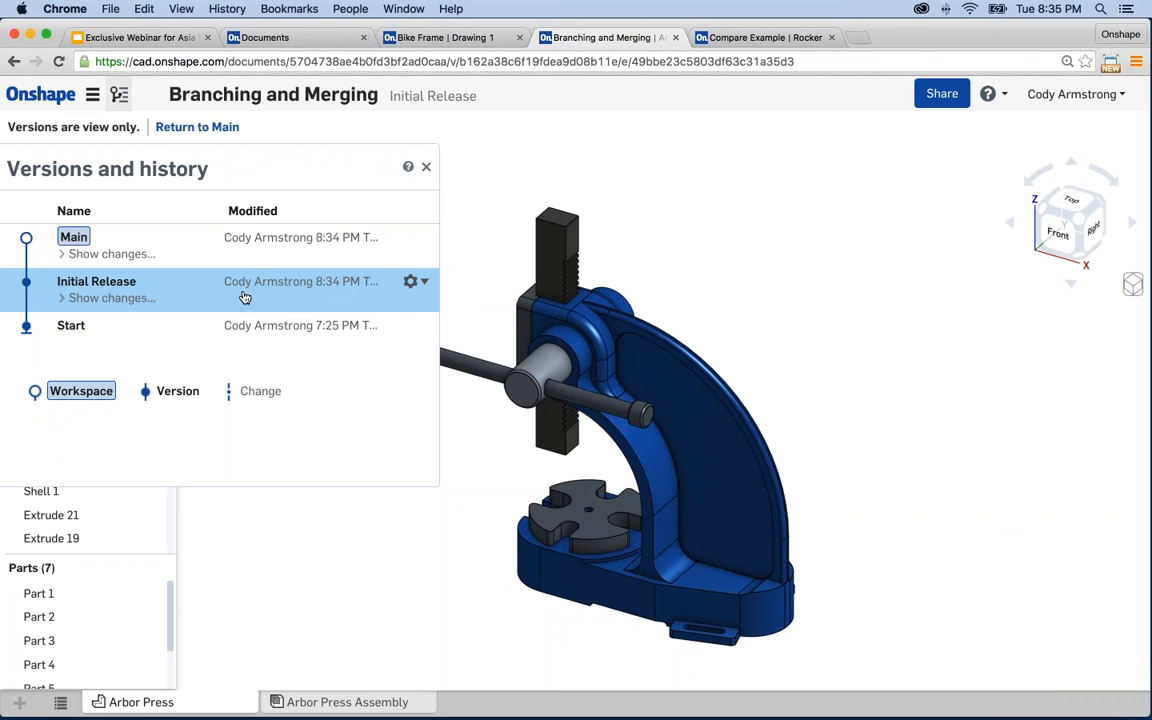
{"action": "left_click", "coordinate": [426, 166]}
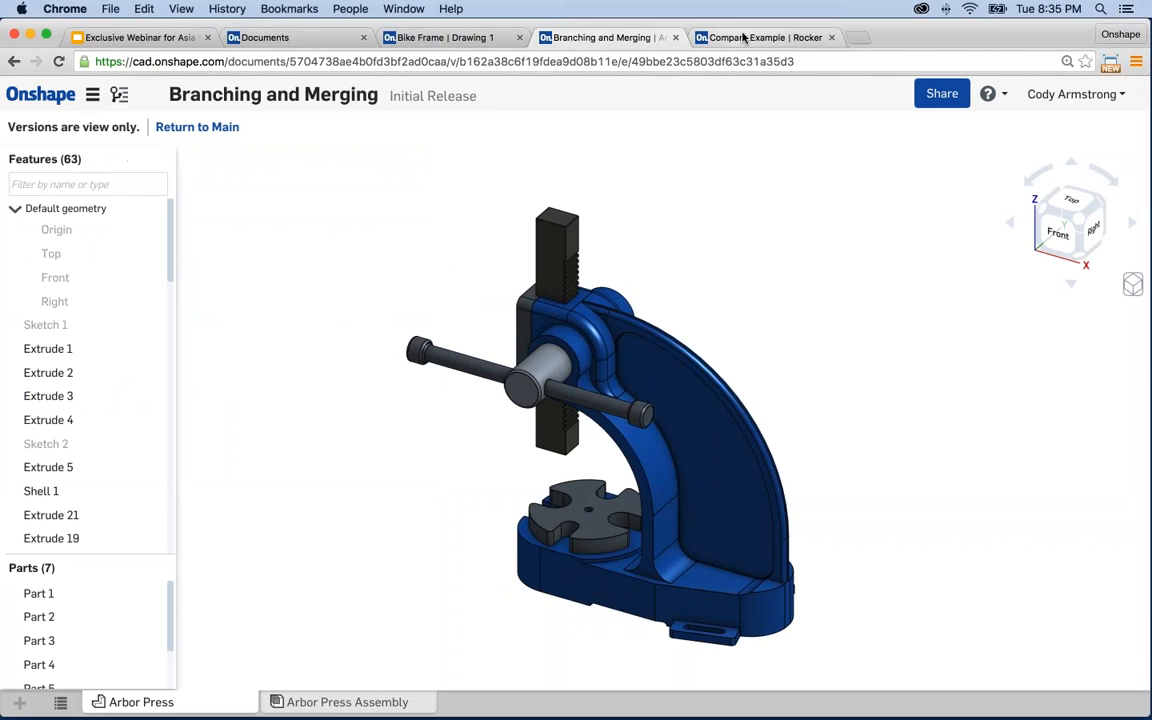
- Switch to the Compare Example rocker document, view its Revision A version, then return to Main
{"action": "left_click", "coordinate": [743, 37]}
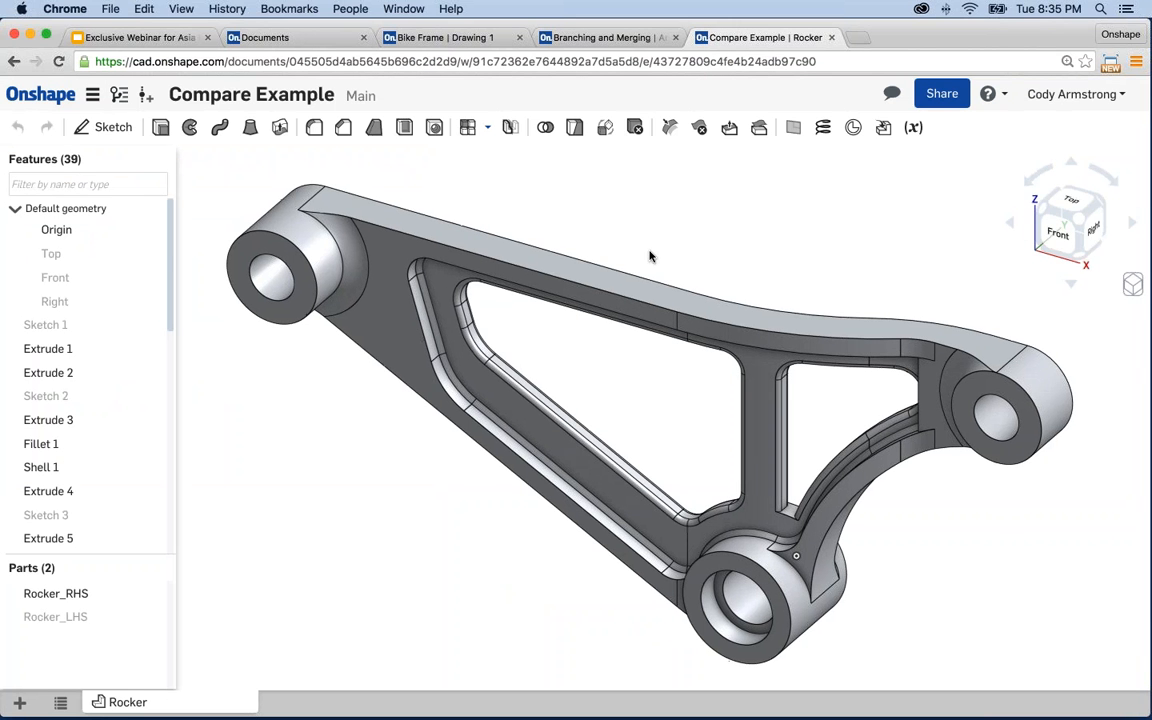
{"action": "left_click", "coordinate": [119, 94]}
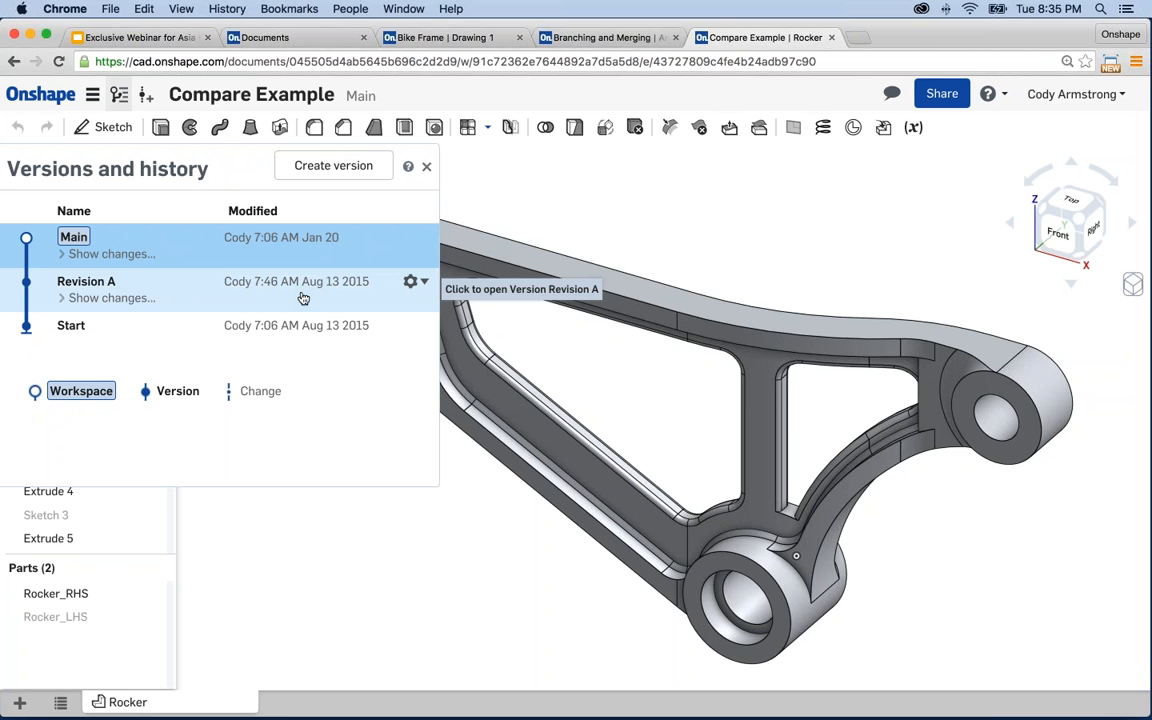
{"action": "left_click", "coordinate": [185, 296]}
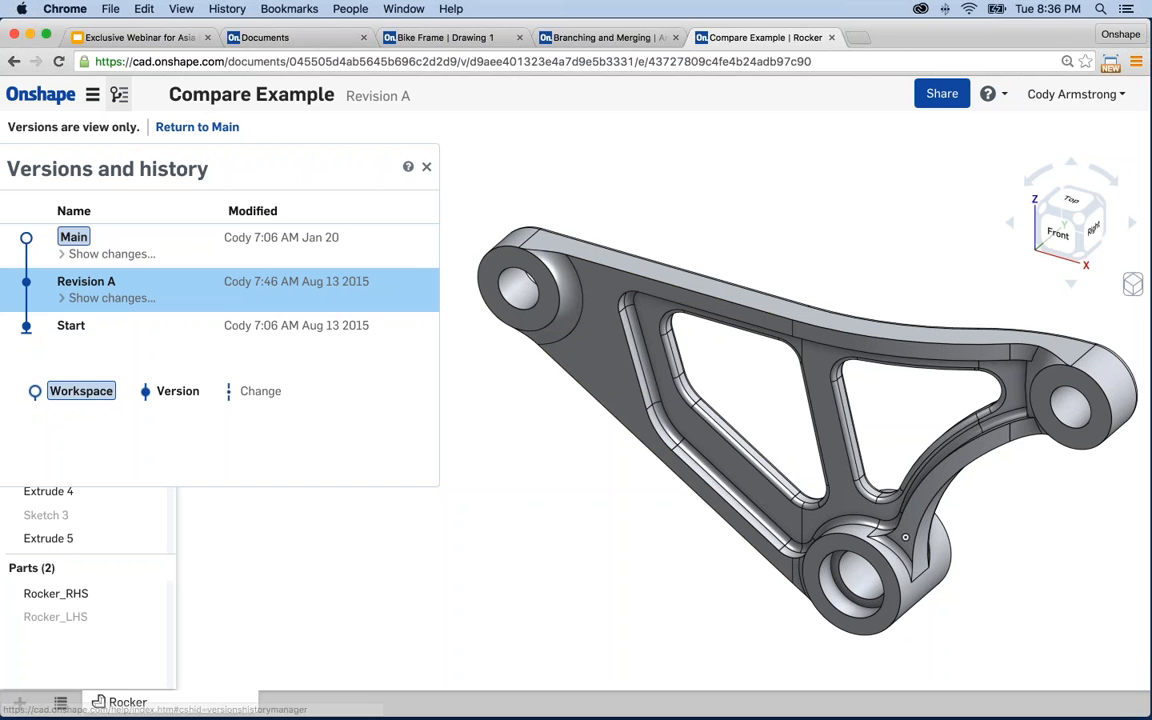
{"action": "left_click", "coordinate": [338, 238]}
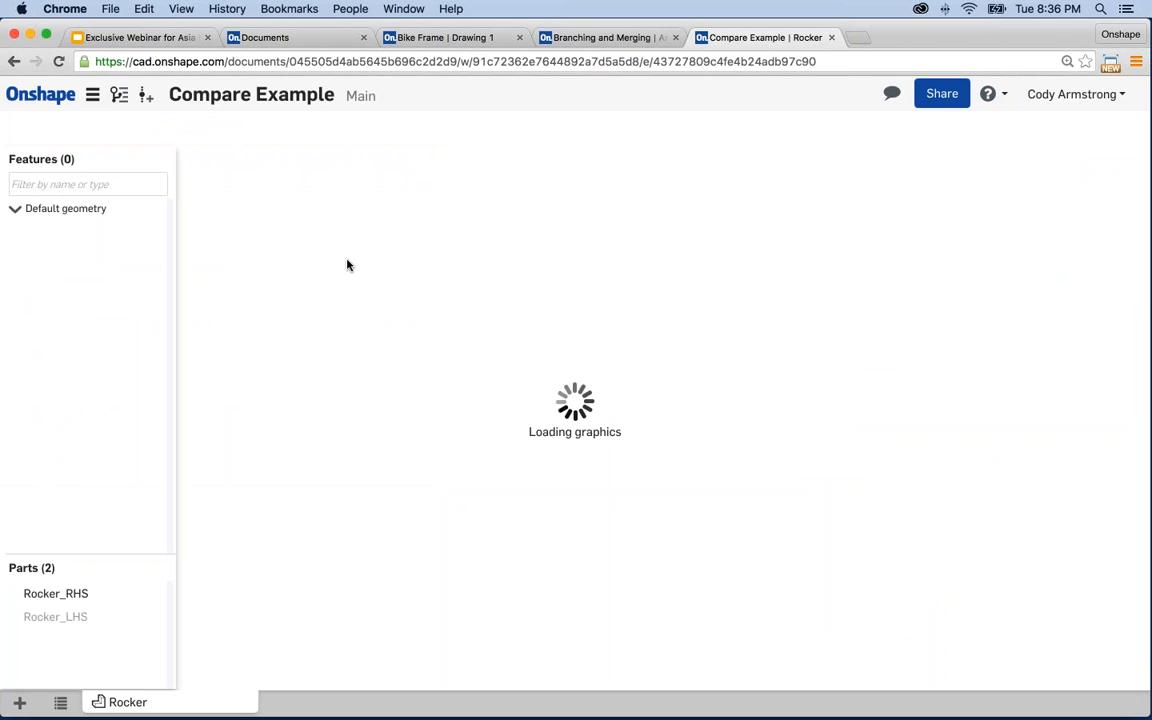
- List the changes made in Main and Revision A, and check the Delete : Fillet 7 change's actions
{"action": "left_click", "coordinate": [119, 101]}
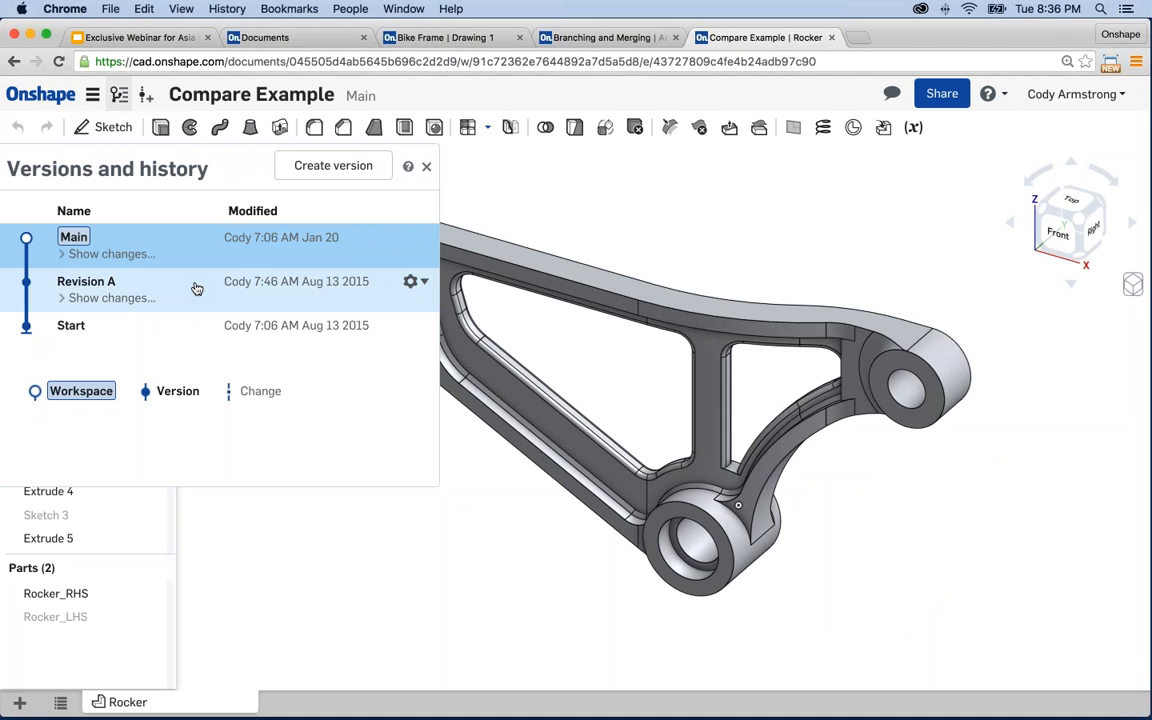
{"action": "left_click", "coordinate": [127, 255]}
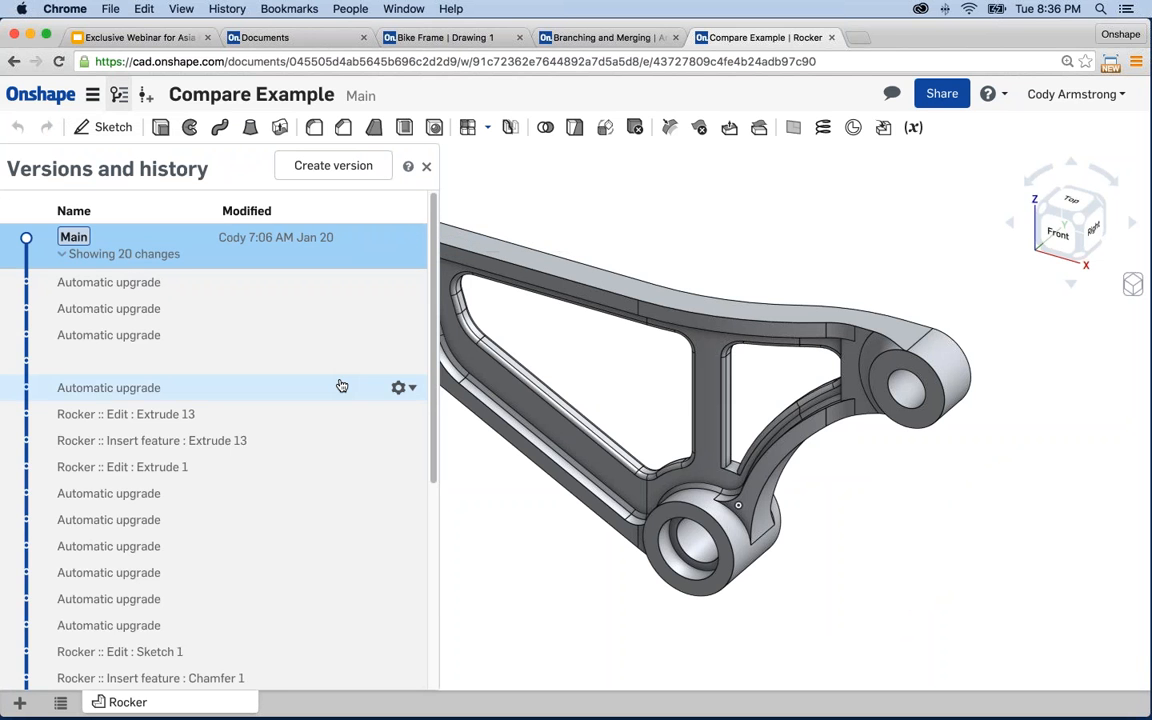
{"action": "scroll", "coordinate": [340, 386], "scroll_direction": "down", "scroll_amount": 5}
{"action": "left_click", "coordinate": [140, 501]}
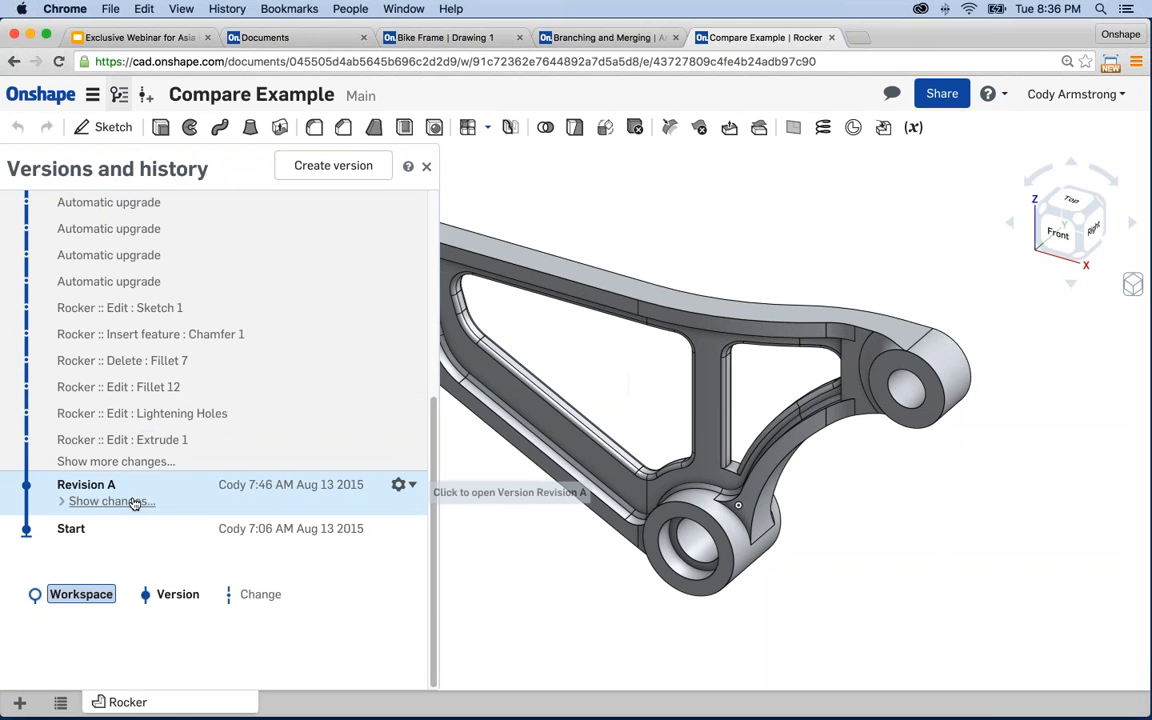
{"action": "scroll", "coordinate": [370, 415], "scroll_direction": "down", "scroll_amount": 8}
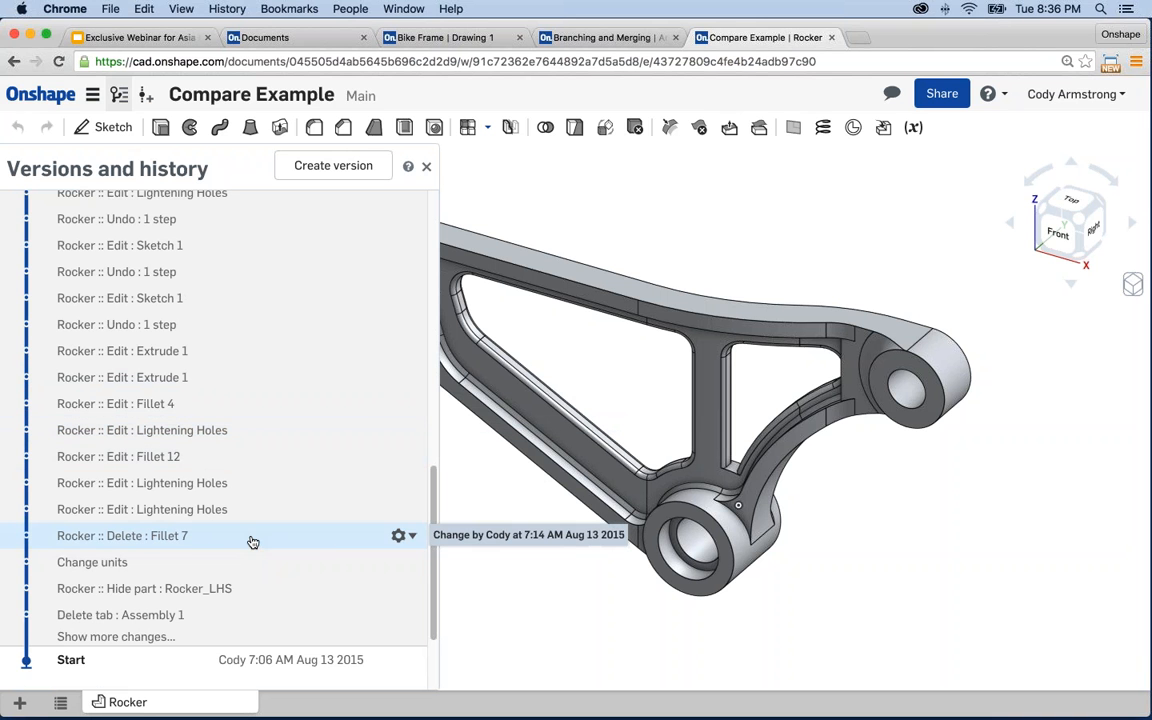
{"action": "left_click", "coordinate": [409, 537]}
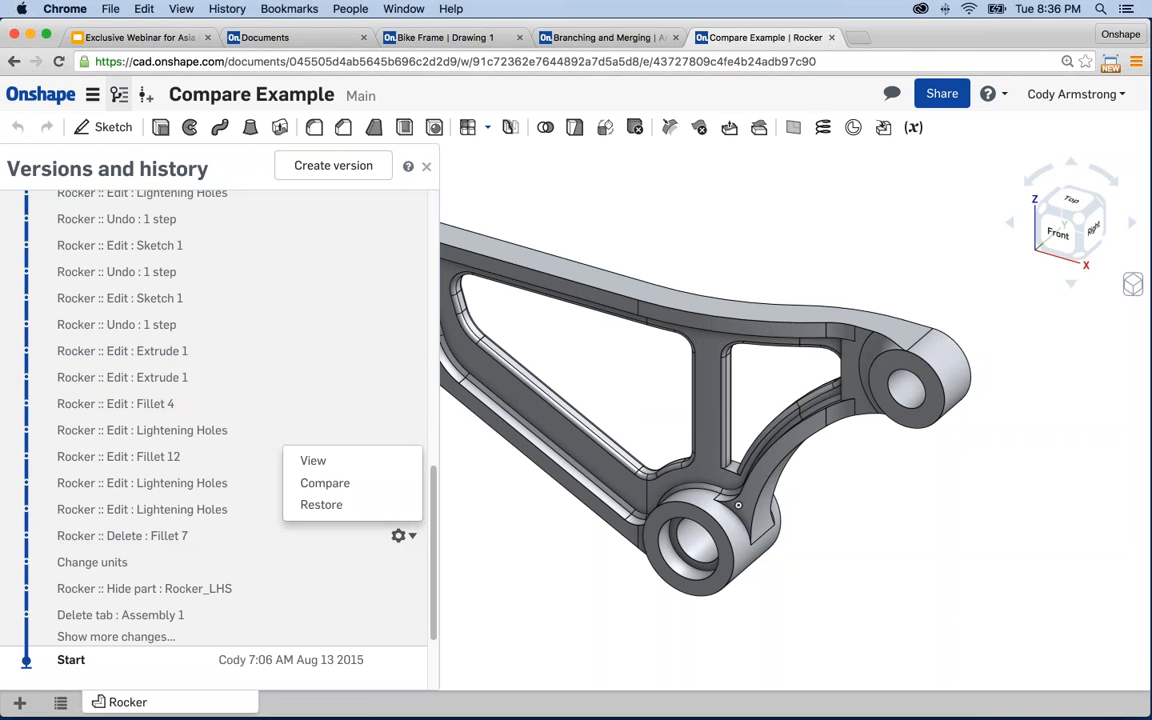
- Close and reopen the versions and history list, viewing the rocker's other end
{"action": "left_click", "coordinate": [426, 166]}
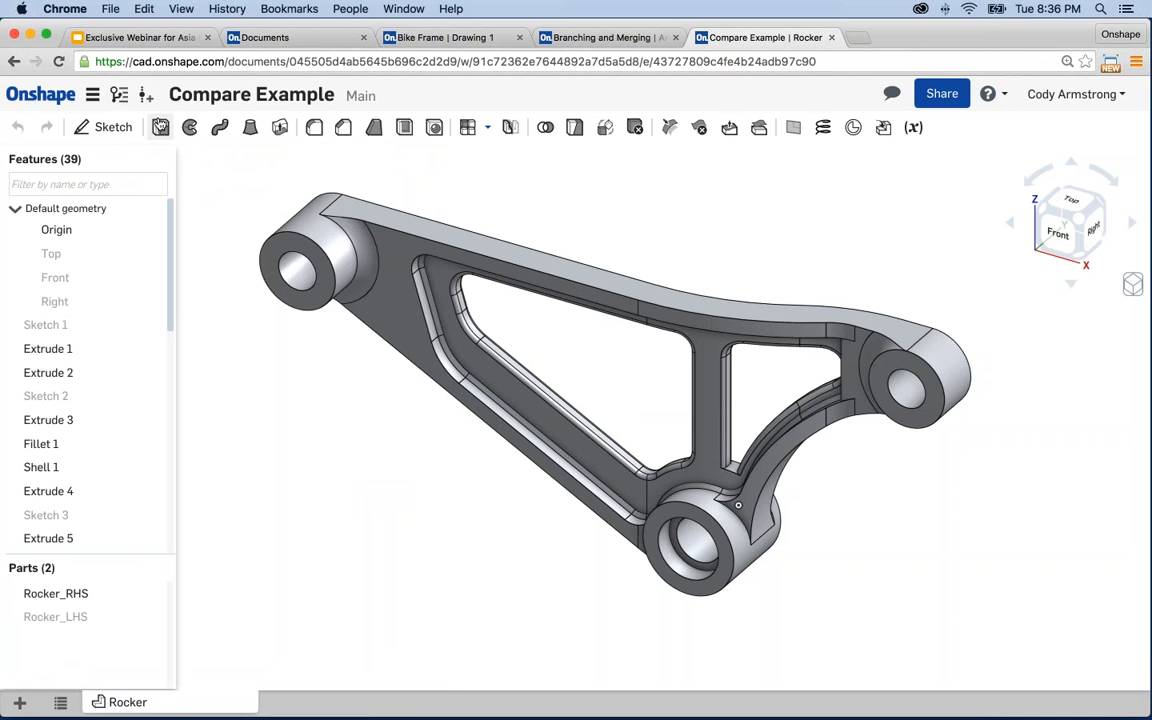
{"action": "left_click", "coordinate": [120, 95]}
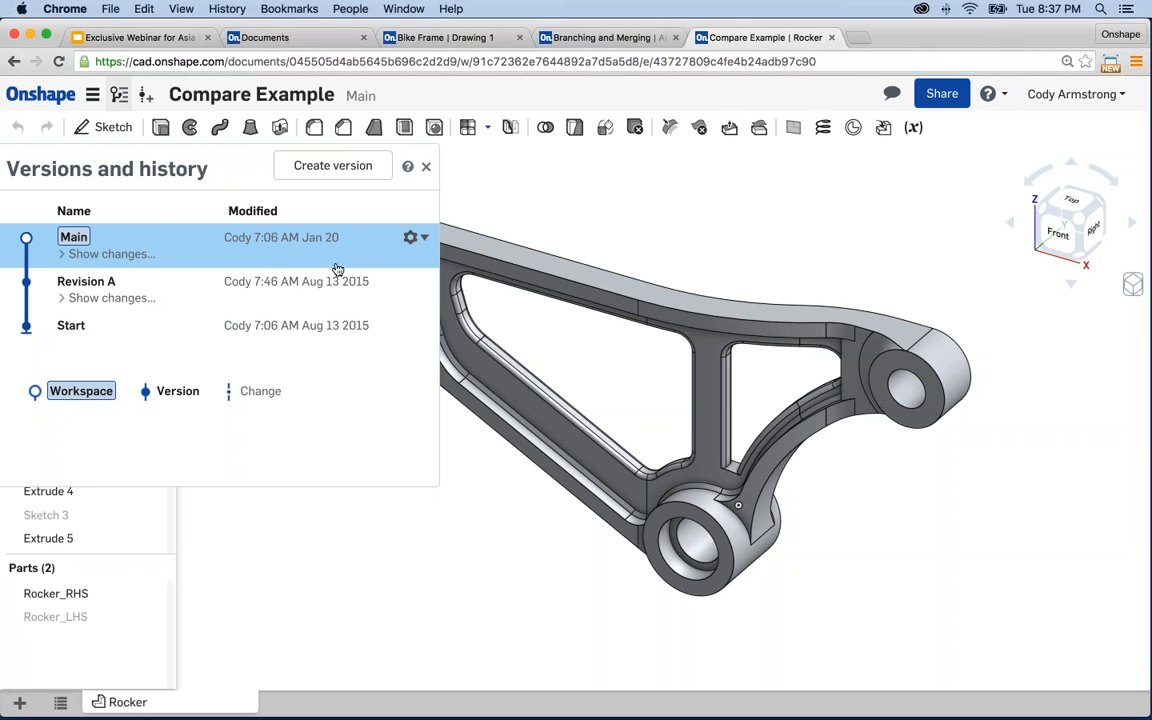
{"action": "right_click_drag", "start_coordinate": [655, 226], "coordinate": [812, 257]}
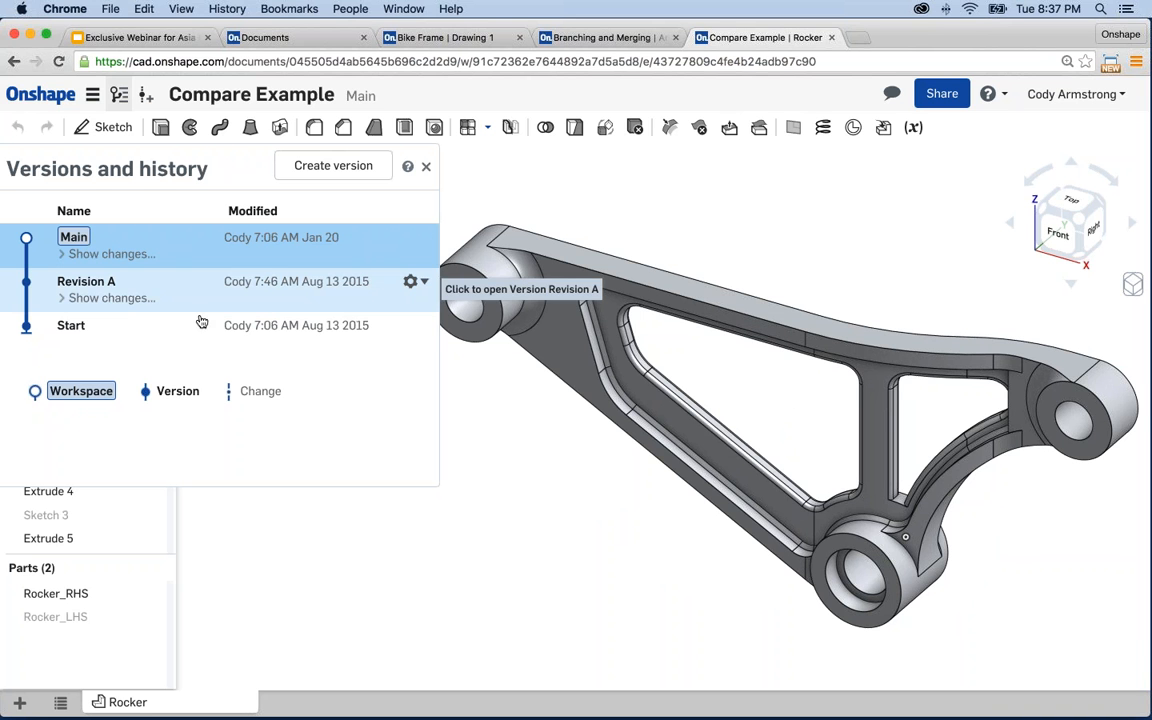
- Compare Main with Revision A, checking Plane 2, Sketch 1 and Extrude 1 (20 mm vs 22 mm)
{"action": "left_click", "coordinate": [417, 283]}
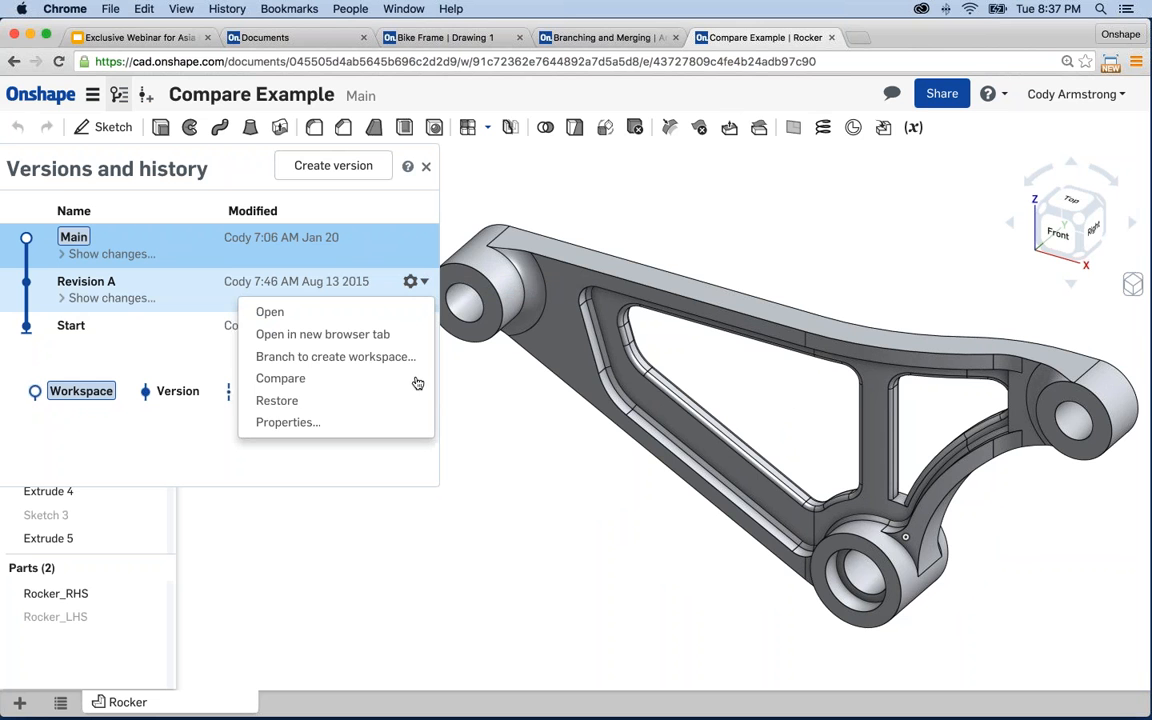
{"action": "left_click", "coordinate": [318, 386]}
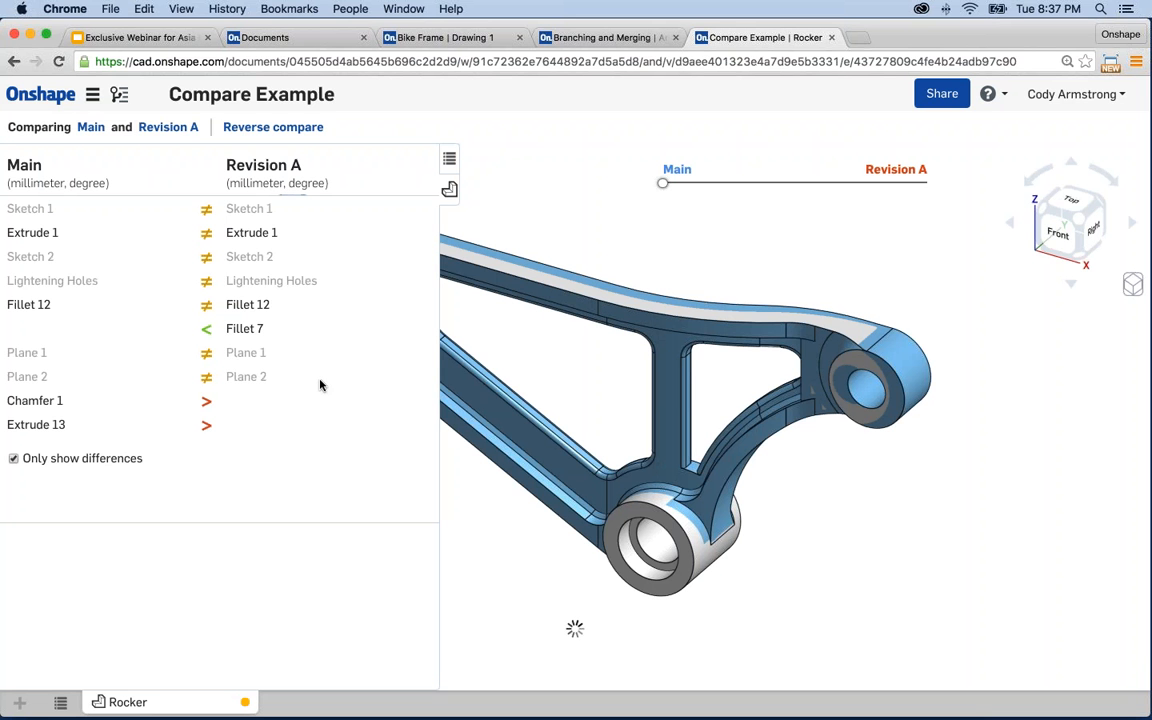
{"action": "left_click", "coordinate": [166, 381]}
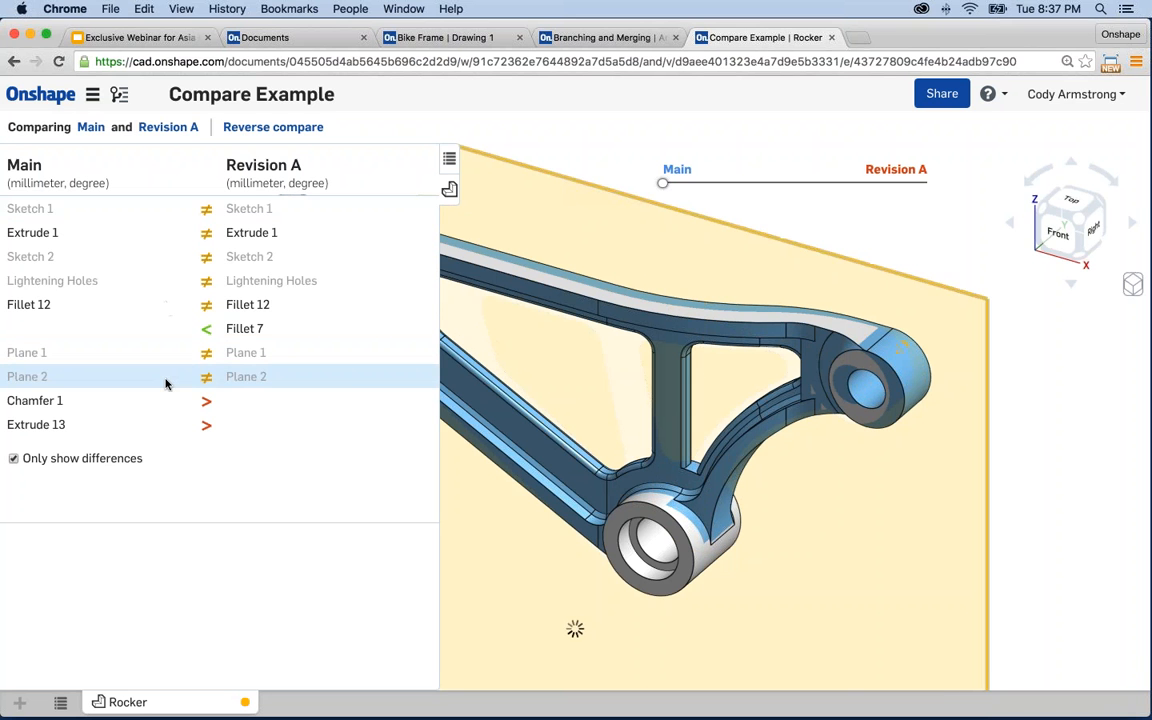
{"action": "left_click", "coordinate": [813, 219]}
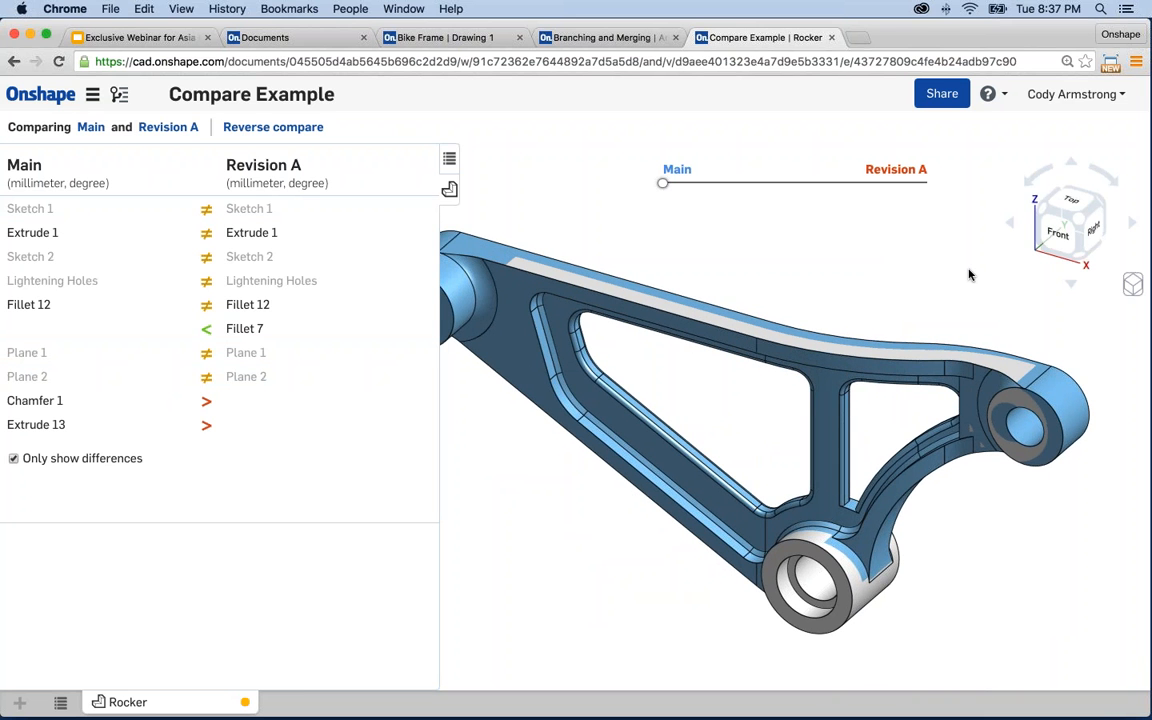
{"action": "left_click", "coordinate": [167, 218]}
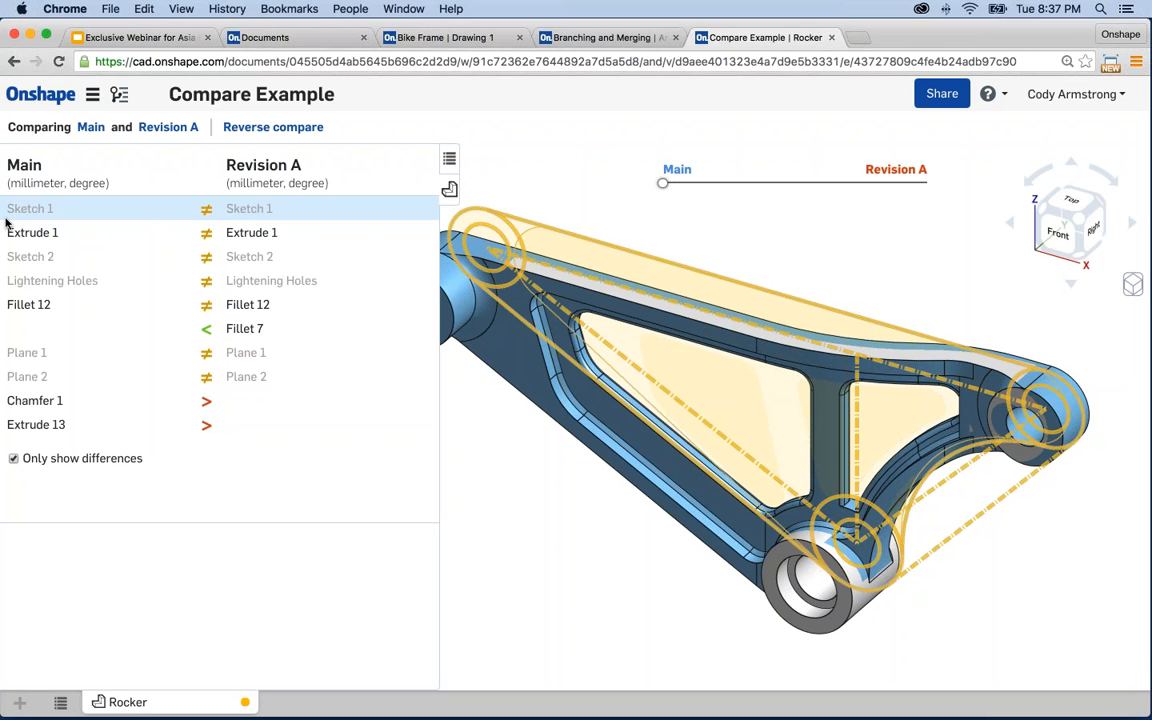
{"action": "left_click", "coordinate": [87, 238]}
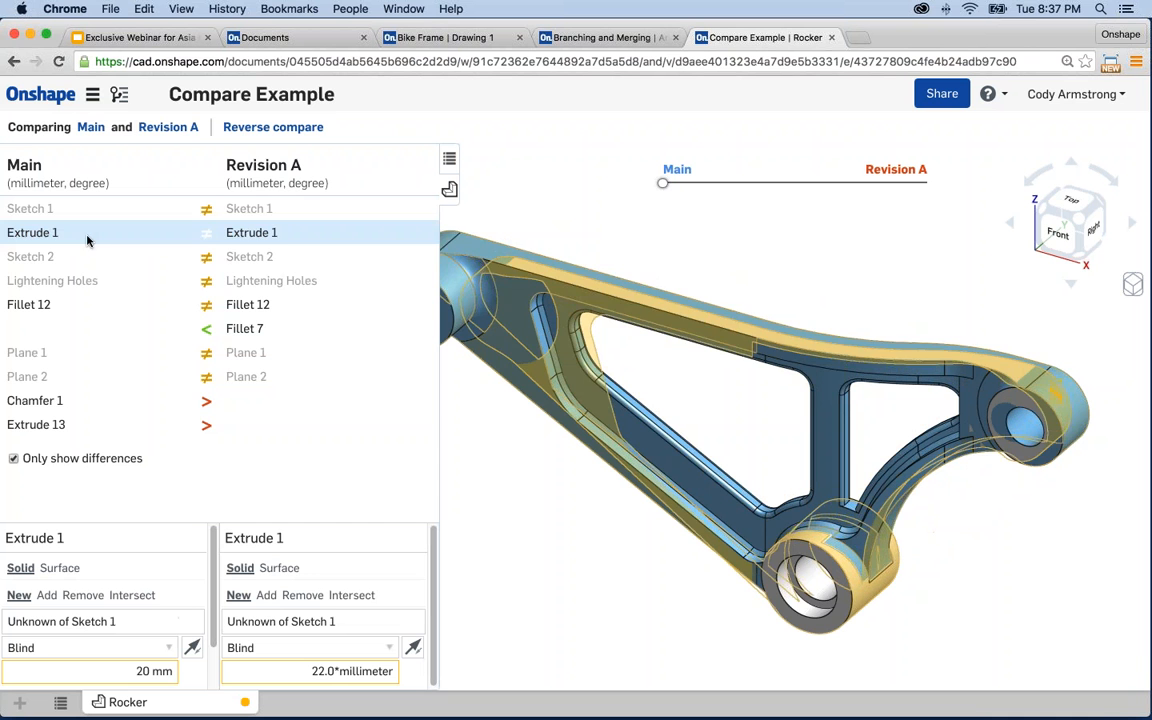
{"action": "left_click_drag", "start_coordinate": [432, 609], "coordinate": [435, 619]}
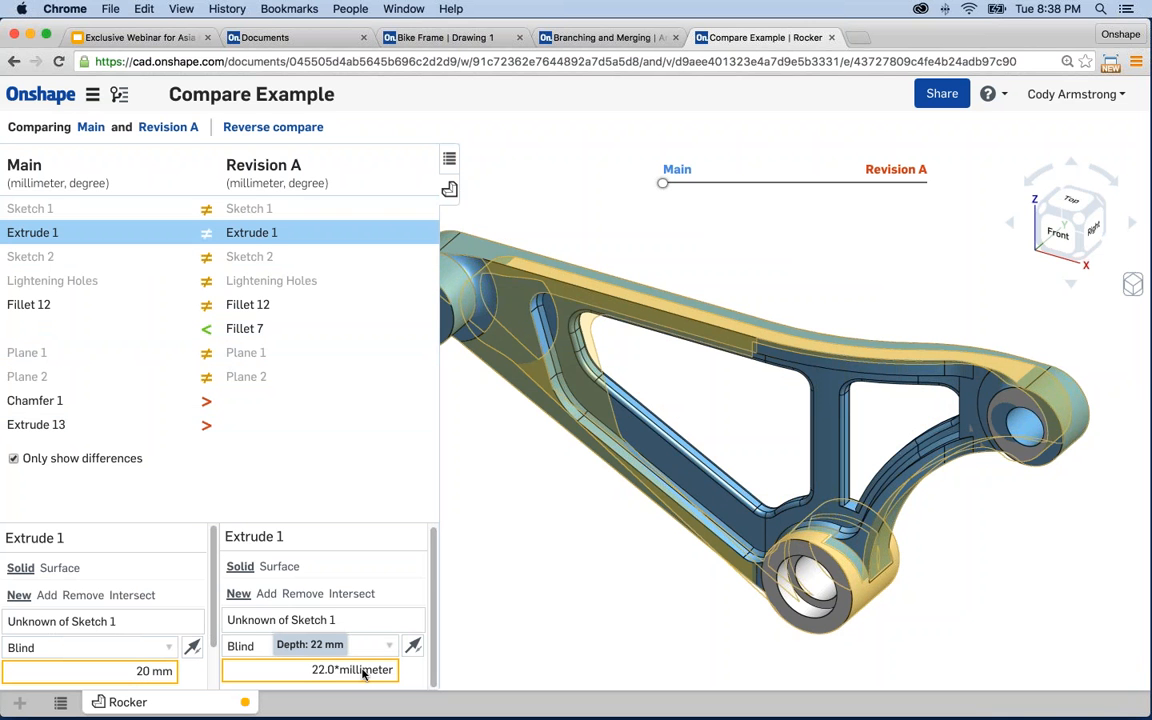
- Inspect the Fillet 12, Fillet 7 and Chamfer 1 differences between Main and Revision A
{"action": "left_click", "coordinate": [303, 334]}
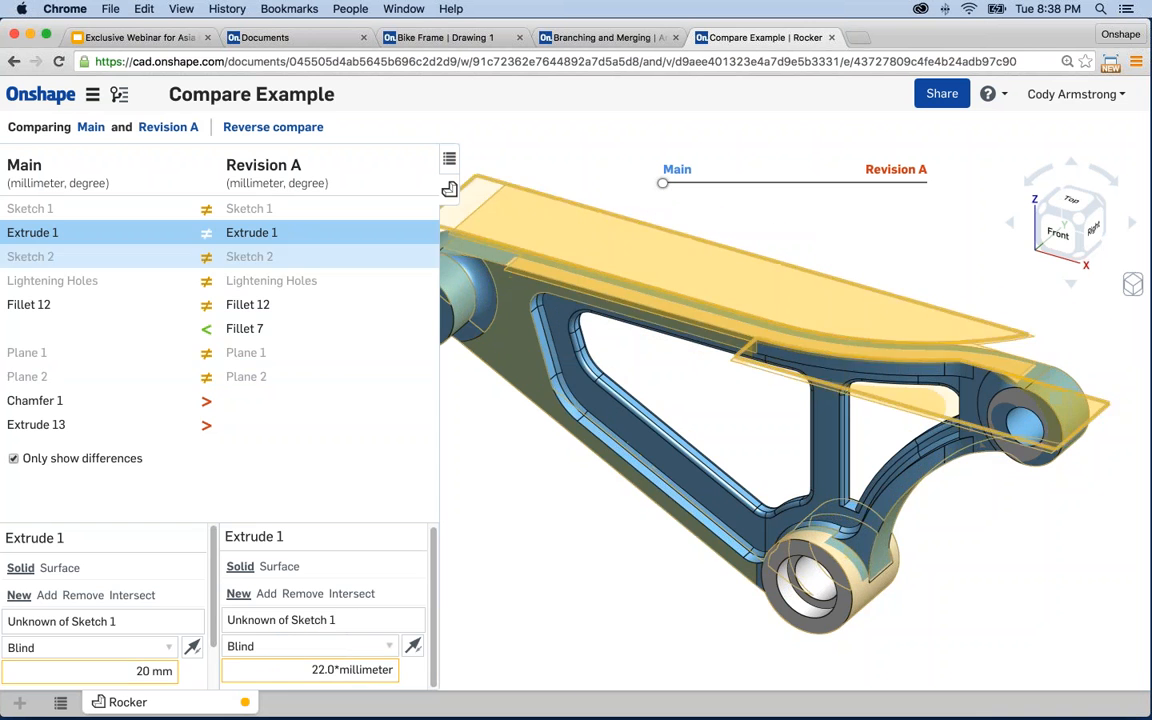
{"action": "left_click", "coordinate": [47, 305]}
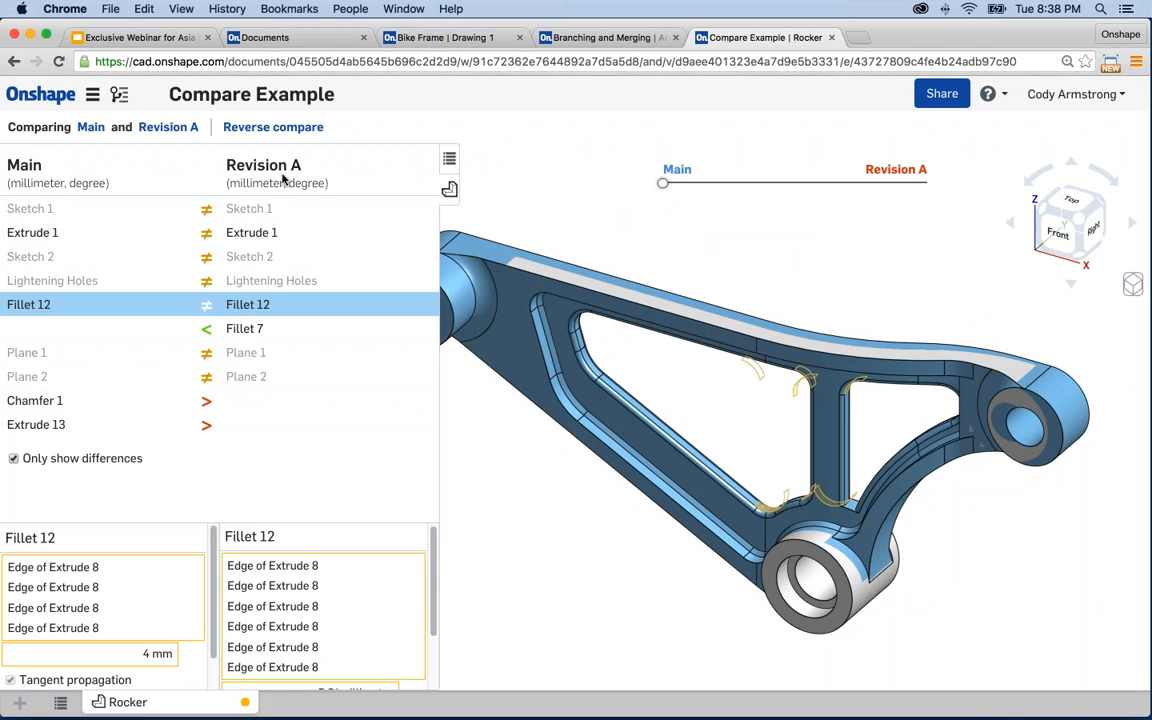
{"action": "scroll", "coordinate": [433, 618], "scroll_direction": "down", "scroll_amount": 2}
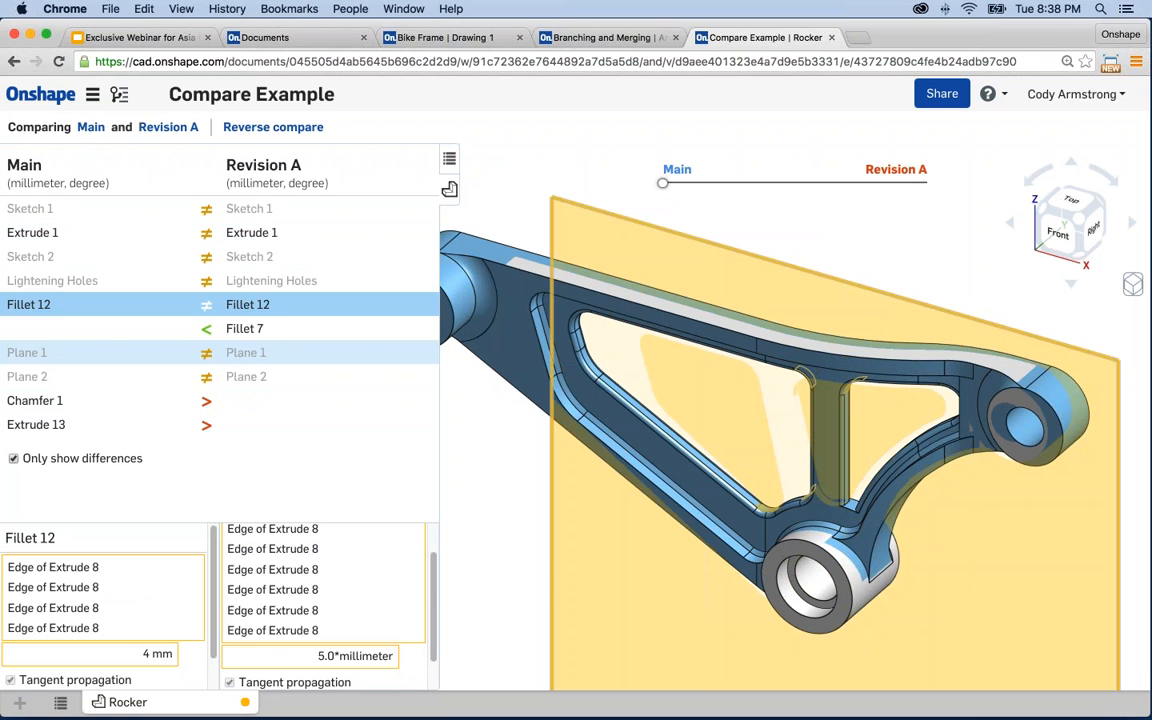
{"action": "left_click", "coordinate": [157, 335]}
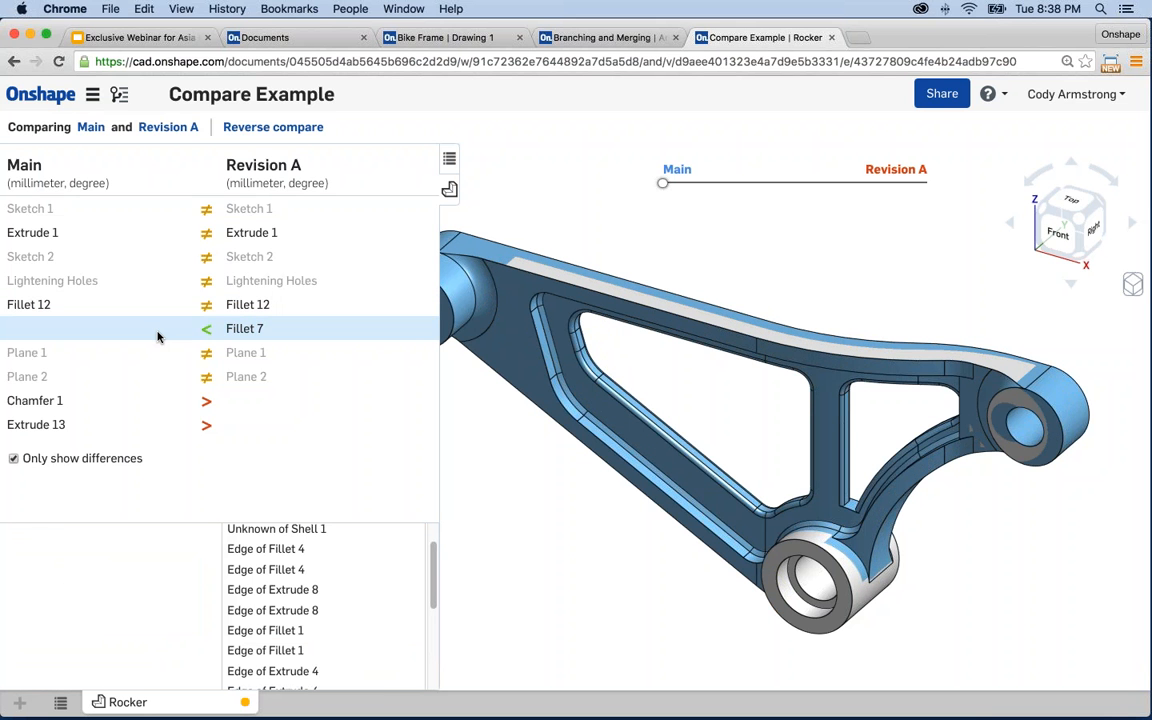
{"action": "left_click", "coordinate": [250, 328]}
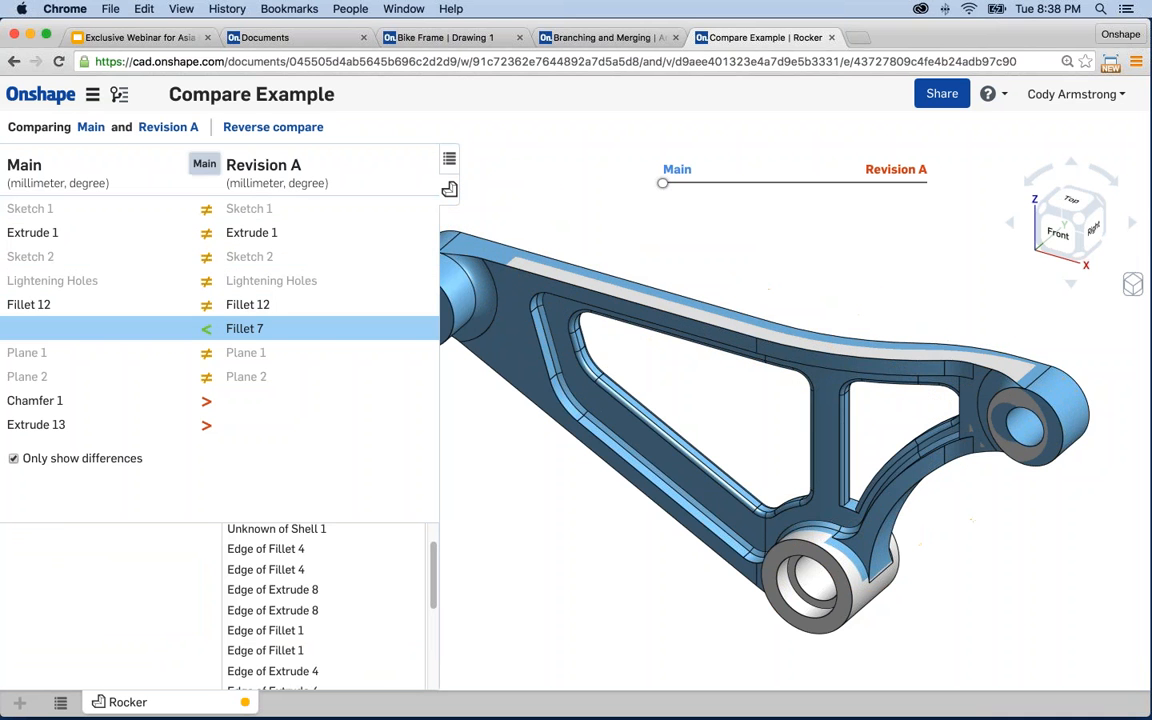
{"action": "left_click", "coordinate": [70, 401]}
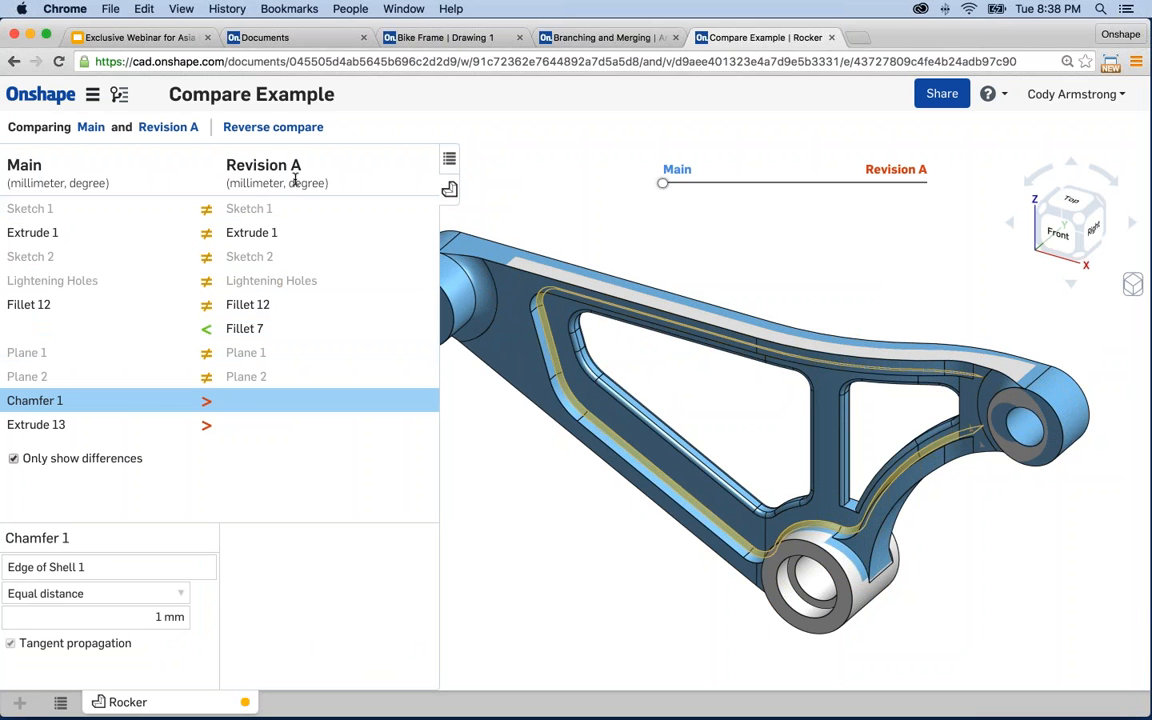
- Hide the comparison list, blend the model toward Revision A, then open the Rocker's Main workspace
{"action": "left_click", "coordinate": [449, 190]}
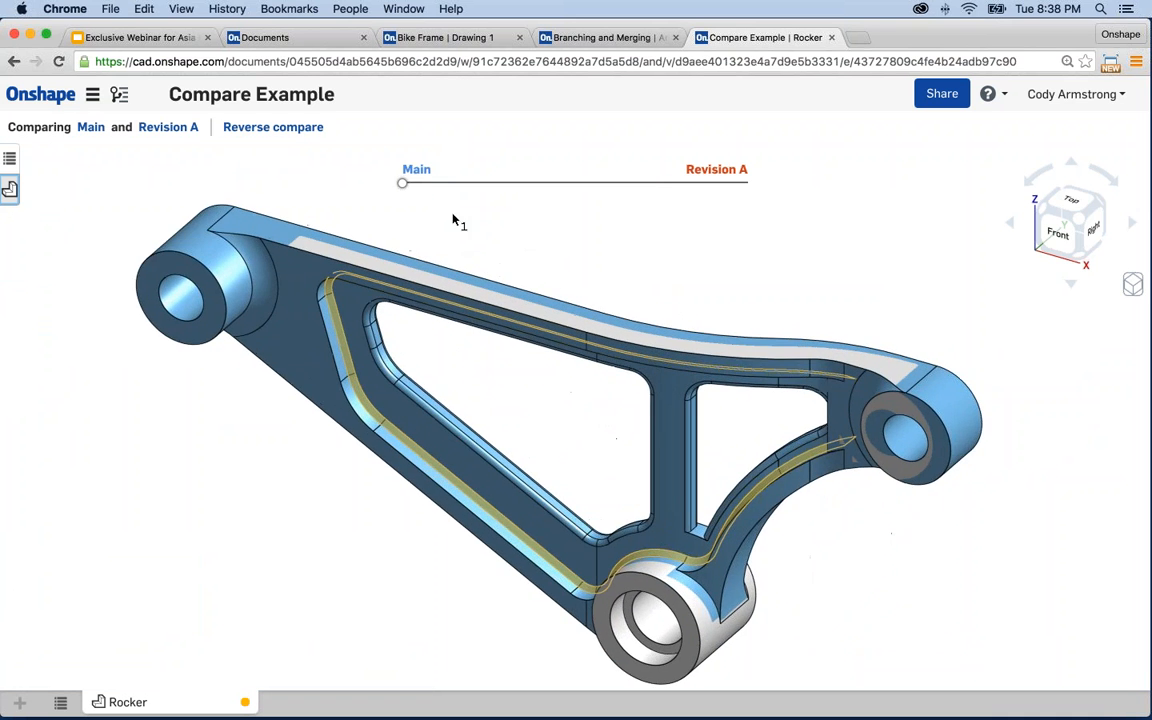
{"action": "mouse_move", "coordinate": [403, 188]}
{"action": "left_mouse_down"}
{"action": "mouse_move", "coordinate": [766, 190]}
{"action": "mouse_move", "coordinate": [390, 192]}
{"action": "left_mouse_up"}
{"action": "left_click", "coordinate": [90, 127]}
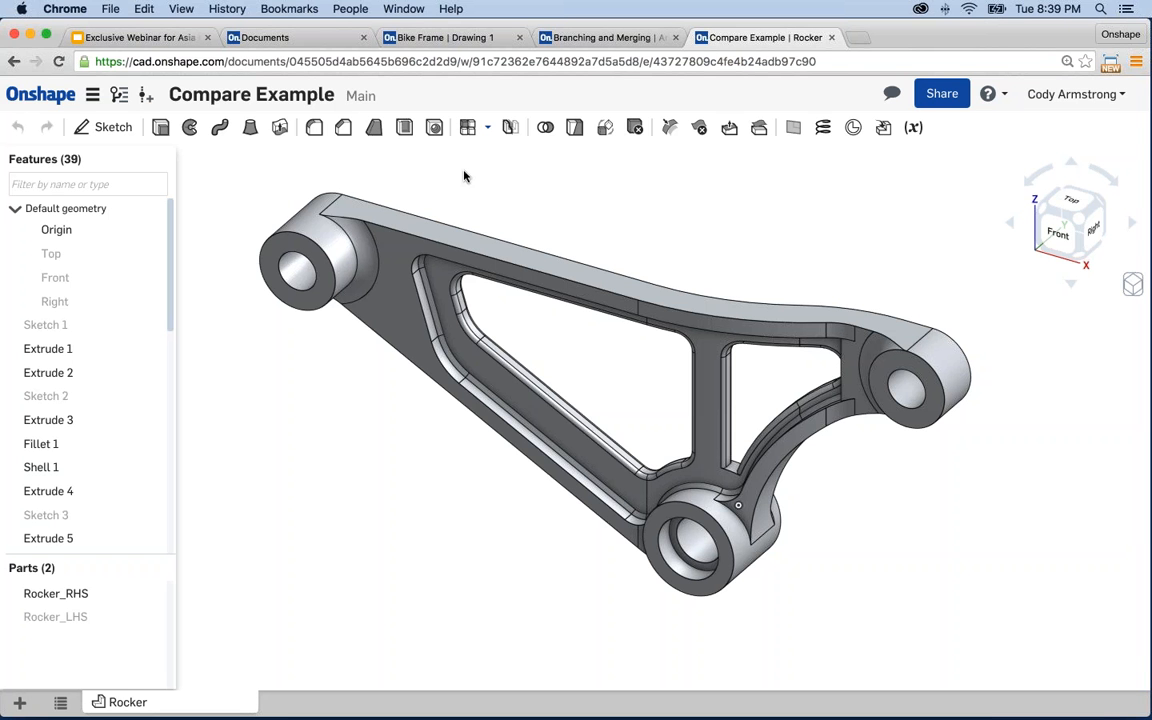
- Switch to the Branching and Merging document and leave Initial Release for its Main workspace
{"action": "left_click", "coordinate": [572, 38]}
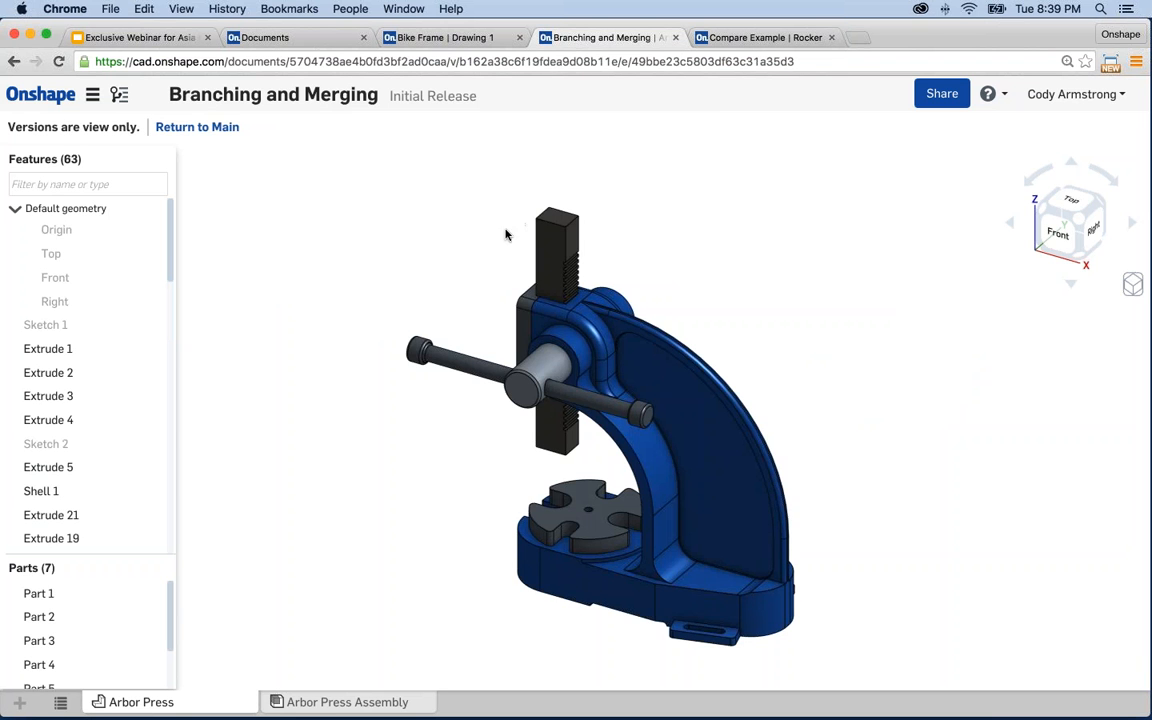
{"action": "middle_click_drag", "start_coordinate": [455, 207], "coordinate": [416, 191]}
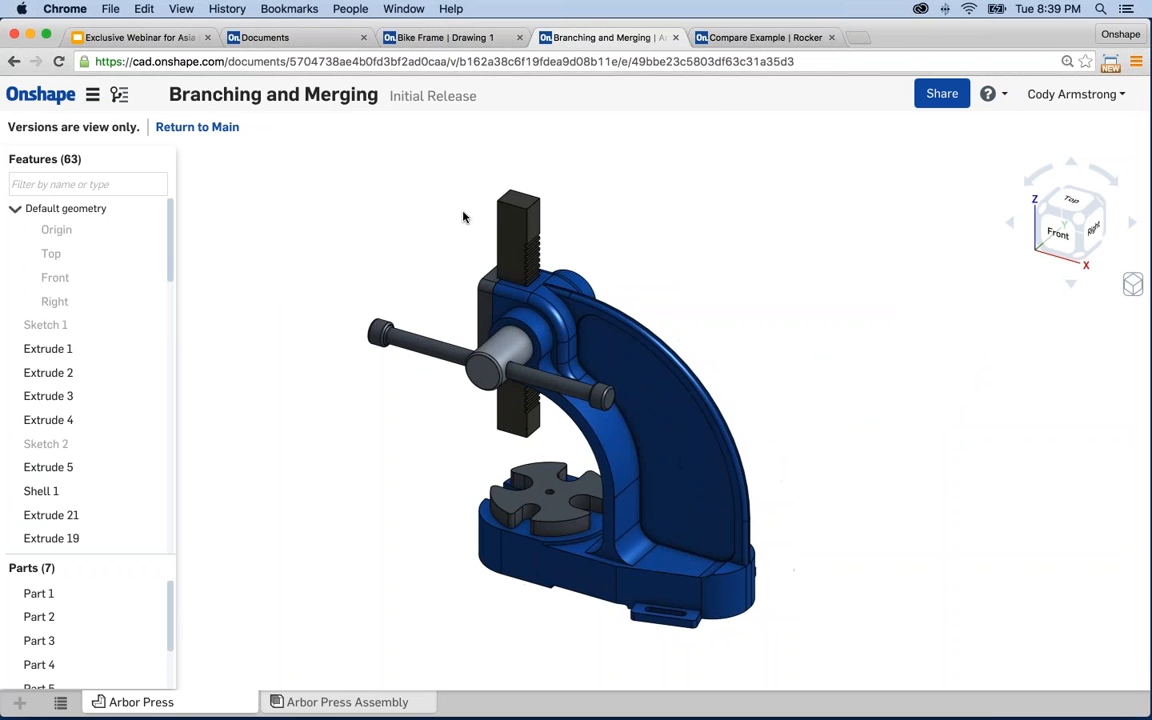
{"action": "left_click", "coordinate": [197, 127]}
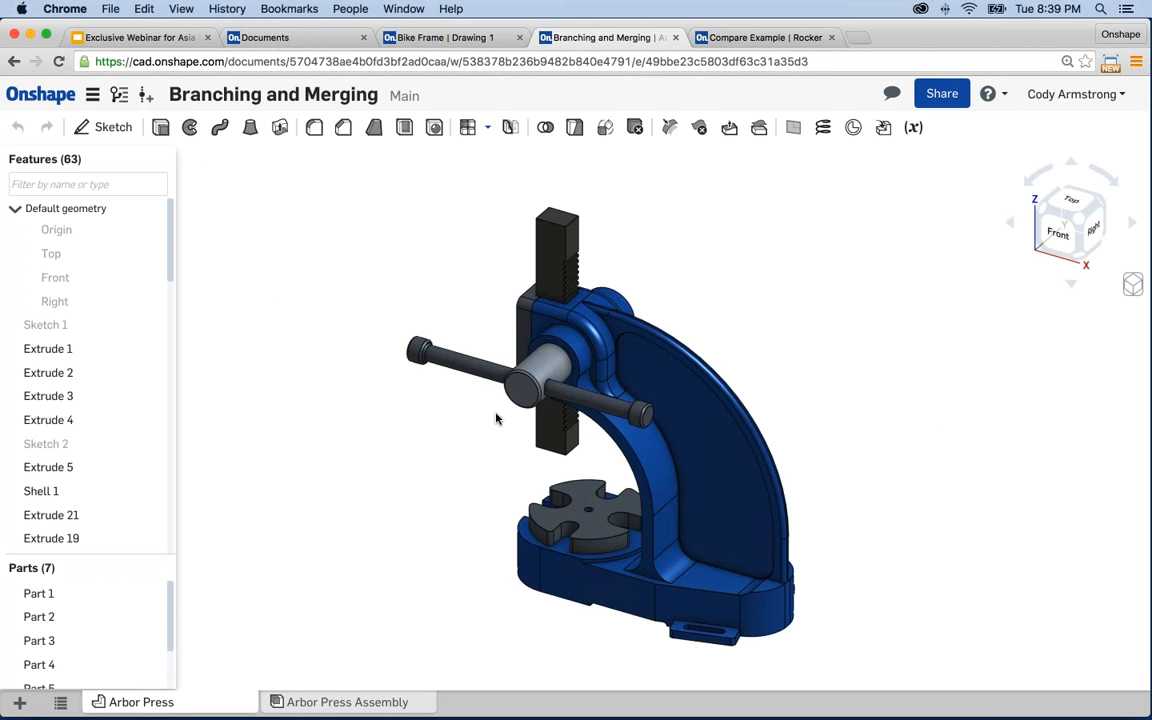
{"action": "scroll", "coordinate": [589, 437], "scroll_direction": "up", "scroll_amount": 3}
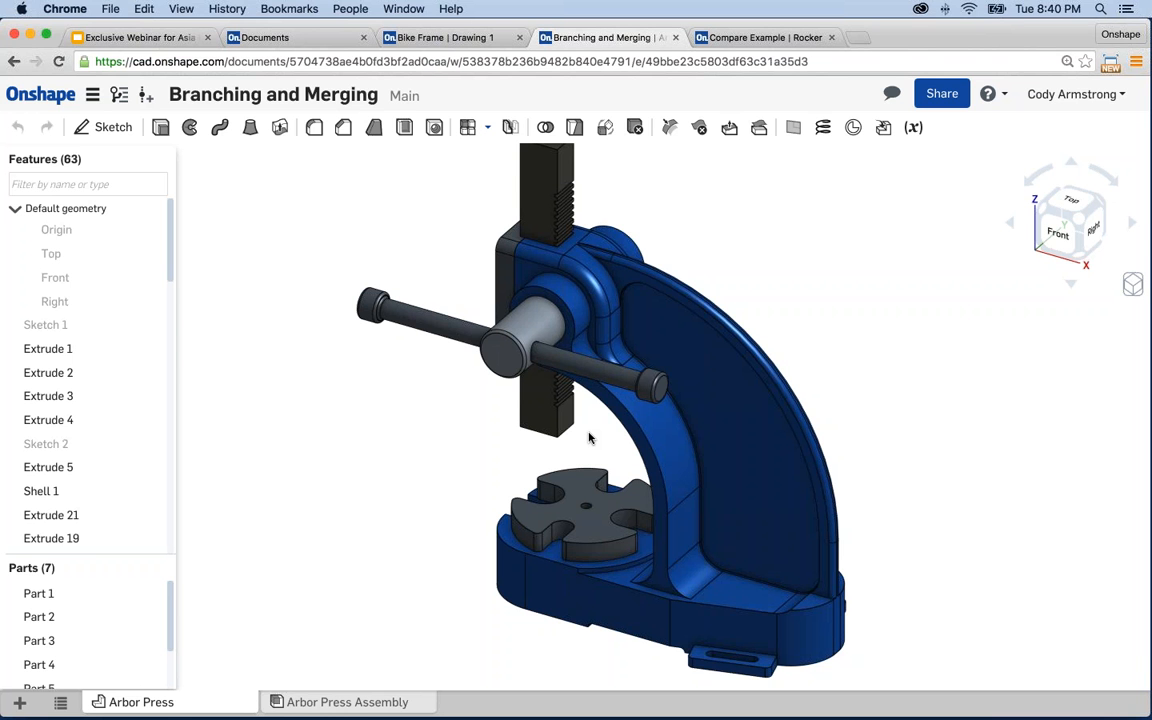
{"action": "scroll", "coordinate": [452, 470], "scroll_direction": "down", "scroll_amount": 2}
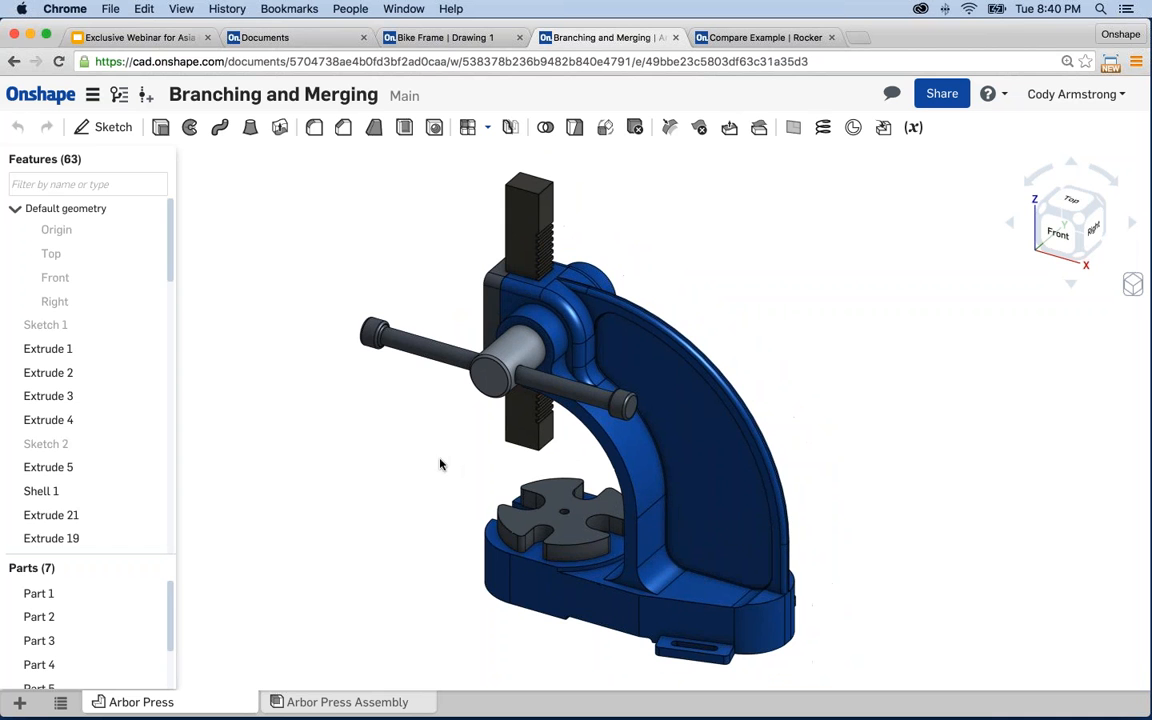
- Show the versions and history list and bring up the Initial Release version's actions menu
{"action": "left_click", "coordinate": [119, 97]}
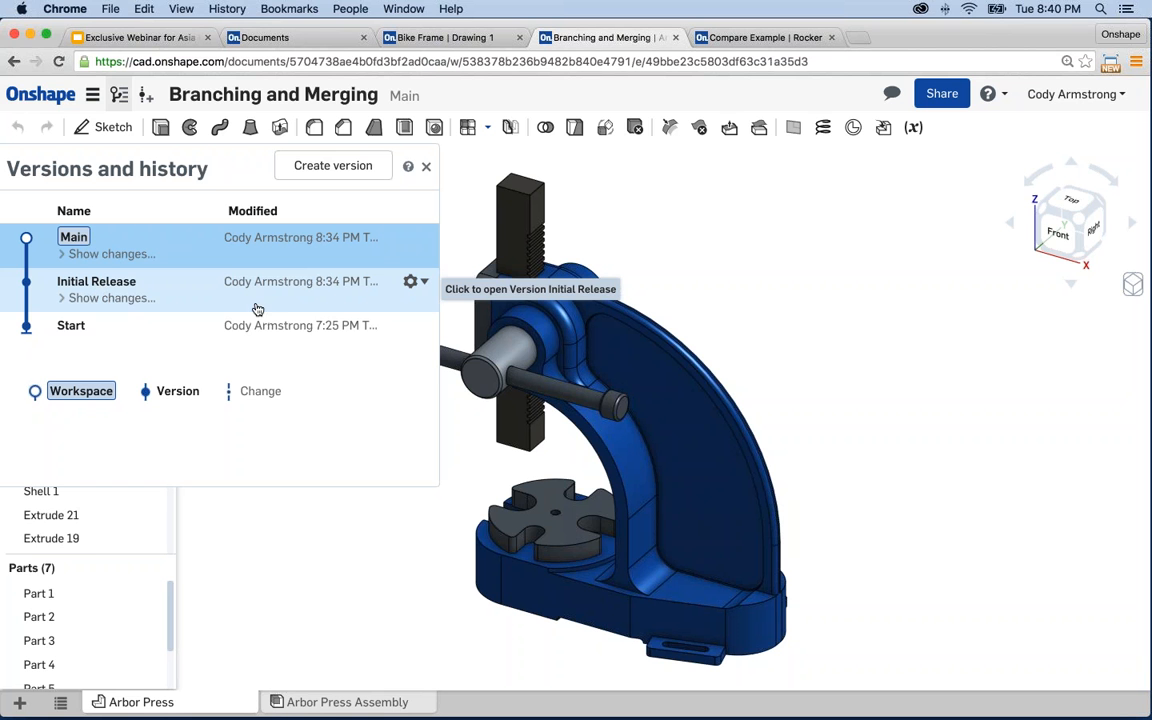
{"action": "left_click", "coordinate": [421, 282]}
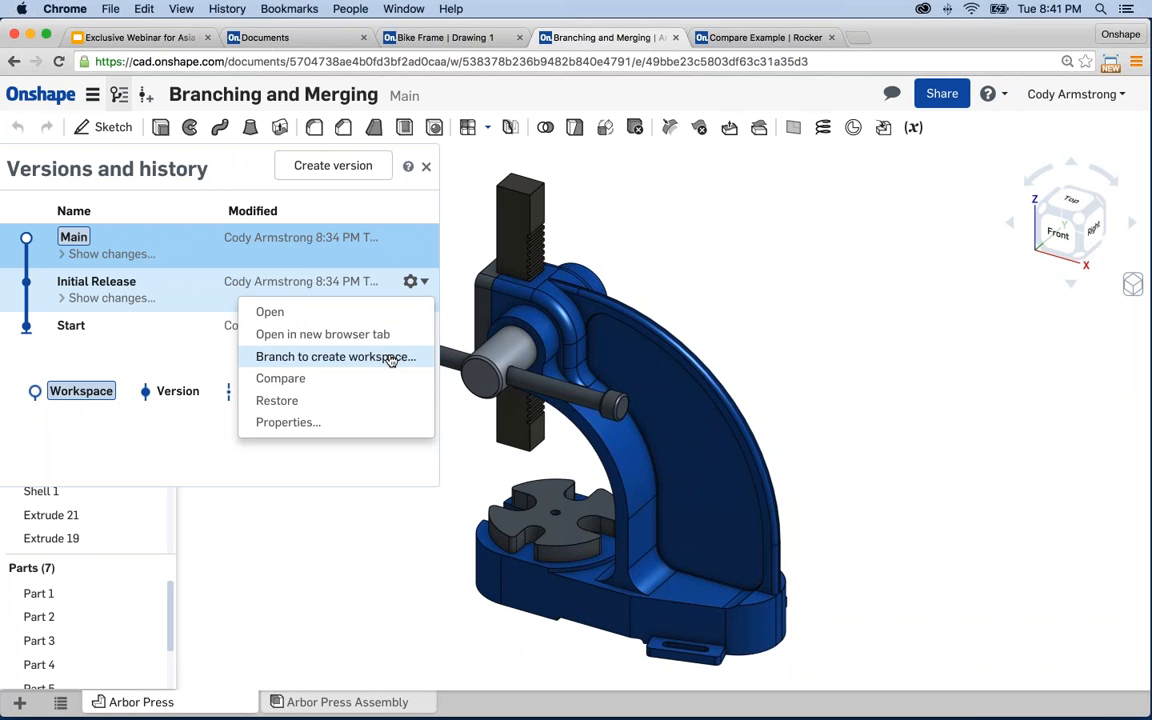
- Branch a new workspace named 'Base With Tabs' from the Initial Release version
{"action": "left_click", "coordinate": [391, 357]}
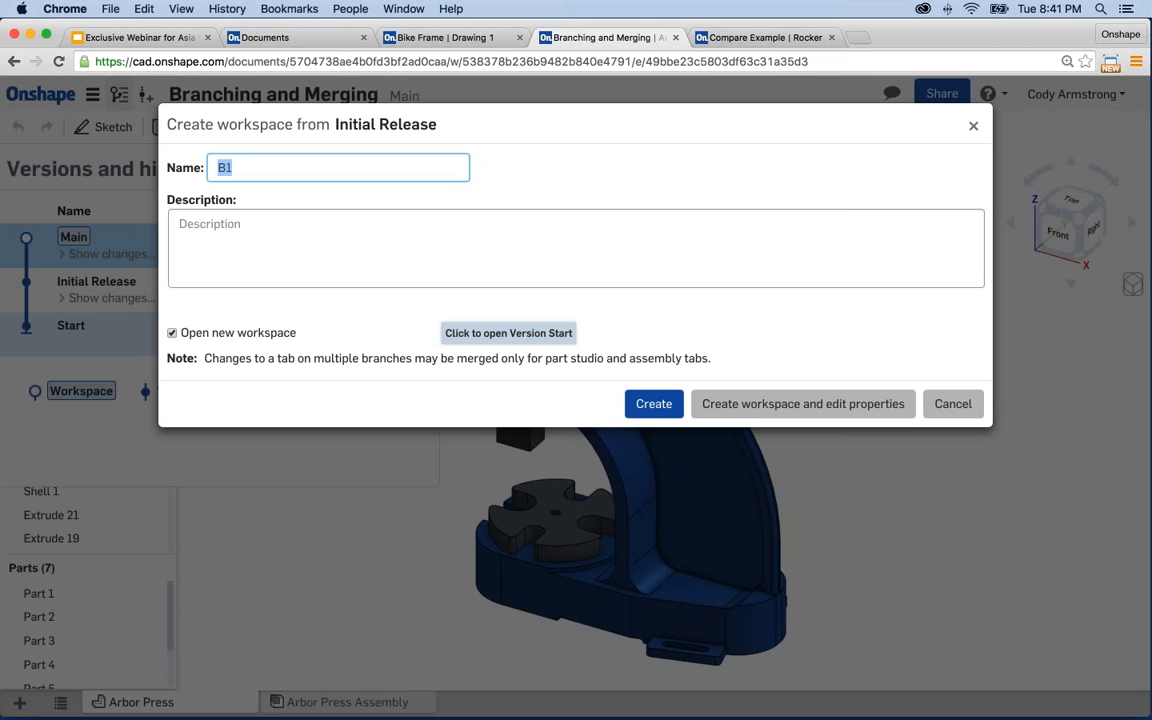
{"action": "type", "text": "Base With Tabs"}
{"action": "left_click", "coordinate": [654, 404]}
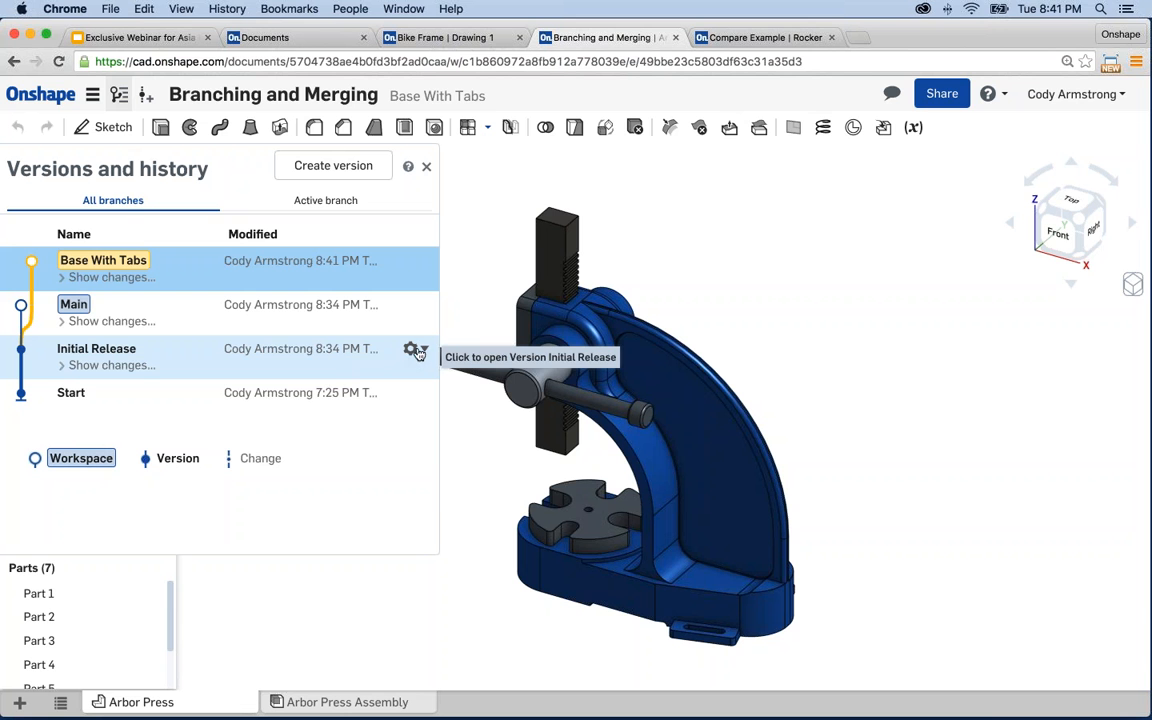
- Branch a second workspace named 'Square Base' from the Initial Release version
{"action": "left_click", "coordinate": [415, 349]}
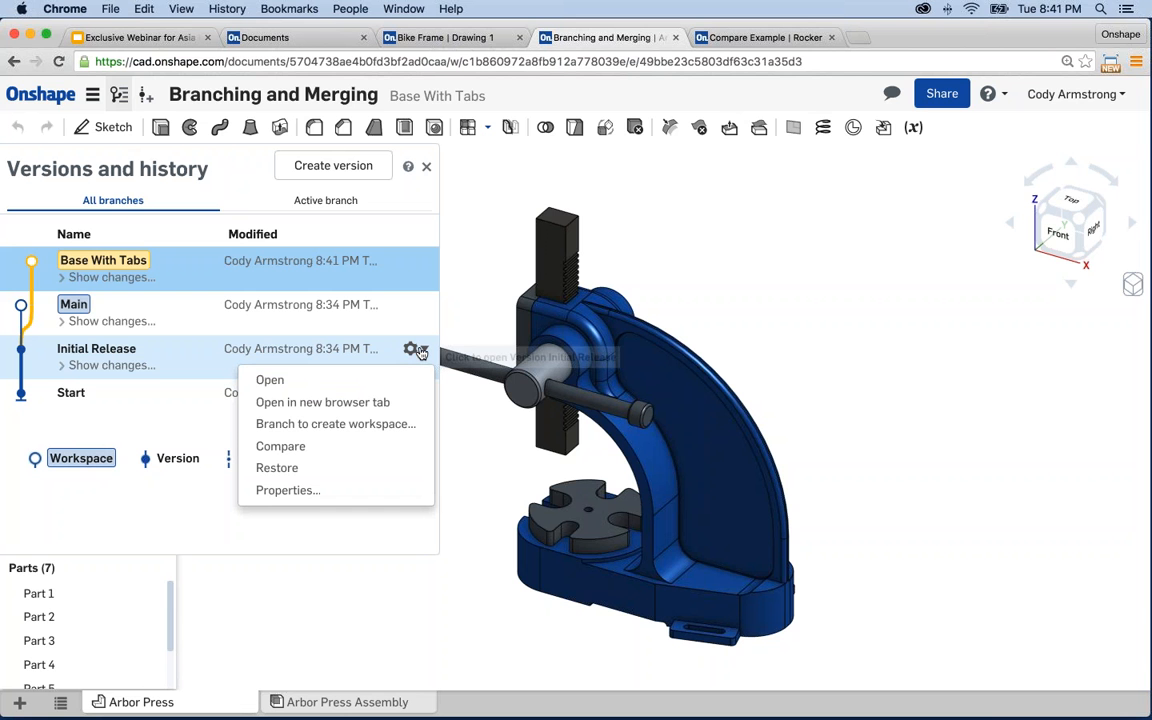
{"action": "left_click", "coordinate": [345, 424]}
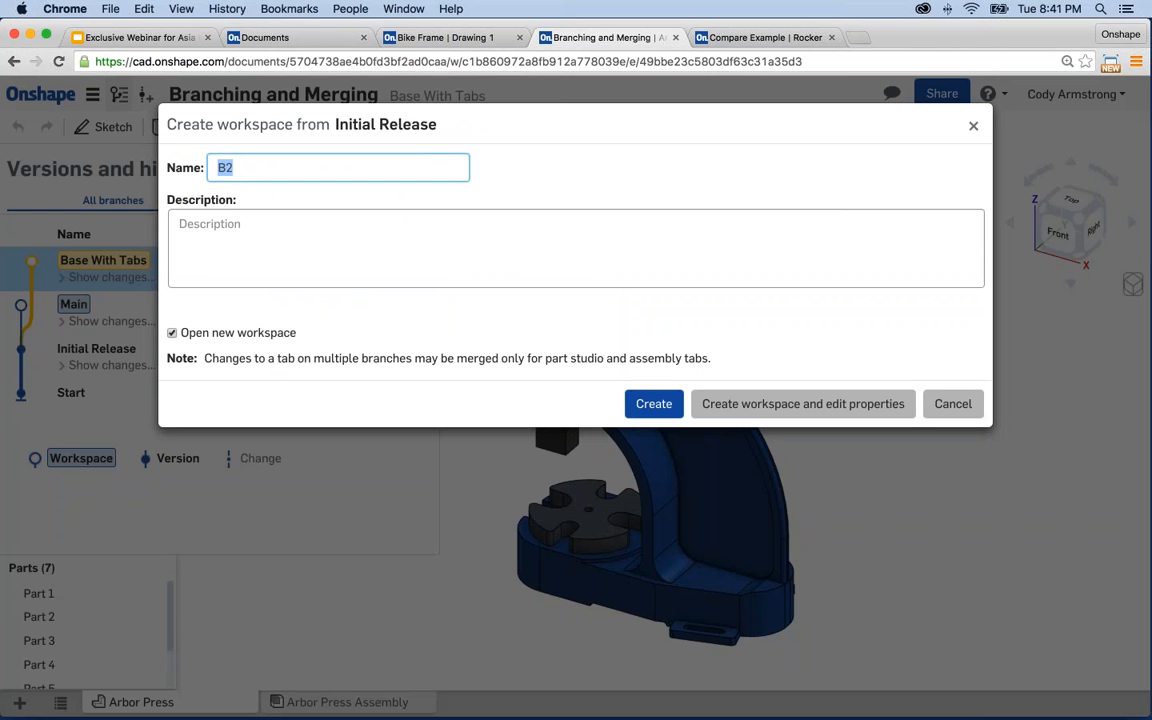
{"action": "type", "text": "square Base"}
{"action": "key", "text": "BackSpace"}
{"action": "key", "text": "BackSpace"}
{"action": "key", "text": "BackSpace"}
{"action": "key", "text": "BackSpace"}
{"action": "key", "text": "BackSpace"}
{"action": "key", "text": "BackSpace"}
{"action": "key", "text": "BackSpace"}
{"action": "key", "text": "BackSpace"}
{"action": "key", "text": "BackSpace"}
{"action": "key", "text": "BackSpace"}
{"action": "key", "text": "BackSpace"}
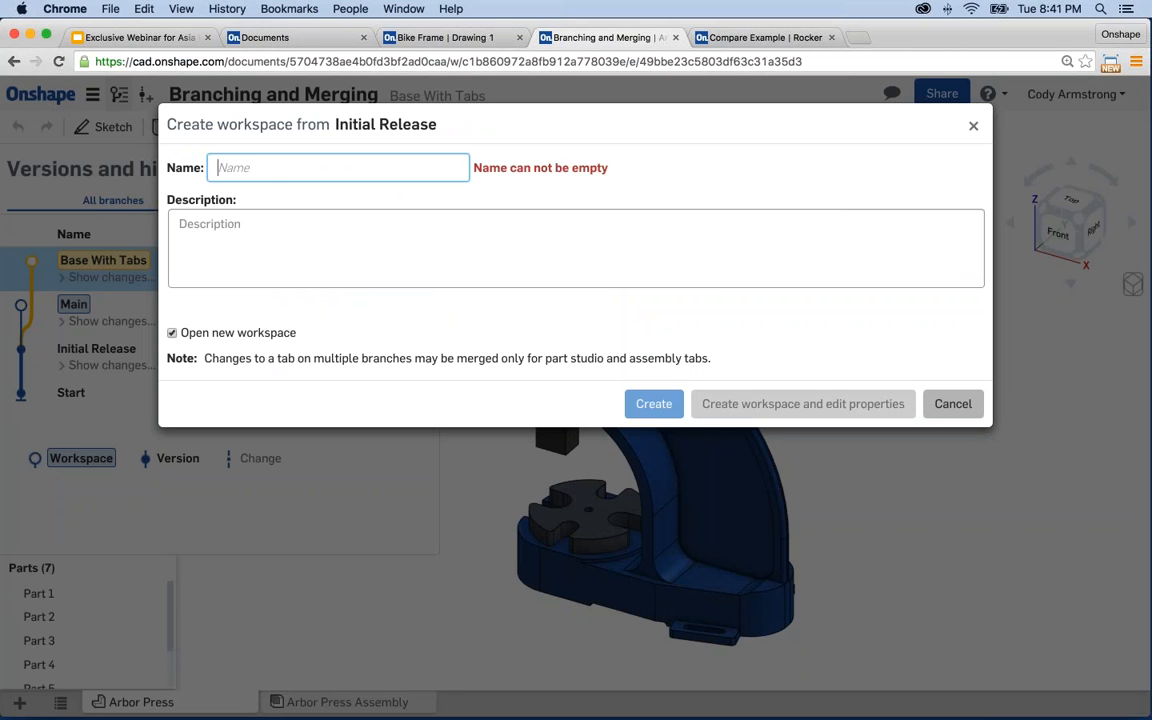
{"action": "type", "text": "Square Bas"}
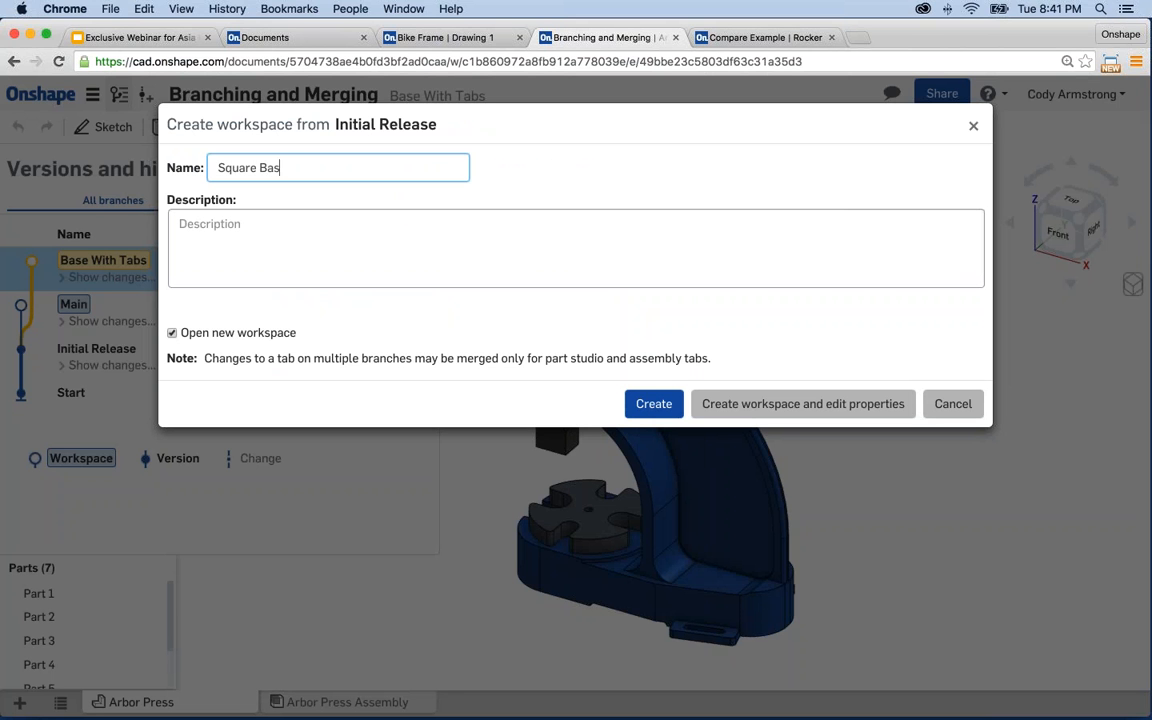
{"action": "type", "text": "e"}
{"action": "left_click", "coordinate": [653, 404]}
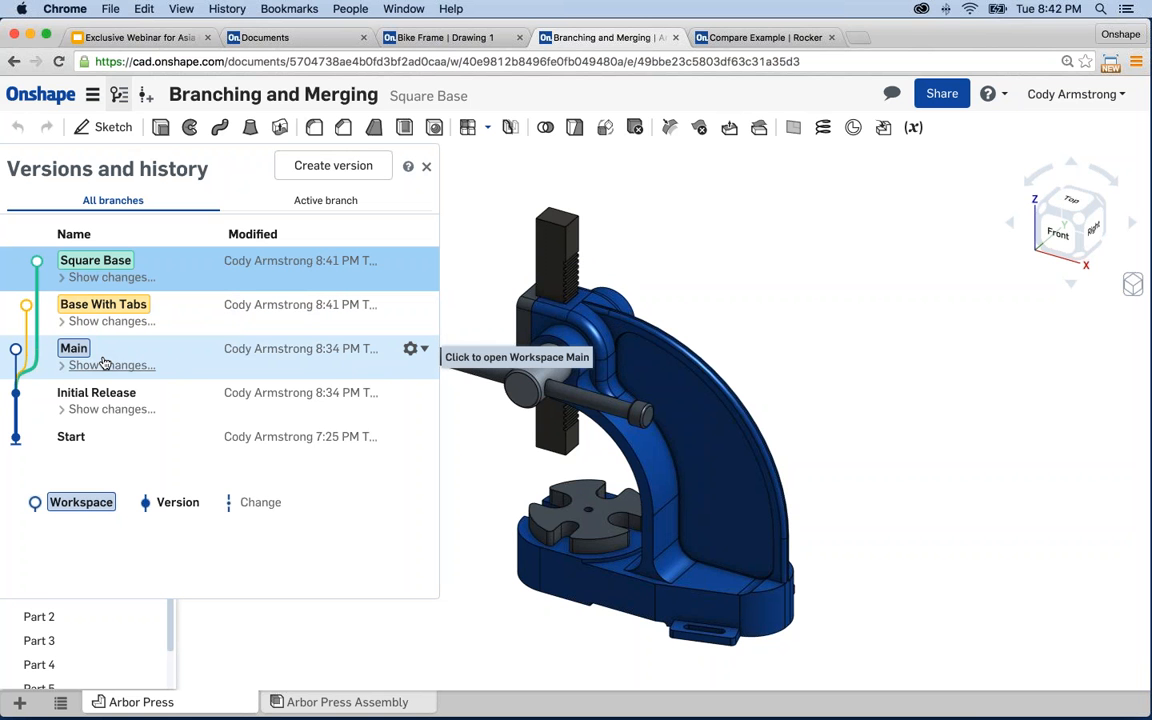
- In the Main workspace, delete the Chamfer 5 and Fillet 4 features, then show version history
{"action": "left_click", "coordinate": [179, 358]}
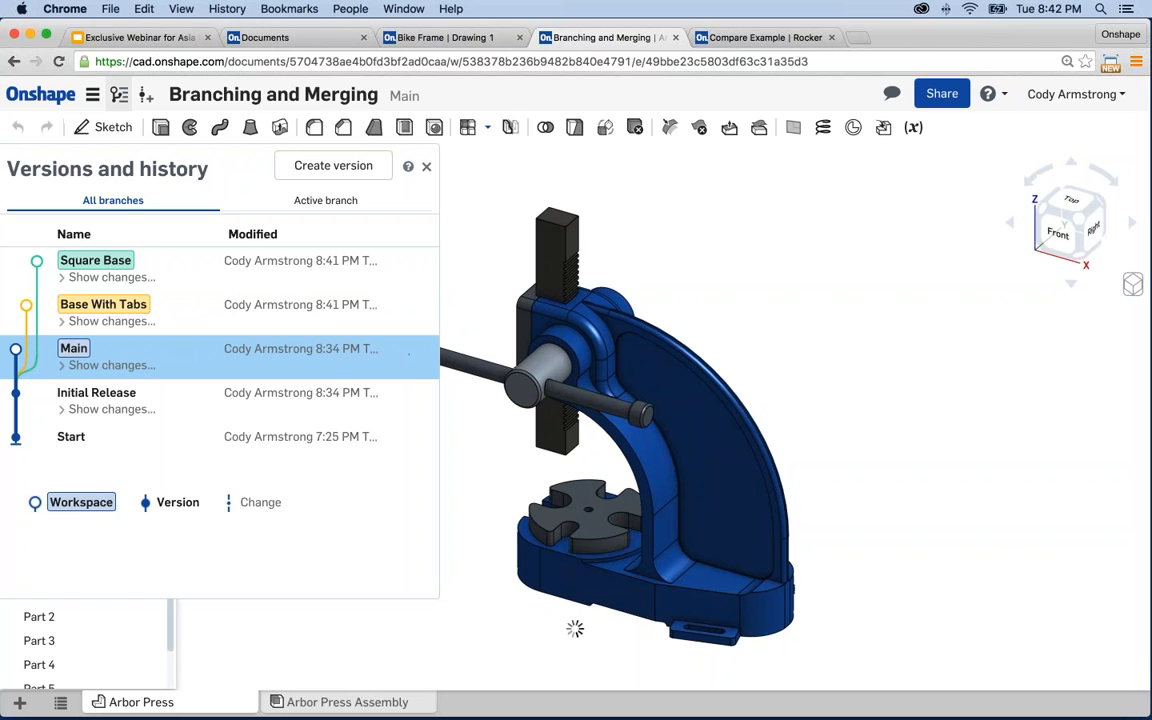
{"action": "scroll", "coordinate": [126, 440], "scroll_direction": "down", "scroll_amount": 10}
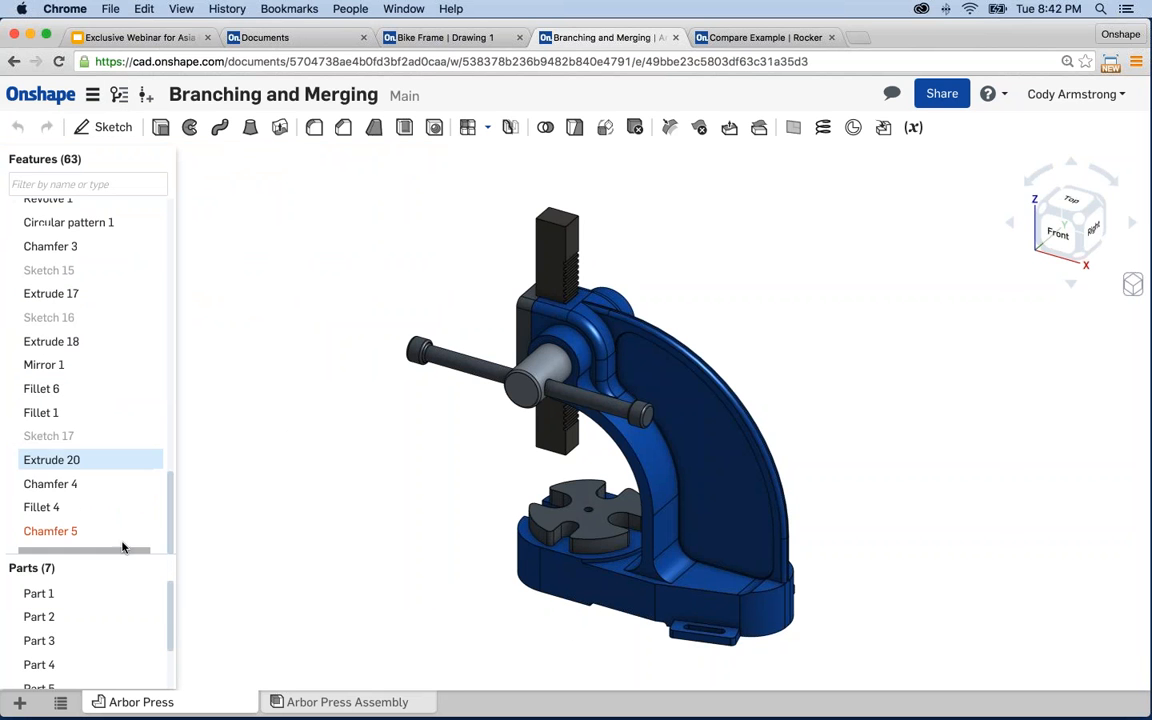
{"action": "right_click", "coordinate": [73, 537]}
{"action": "left_click", "coordinate": [102, 650]}
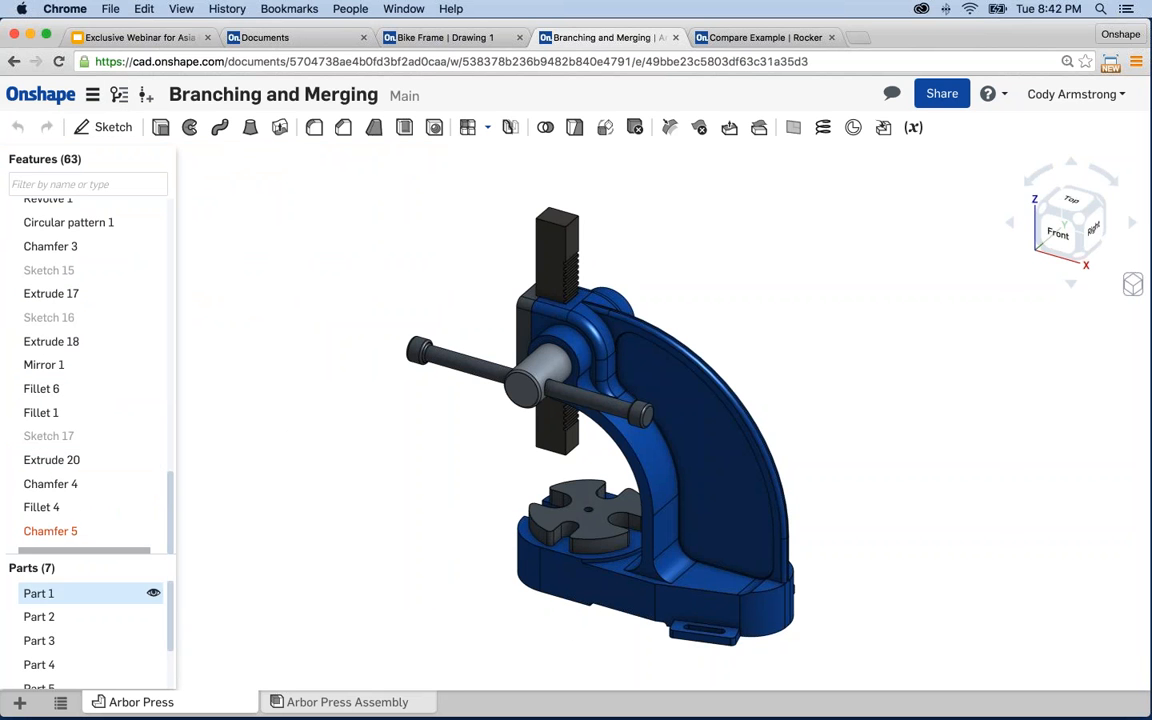
{"action": "right_click", "coordinate": [55, 531]}
{"action": "left_click", "coordinate": [80, 668]}
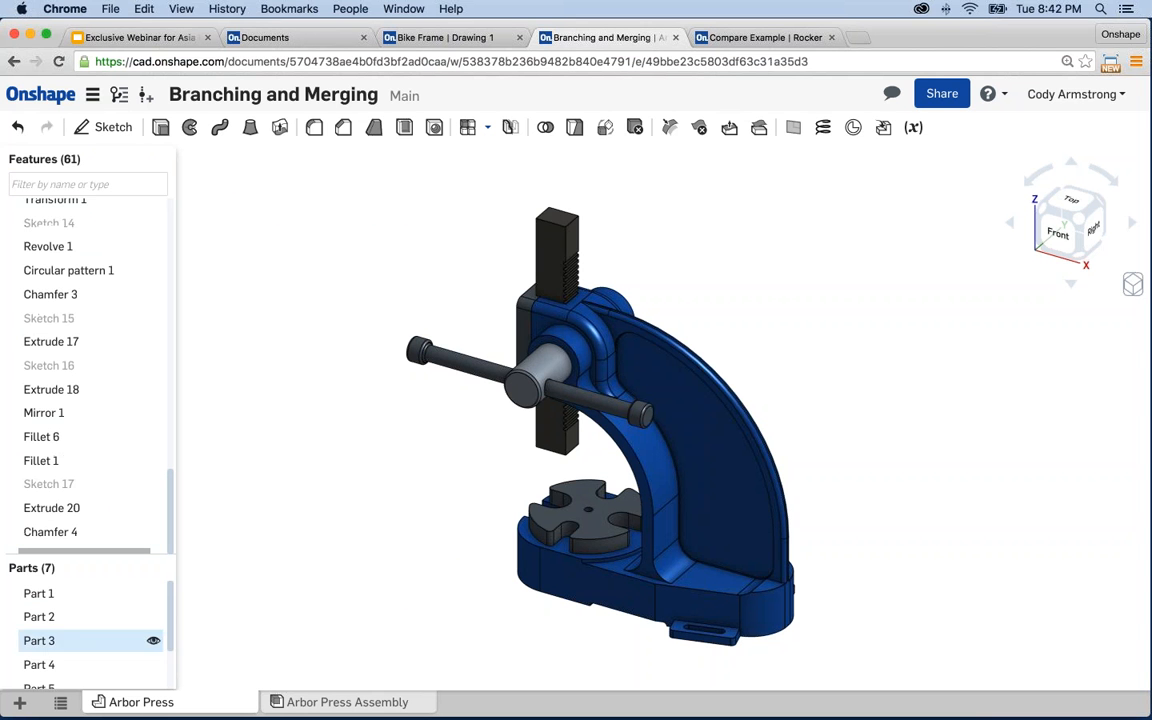
{"action": "left_click", "coordinate": [119, 95]}
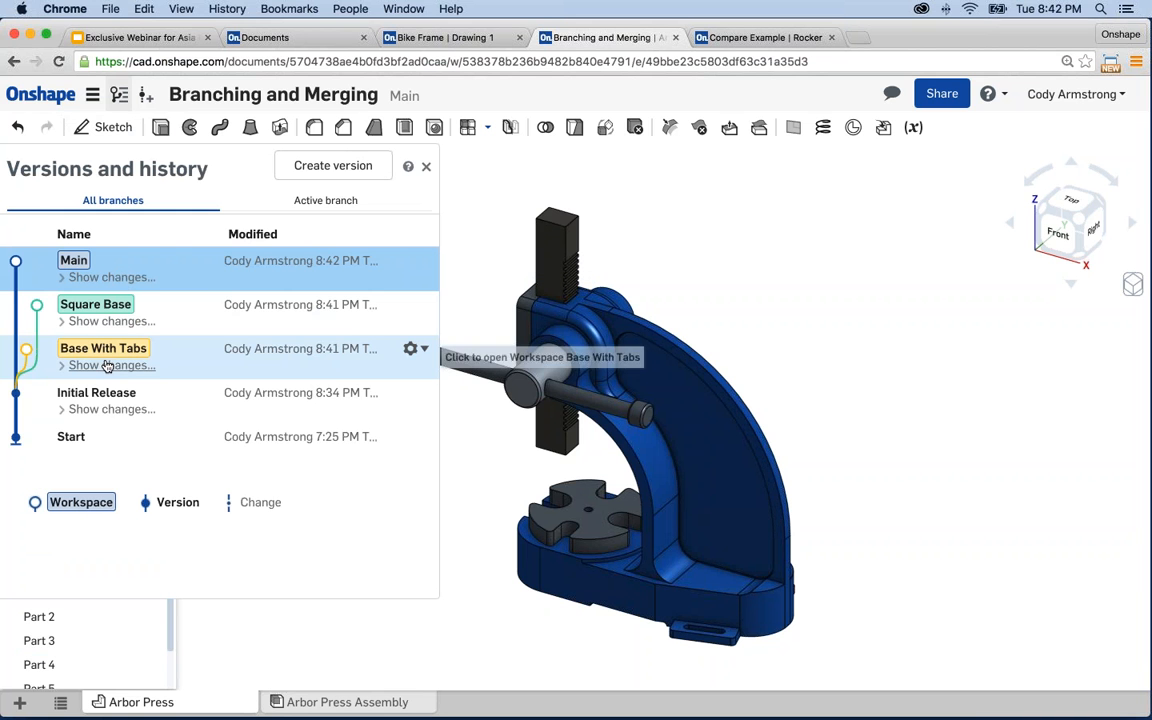
- Switch to the Square Base workspace and close the history panel to show its 63 features
{"action": "left_click", "coordinate": [112, 311]}
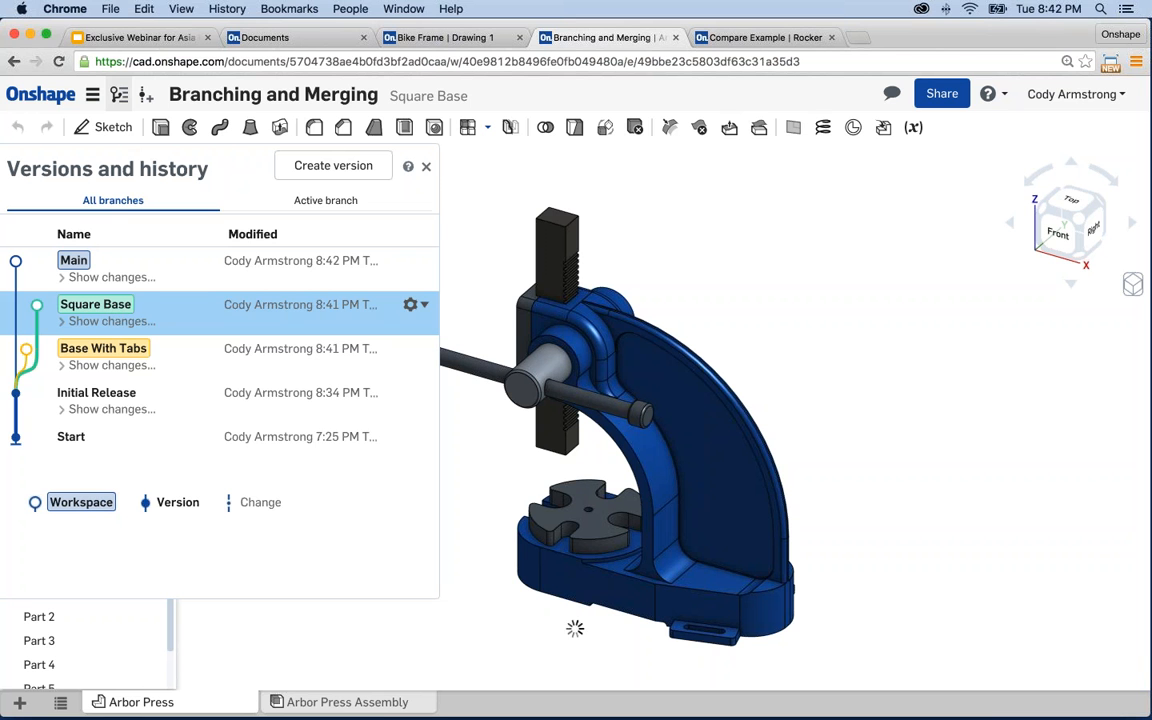
{"action": "left_click", "coordinate": [427, 170]}
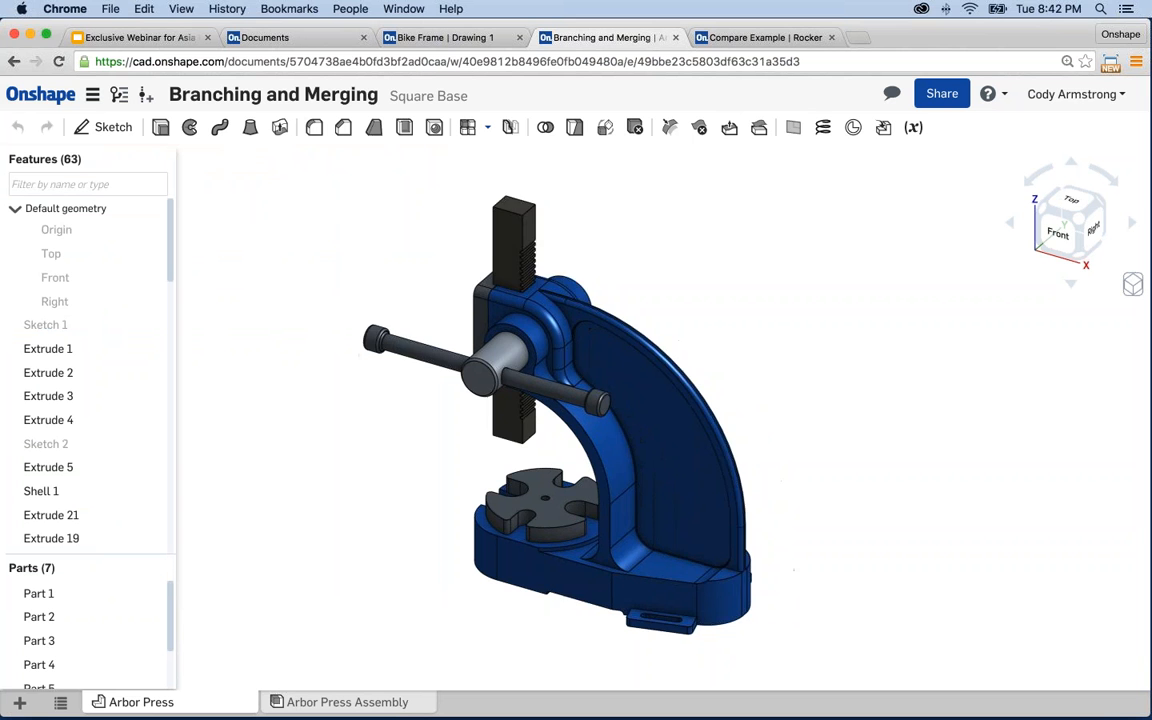
{"action": "scroll", "coordinate": [665, 615], "scroll_direction": "up", "scroll_amount": 5}
- Delete the Extrude 21 tab feature from the base, leaving 62 features
{"action": "right_click", "coordinate": [665, 613]}
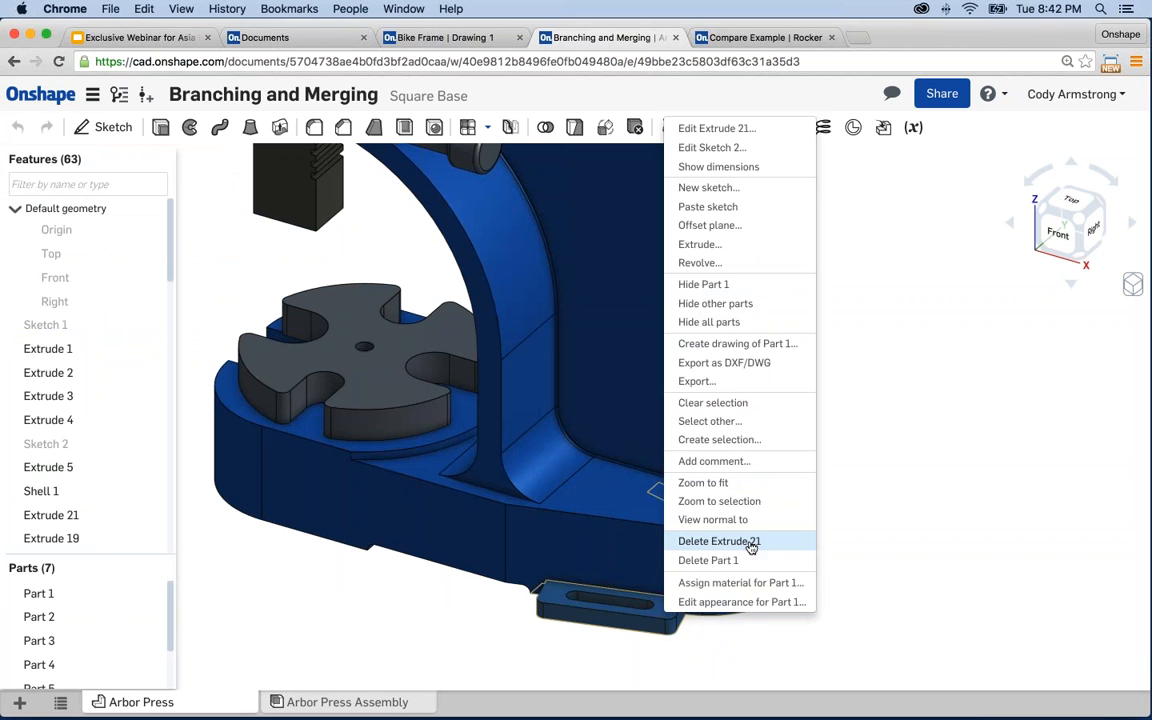
{"action": "left_click", "coordinate": [751, 547]}
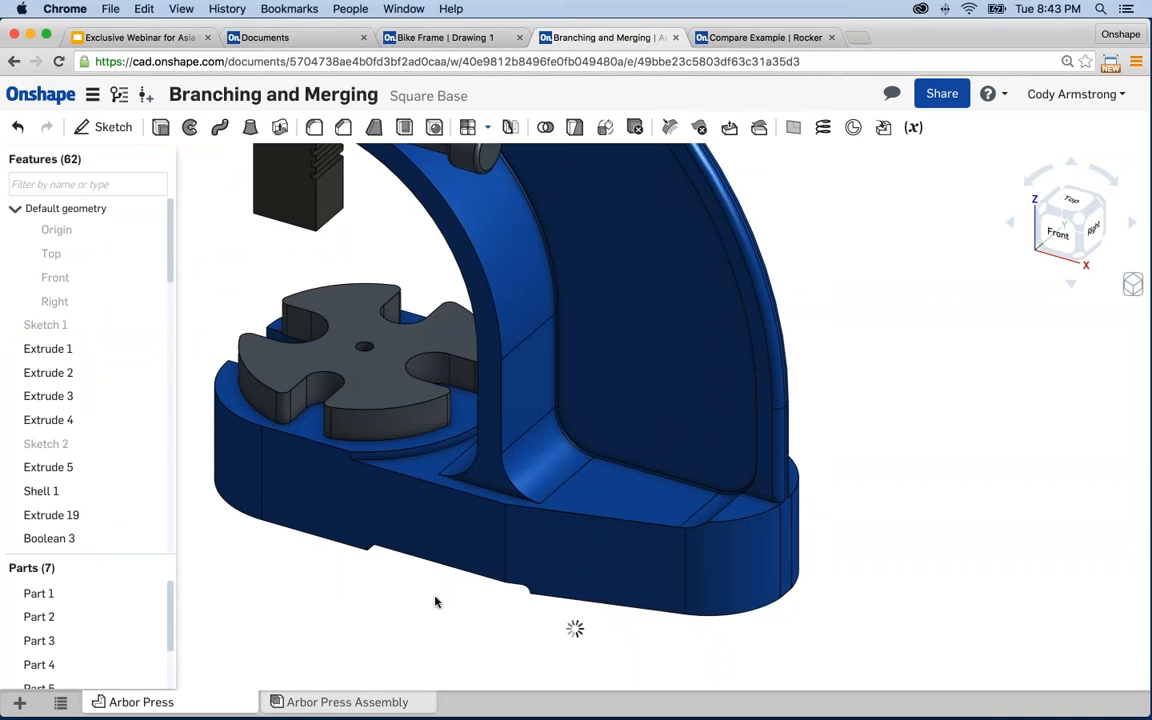
{"action": "right_click", "coordinate": [281, 480]}
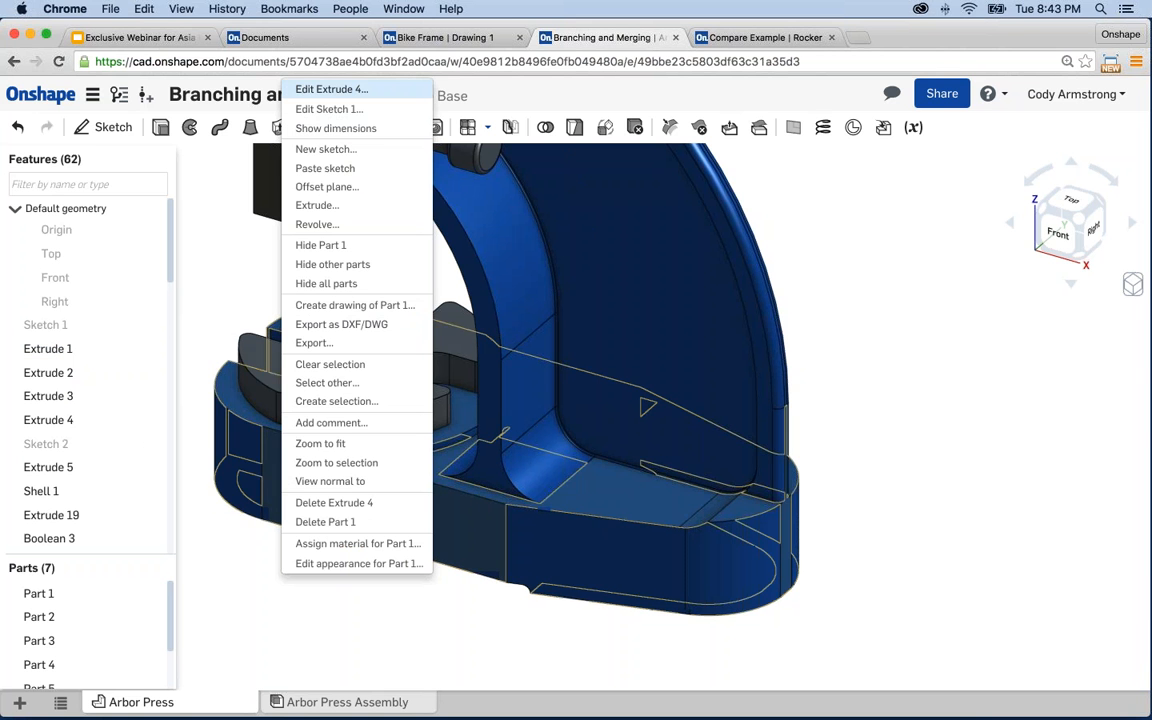
{"action": "left_click", "coordinate": [226, 290]}
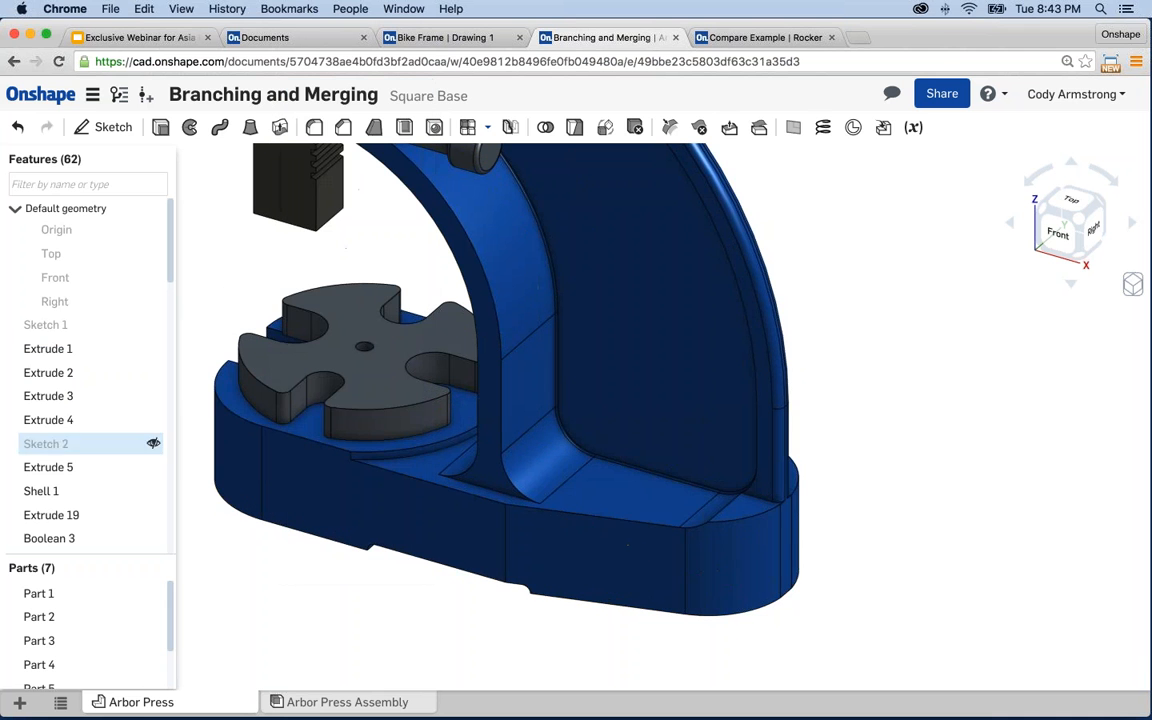
- Start editing the Extrude 5 cut and orient the view to the base's underside
{"action": "right_click", "coordinate": [73, 467]}
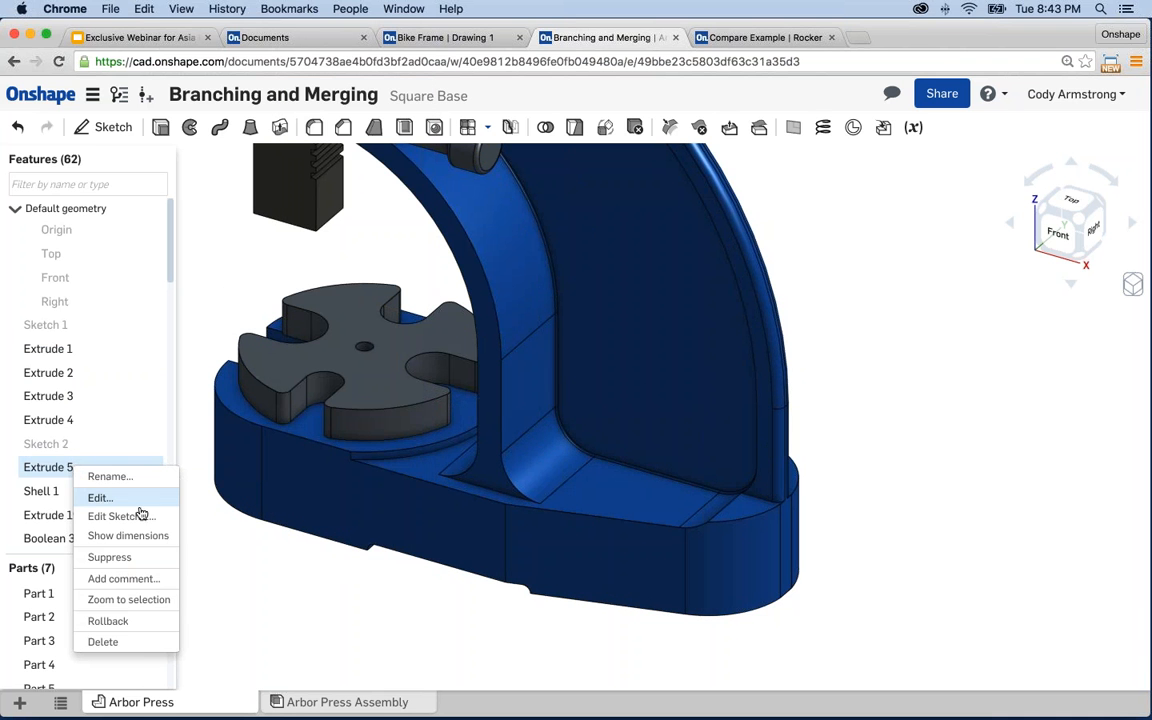
{"action": "left_click", "coordinate": [100, 497]}
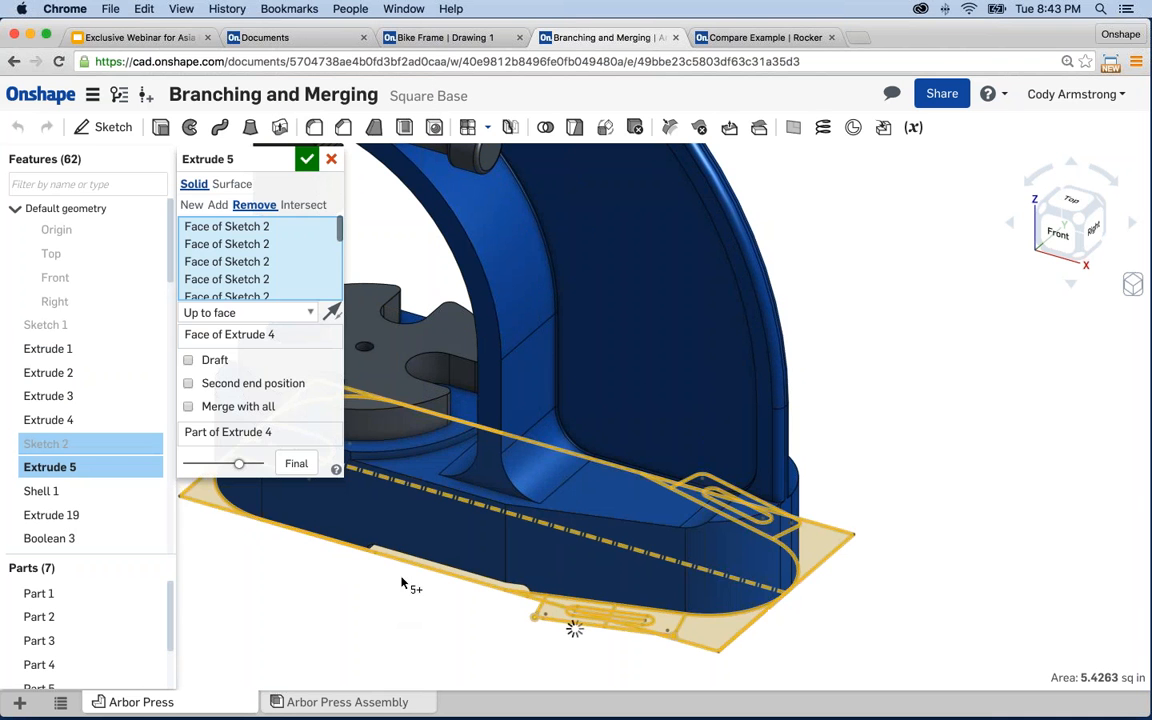
{"action": "right_click_drag", "start_coordinate": [406, 584], "coordinate": [476, 362]}
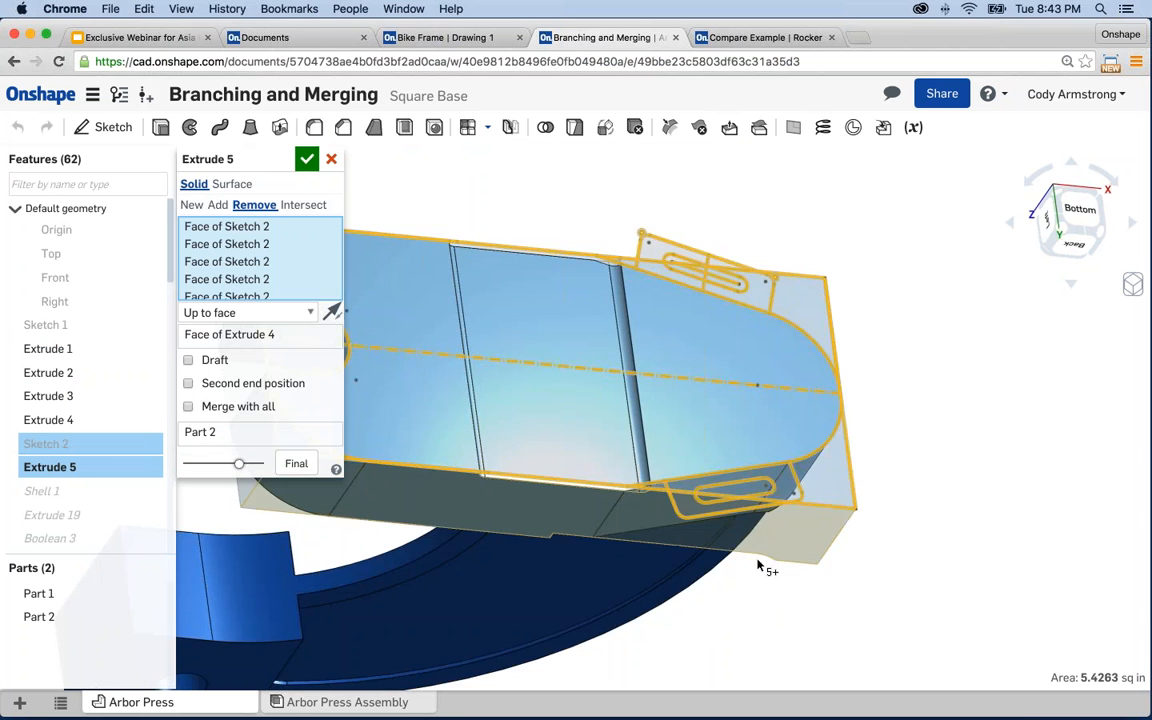
{"action": "middle_click_drag", "start_coordinate": [761, 566], "coordinate": [1006, 625]}
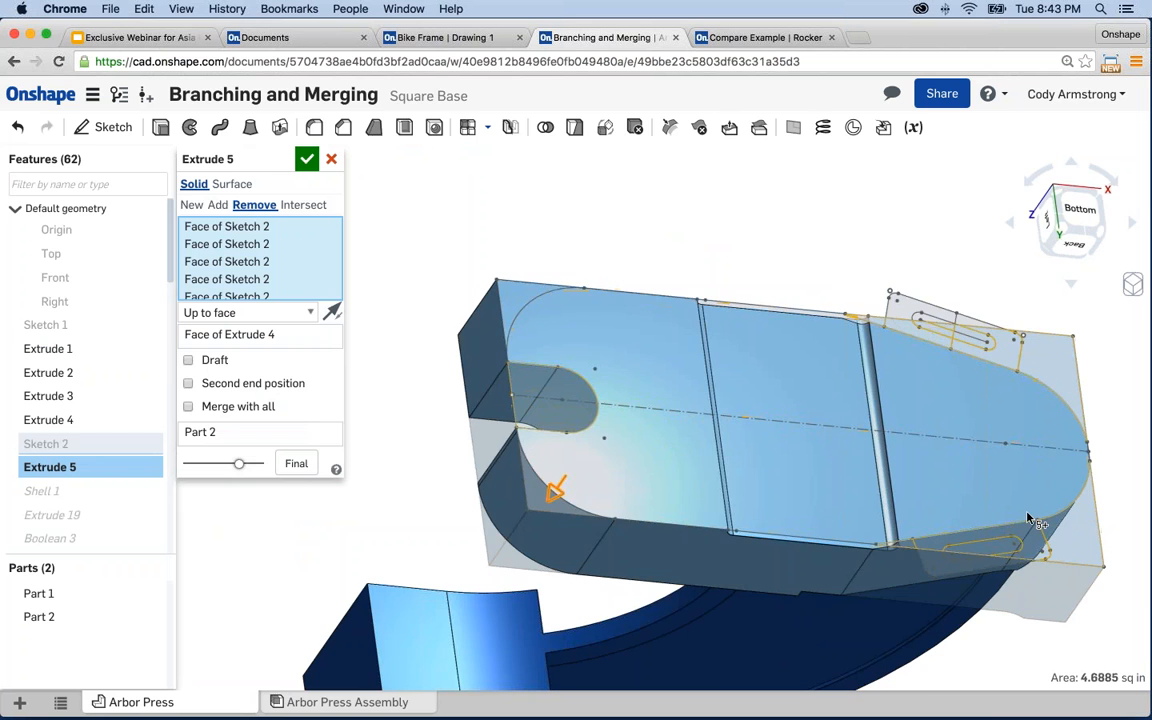
{"action": "scroll", "coordinate": [963, 555], "scroll_direction": "up", "scroll_amount": 3}
{"action": "scroll", "coordinate": [790, 550], "scroll_direction": "up", "scroll_amount": 4}
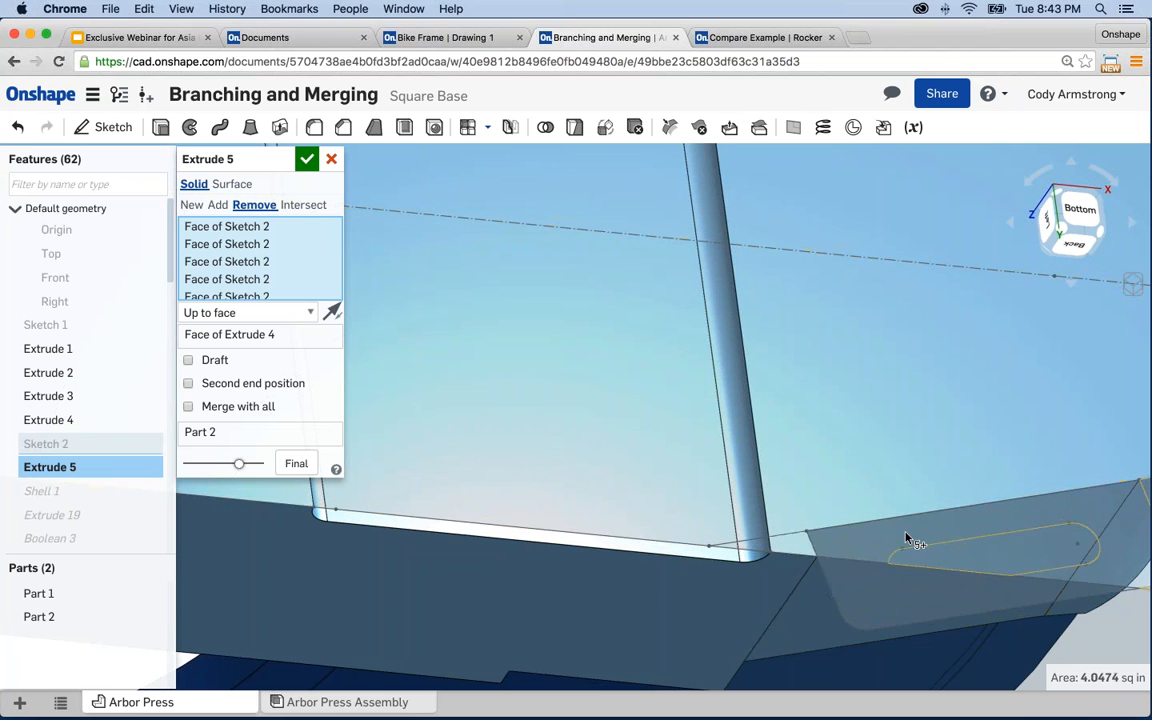
{"action": "scroll", "coordinate": [906, 538], "scroll_direction": "down", "scroll_amount": 2}
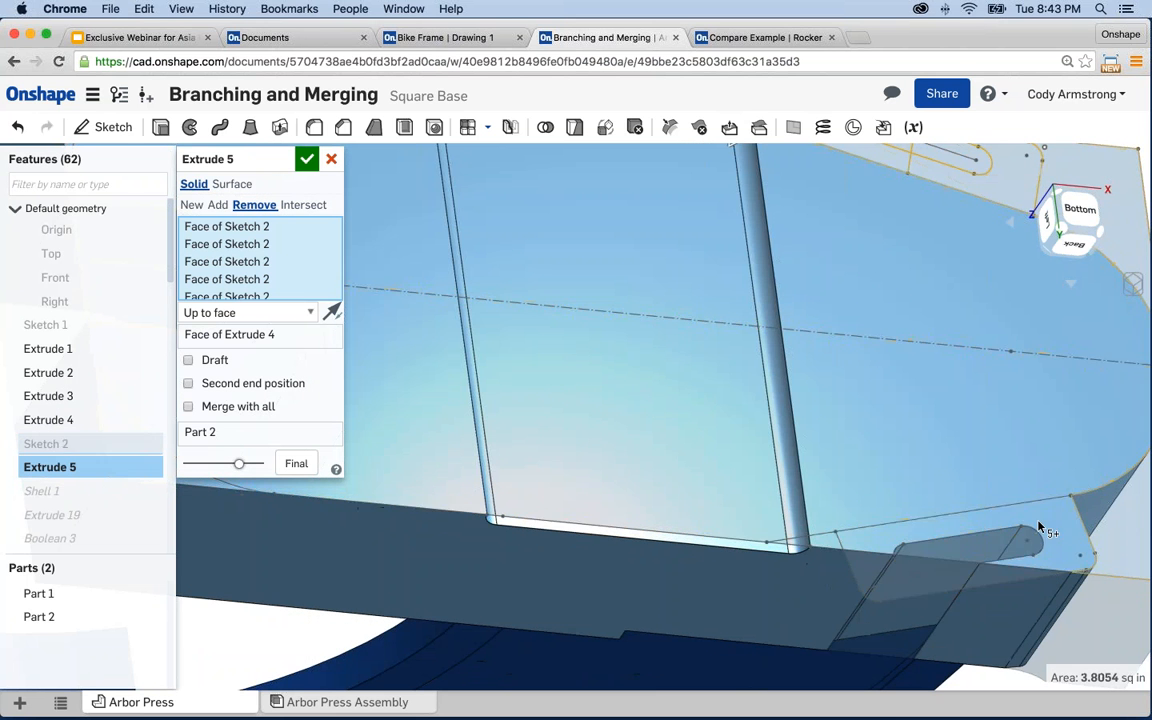
{"action": "middle_click_drag", "start_coordinate": [963, 517], "coordinate": [488, 488]}
{"action": "scroll", "coordinate": [490, 490], "scroll_direction": "down", "scroll_amount": 2}
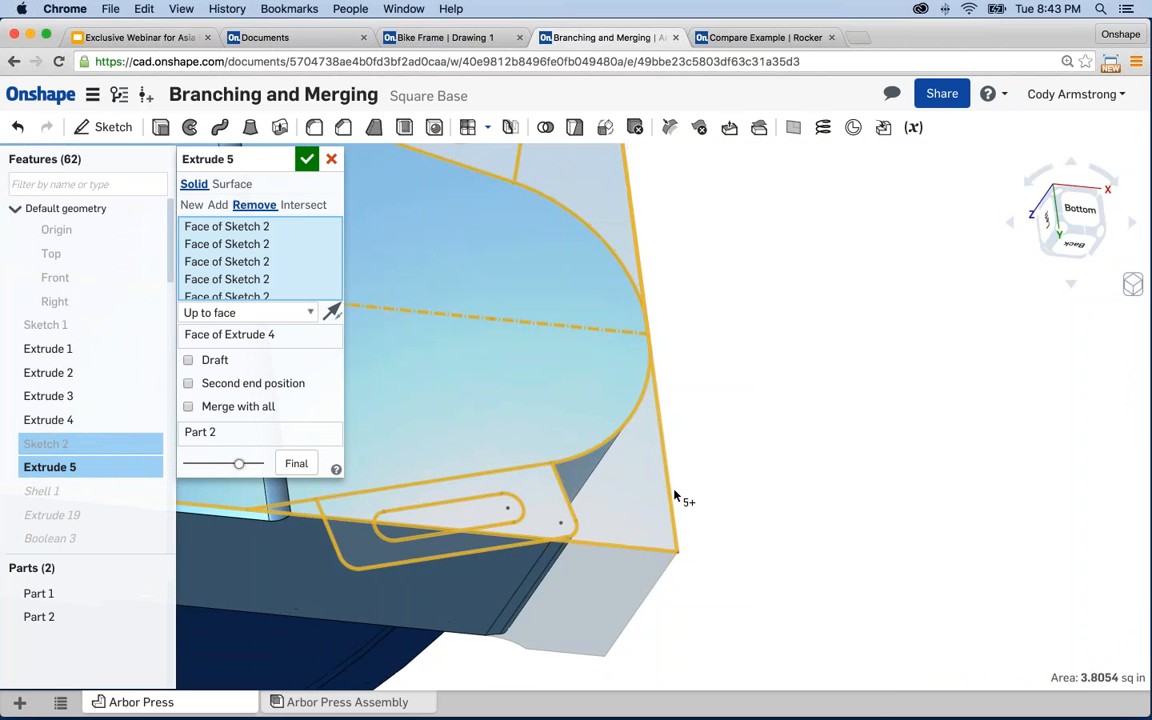
{"action": "middle_click_drag", "start_coordinate": [725, 429], "coordinate": [868, 620]}
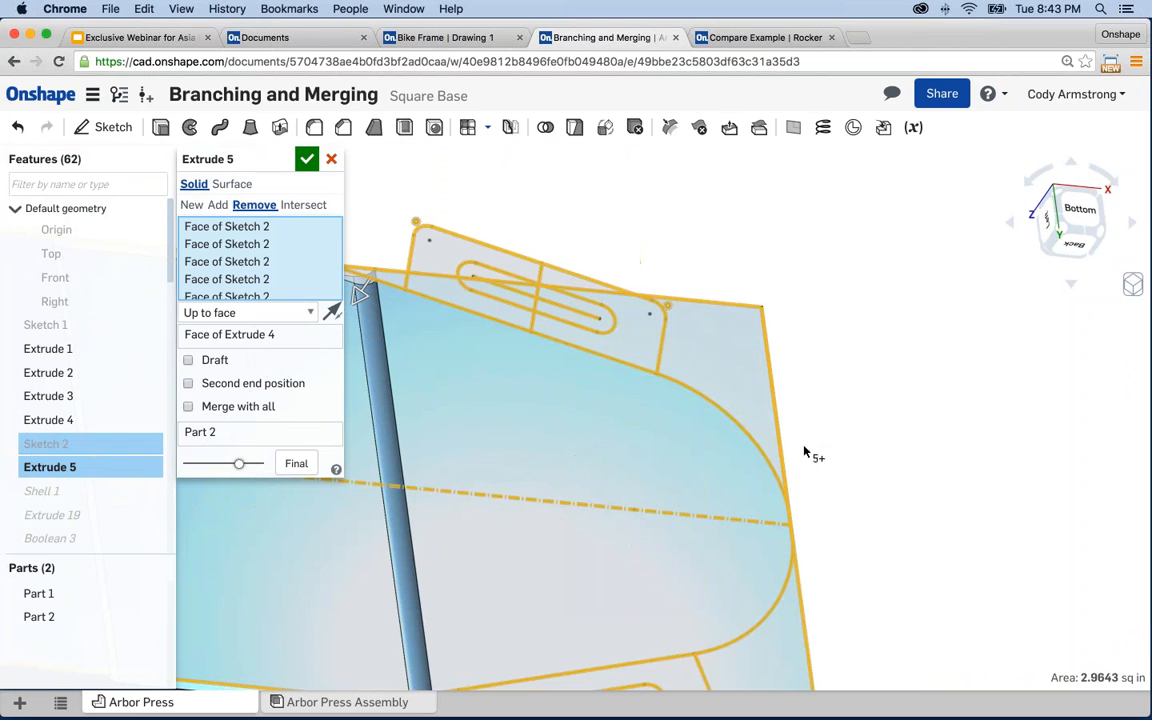
- Adjust the Sketch 2 regions so Extrude 5 cuts only two faces up to Extrude 4's face
{"action": "left_click", "coordinate": [639, 347]}
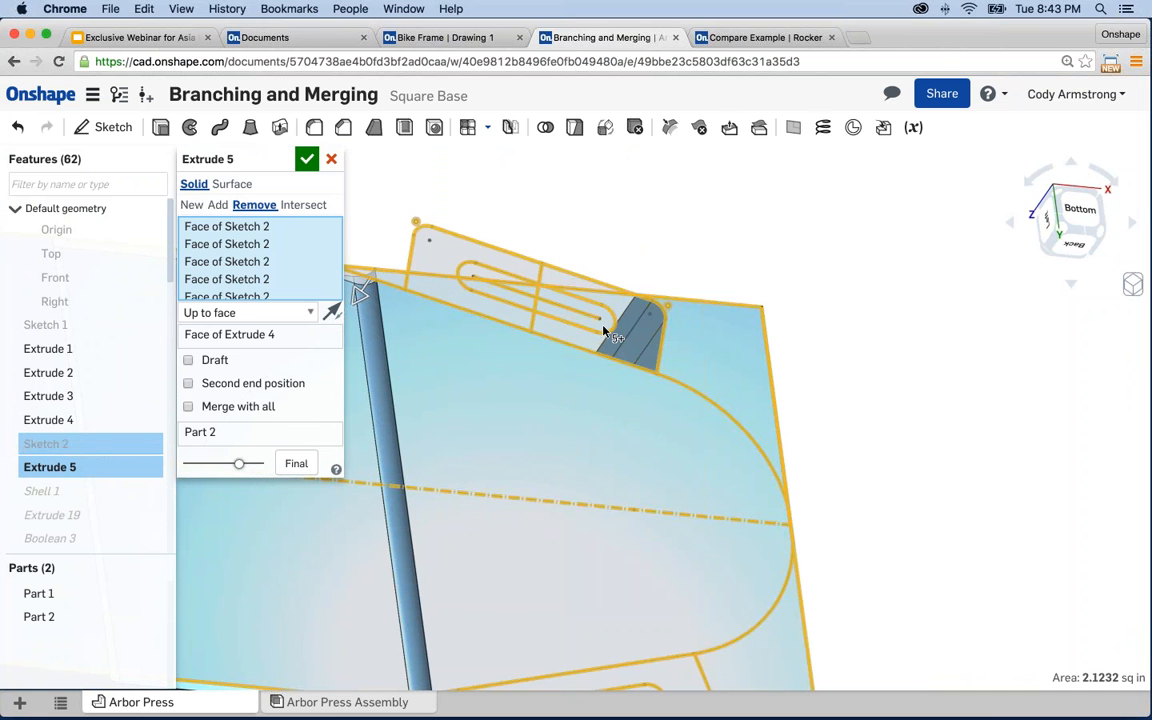
{"action": "left_click", "coordinate": [601, 325]}
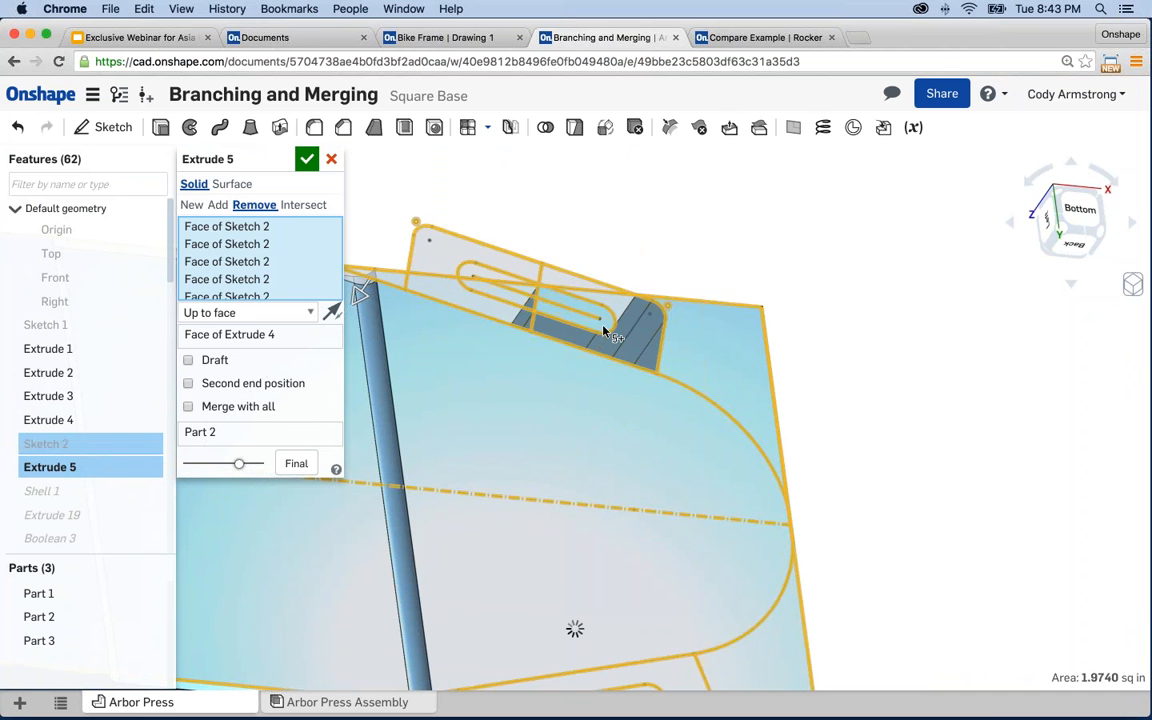
{"action": "left_click", "coordinate": [617, 304]}
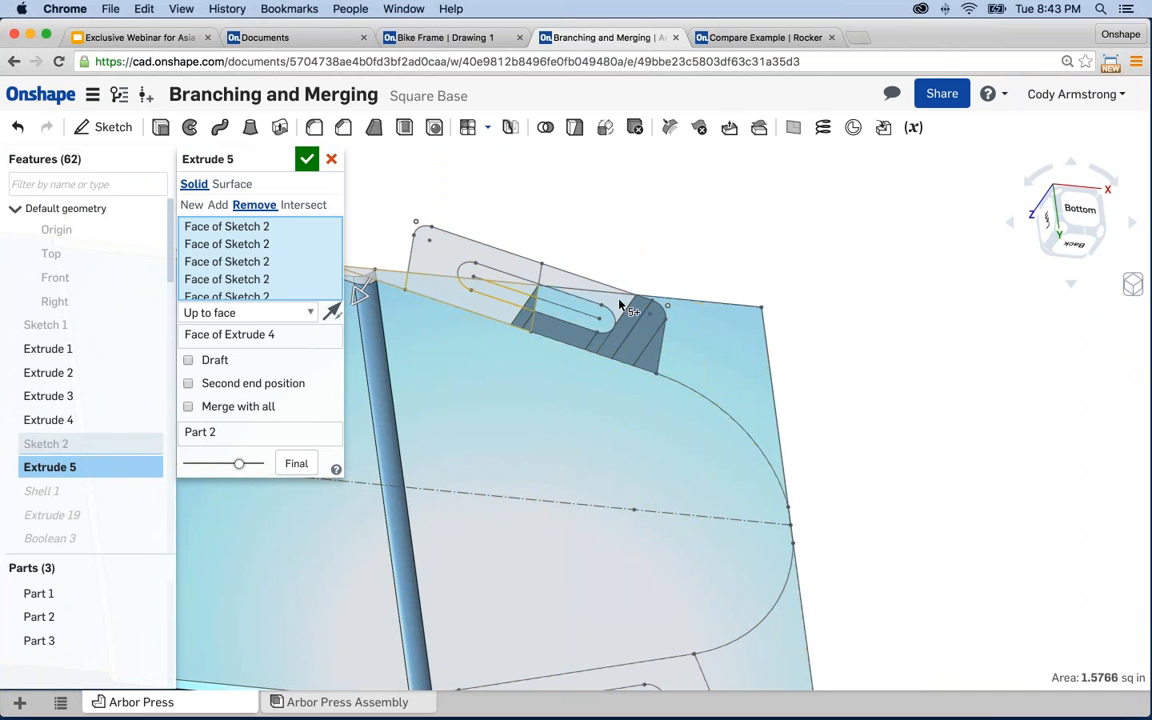
{"action": "left_click", "coordinate": [508, 314]}
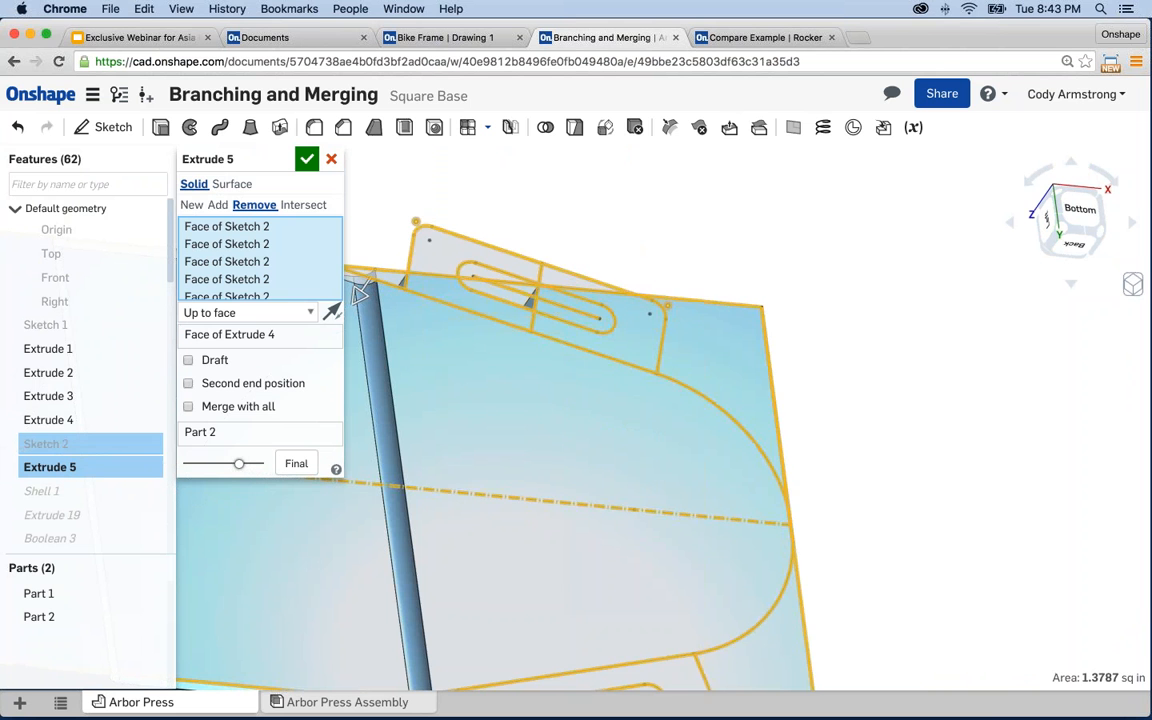
{"action": "left_click", "coordinate": [535, 297]}
{"action": "middle_click_drag", "start_coordinate": [579, 231], "coordinate": [651, 289]}
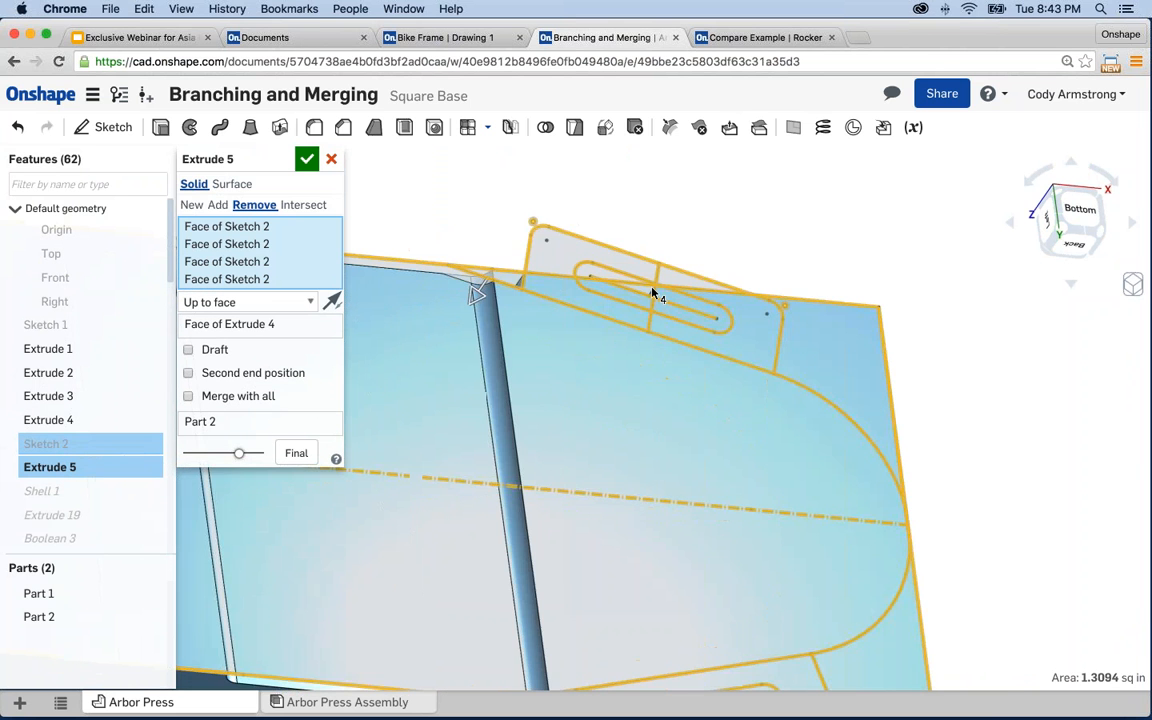
{"action": "scroll", "coordinate": [651, 299], "scroll_direction": "up", "scroll_amount": 2}
{"action": "left_click", "coordinate": [455, 270]}
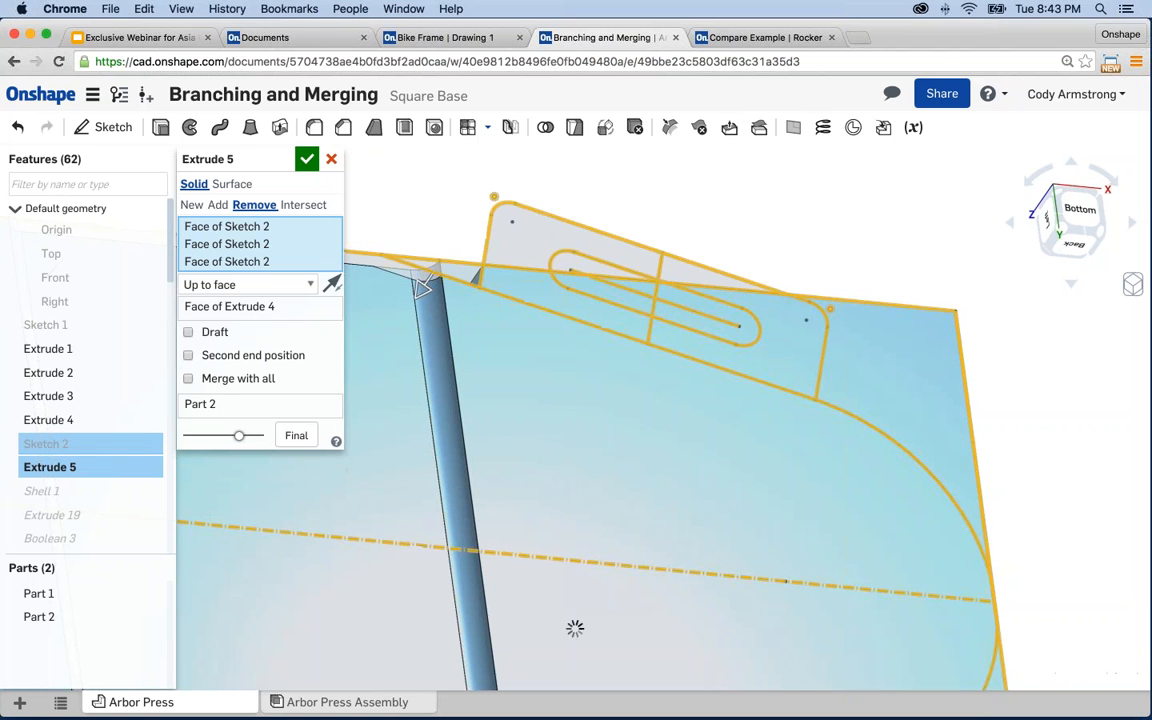
{"action": "left_click", "coordinate": [462, 275]}
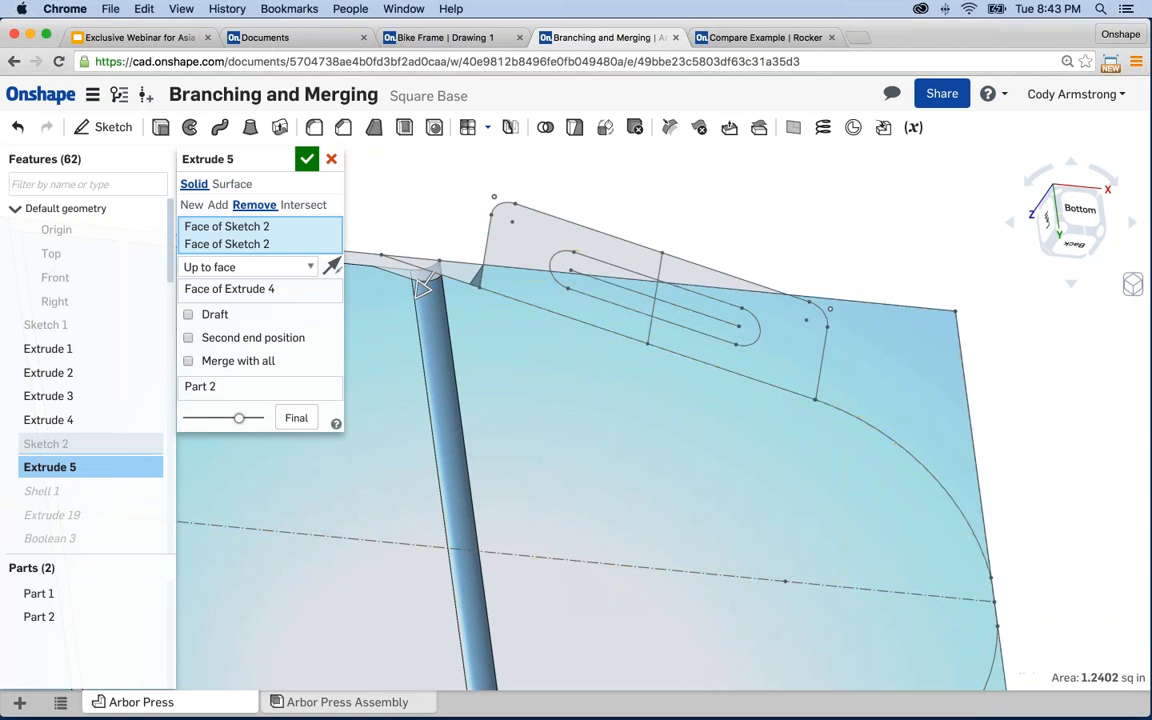
{"action": "scroll", "coordinate": [633, 212], "scroll_direction": "down", "scroll_amount": 3}
{"action": "middle_click_drag", "start_coordinate": [633, 212], "coordinate": [818, 219]}
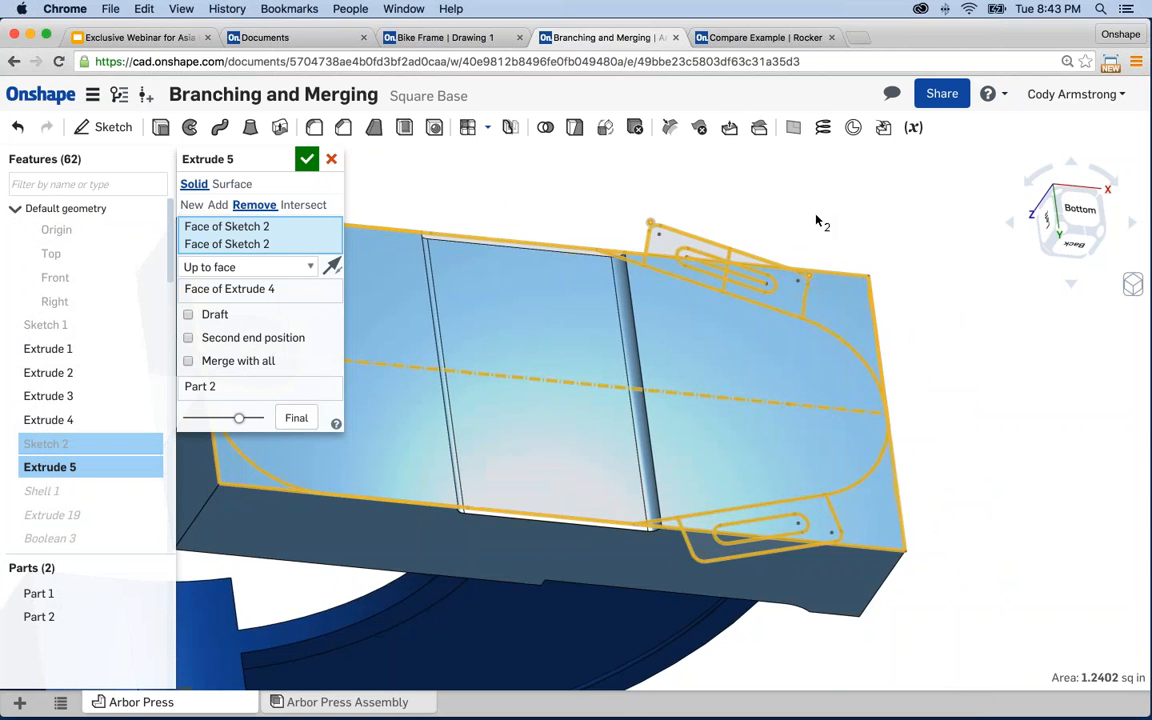
- Accept the Extrude 5 edit, frame the whole press with its square base, and show the history graph
{"action": "left_click", "coordinate": [307, 162]}
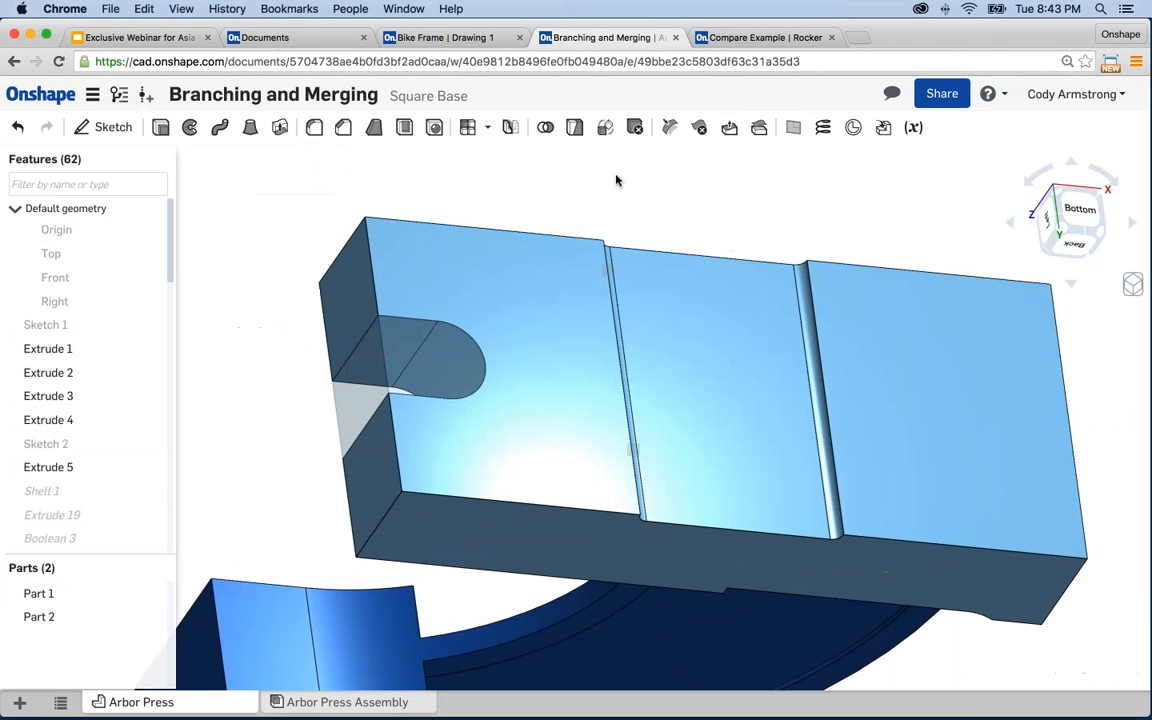
{"action": "right_click_drag", "start_coordinate": [571, 185], "coordinate": [526, 375]}
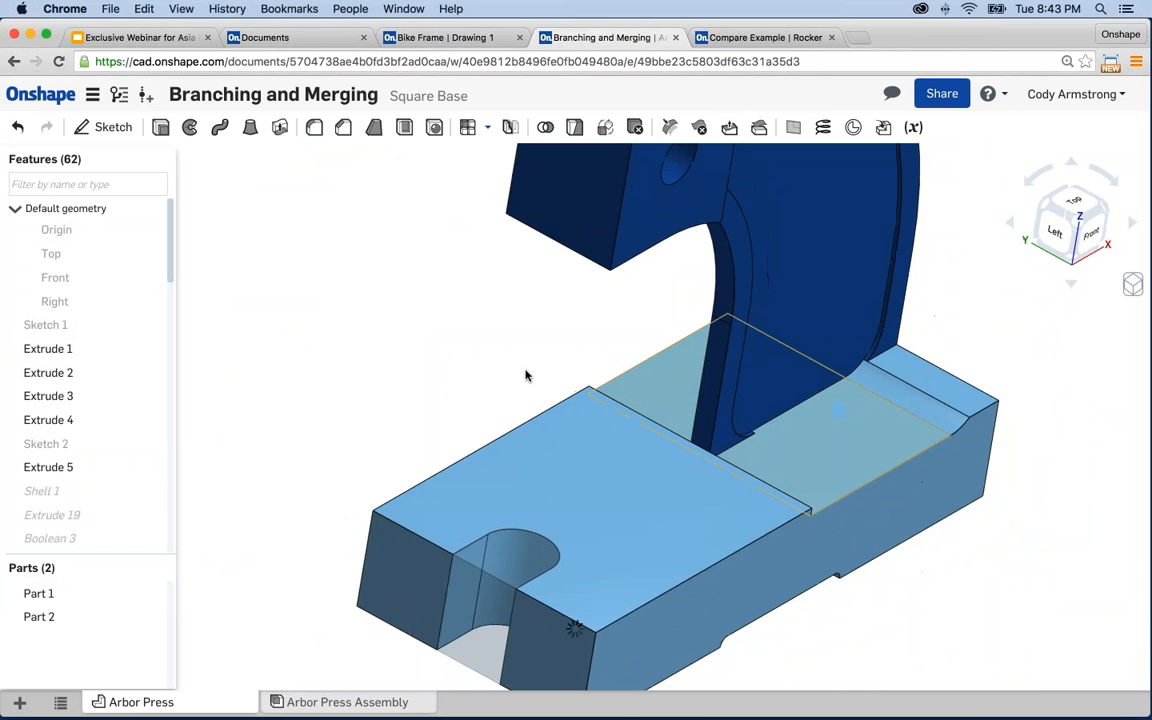
{"action": "scroll", "coordinate": [526, 376], "scroll_direction": "down", "scroll_amount": 3}
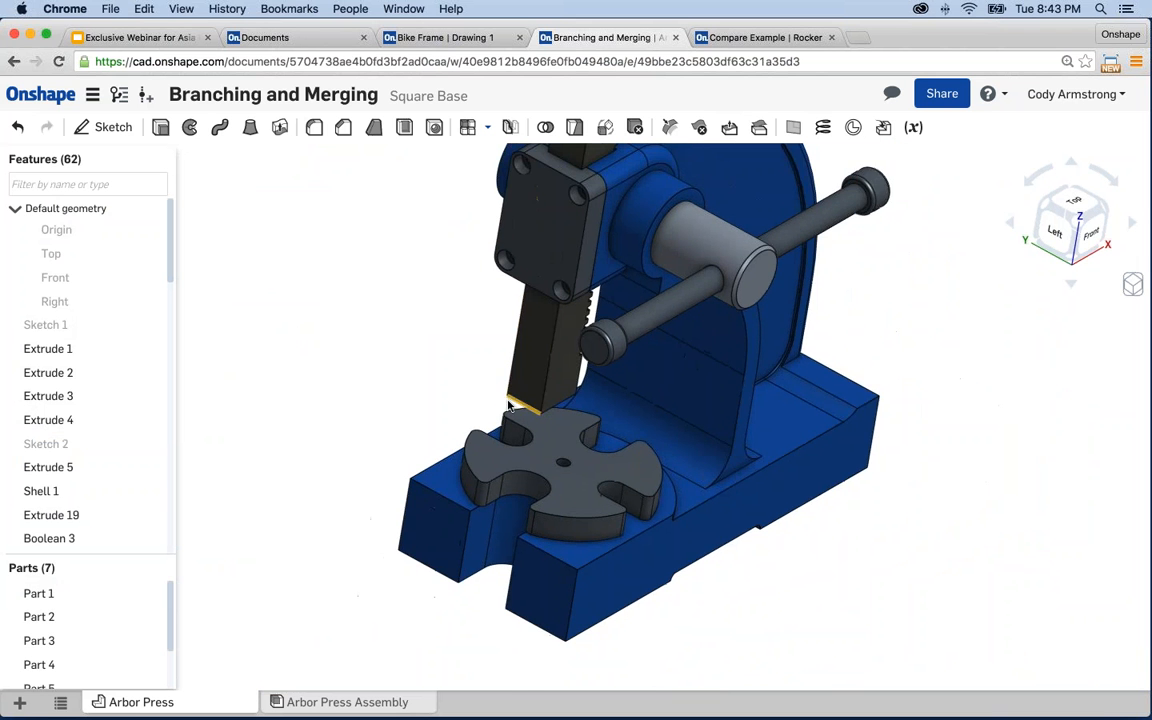
{"action": "middle_click_drag", "start_coordinate": [440, 408], "coordinate": [411, 413]}
{"action": "scroll", "coordinate": [404, 394], "scroll_direction": "down", "scroll_amount": 1}
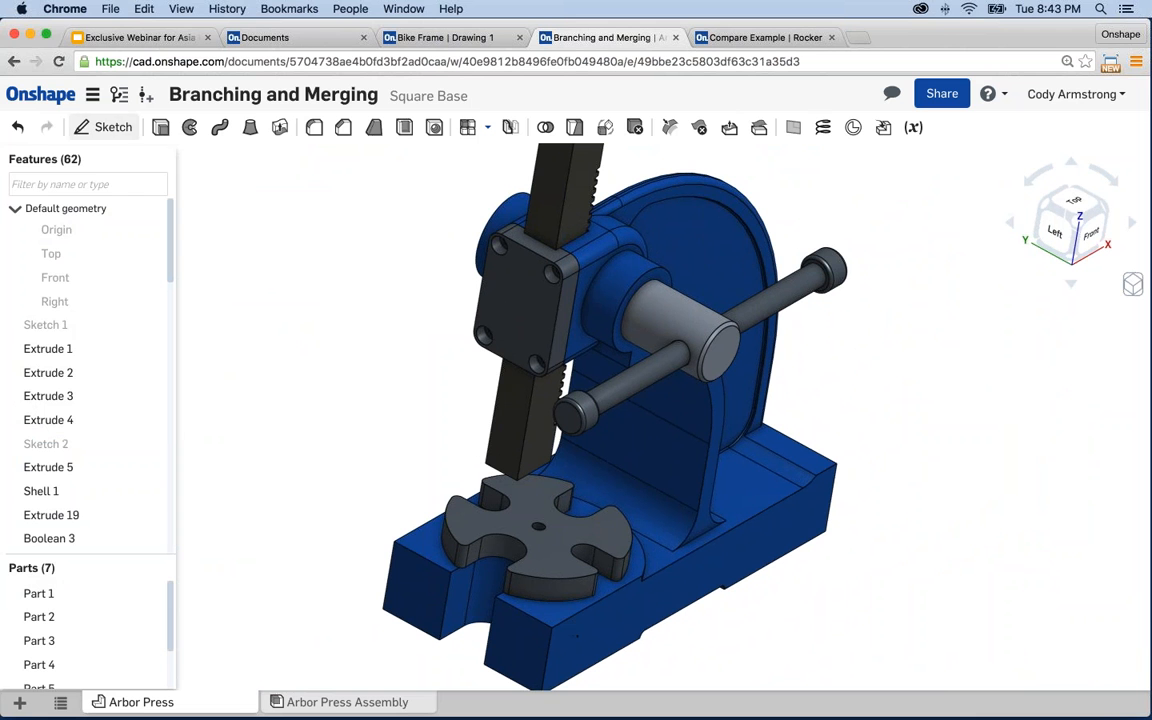
{"action": "left_click", "coordinate": [119, 97]}
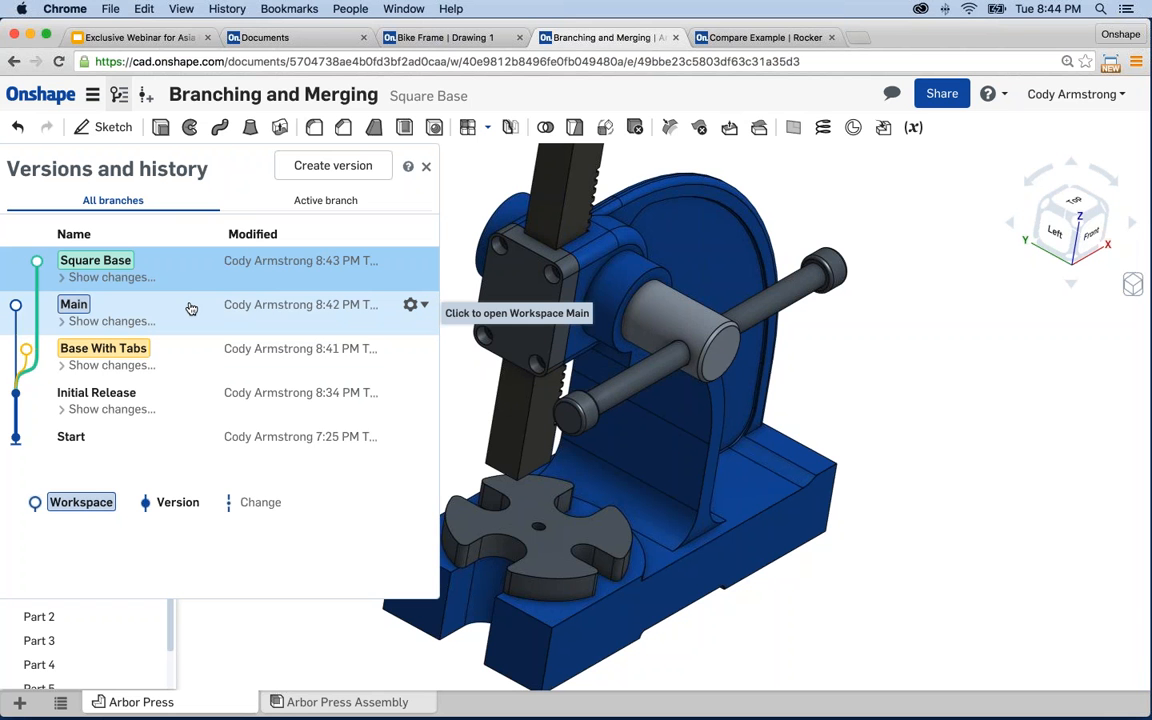
- In Main, remove the slotted tab under the base, then switch to the Base With Tabs branch
{"action": "left_click", "coordinate": [191, 308]}
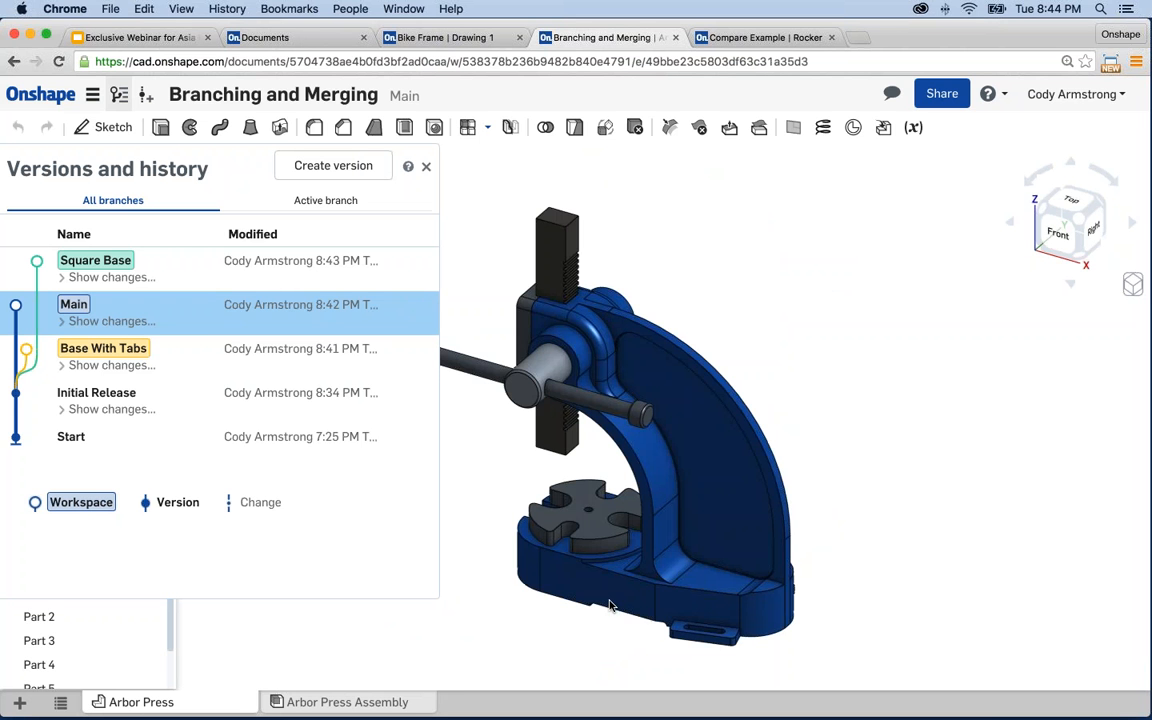
{"action": "scroll", "coordinate": [571, 625], "scroll_direction": "up", "scroll_amount": 6}
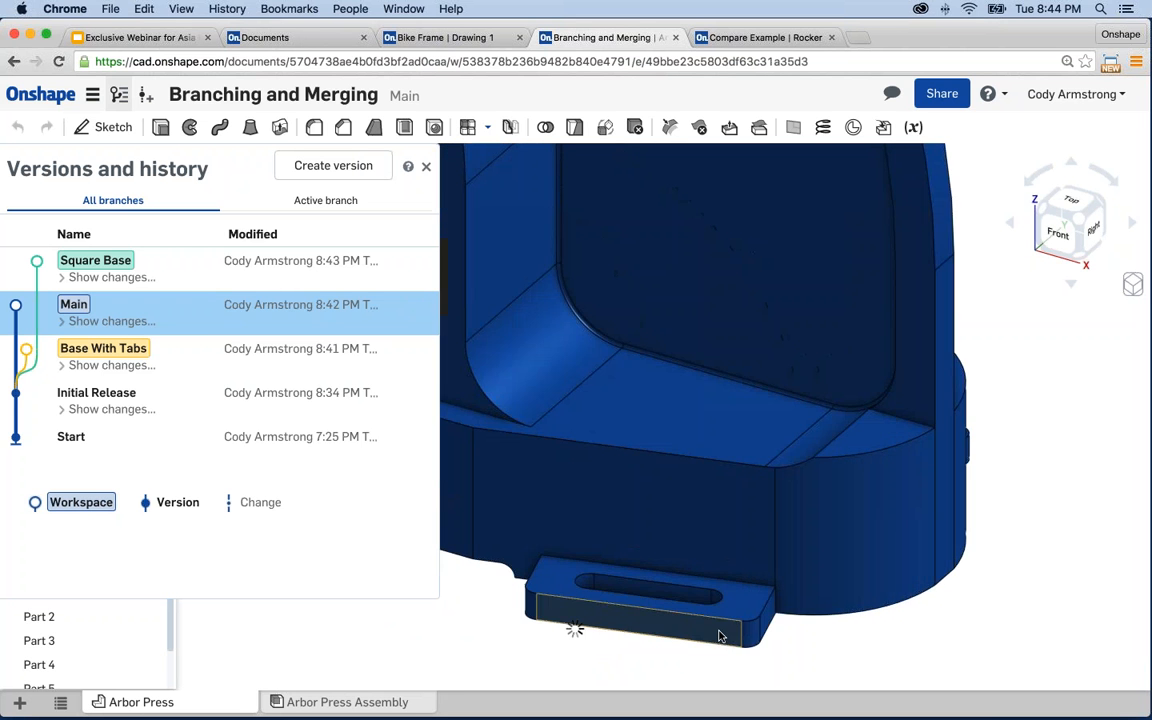
{"action": "right_click", "coordinate": [573, 627]}
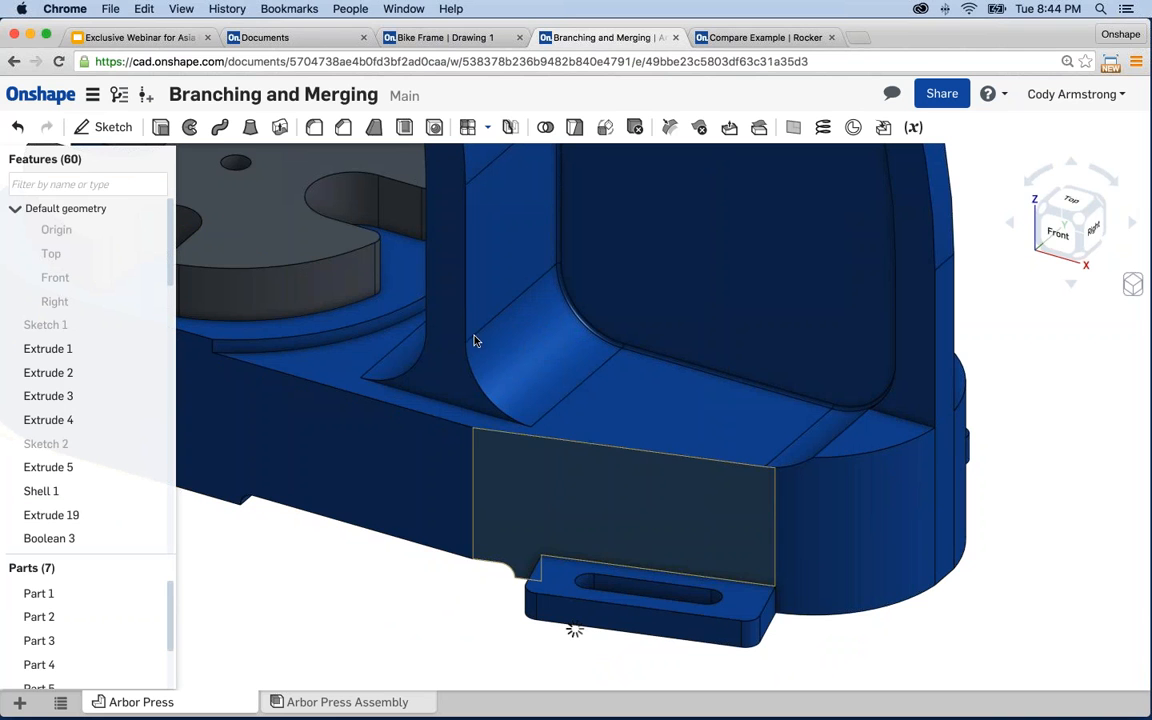
{"action": "left_click", "coordinate": [119, 95]}
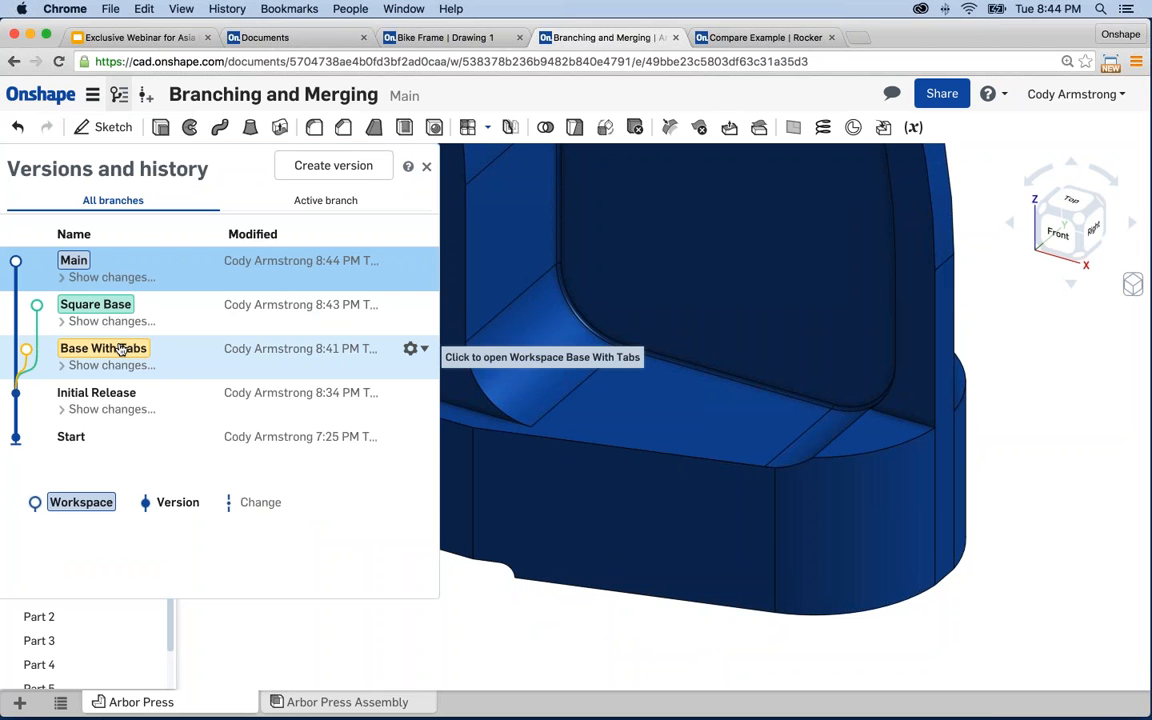
{"action": "left_click", "coordinate": [123, 348]}
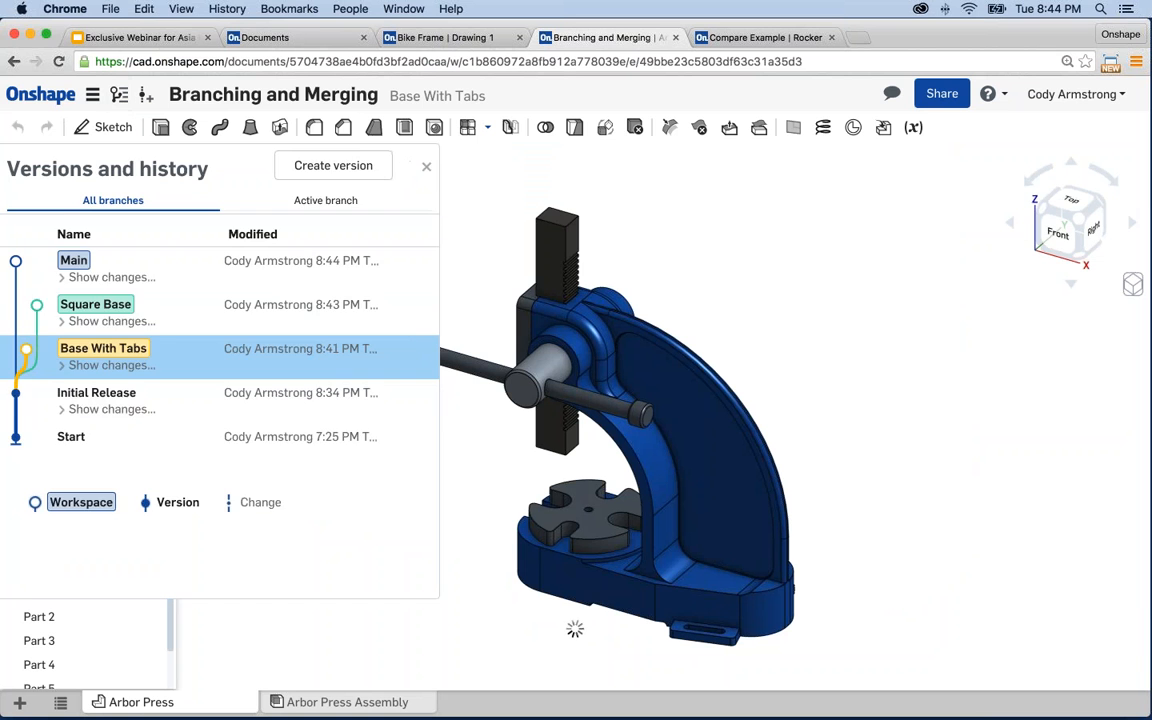
- Pan and zoom around the Base With Tabs press, then switch to the Square Base workspace
{"action": "left_click", "coordinate": [427, 168]}
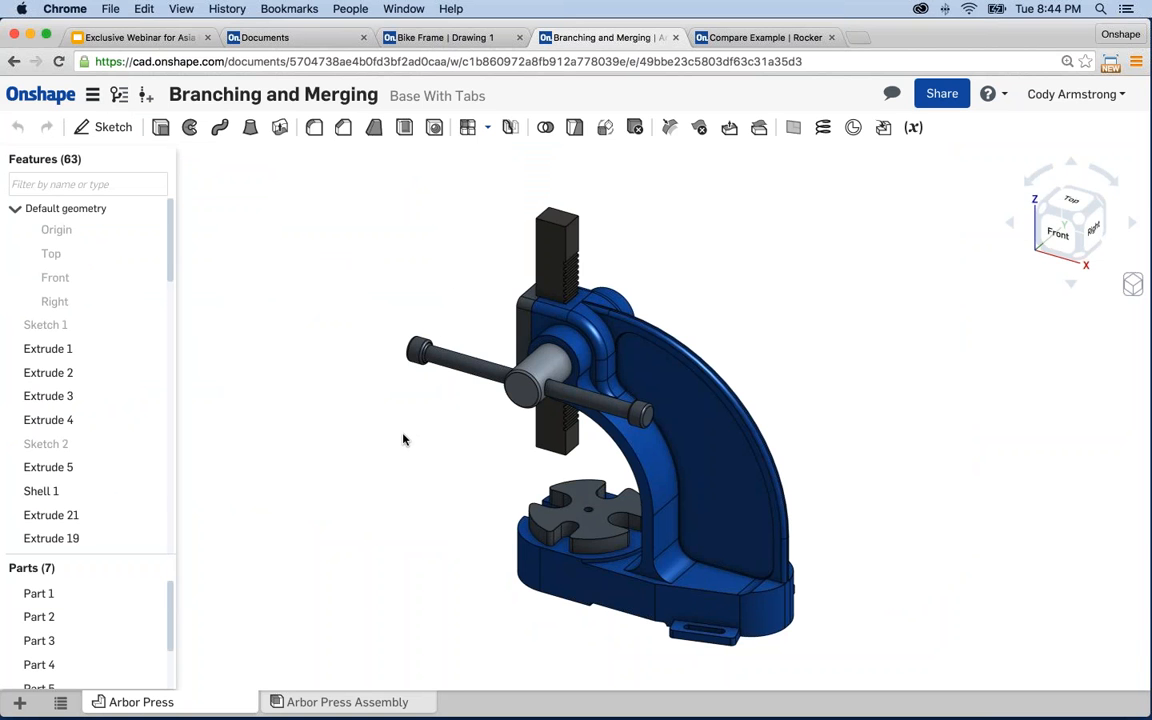
{"action": "middle_click_drag", "start_coordinate": [403, 434], "coordinate": [361, 428]}
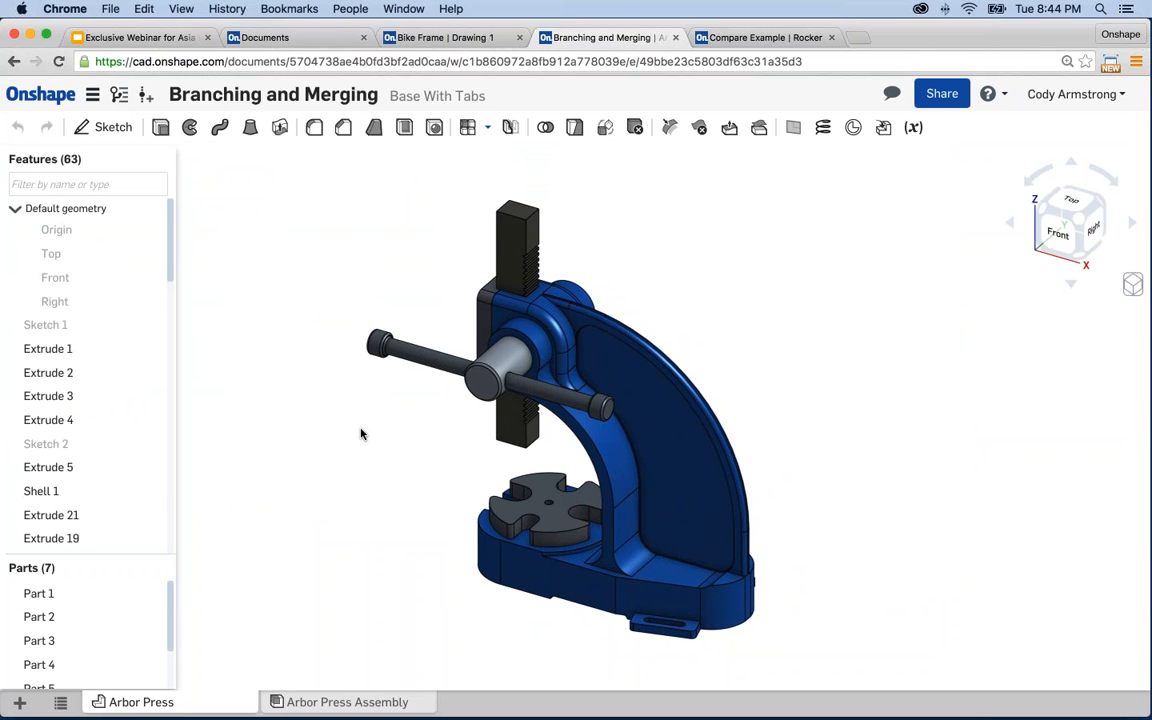
{"action": "scroll", "coordinate": [530, 465], "scroll_direction": "up", "scroll_amount": 2}
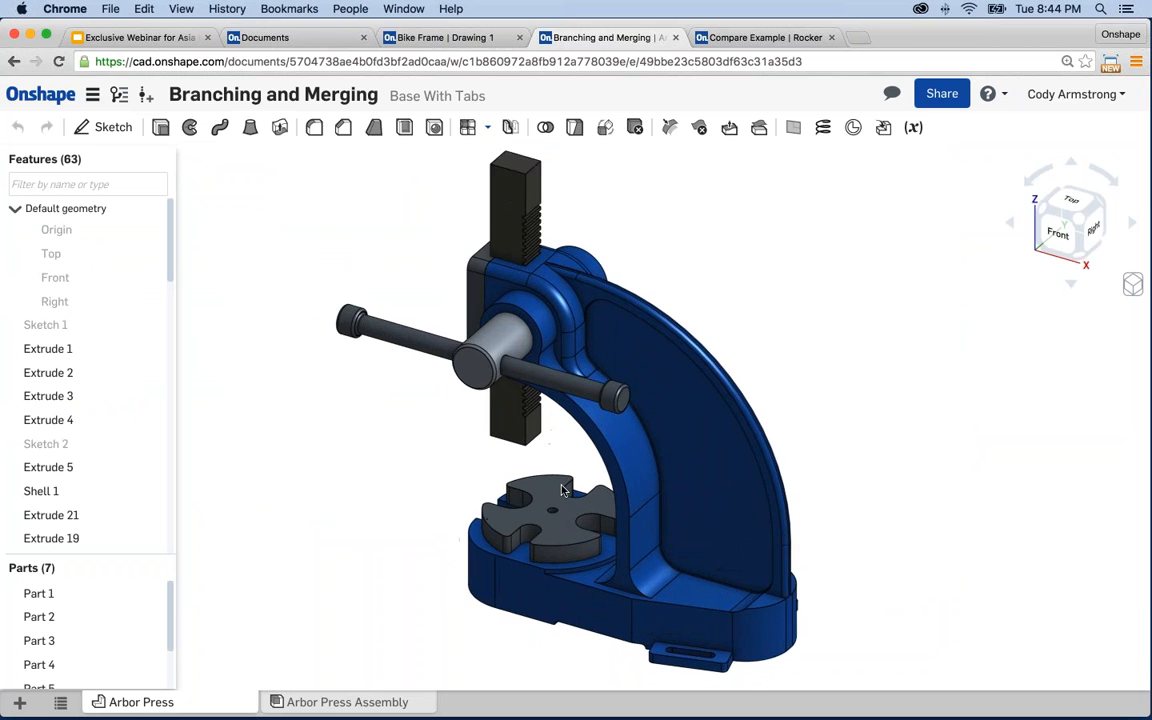
{"action": "scroll", "coordinate": [563, 490], "scroll_direction": "up", "scroll_amount": 2}
{"action": "middle_click_drag", "start_coordinate": [565, 466], "coordinate": [530, 462]}
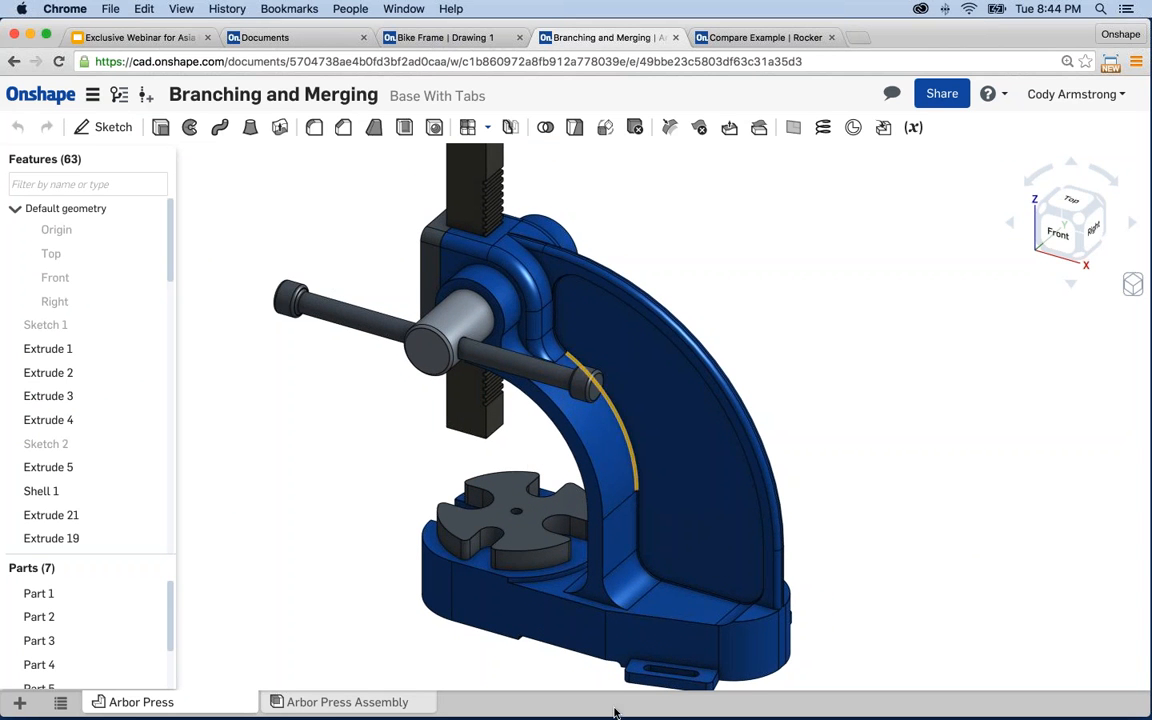
{"action": "middle_click_drag", "start_coordinate": [635, 580], "coordinate": [618, 545]}
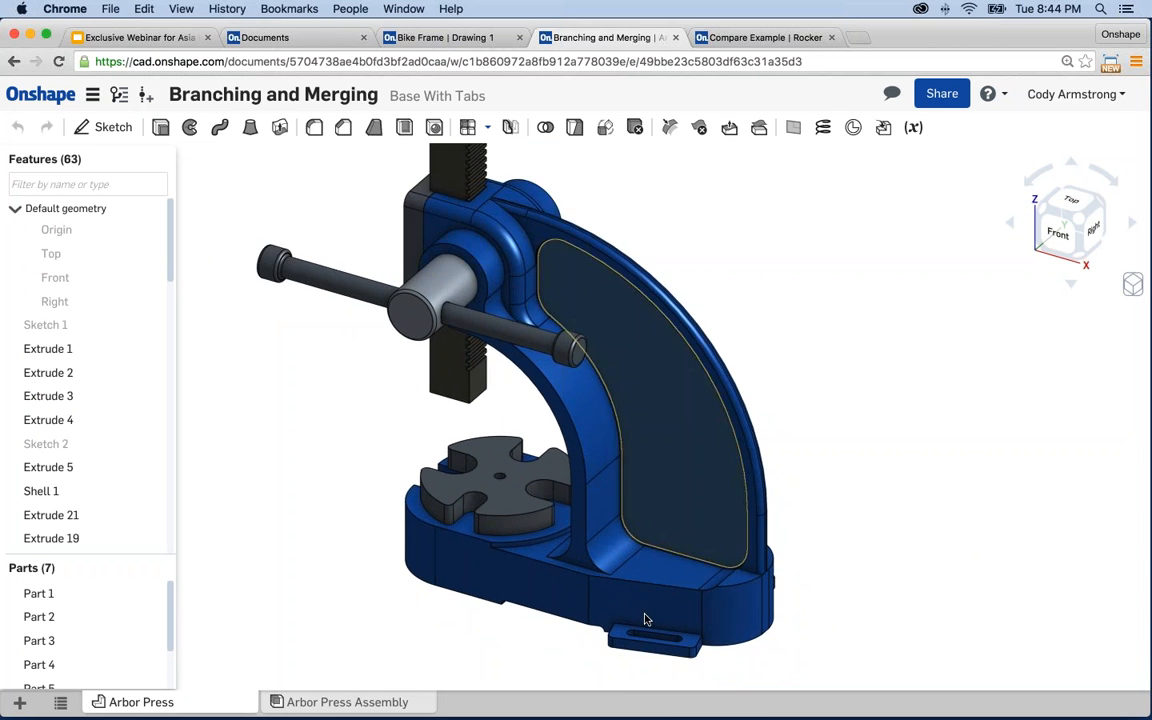
{"action": "left_click", "coordinate": [120, 96]}
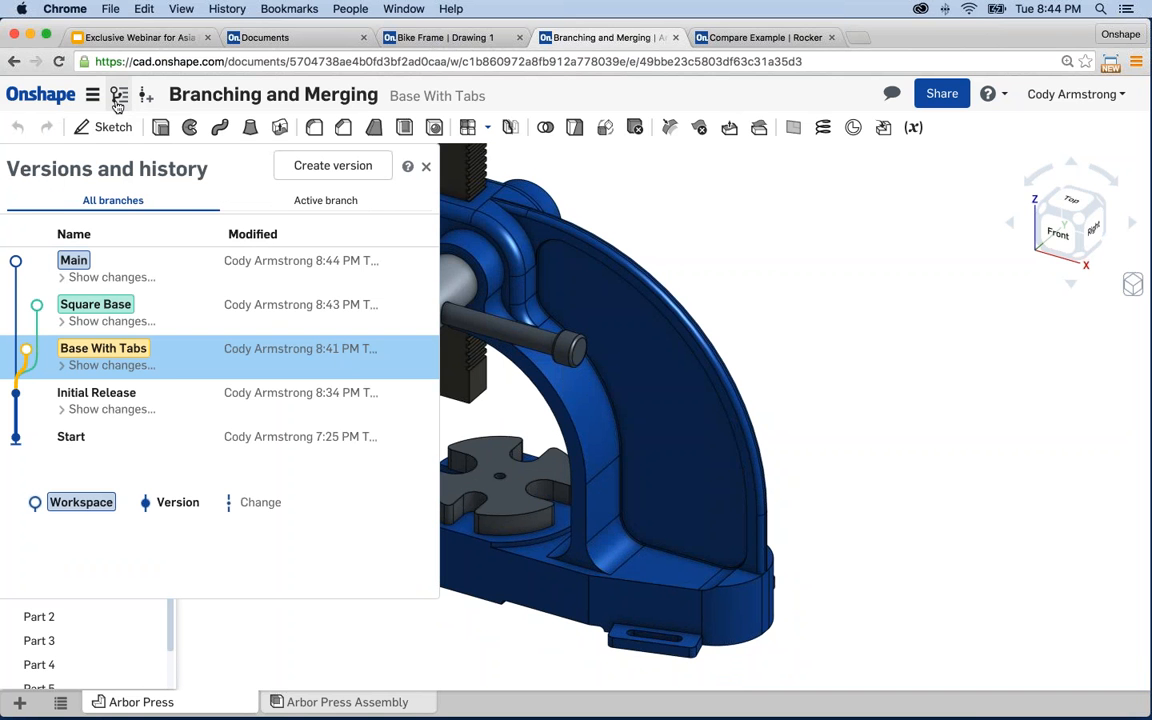
{"action": "left_click", "coordinate": [104, 314]}
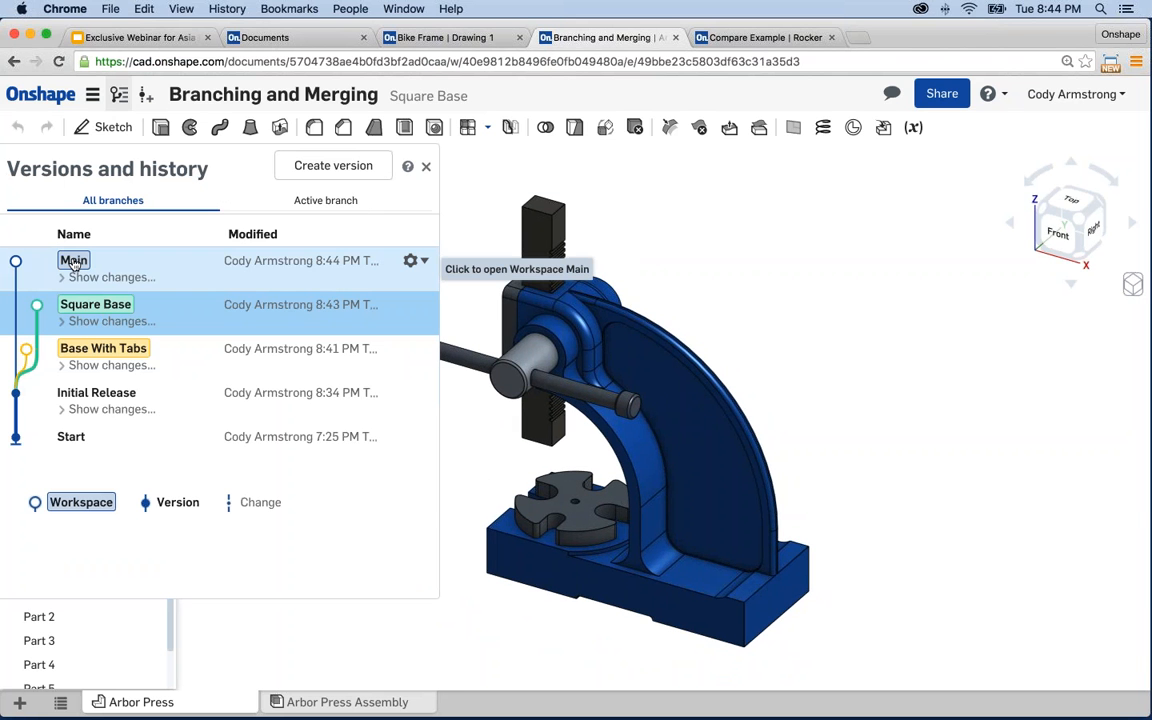
- Select the Main row in the Versions and history panel
{"action": "left_click", "coordinate": [73, 261]}
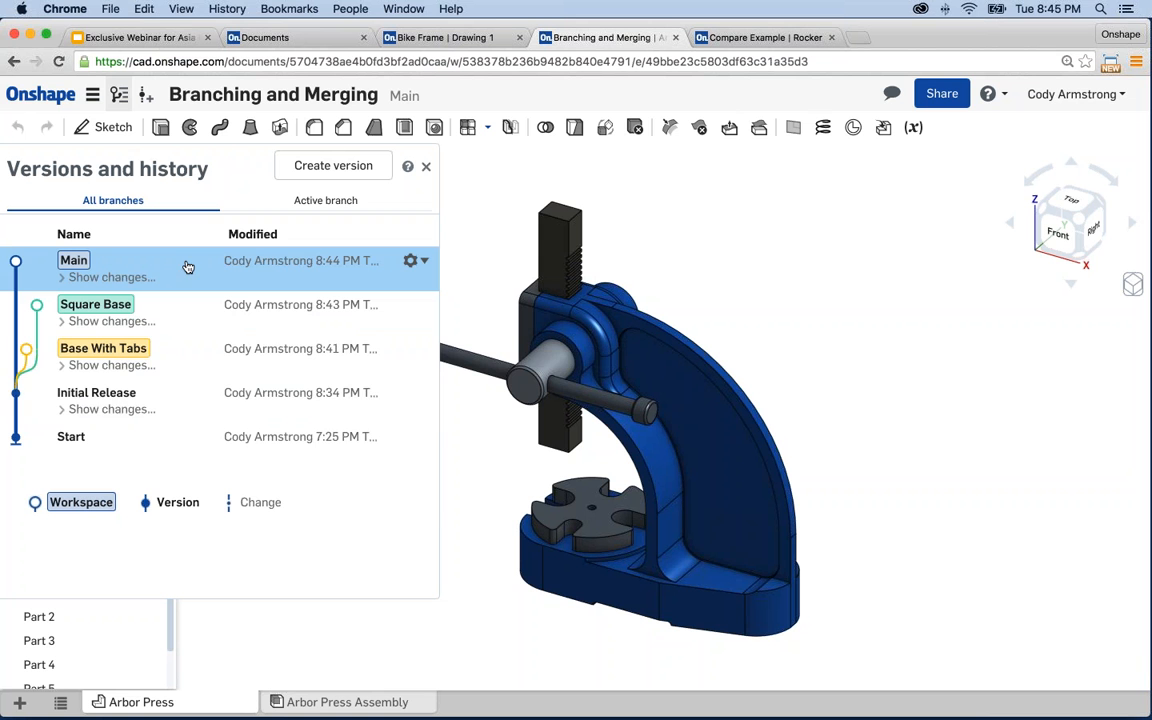
- Merge Base With Tabs into Main using its Merge into current workspace action
{"action": "left_click", "coordinate": [425, 349]}
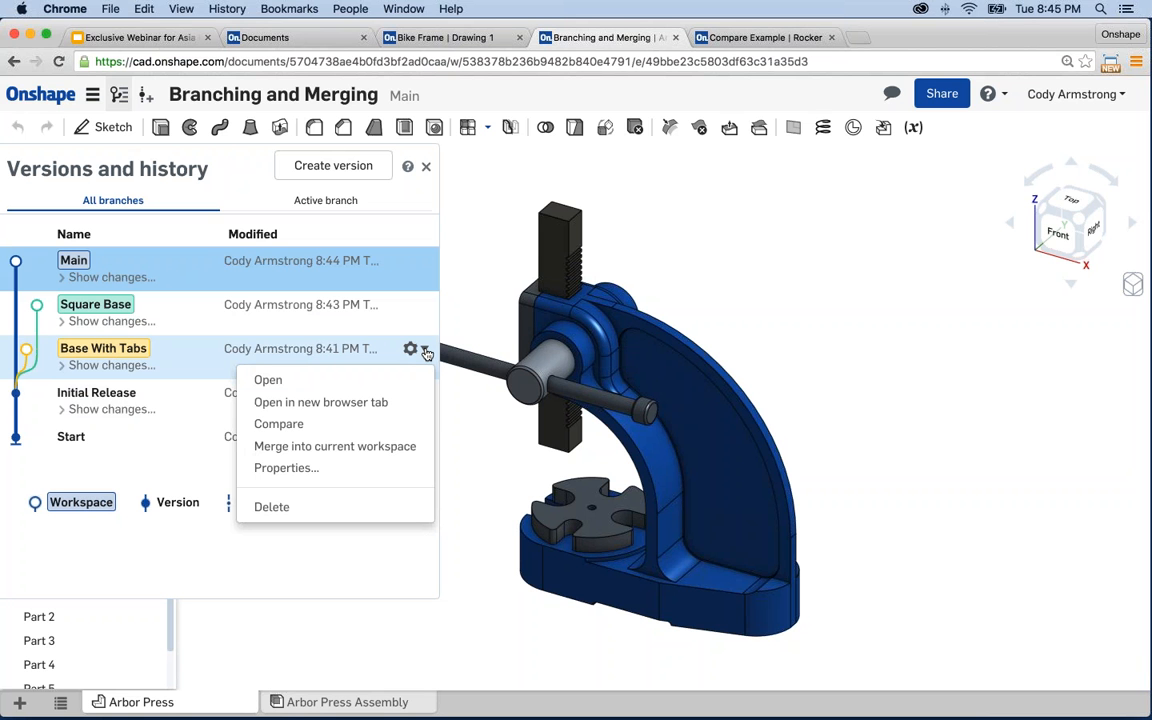
{"action": "left_click", "coordinate": [409, 452]}
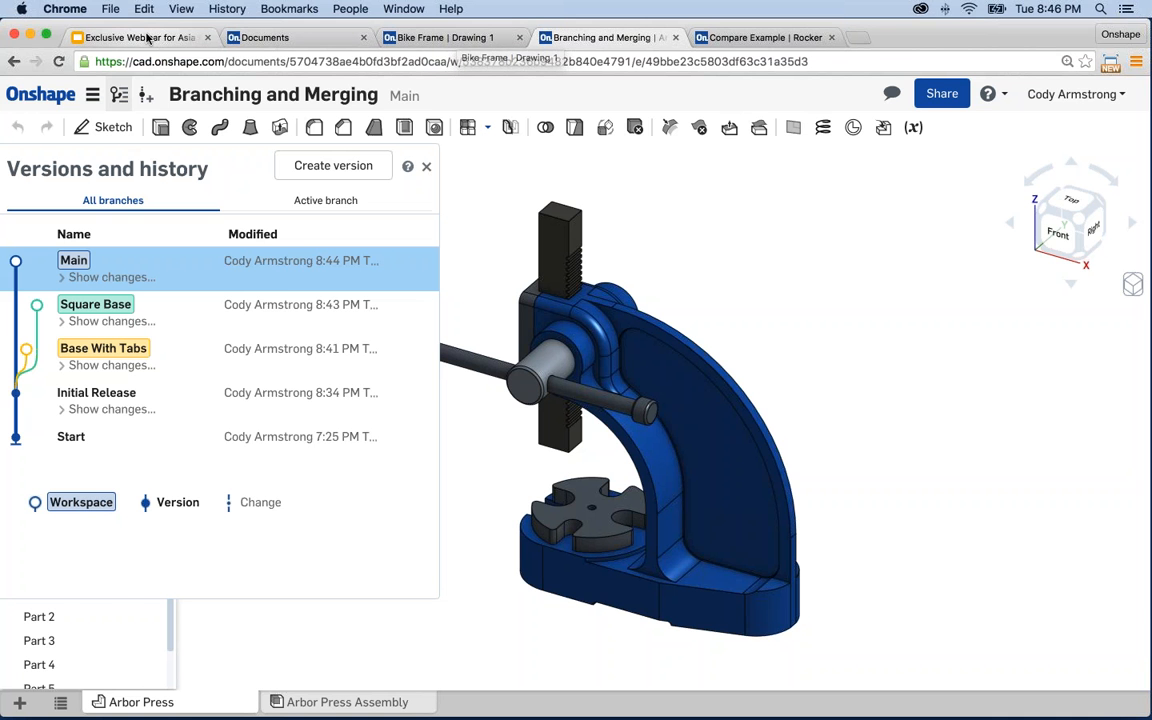
{"action": "left_click", "coordinate": [147, 37]}
- Select slide 12, Merging, and present the deck full screen
{"action": "left_click_drag", "start_coordinate": [174, 456], "coordinate": [168, 568]}
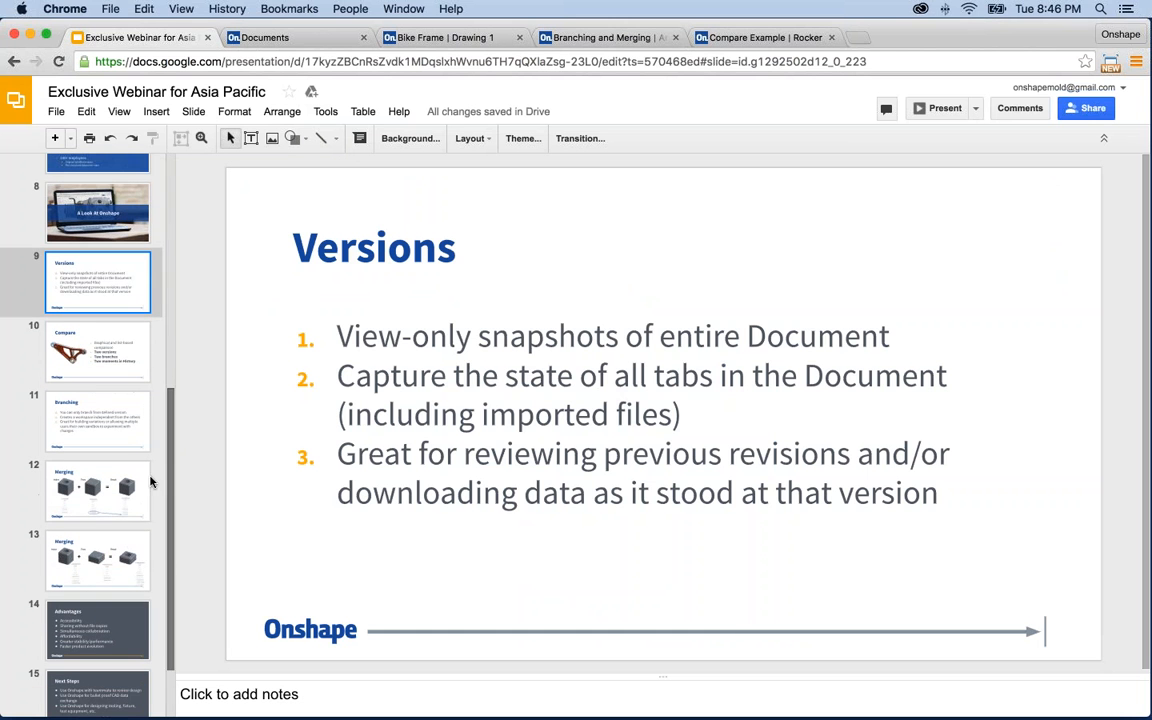
{"action": "left_click", "coordinate": [126, 494]}
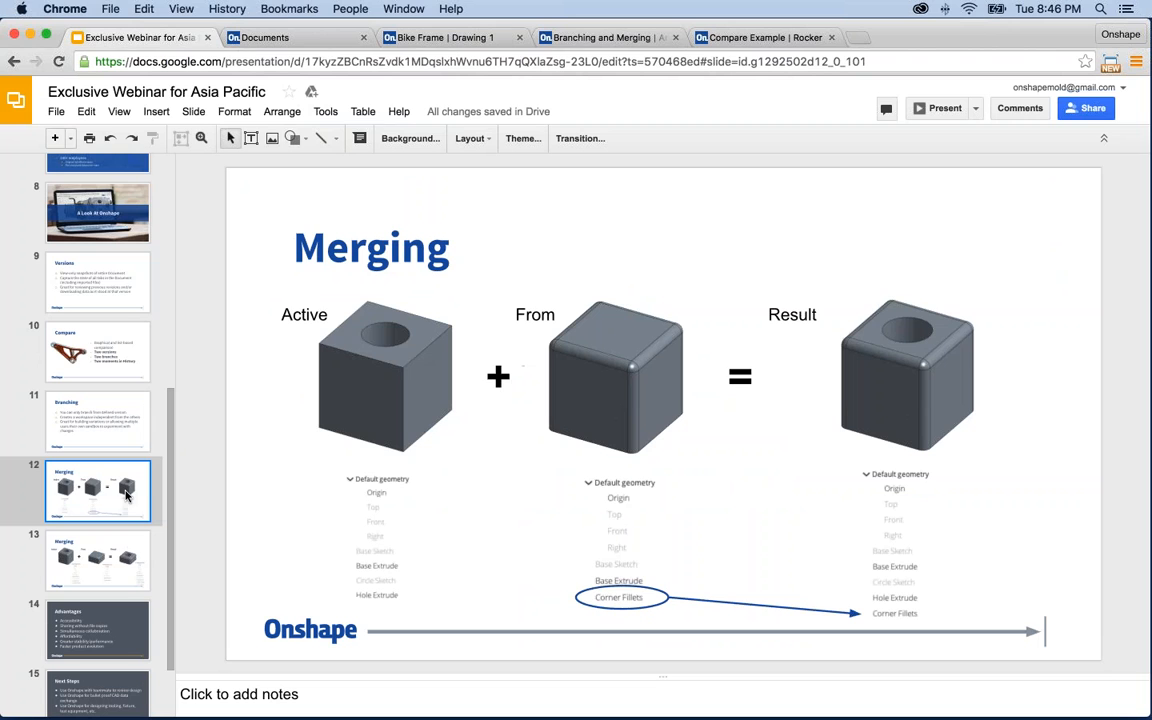
{"action": "left_click", "coordinate": [945, 109]}
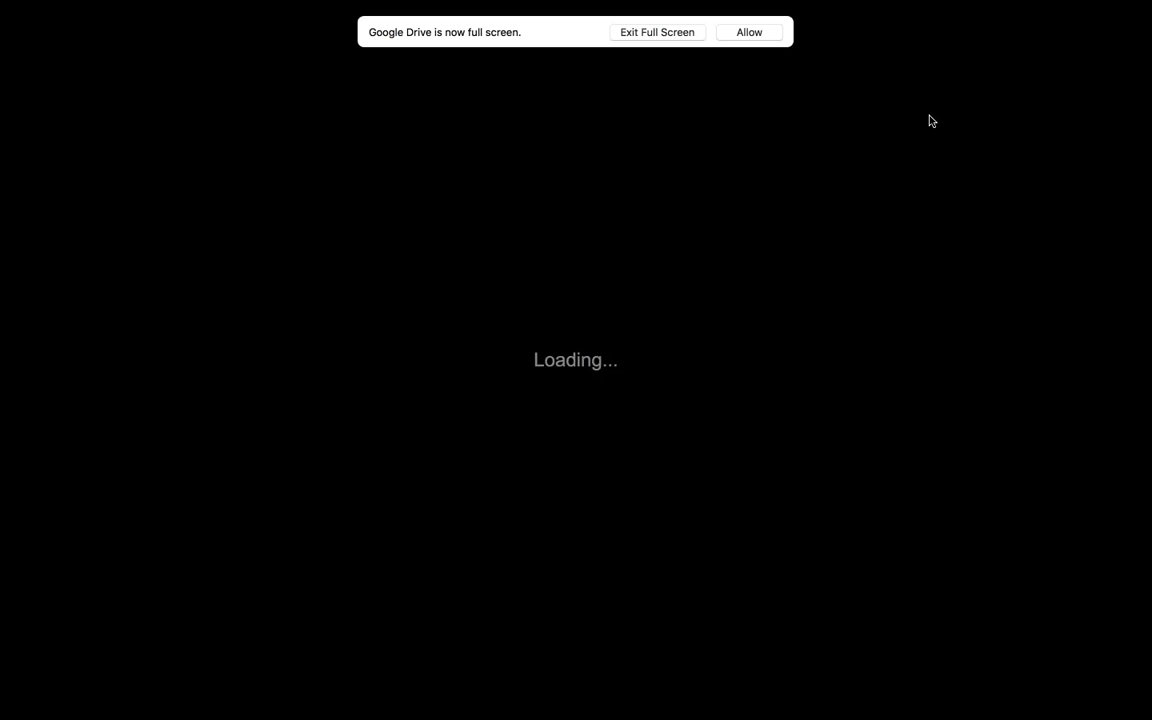